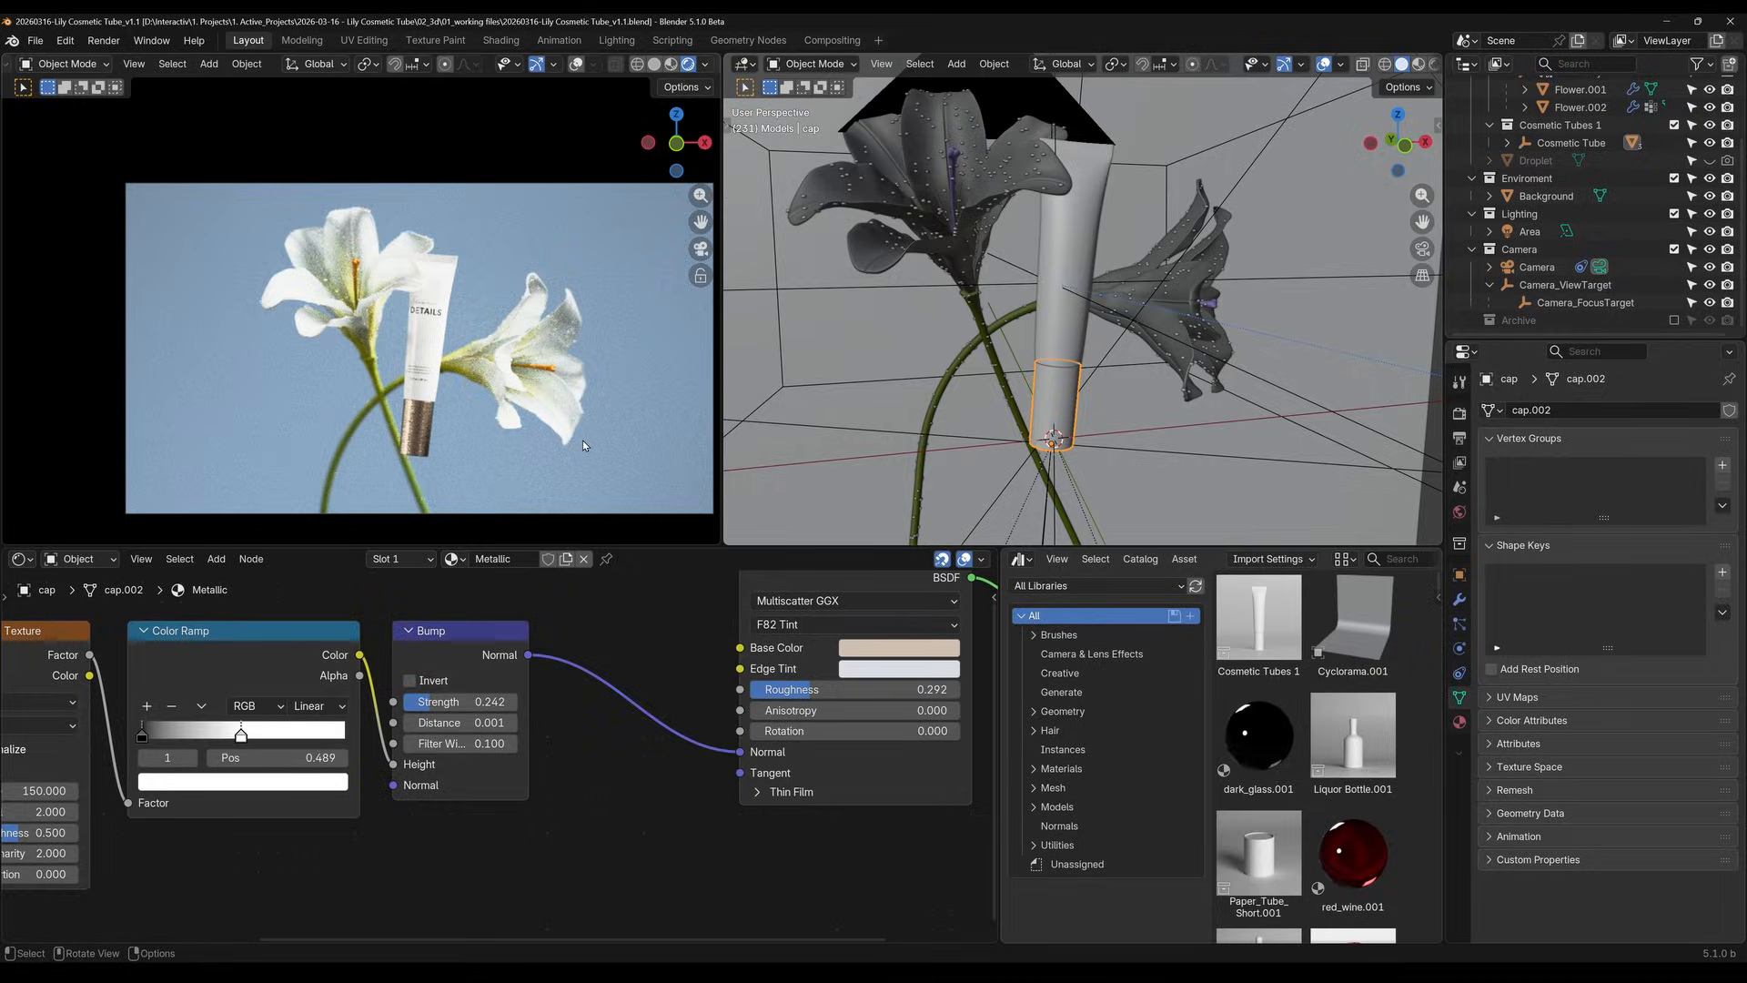
Exclude the White Lily and Cosmetic Tubes 1 collections from the scene, and include Cosmetic Tubes 1 again
scroll(1685, 130, "up", 3)
left_click(1675, 138)
left_click(1674, 157)
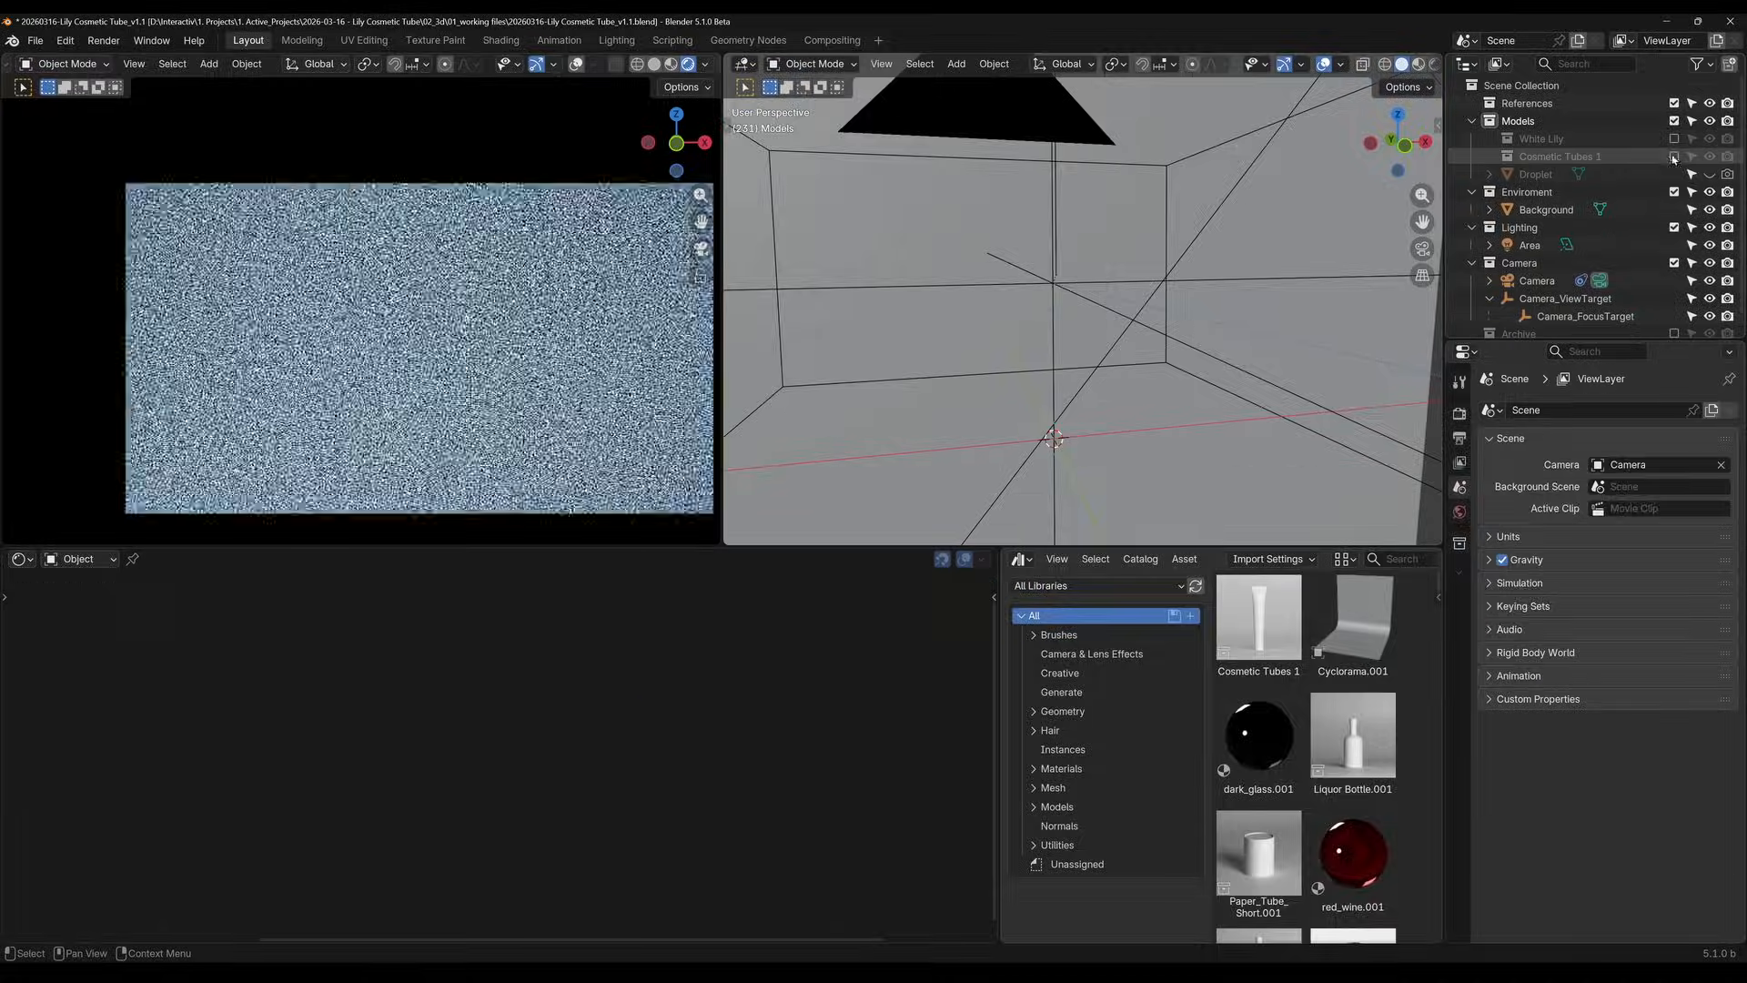
middle_click_drag(993, 299, 1192, 355)
left_click(1675, 156)
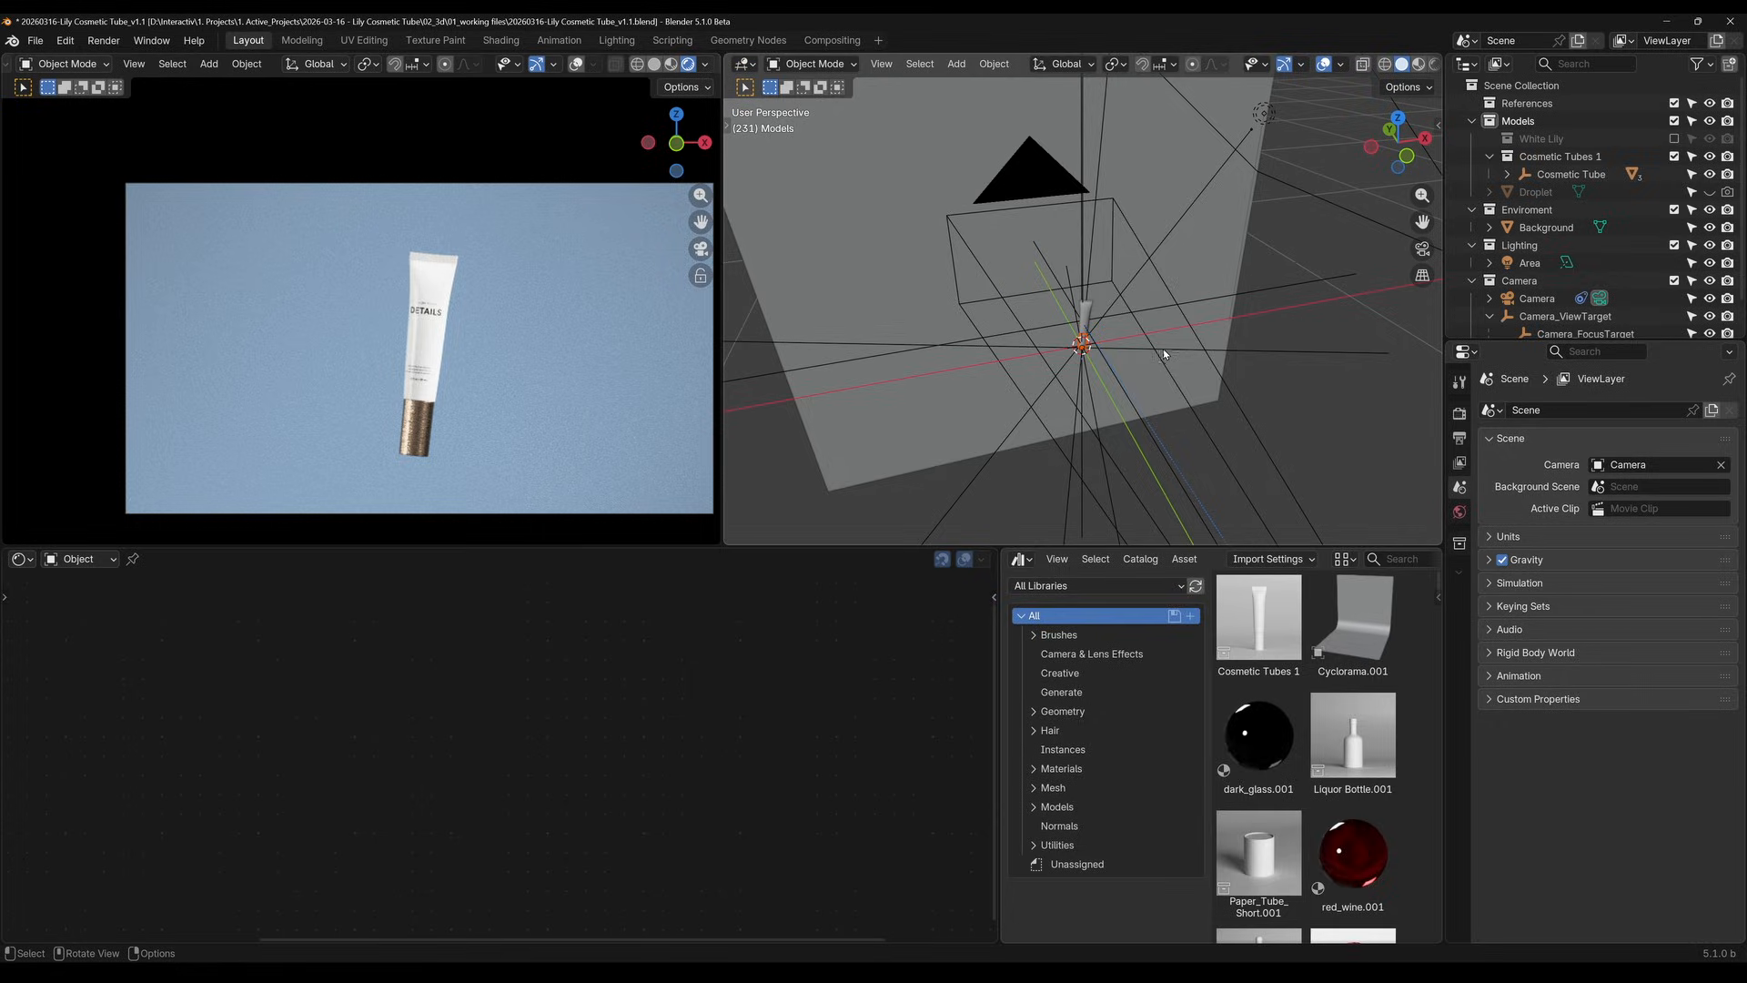
Show the cosmetic tube from the front view and look through the models in the asset library
key("grave")
left_click(1023, 280)
scroll(1104, 336, "up", 4)
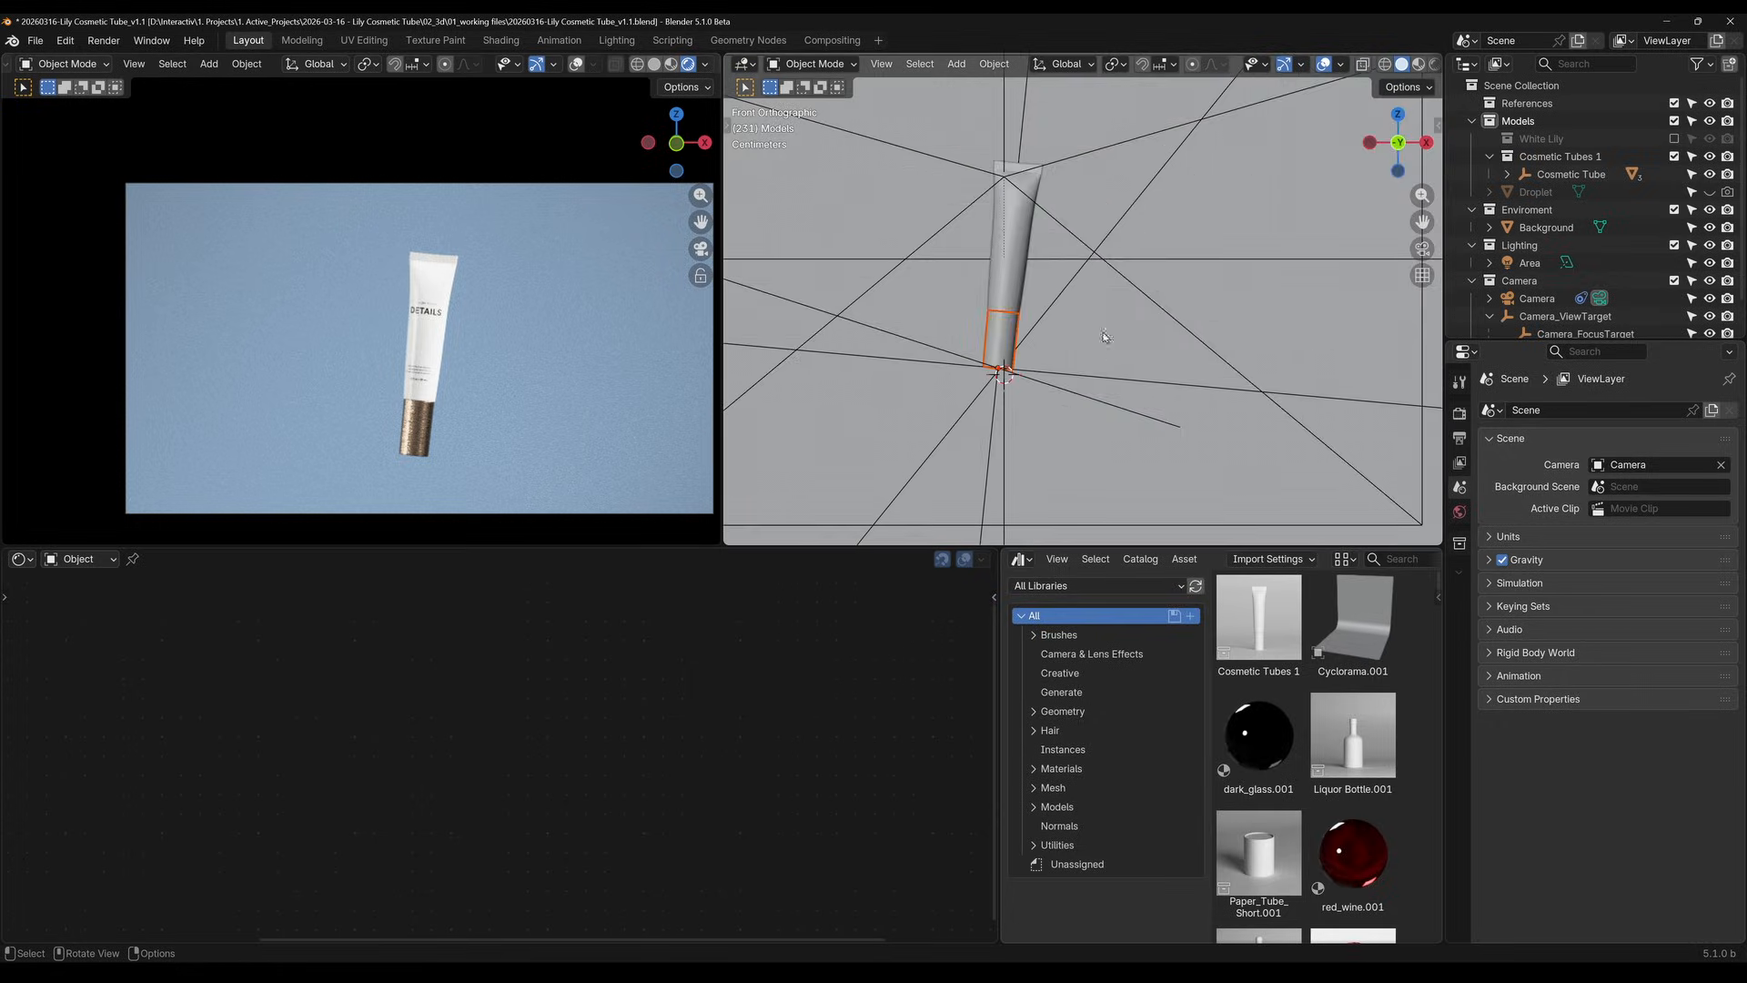
middle_click_drag(1102, 294, 1187, 349, "shift")
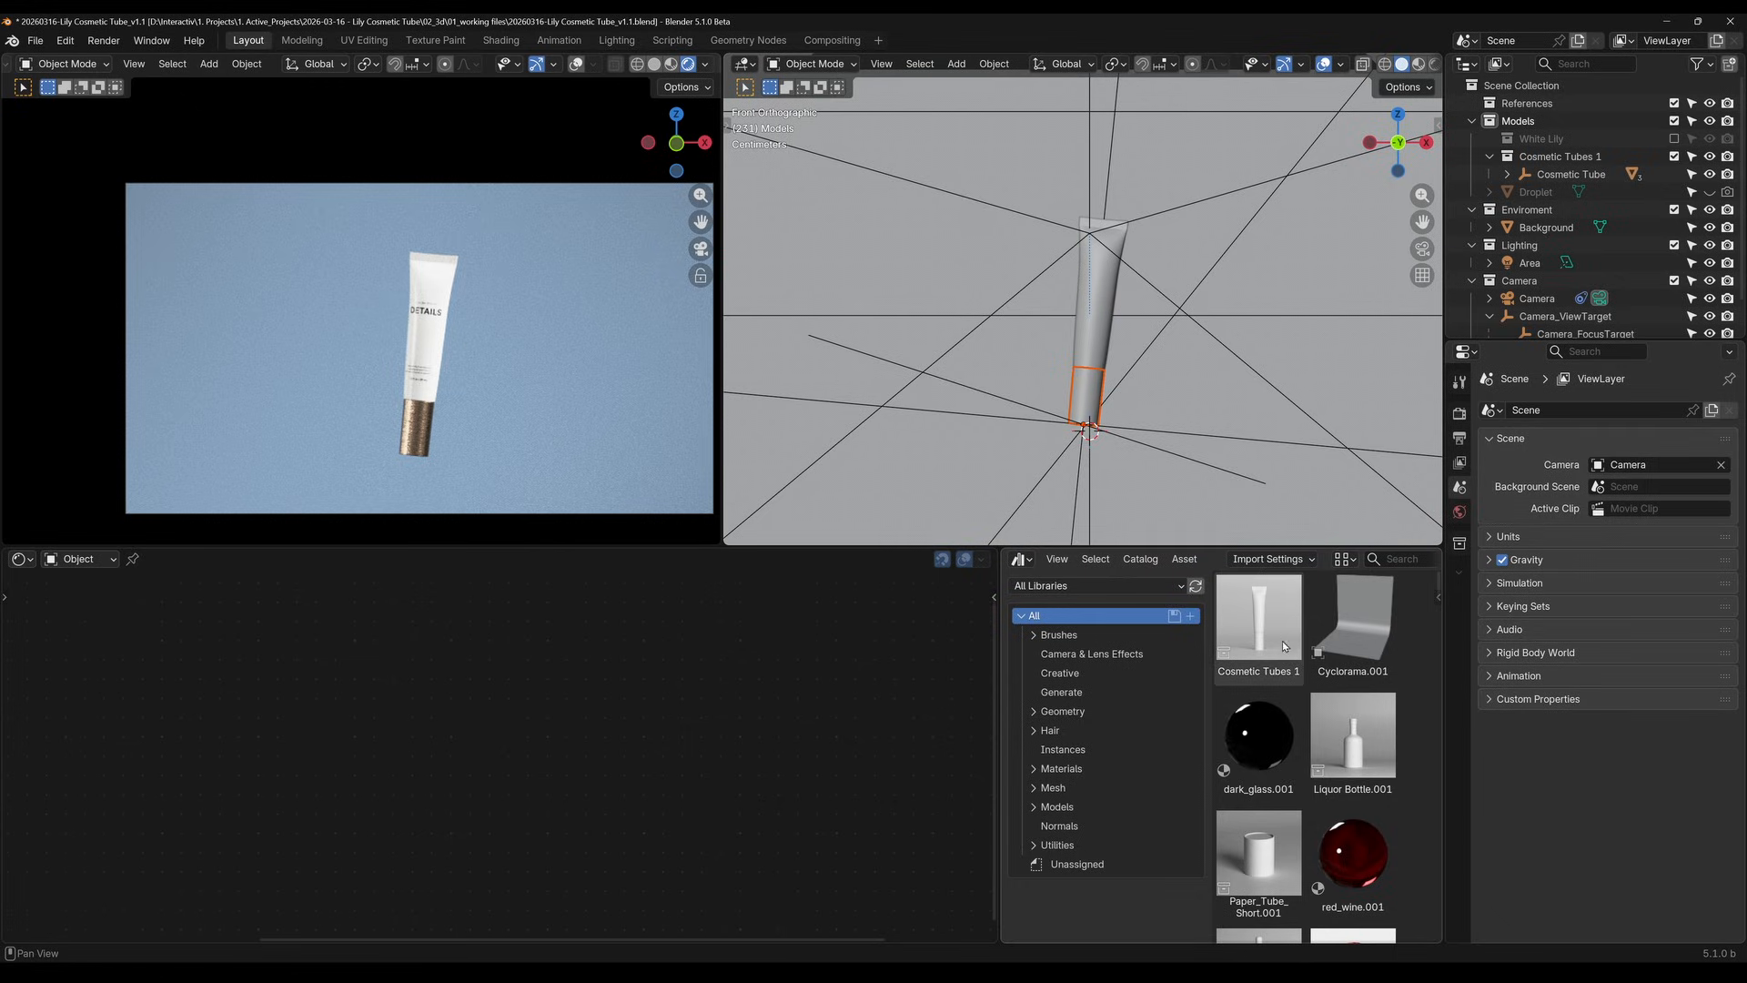
scroll(1289, 671, "down", 10)
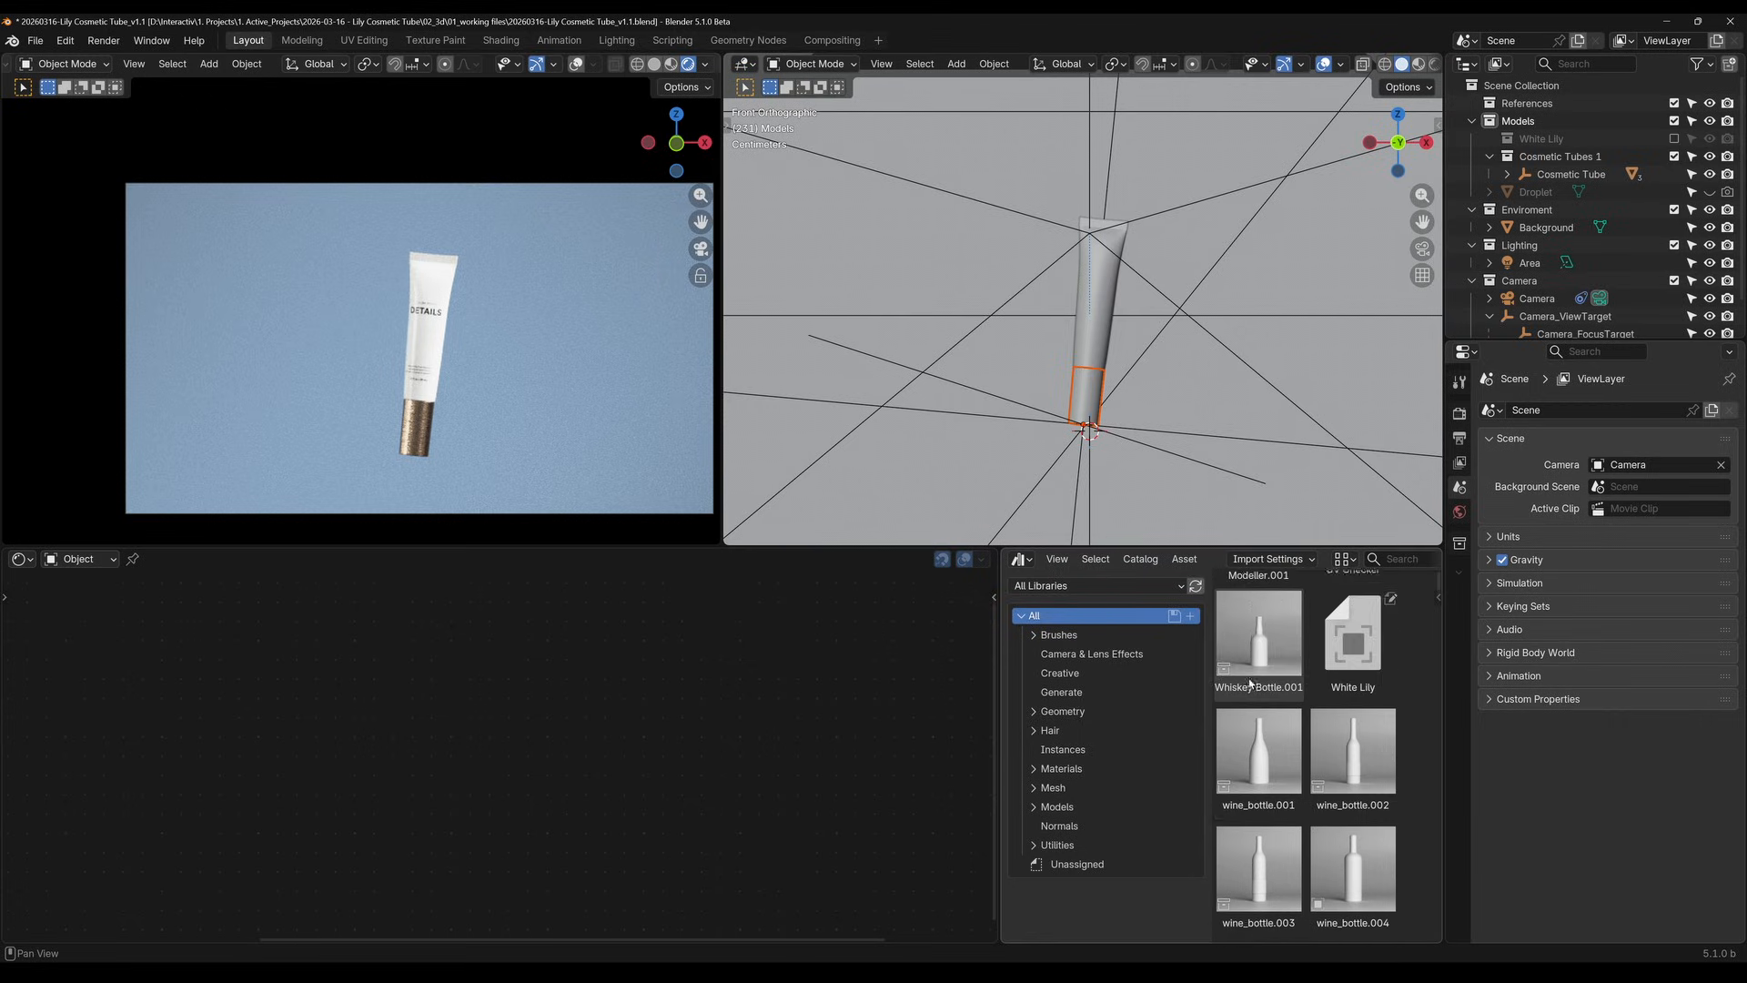
scroll(1256, 671, "down", 3)
scroll(1274, 692, "up", 13)
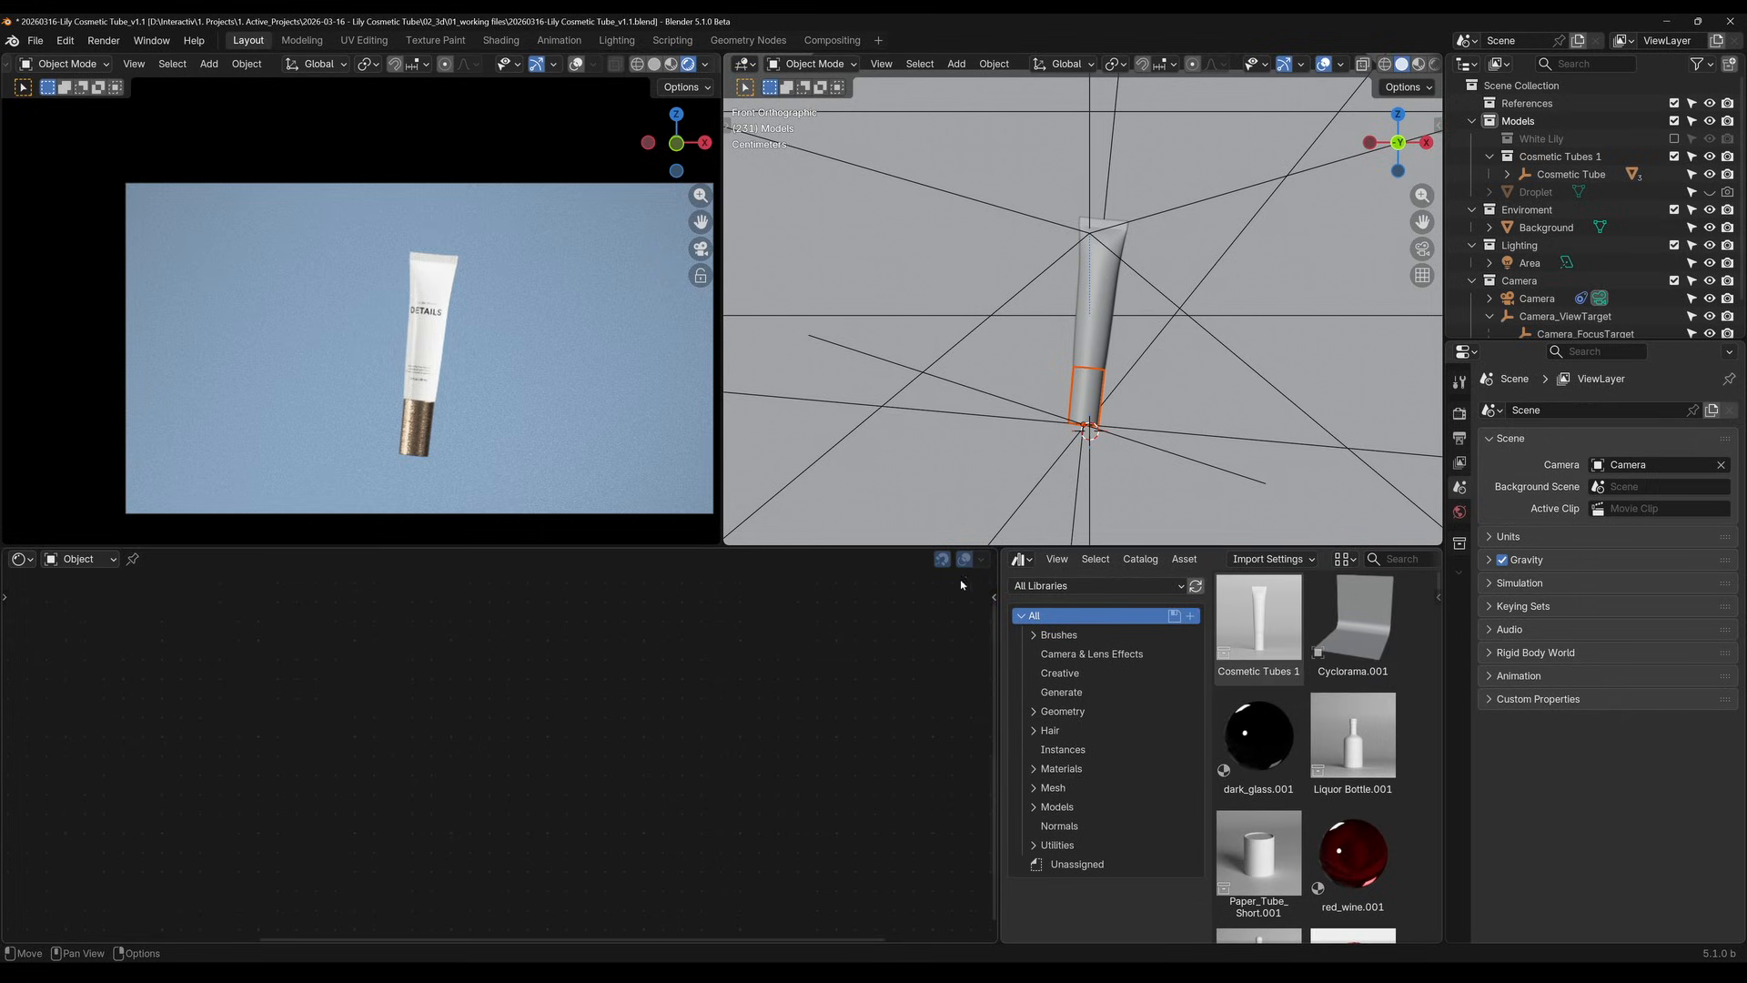
Select the tube's cap and bring up its Metallic material nodes in the Shader Editor
left_click(23, 558)
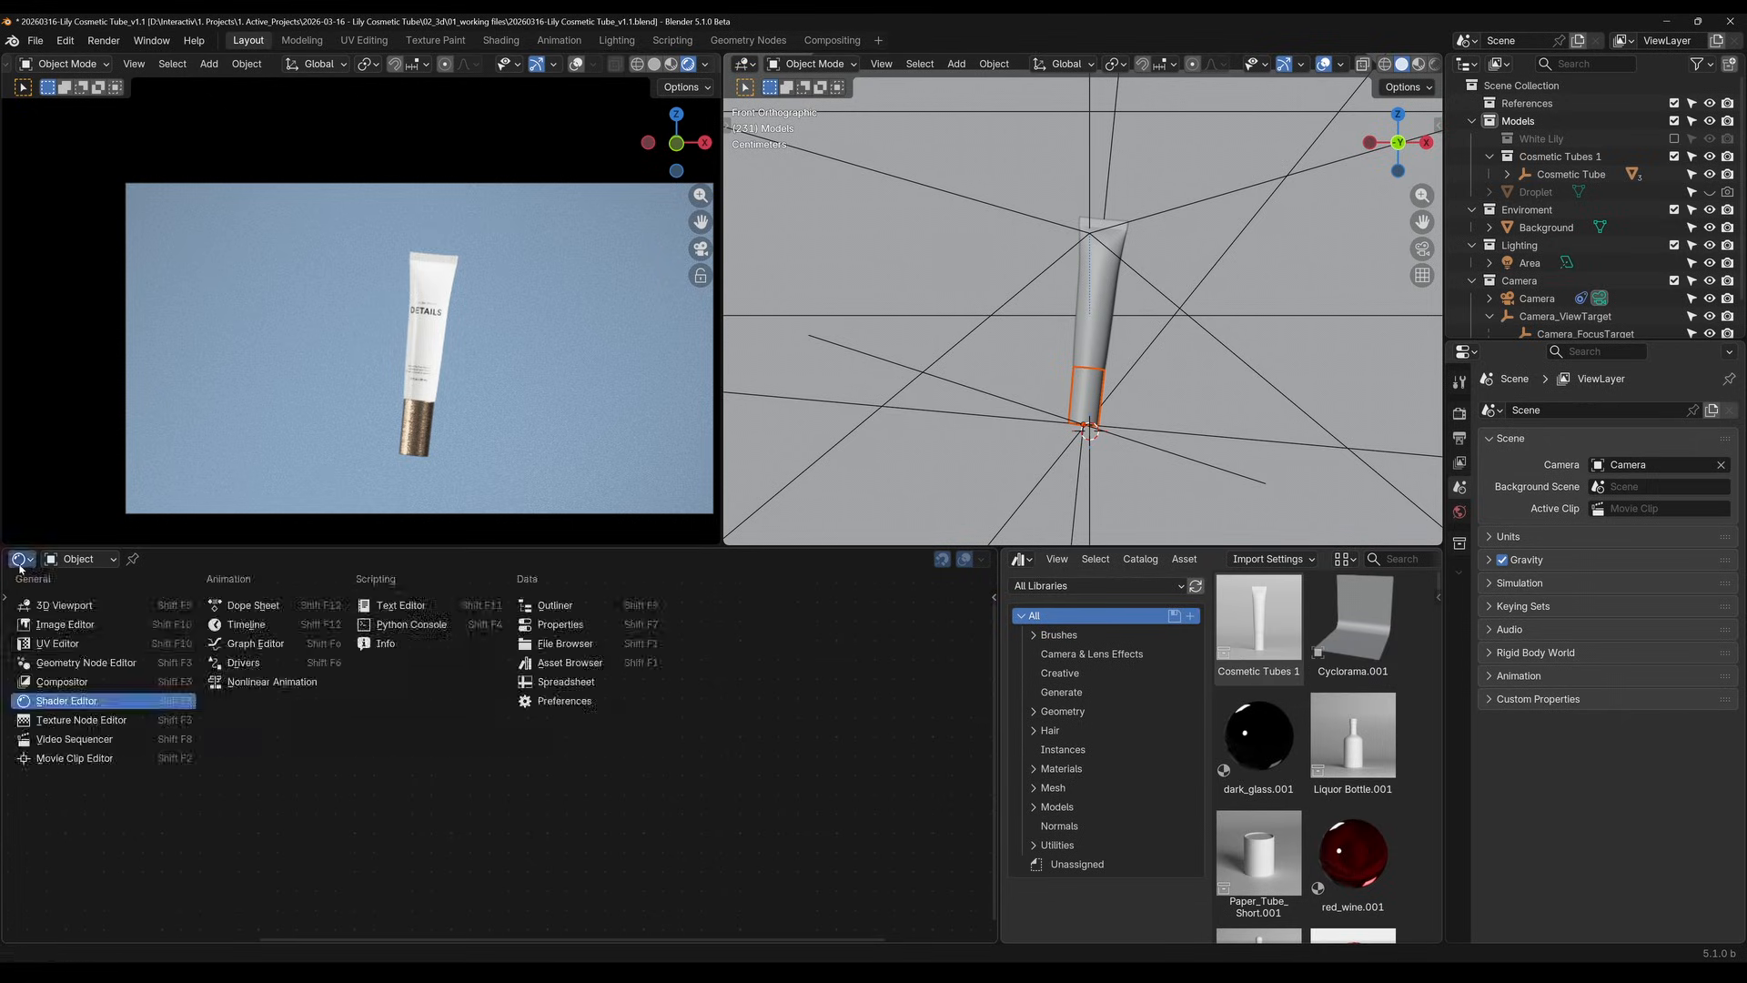
left_click(69, 703)
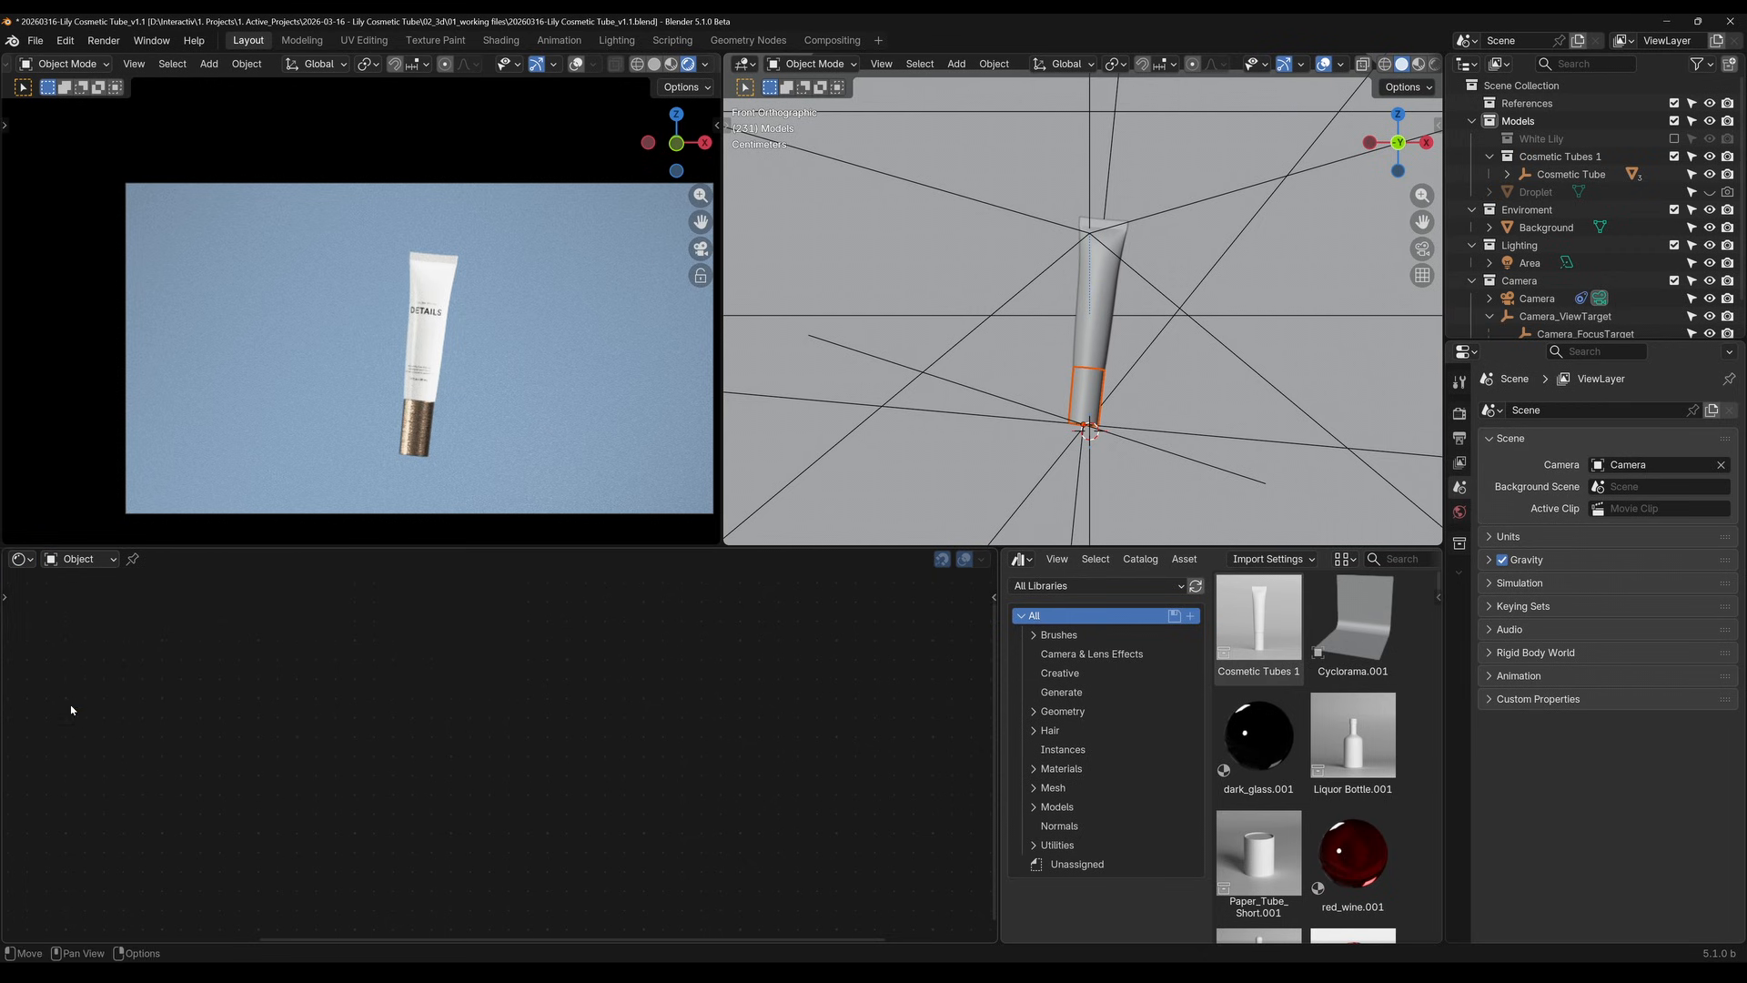
left_click(1092, 392)
scroll(626, 714, "down", 5)
middle_click_drag(627, 716, 582, 773)
left_click_drag(541, 630, 720, 888)
scroll(628, 895, "down", 1)
middle_click_drag(560, 892, 855, 813)
scroll(797, 828, "up", 3)
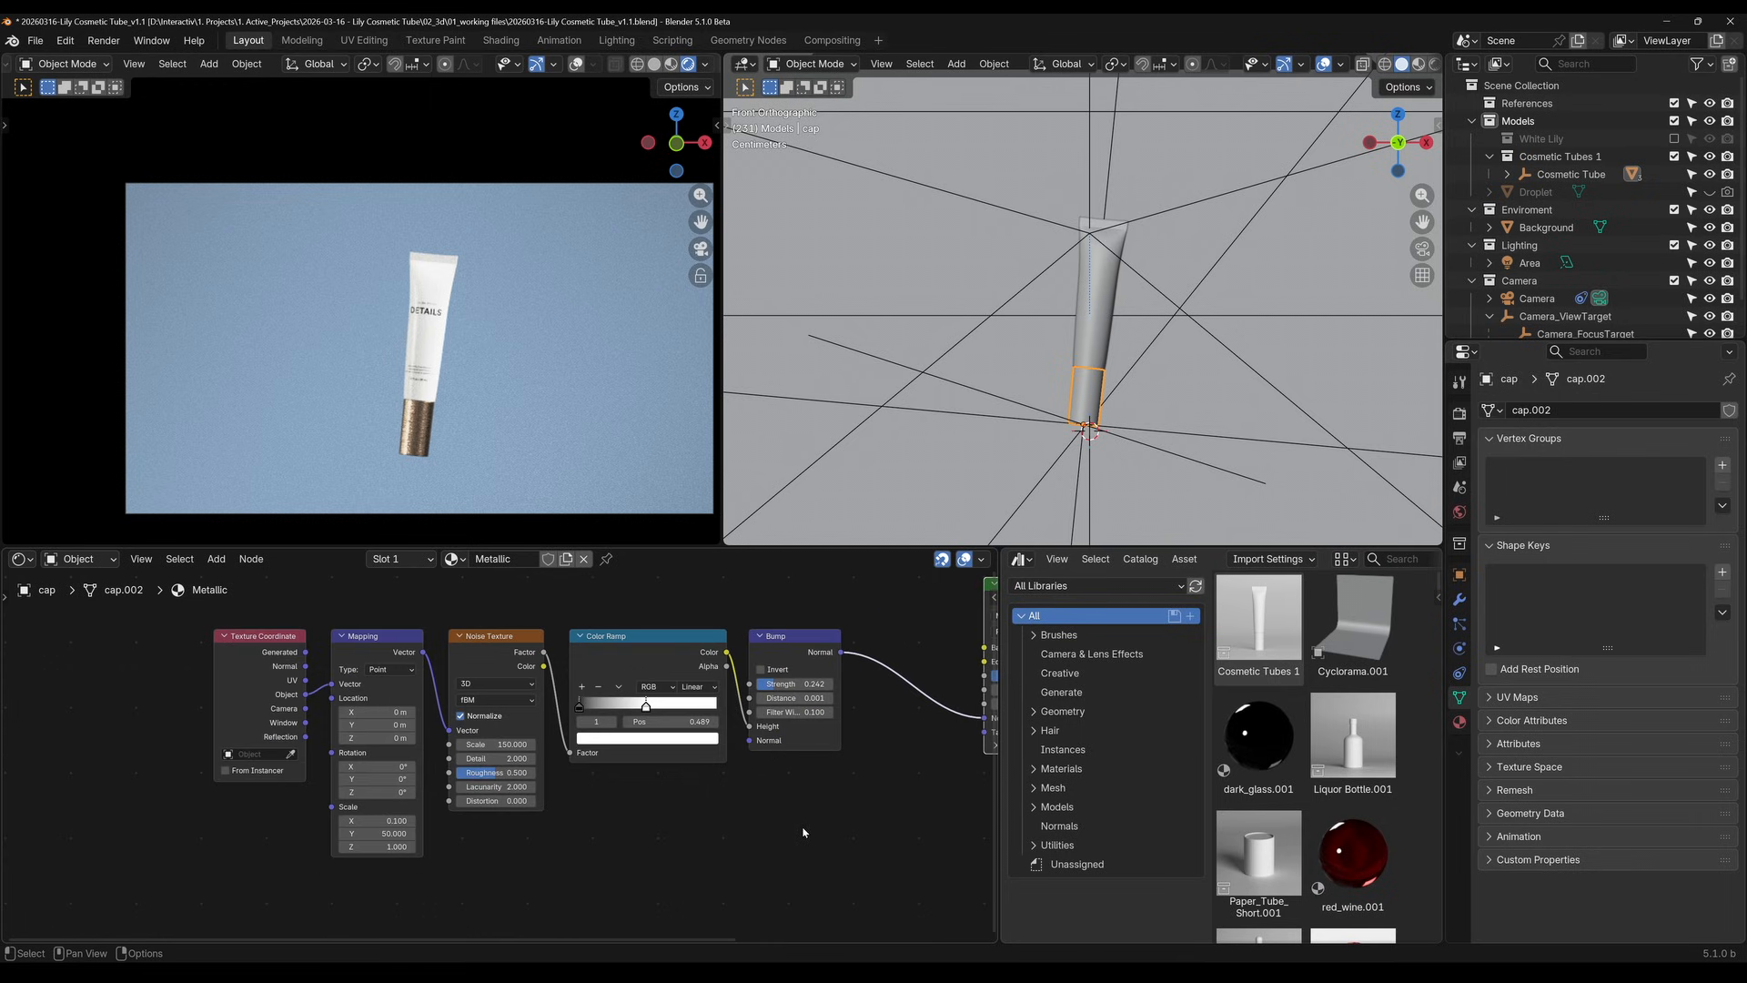
Select the nodes from Texture Coordinate to Bump and darken the Color Ramp's white stop to dark grey
left_click_drag(173, 633, 887, 845)
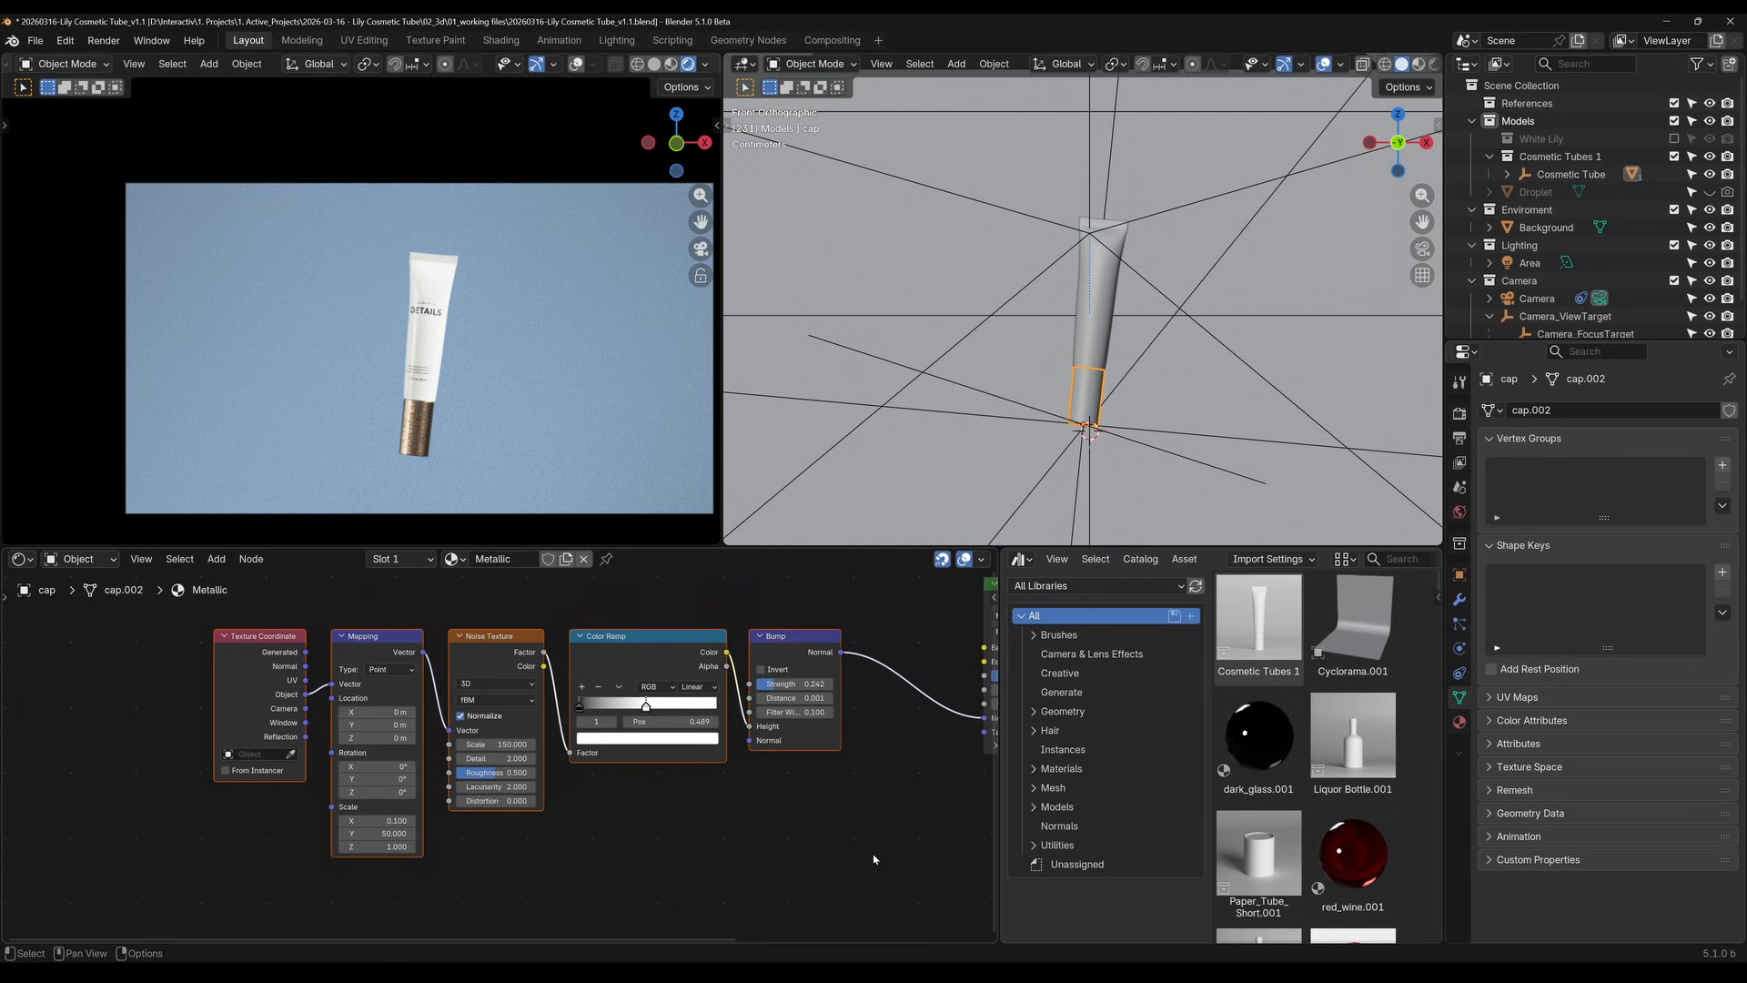
scroll(865, 846, "up", 2)
scroll(497, 430, "up", 4)
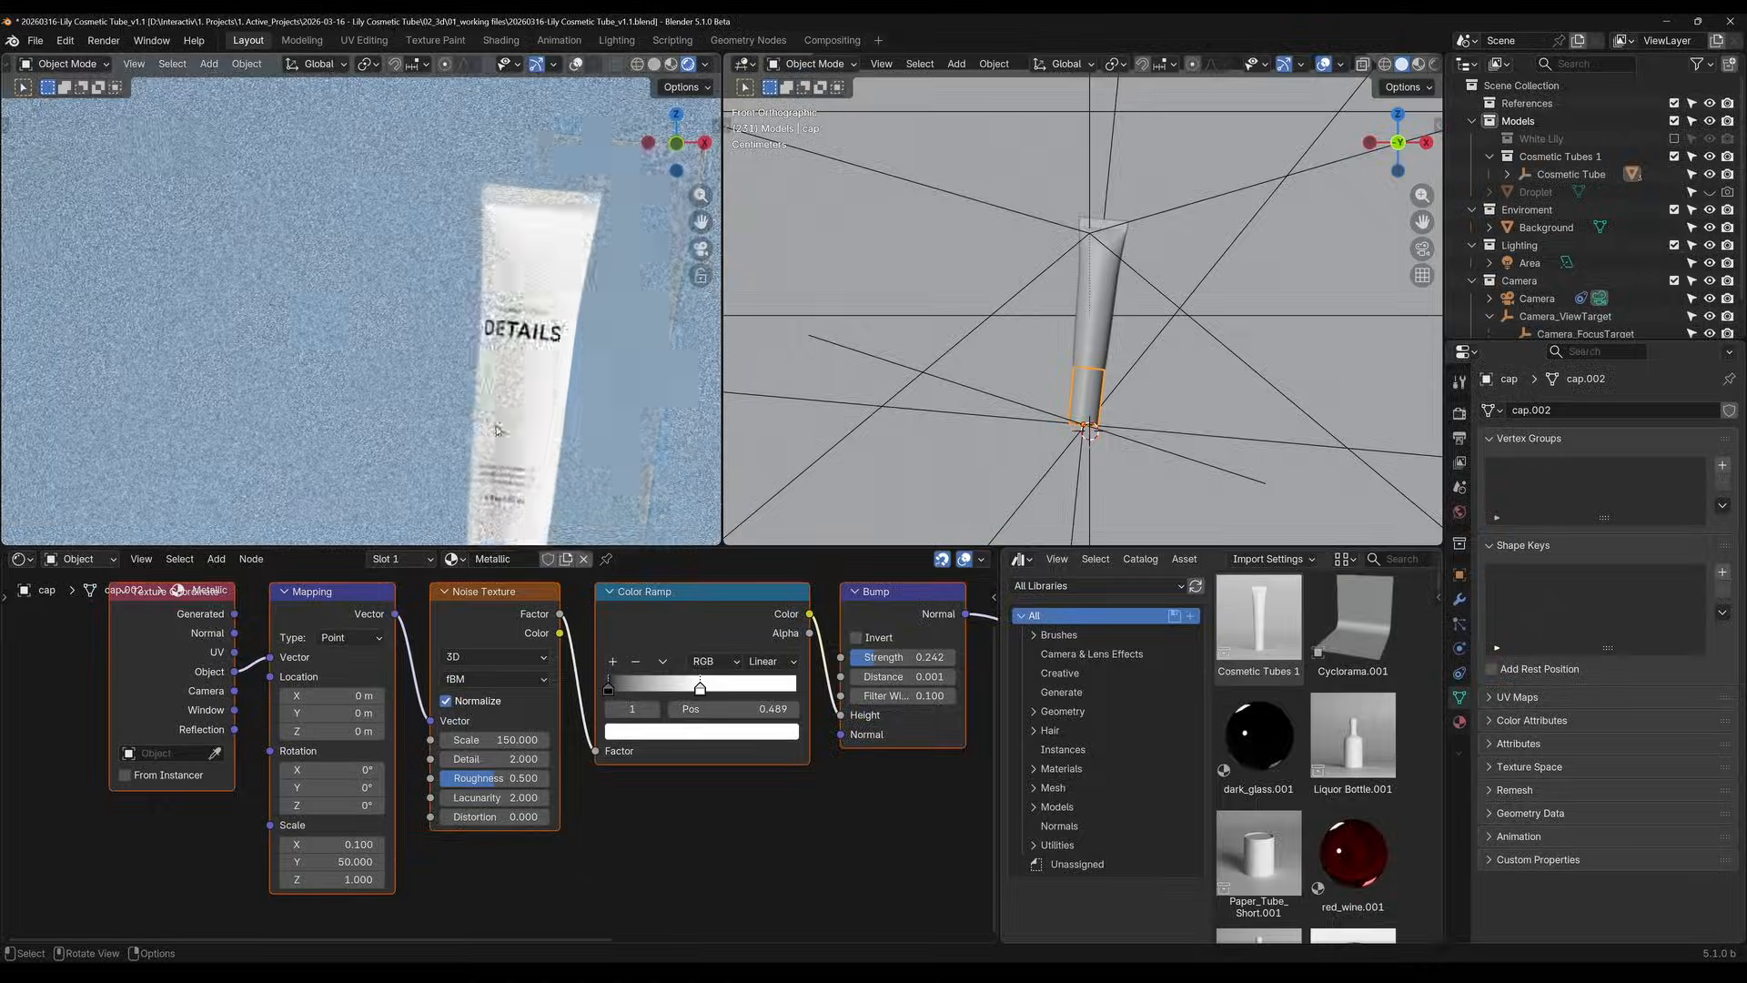
scroll(497, 430, "up", 1)
scroll(492, 435, "up", 2)
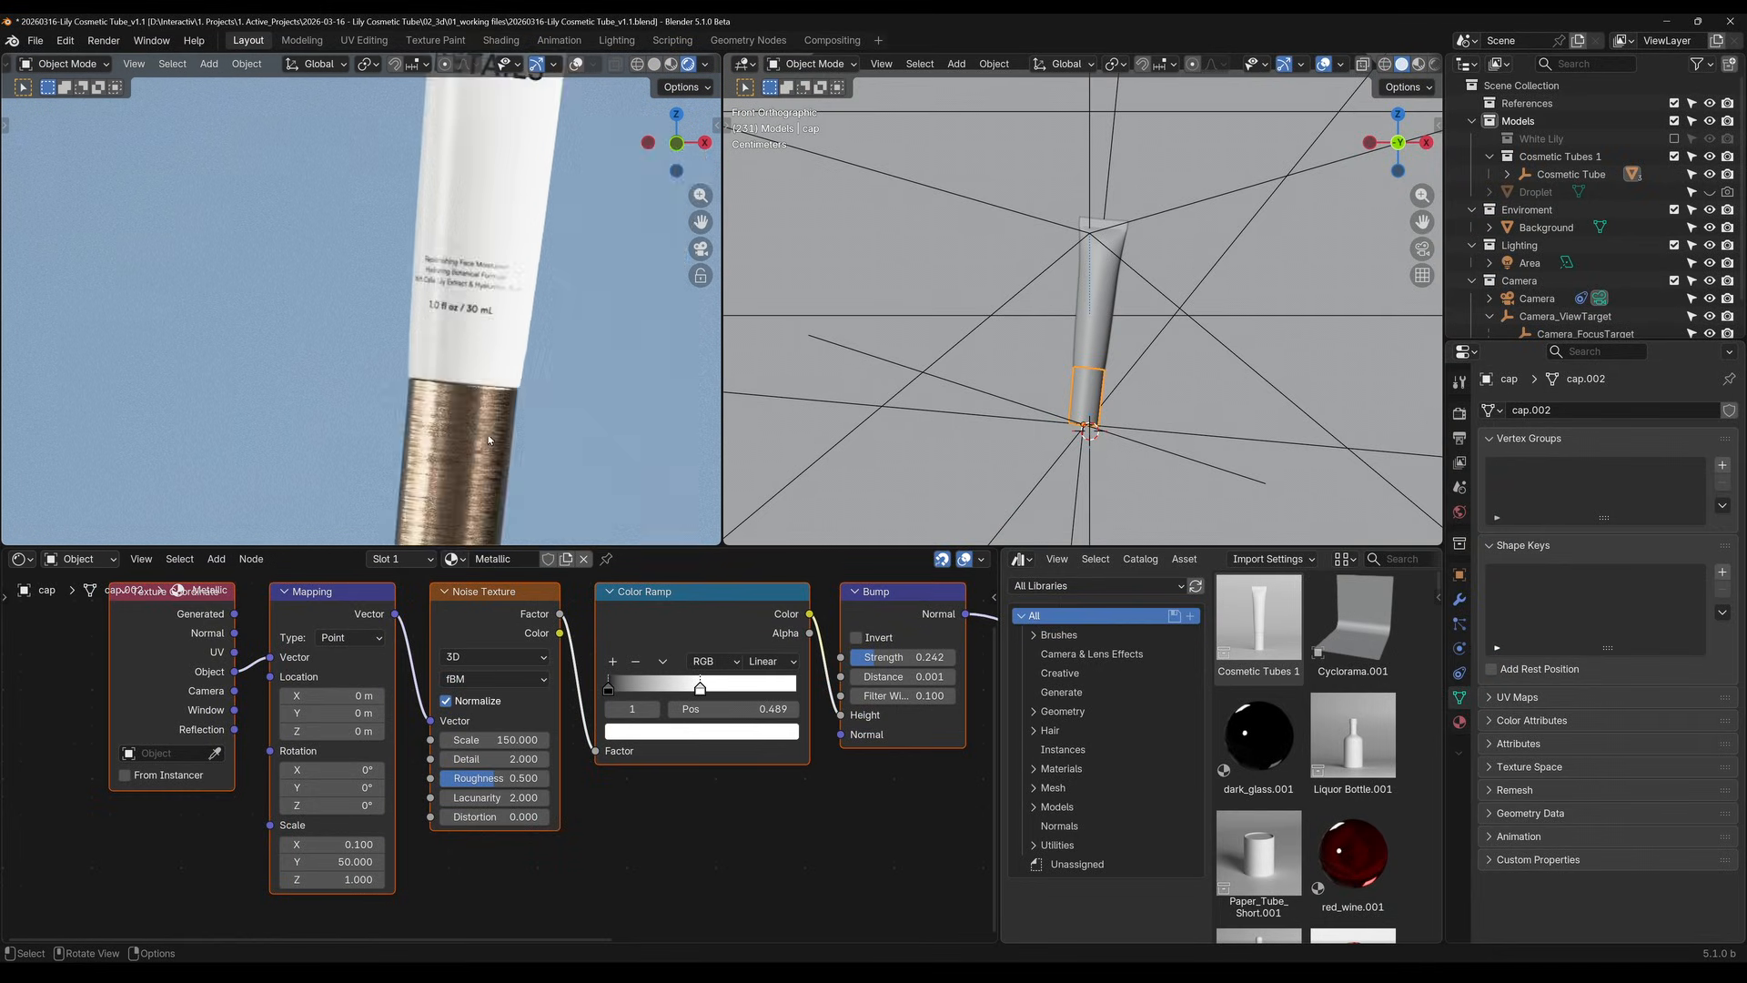
scroll(489, 441, "up", 3)
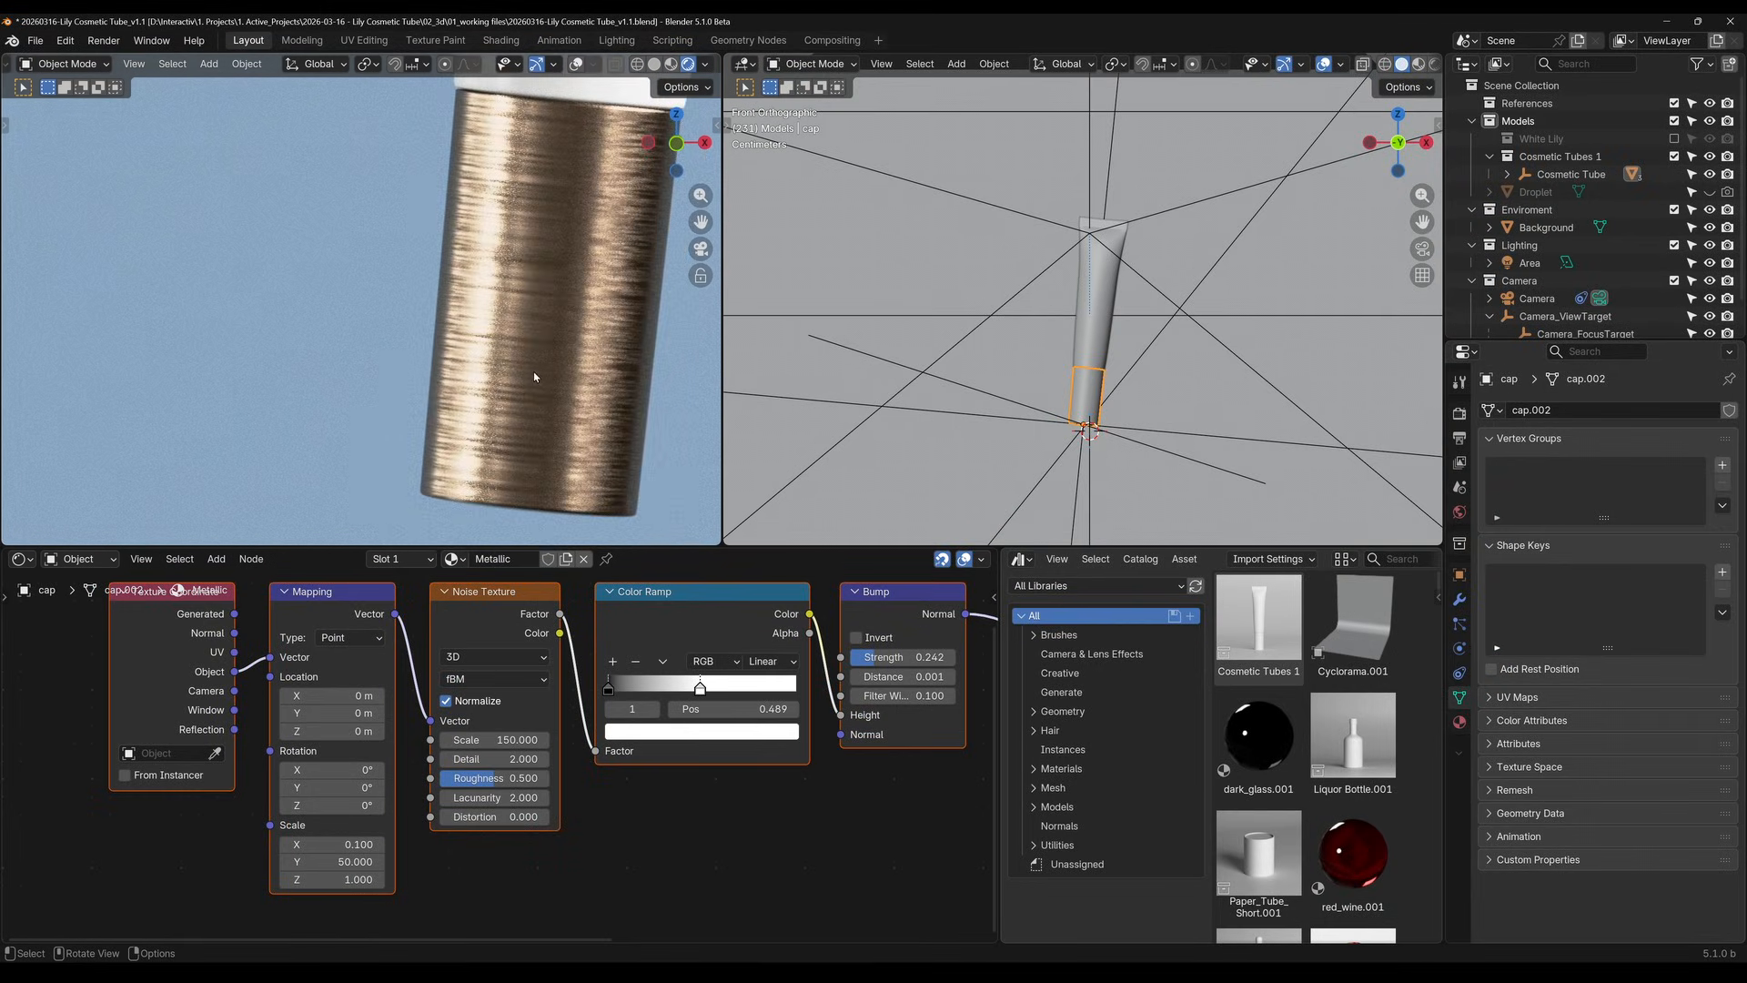
left_click(709, 732)
left_click_drag(767, 440, 767, 532)
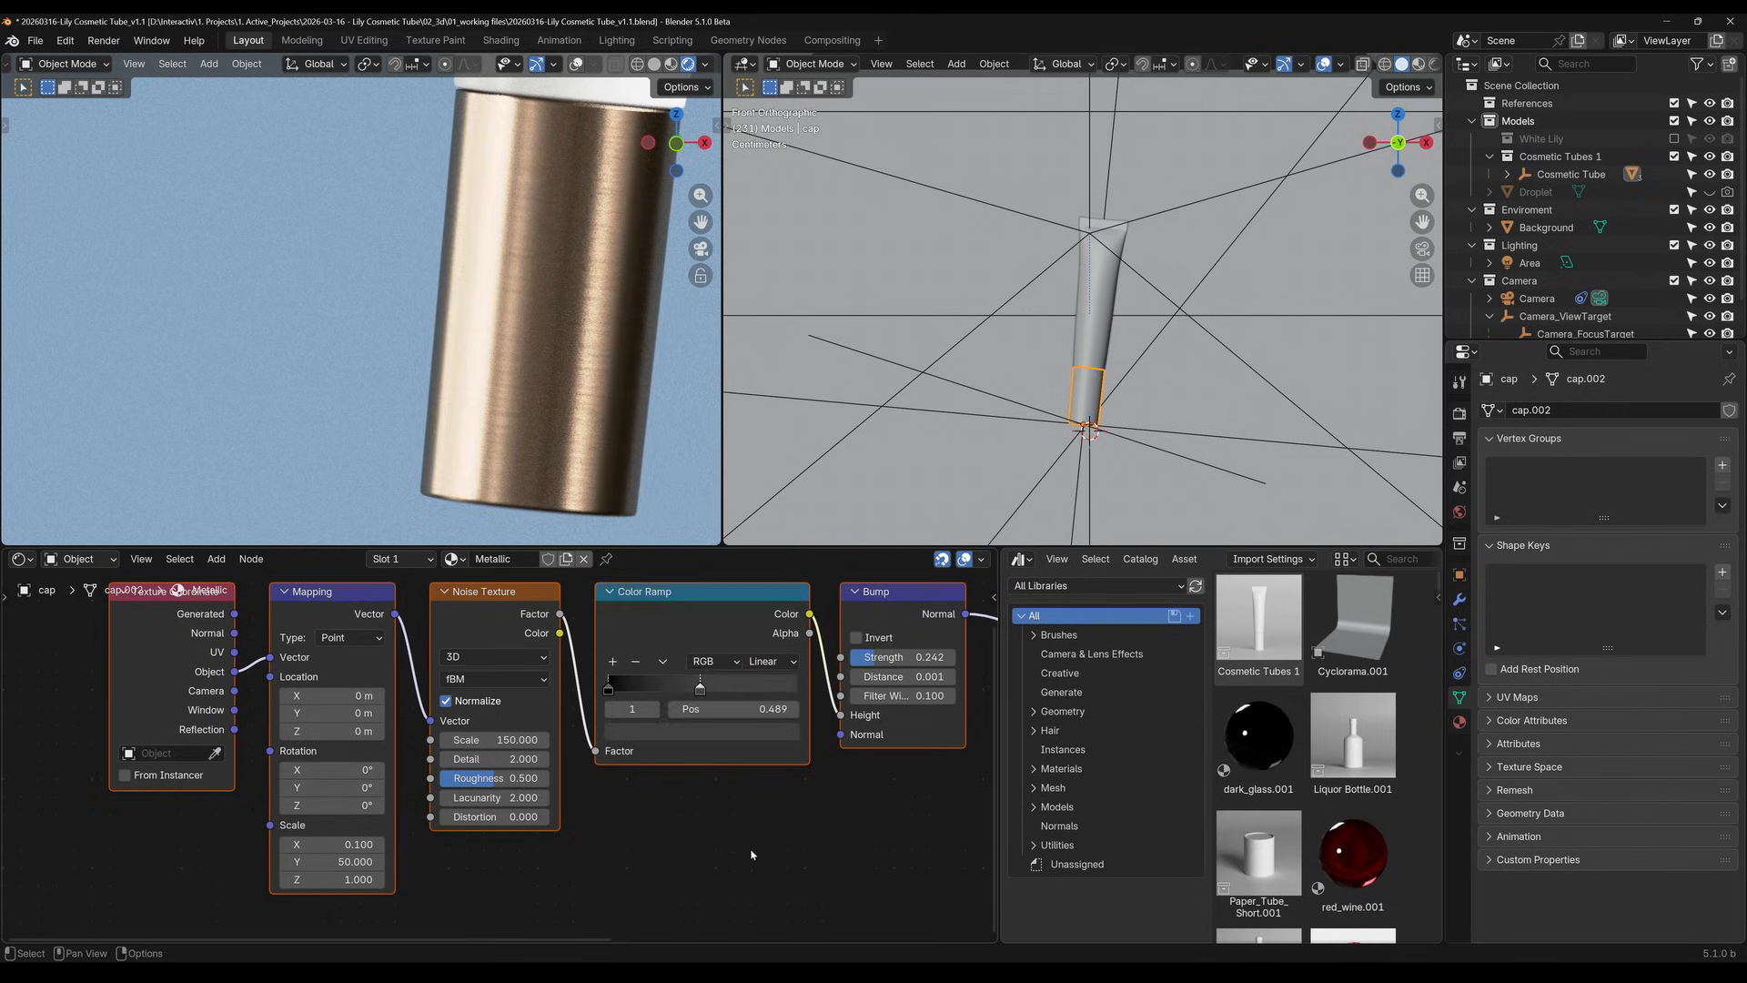
Set the Noise Texture scale to 350 and check the cap's finish in the rendered camera view
left_click(515, 740)
type("350")
key("Return")
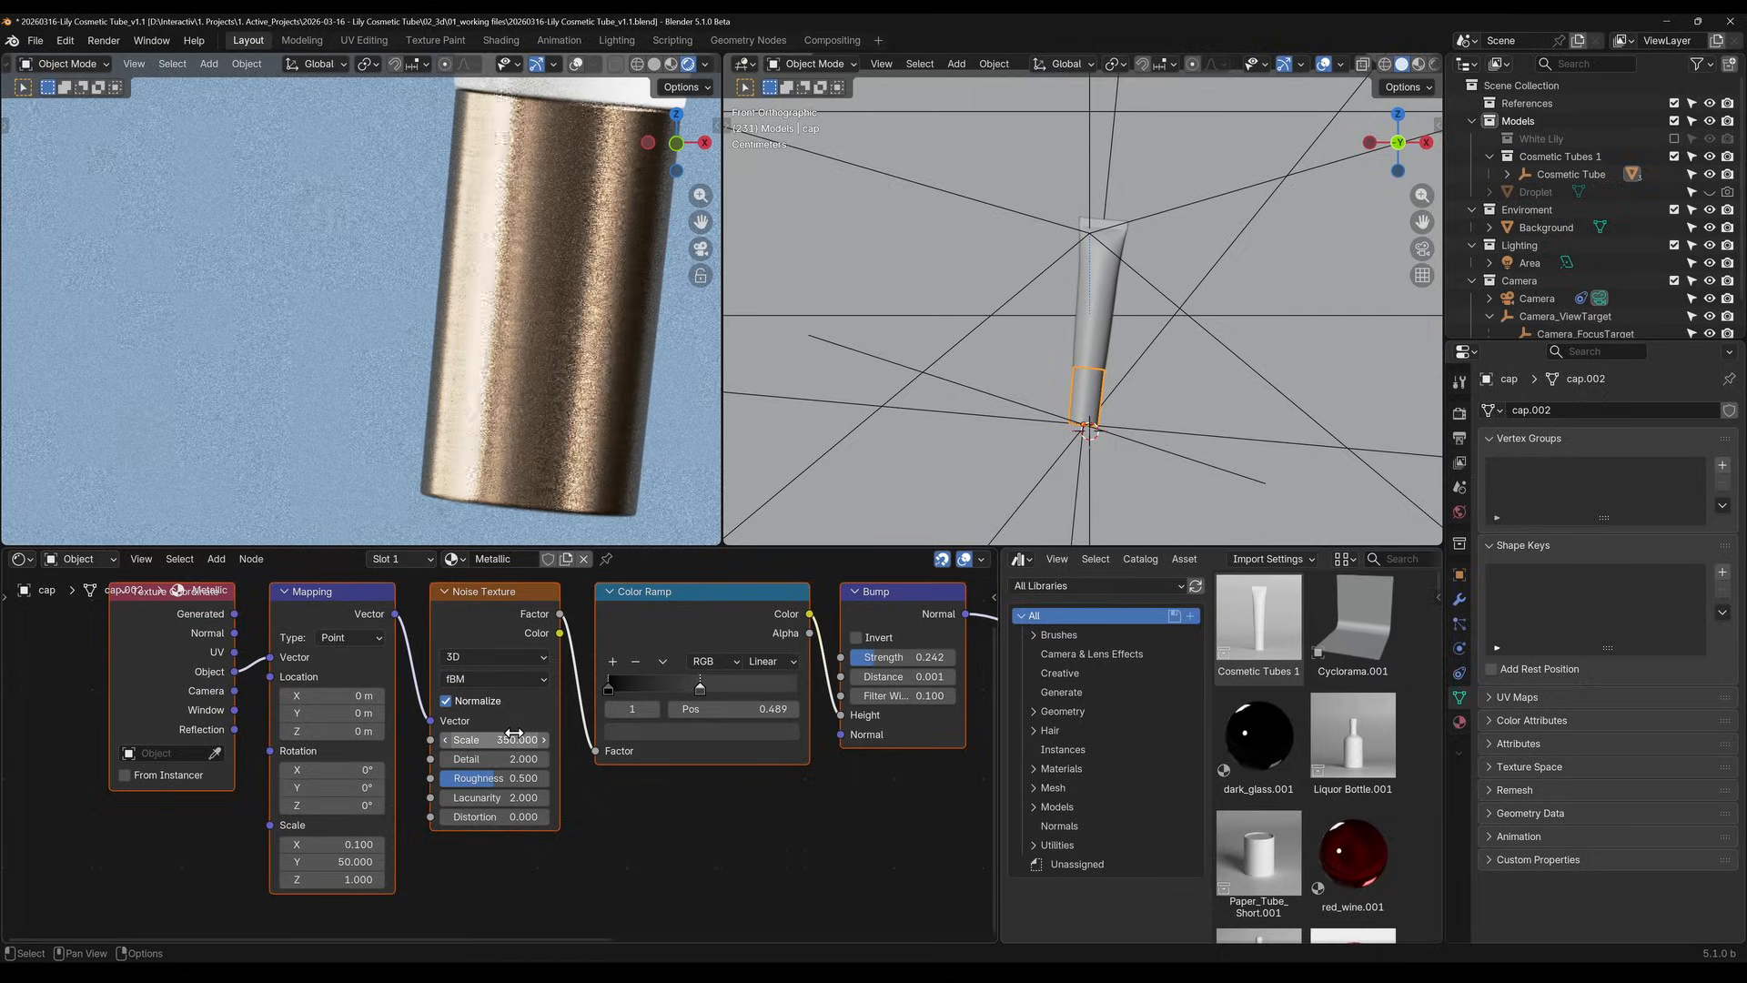
scroll(744, 896, "down", 1)
scroll(511, 314, "down", 7)
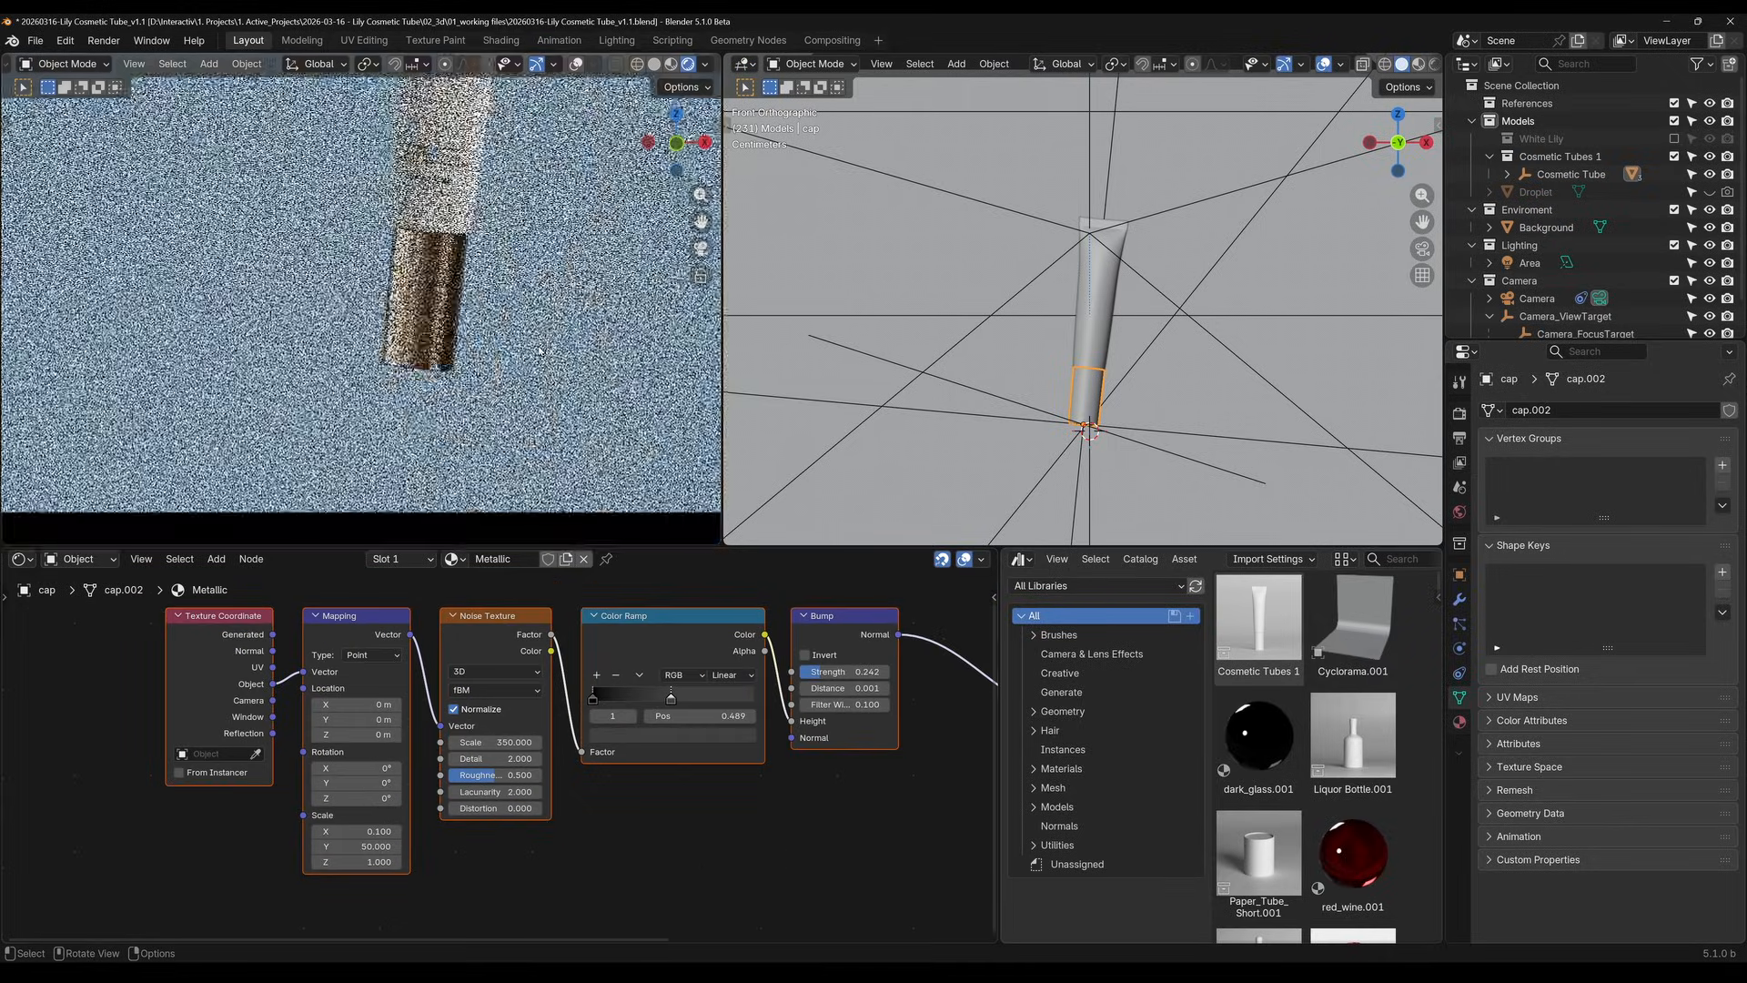
middle_click_drag(511, 309, 457, 397, "shift")
scroll(437, 230, "down", 2)
middle_click_drag(389, 251, 379, 325, "shift")
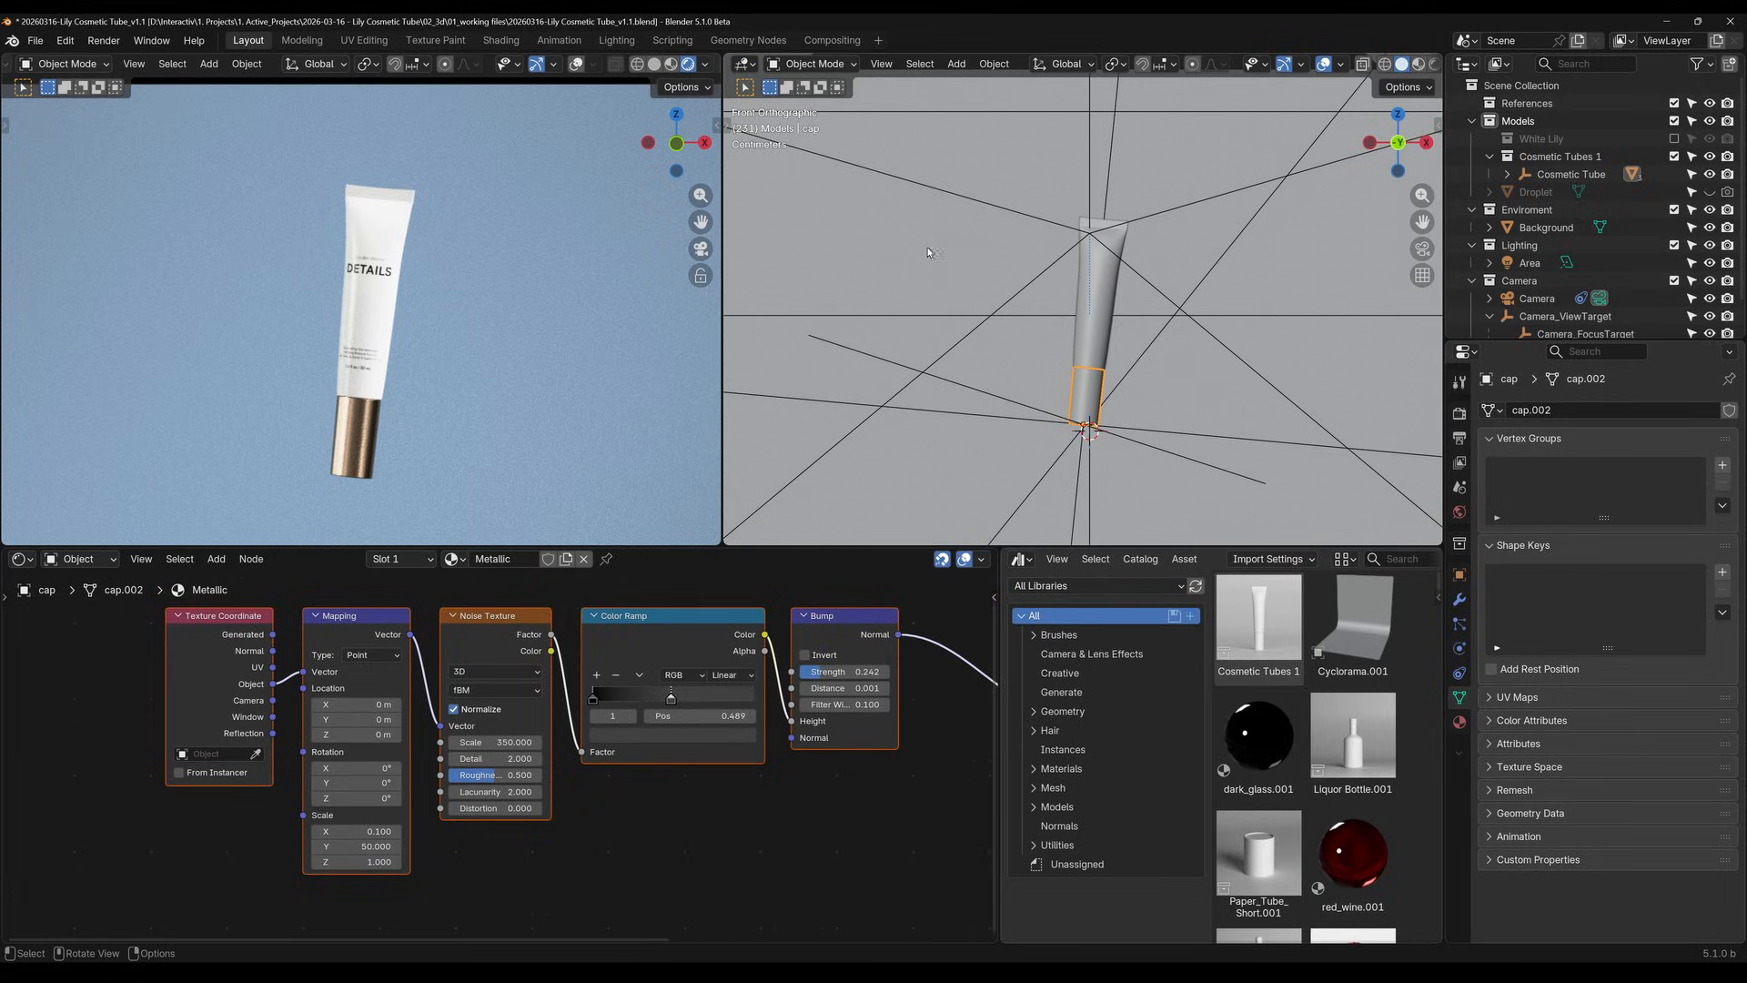
Widen the Asset Browser area to fit four assets per row
scroll(432, 289, "down", 1)
scroll(433, 294, "down", 2)
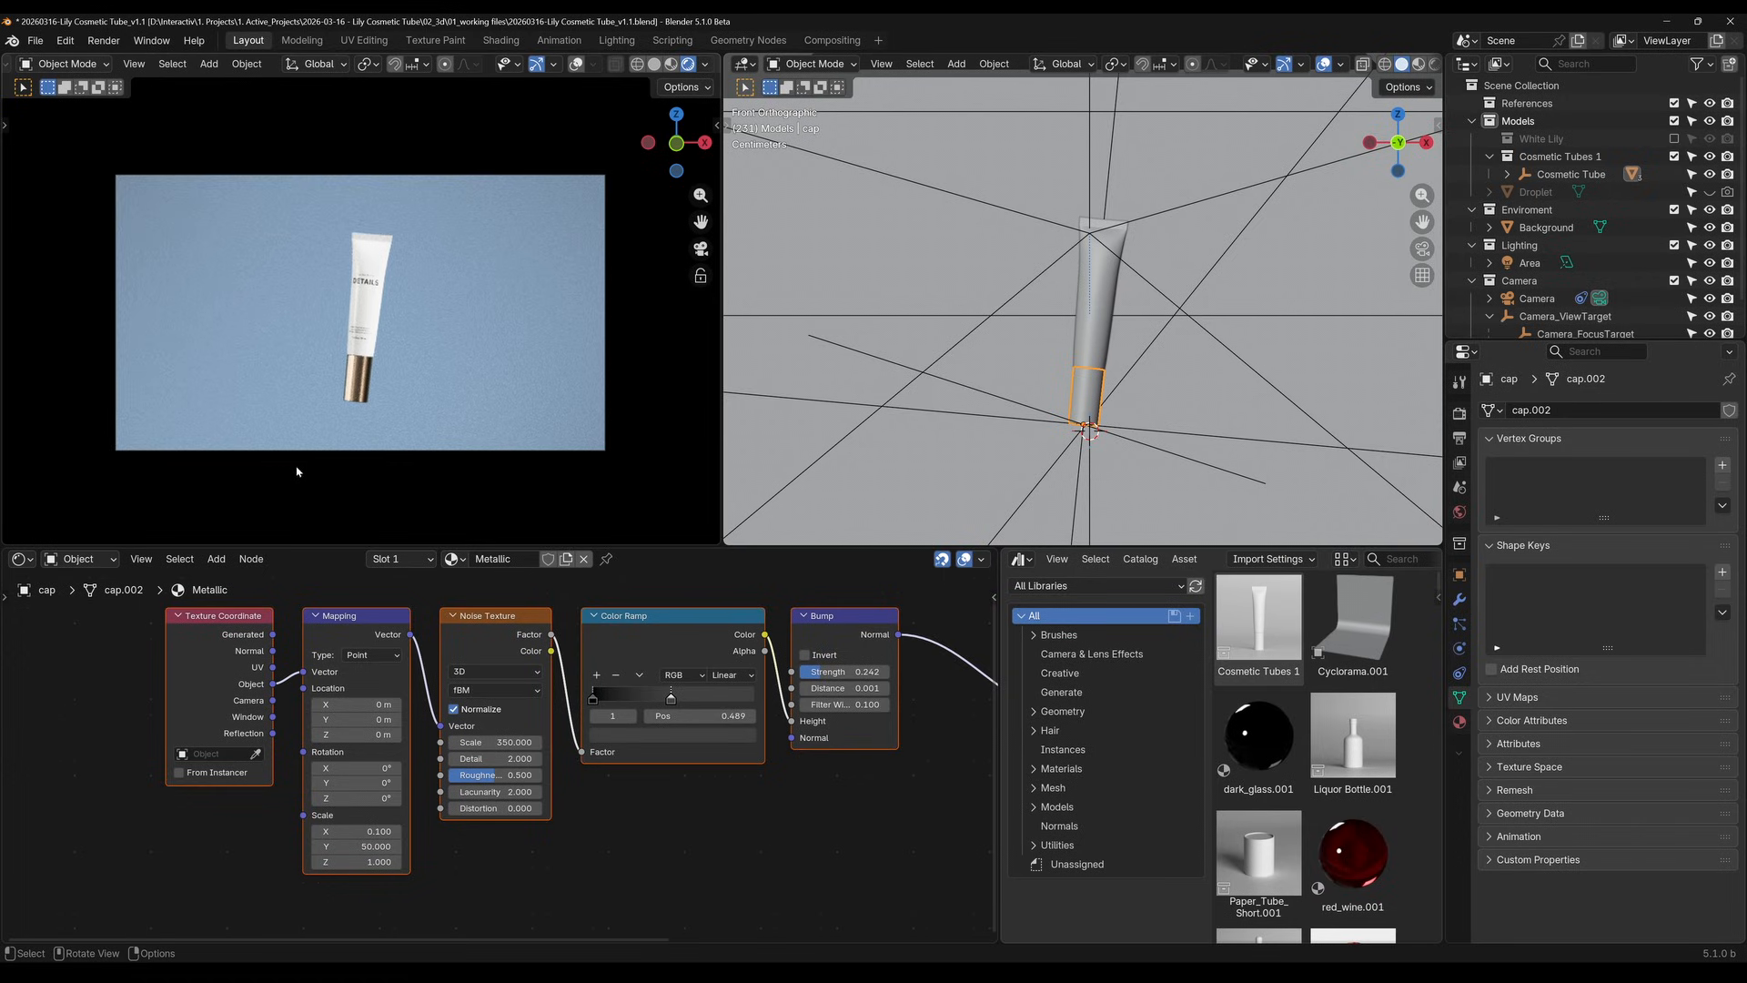
left_click_drag(997, 637, 814, 637)
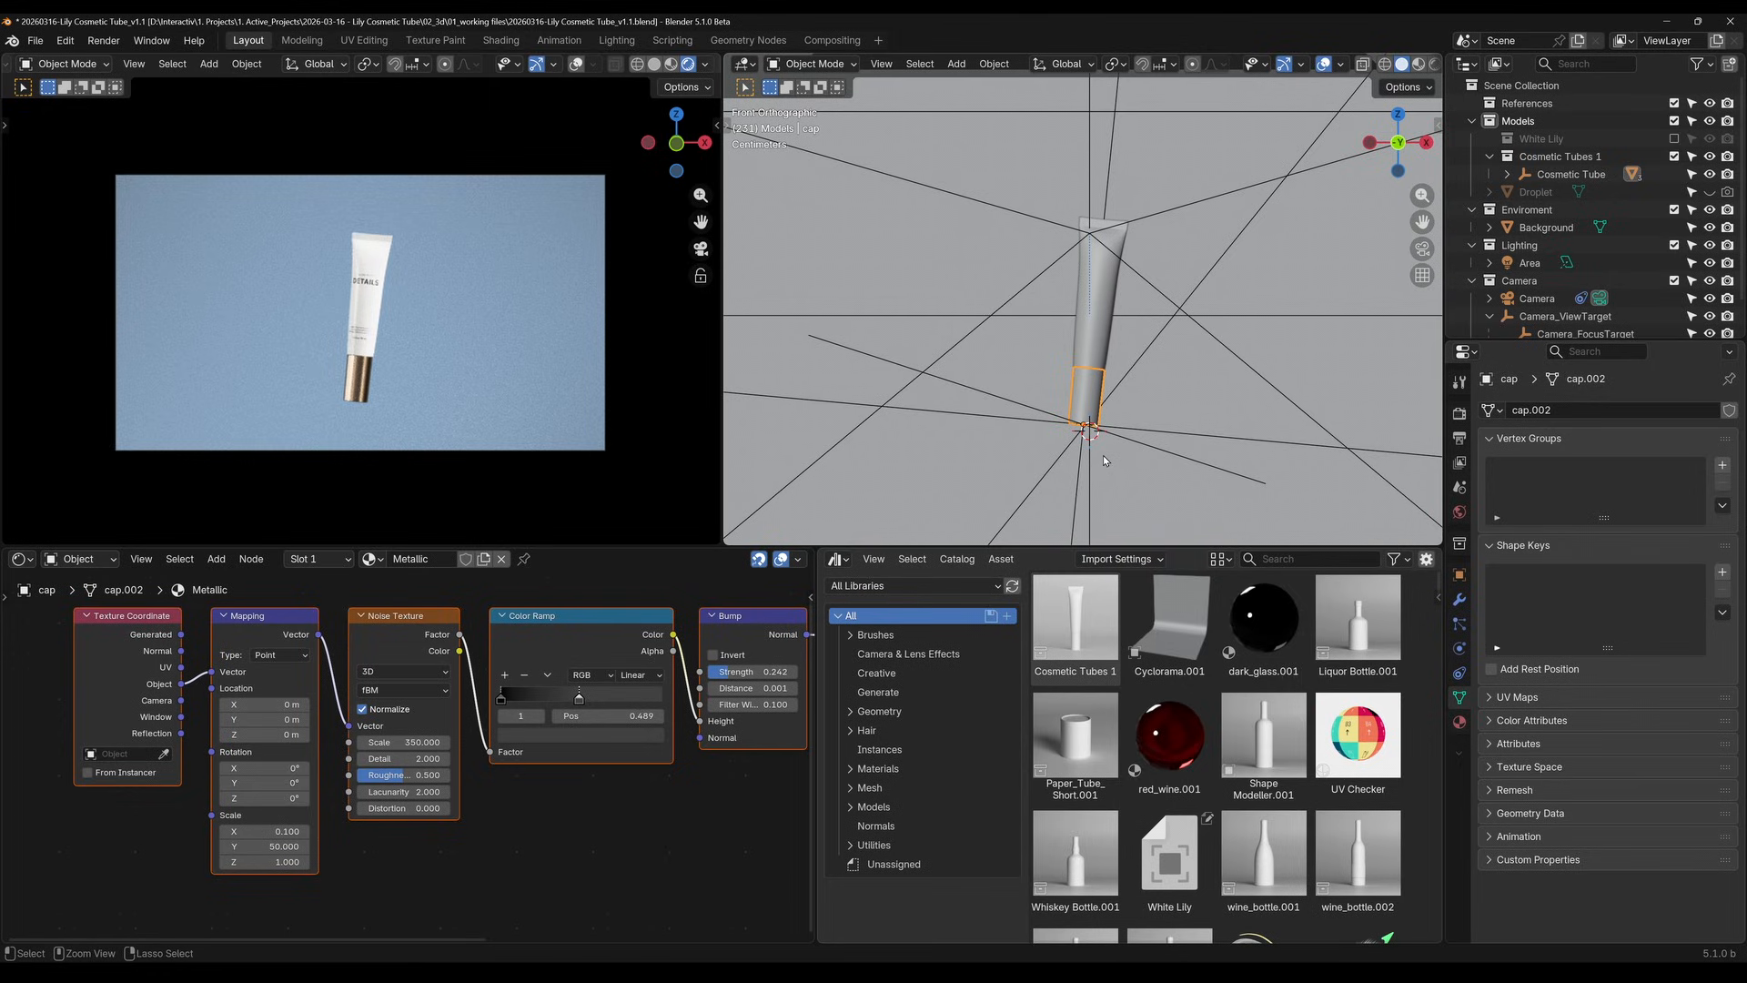
Save the current file, and save a new version as 20260316-Lily Cosmetic Tube_v2.1.blend
key("ctrl+s")
left_click(36, 41)
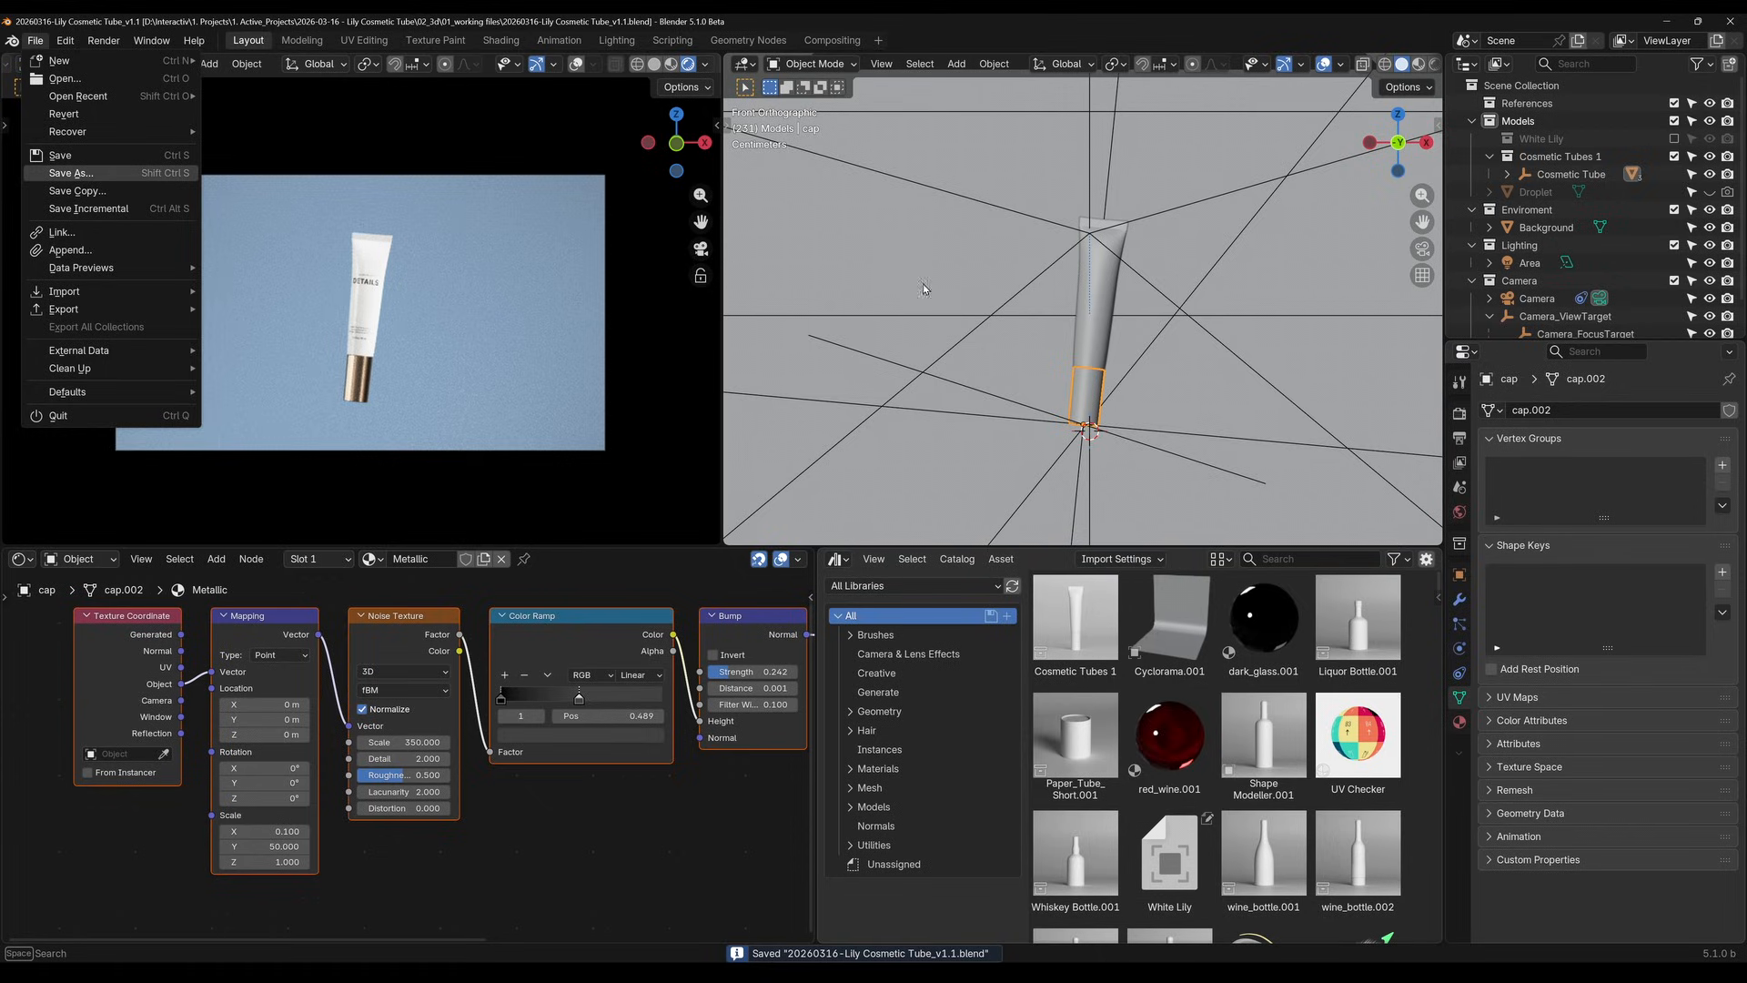
key("ctrl+shift+s")
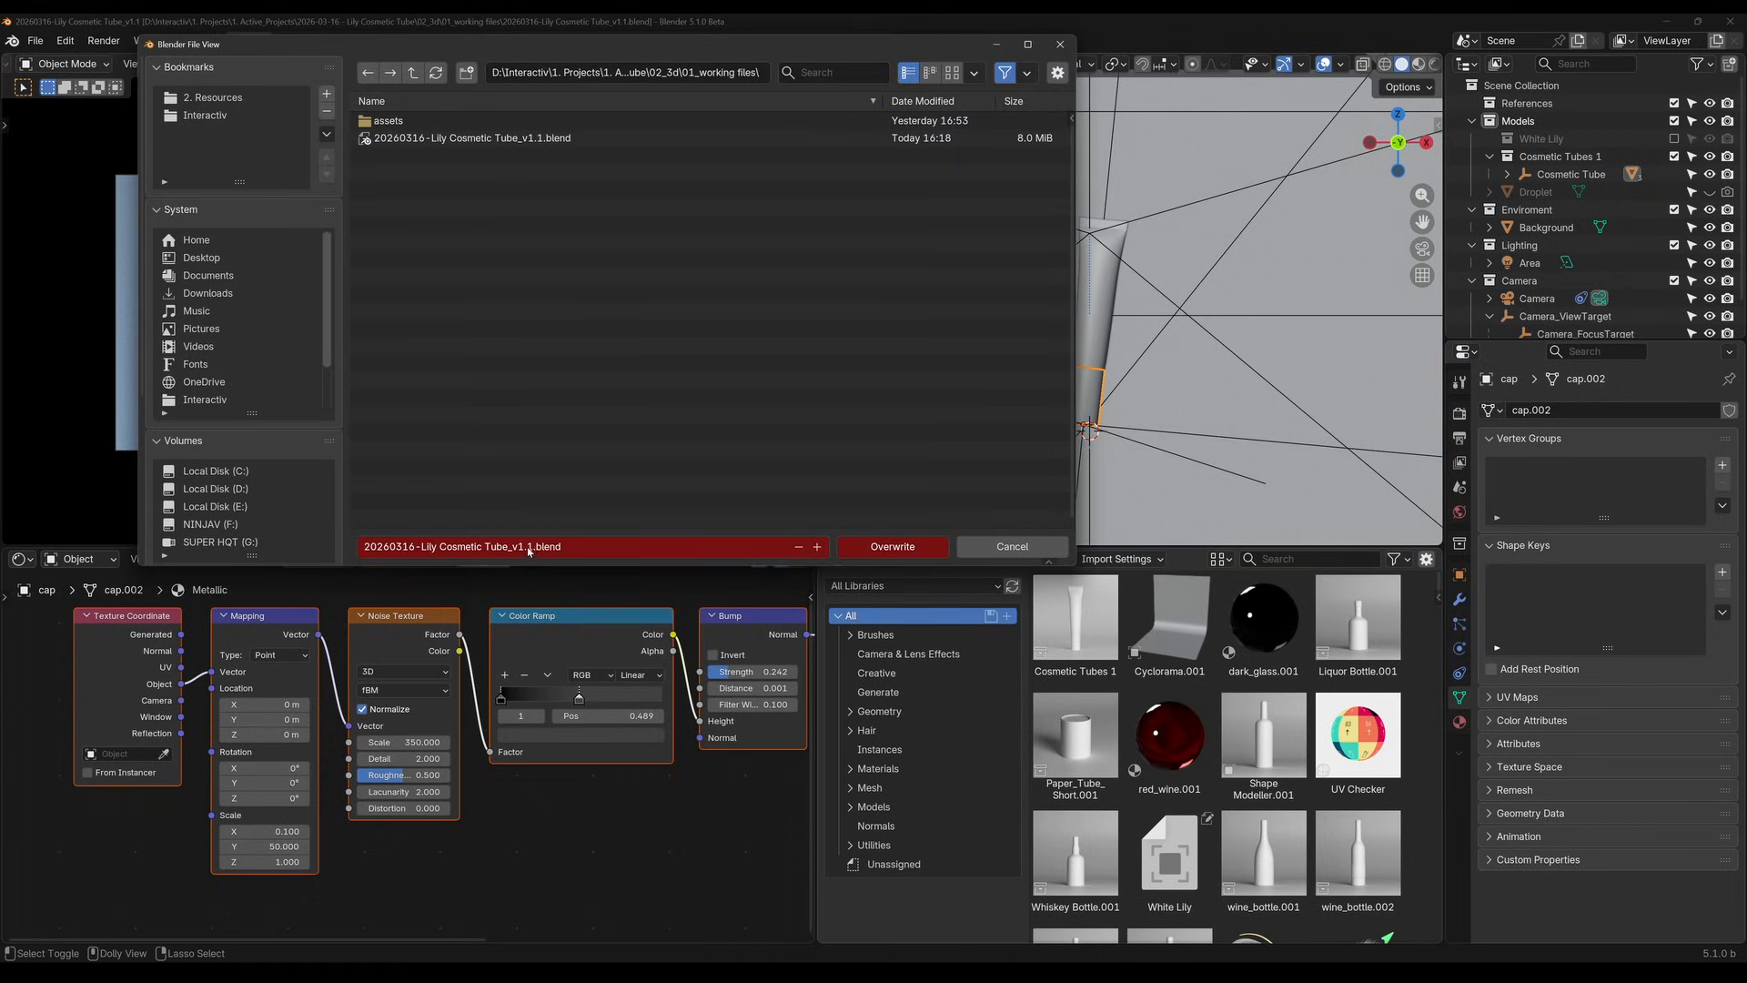
left_click_drag(520, 547, 524, 547)
type("2")
key("Return")
left_click(926, 549)
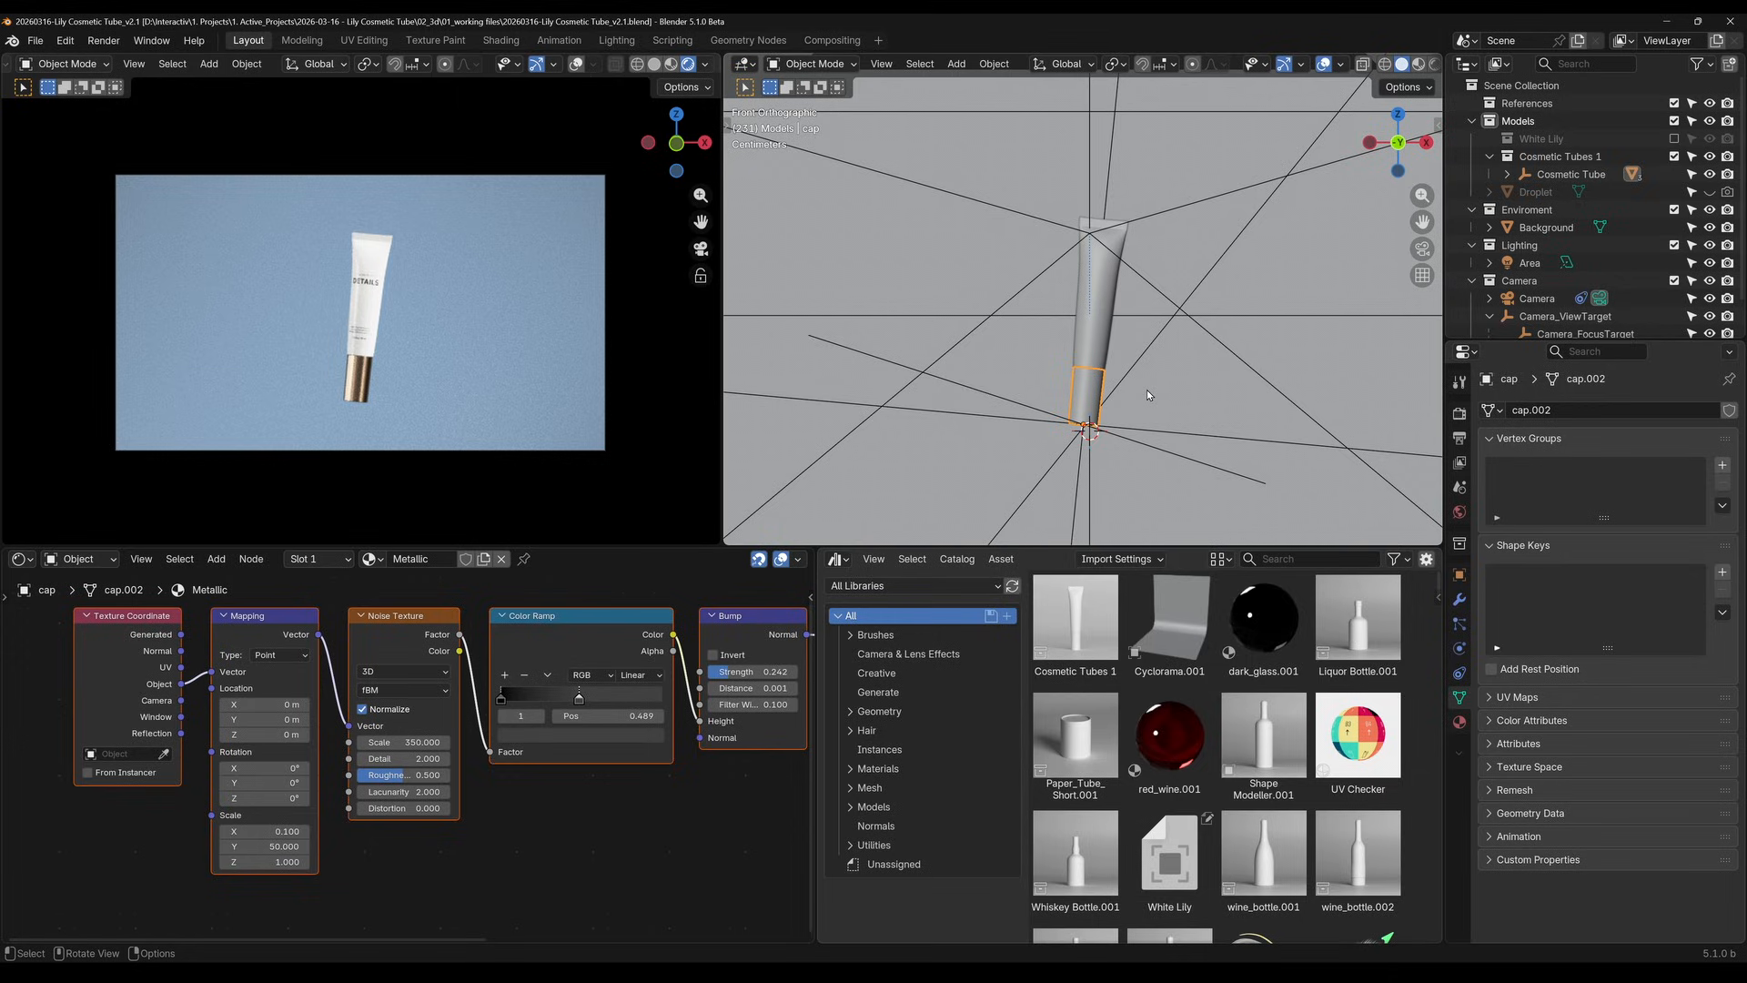
Search the BlenderKit models for "lily", try to place the White Lily asset near the tube, and close the results
key("n")
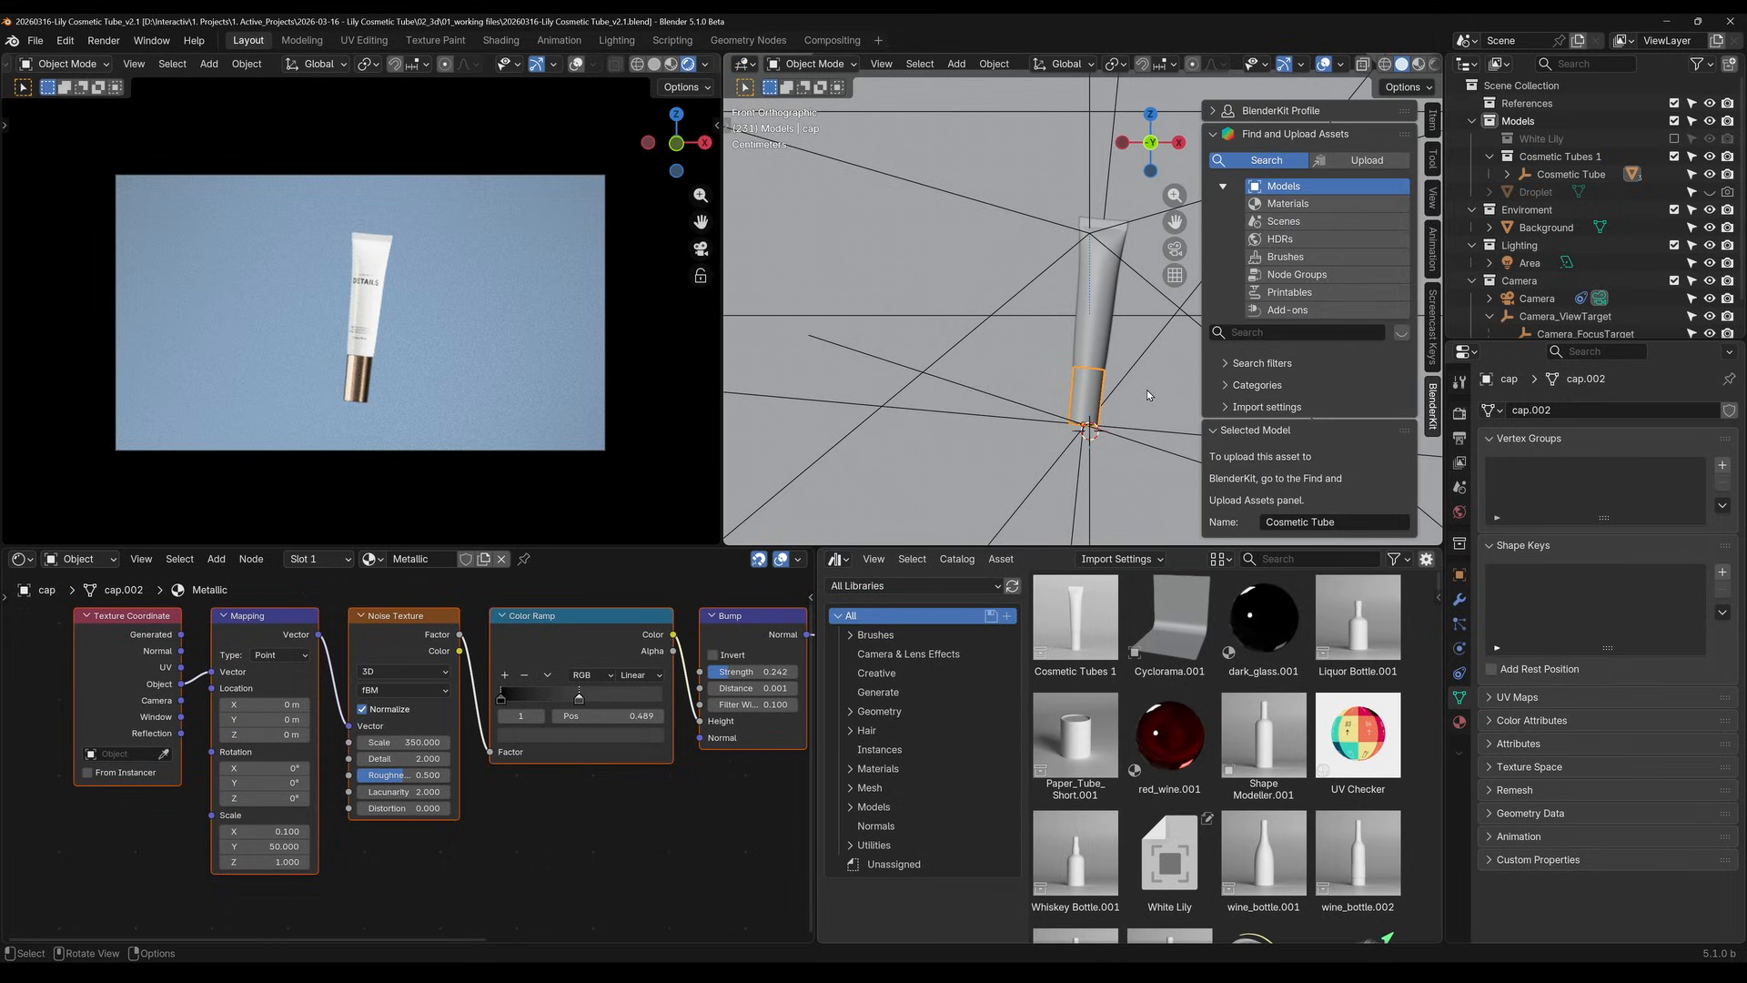
left_click(1308, 333)
type("l")
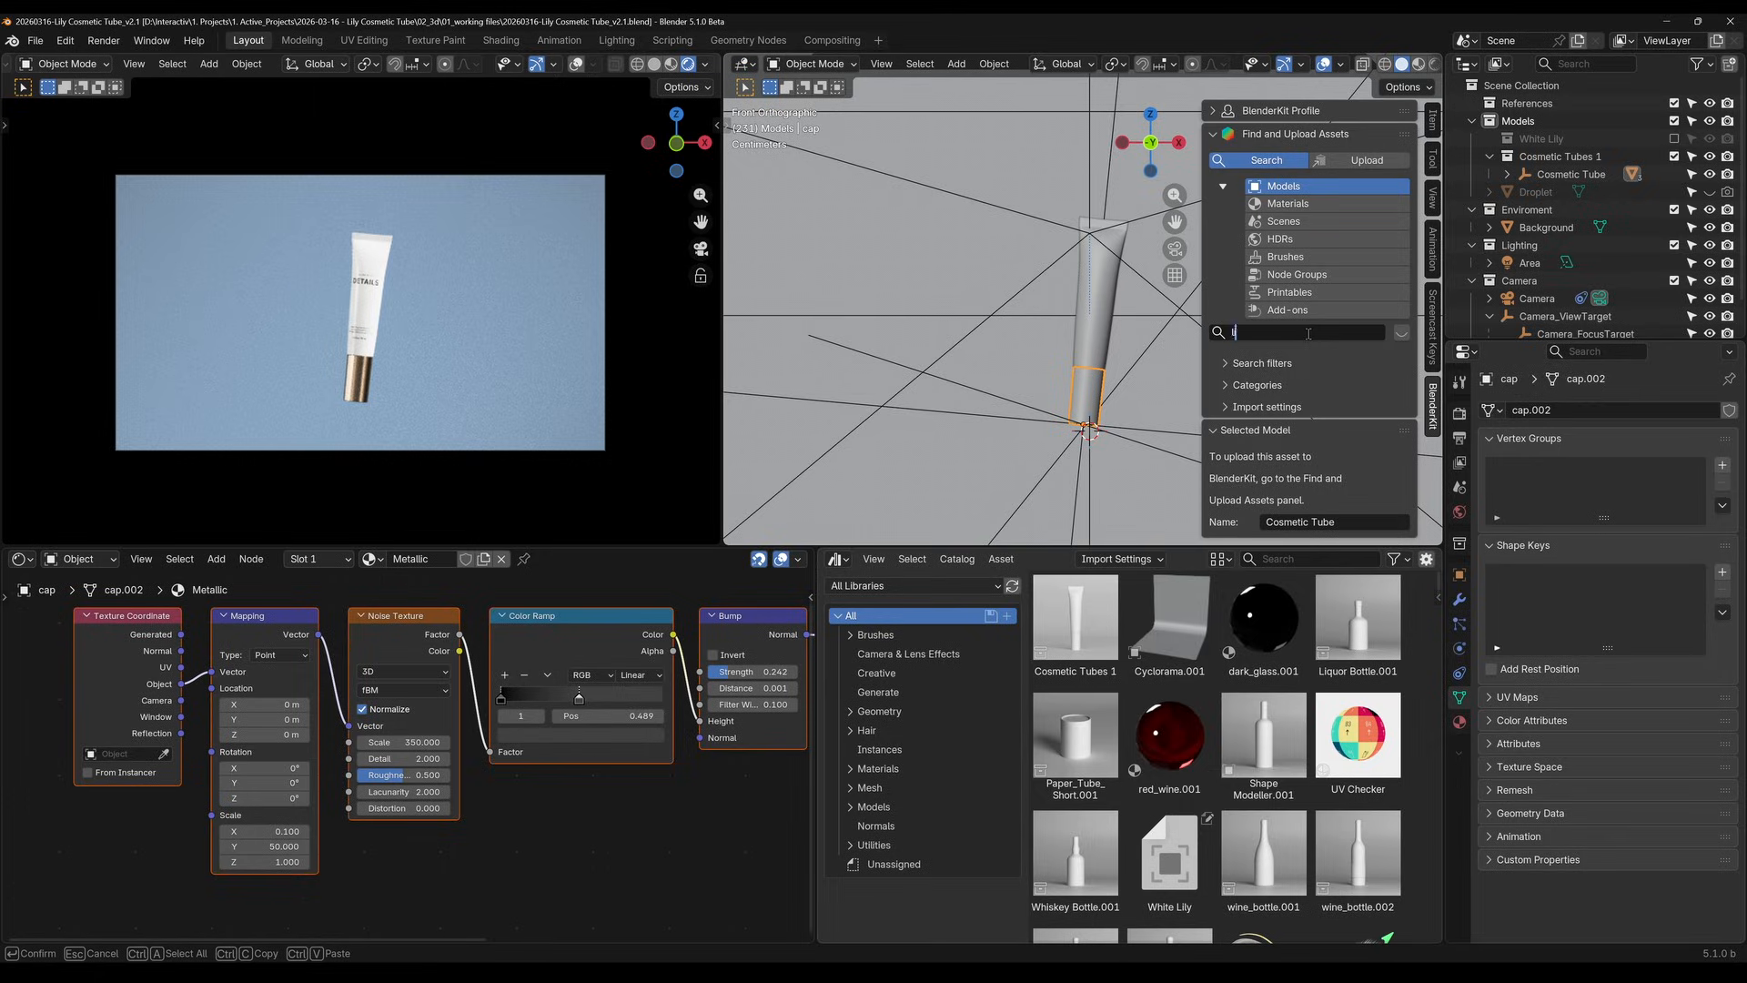
type("ily")
key("Return")
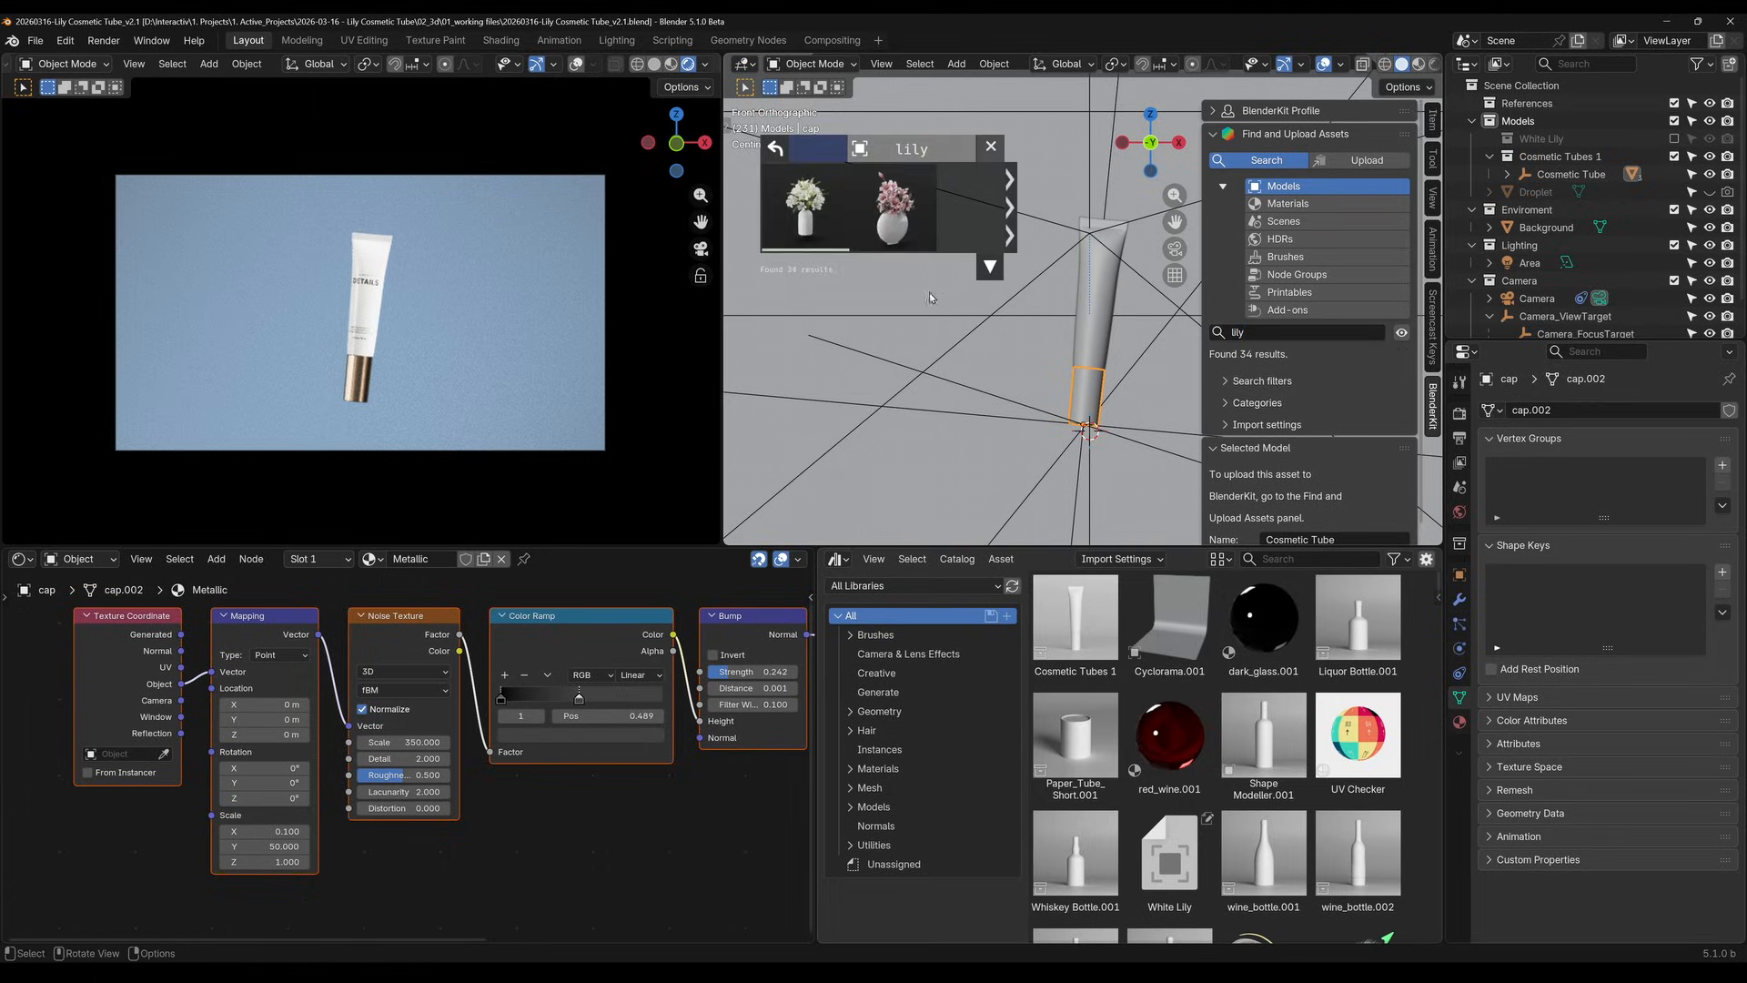
mouse_move(803, 193)
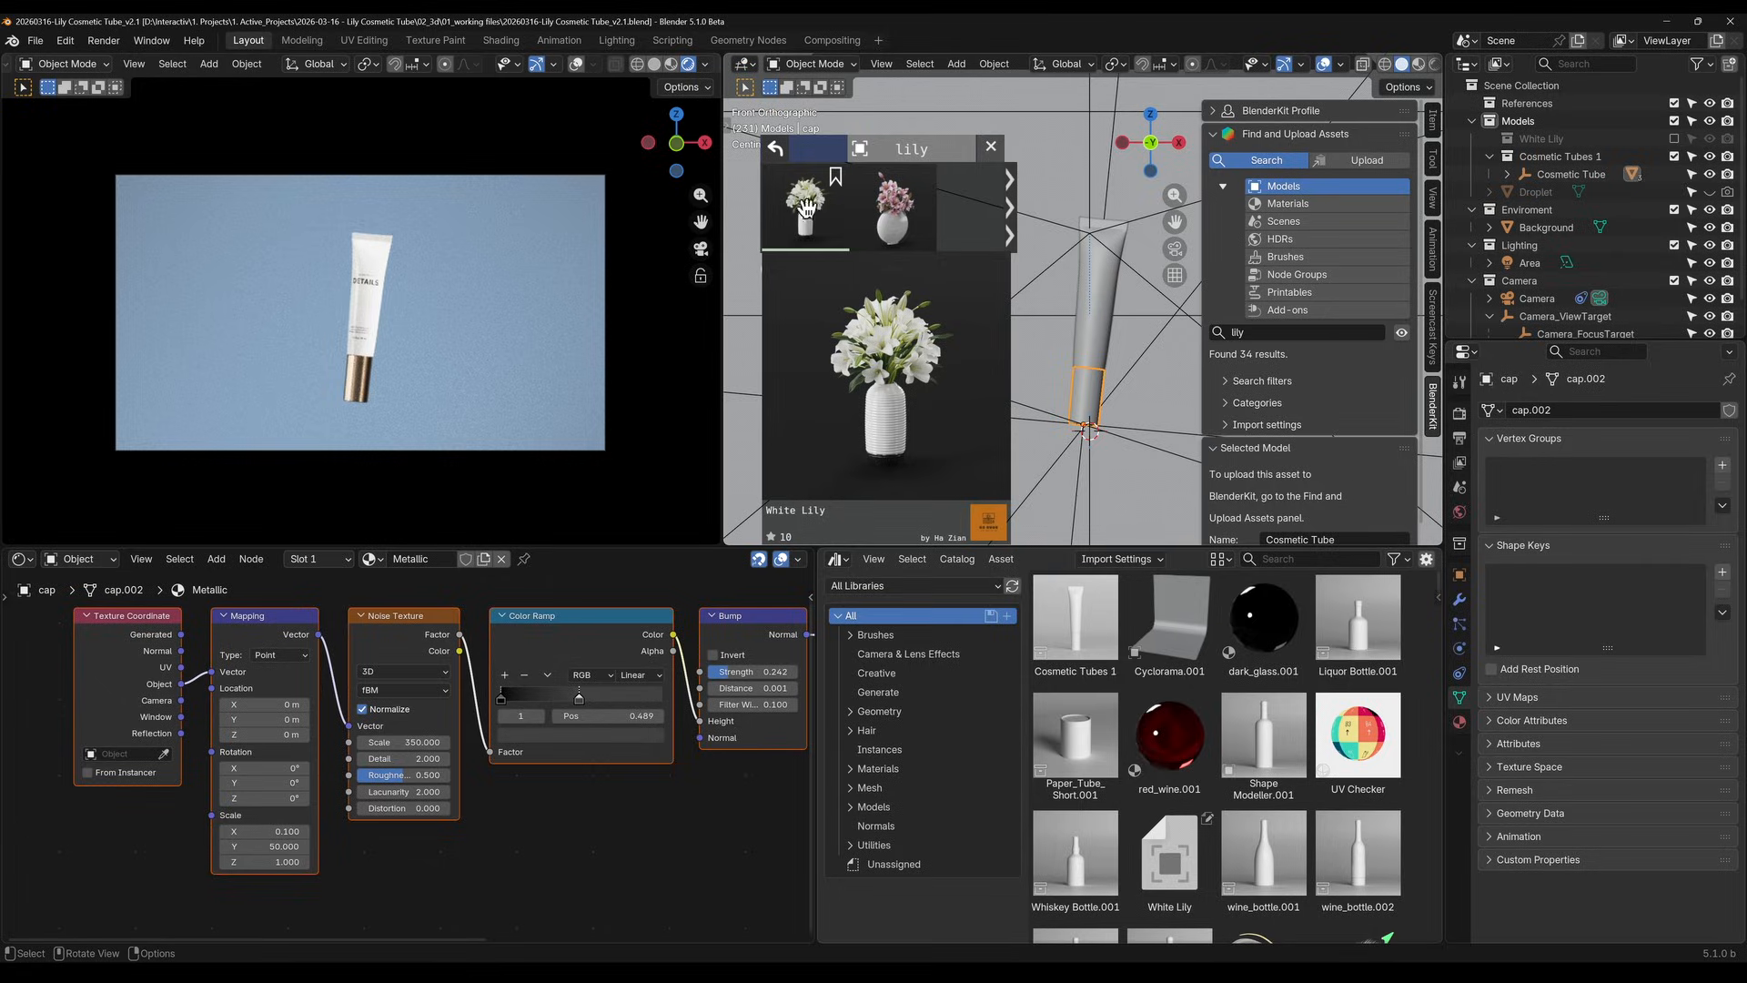
left_click_drag(804, 210, 1119, 402)
left_click(991, 149)
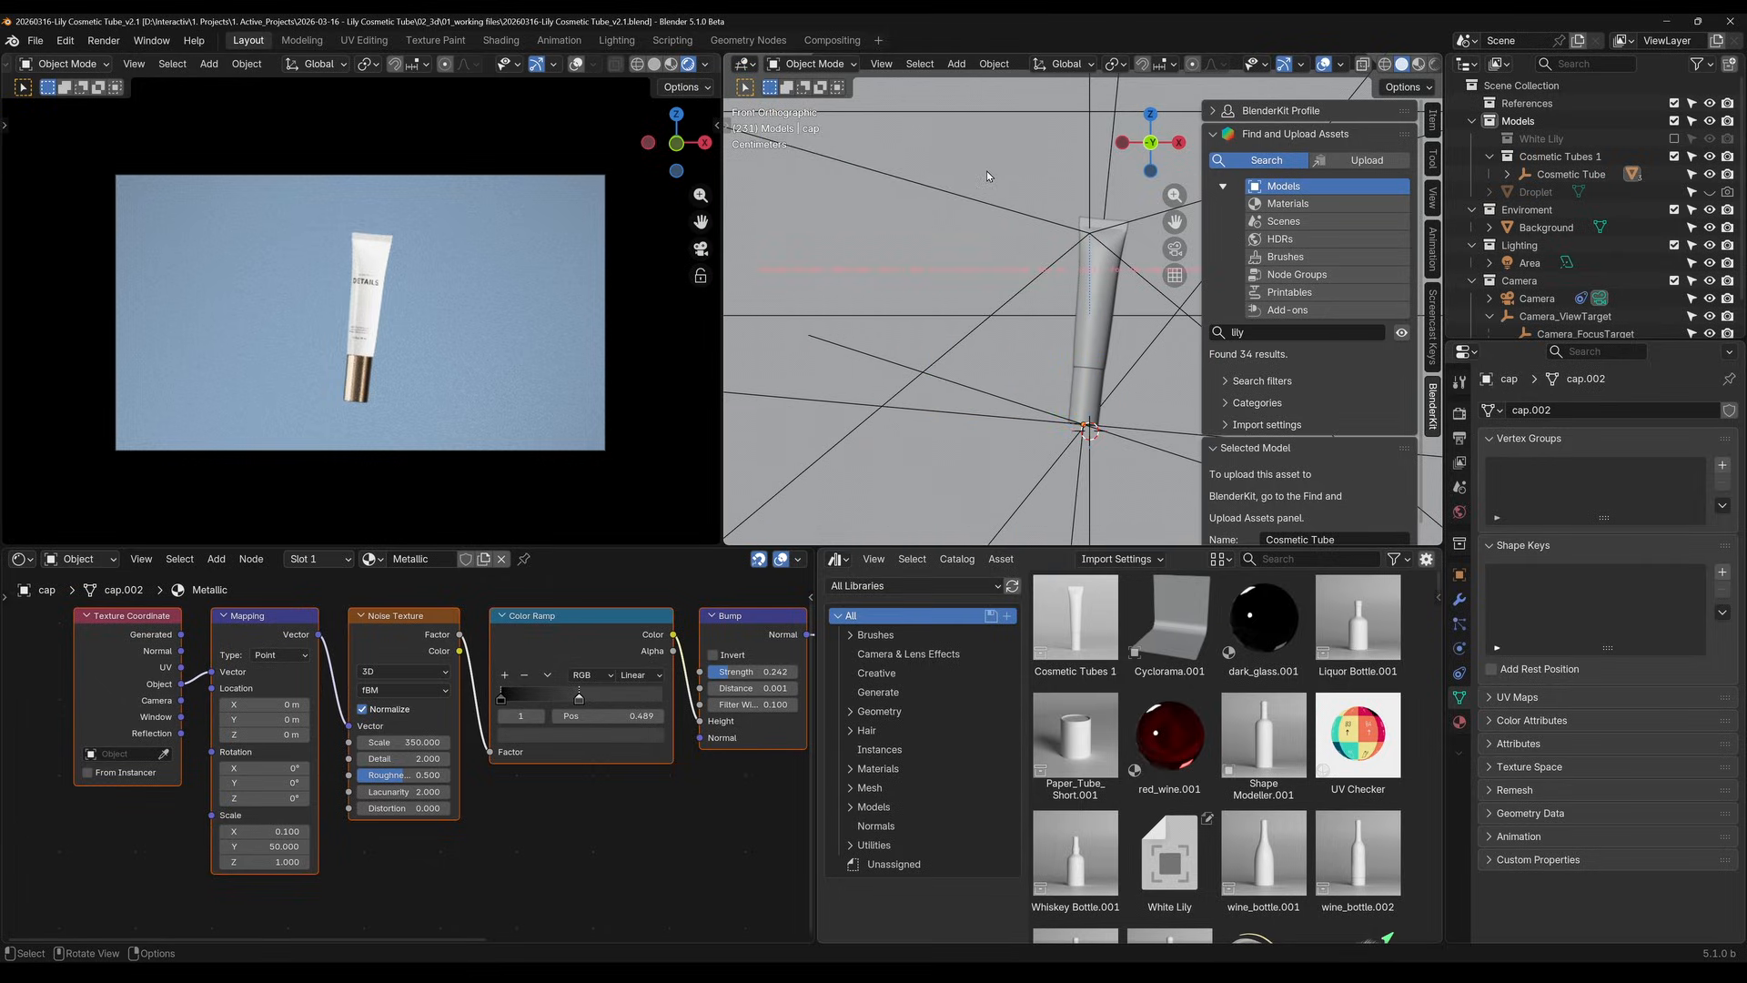
Show the BlenderKit "lily" results again and examine the White Lily asset
scroll(930, 326, "down", 4)
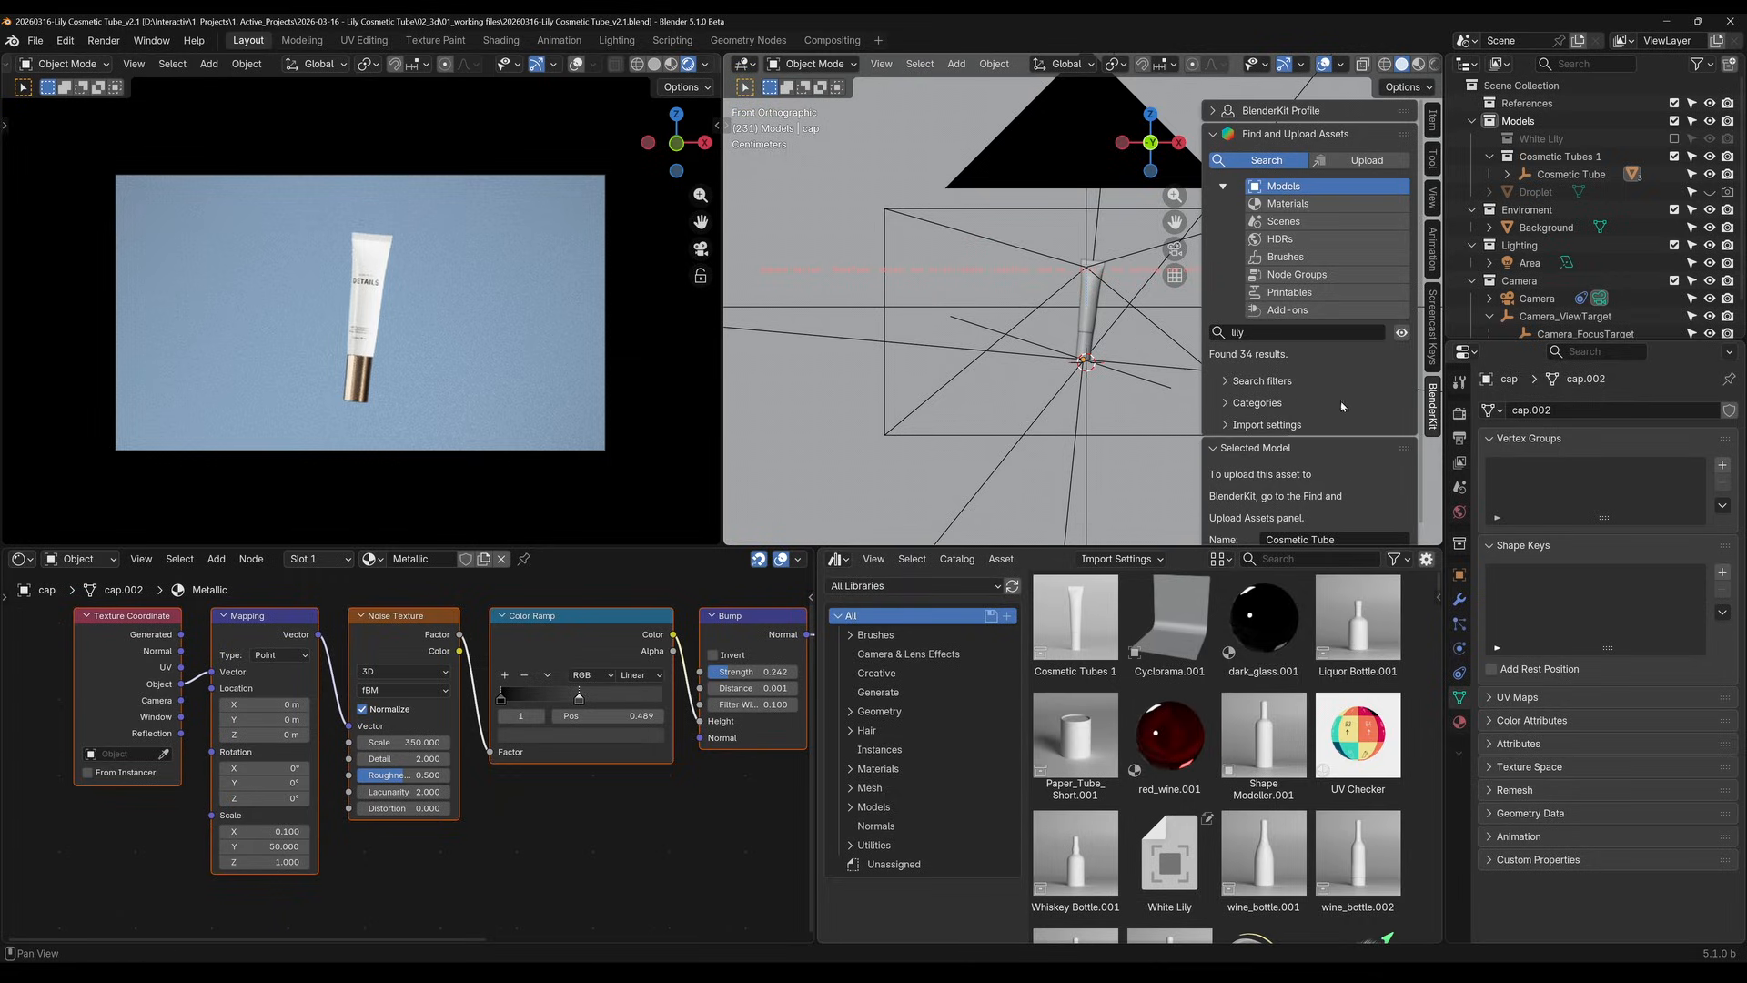
left_click(1401, 332)
mouse_move(819, 210)
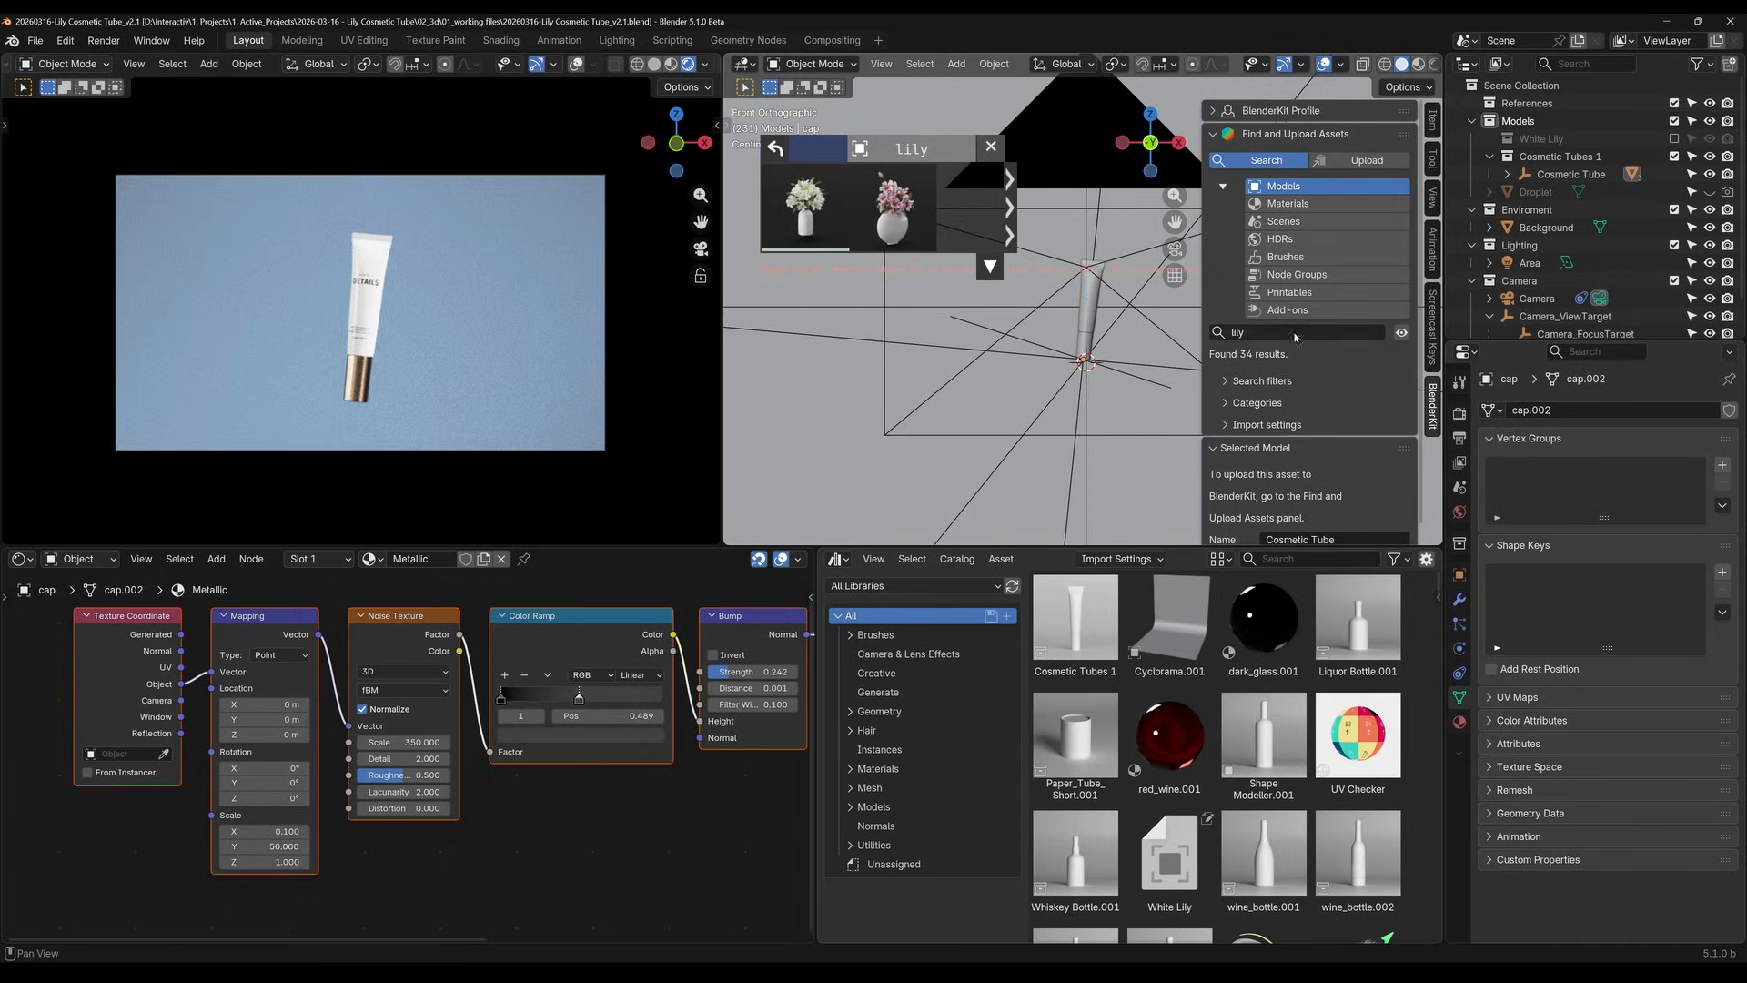
scroll(1308, 360, "down", 1)
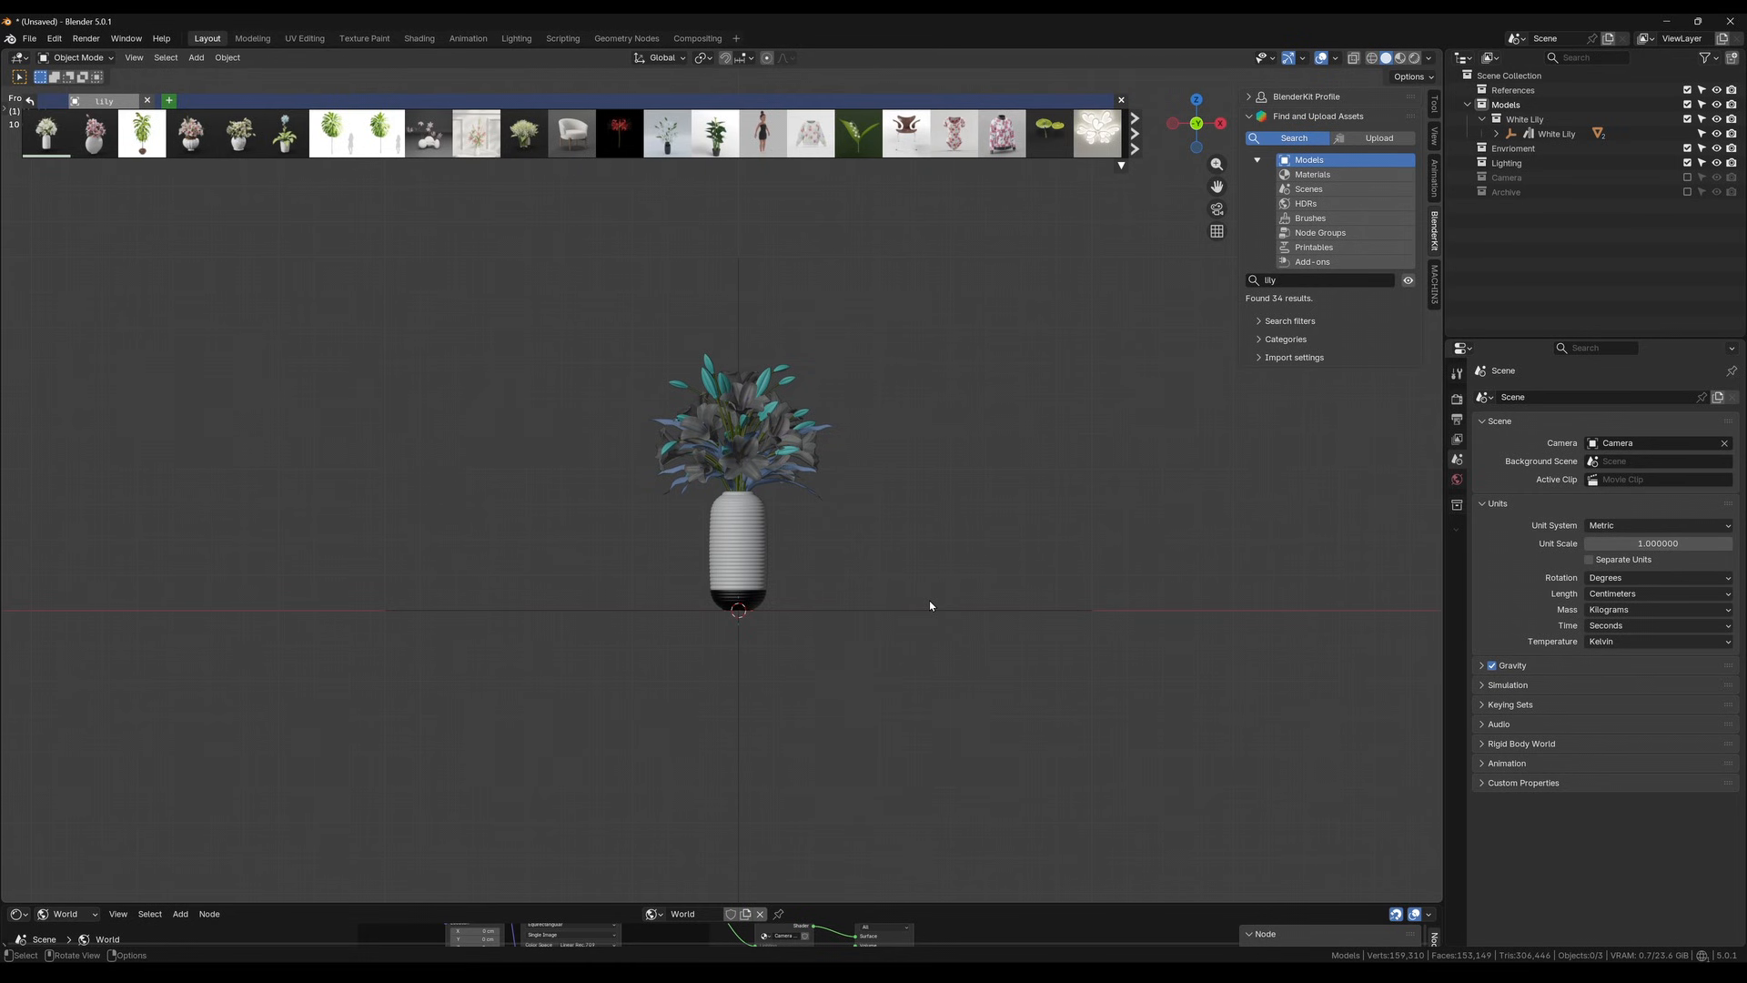
Delete the ribbed vase from the White Lily model, keeping only the bouquet of flowers
scroll(747, 496, "up", 5)
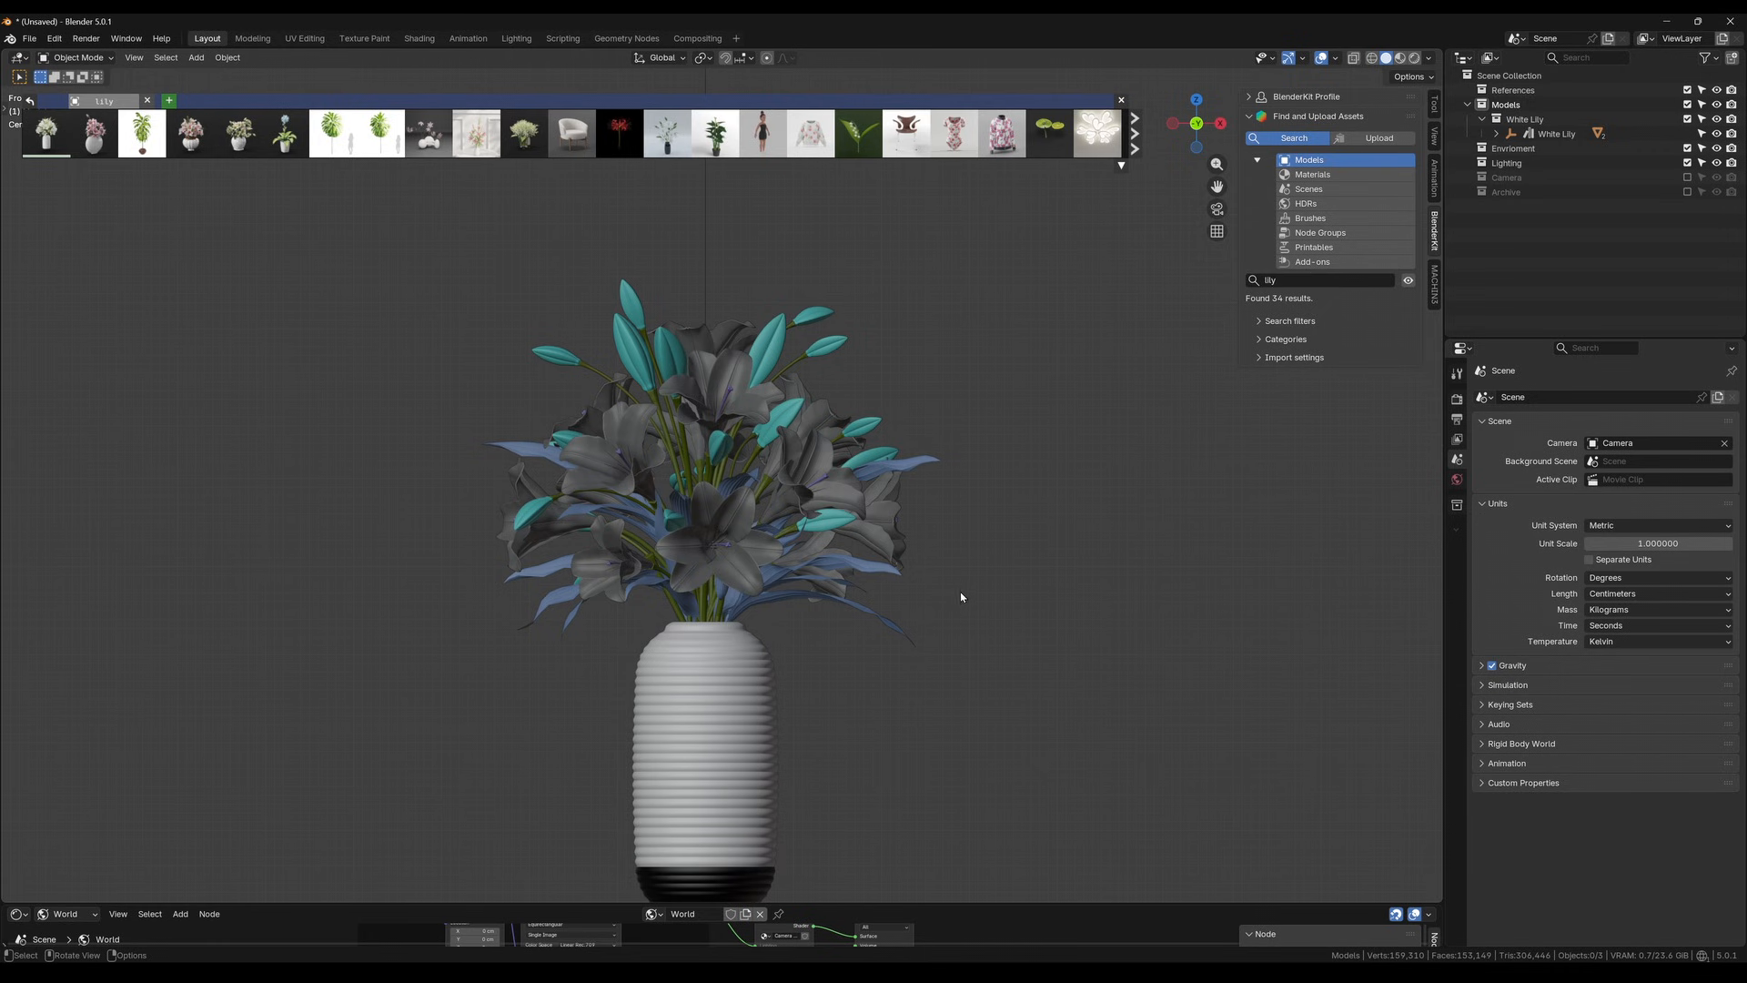
scroll(959, 596, "up", 3)
scroll(776, 653, "down", 4)
middle_click_drag(775, 654, 657, 696)
left_click(659, 699)
key("x")
left_click(639, 698)
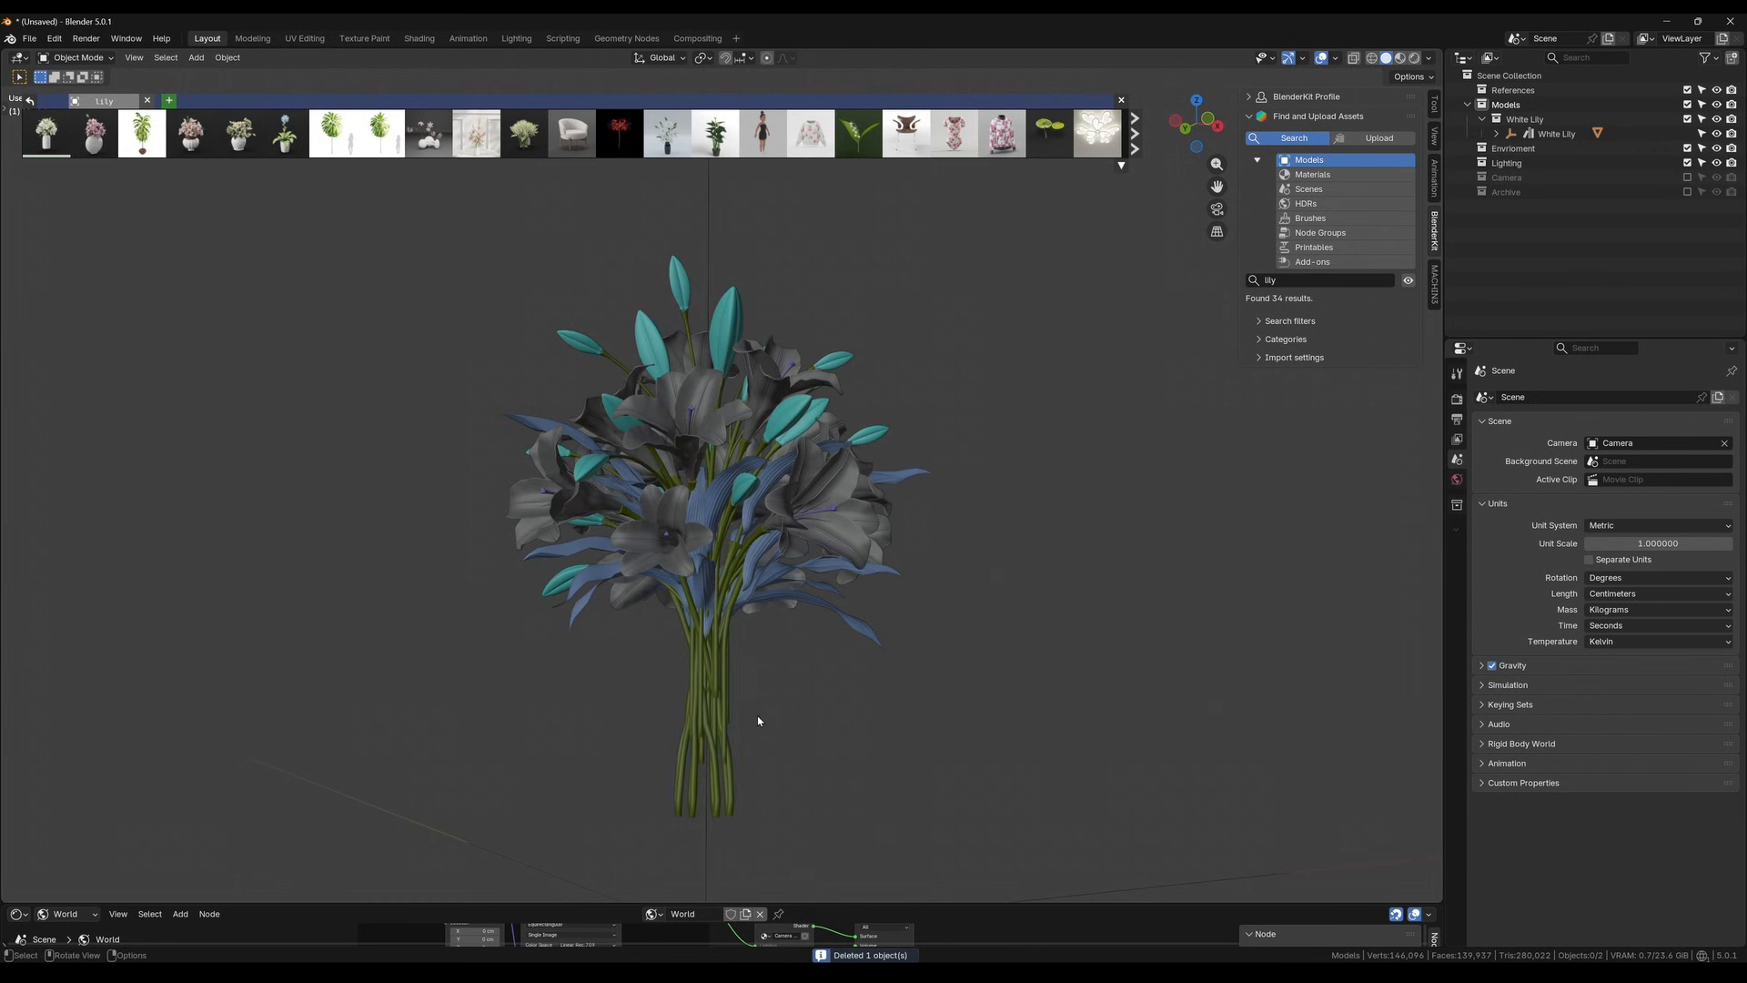
Try moving the whole lily bouquet as a single object
middle_click_drag(756, 717, 784, 588)
mouse_move(50, 130)
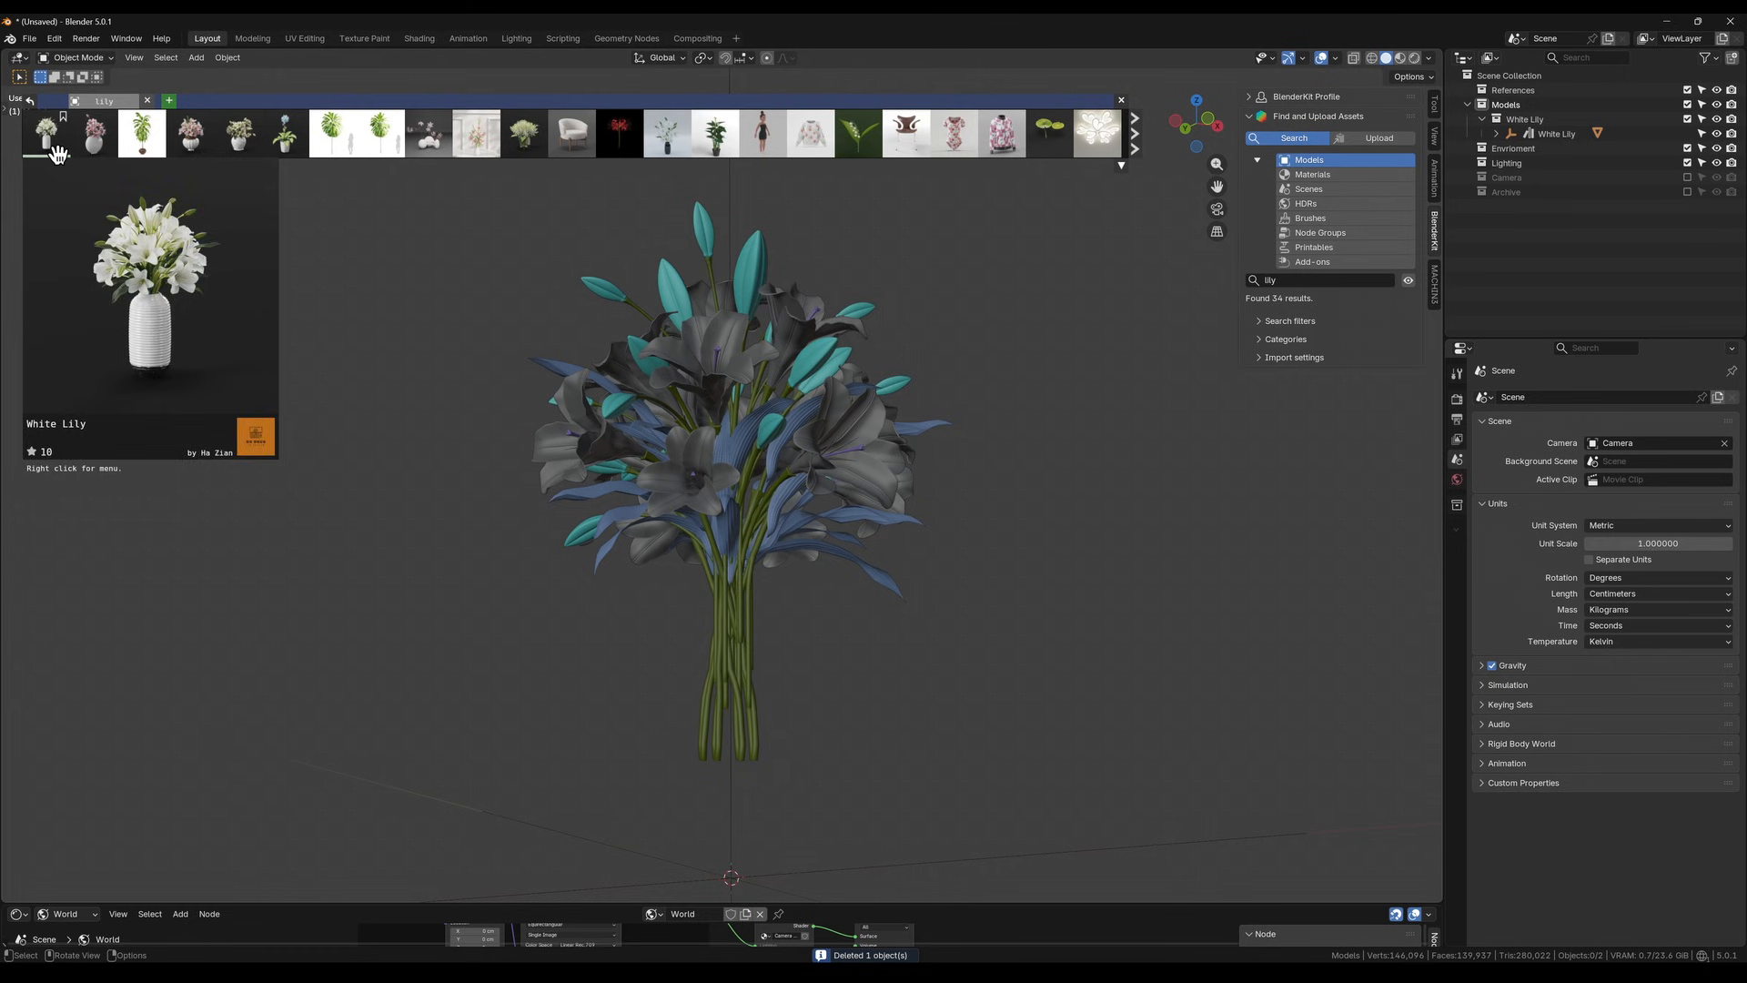
mouse_move(750, 604)
middle_mouse_down("shift")
mouse_move(728, 531)
mouse_move(726, 611)
middle_mouse_up("shift")
left_click(725, 614)
key("g")
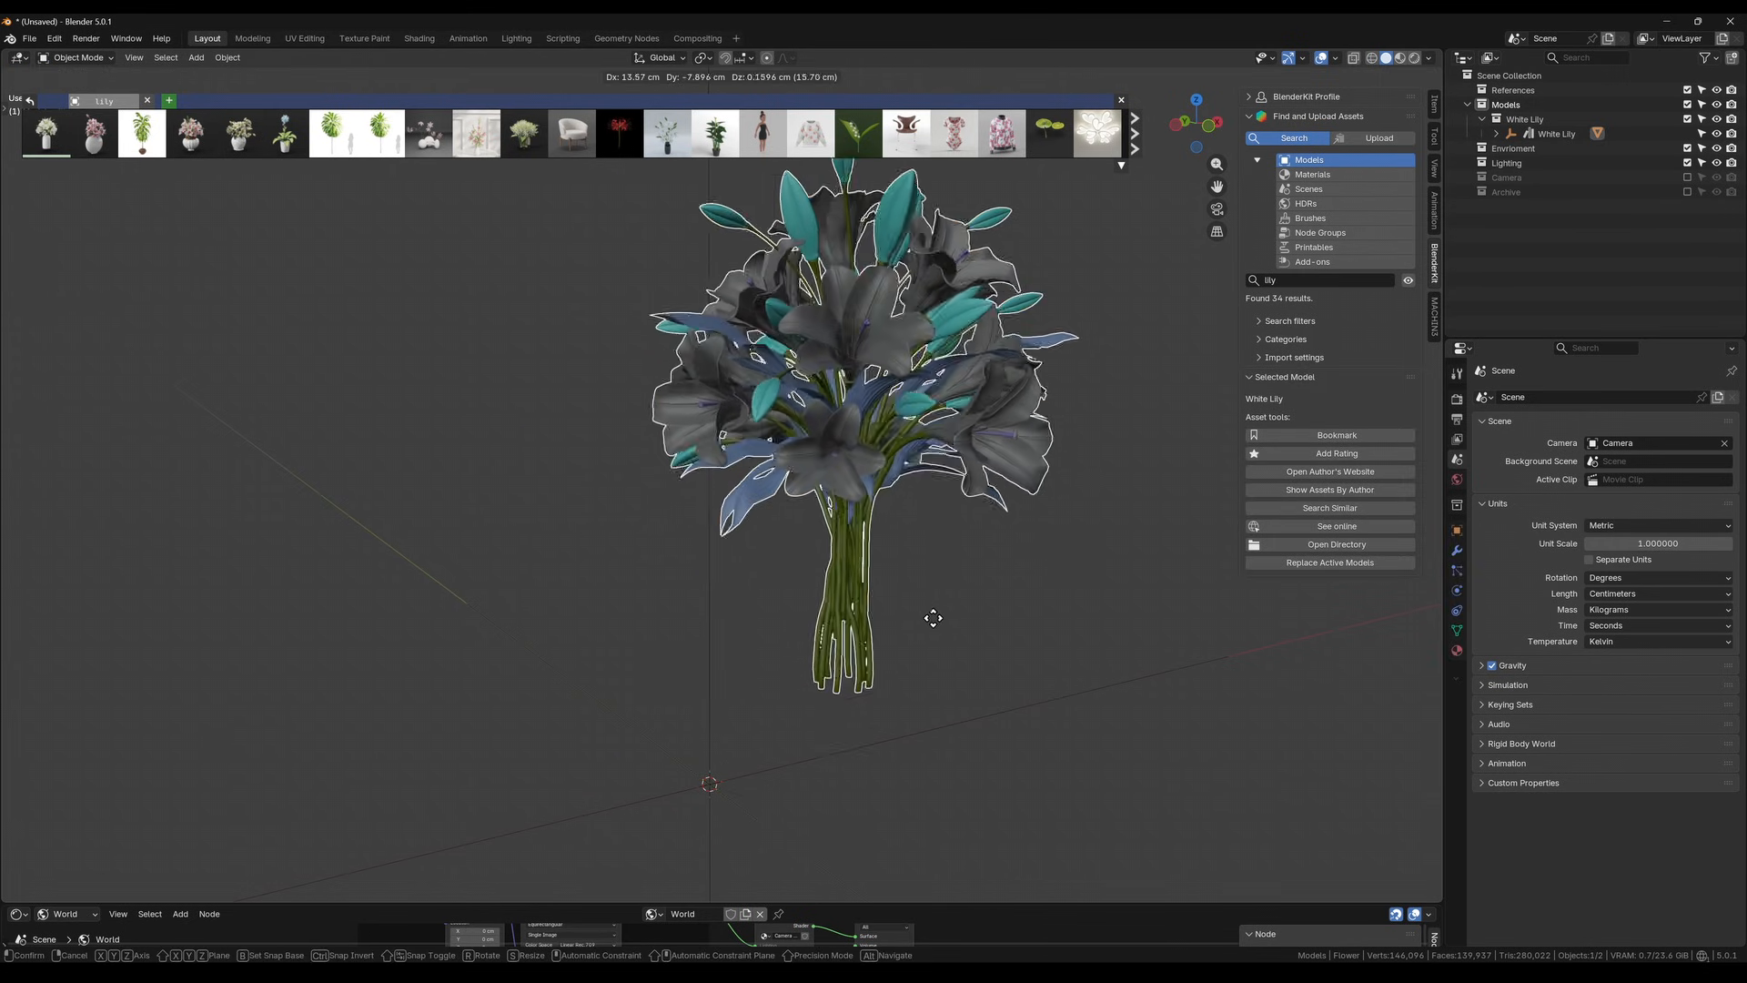
left_click(860, 637)
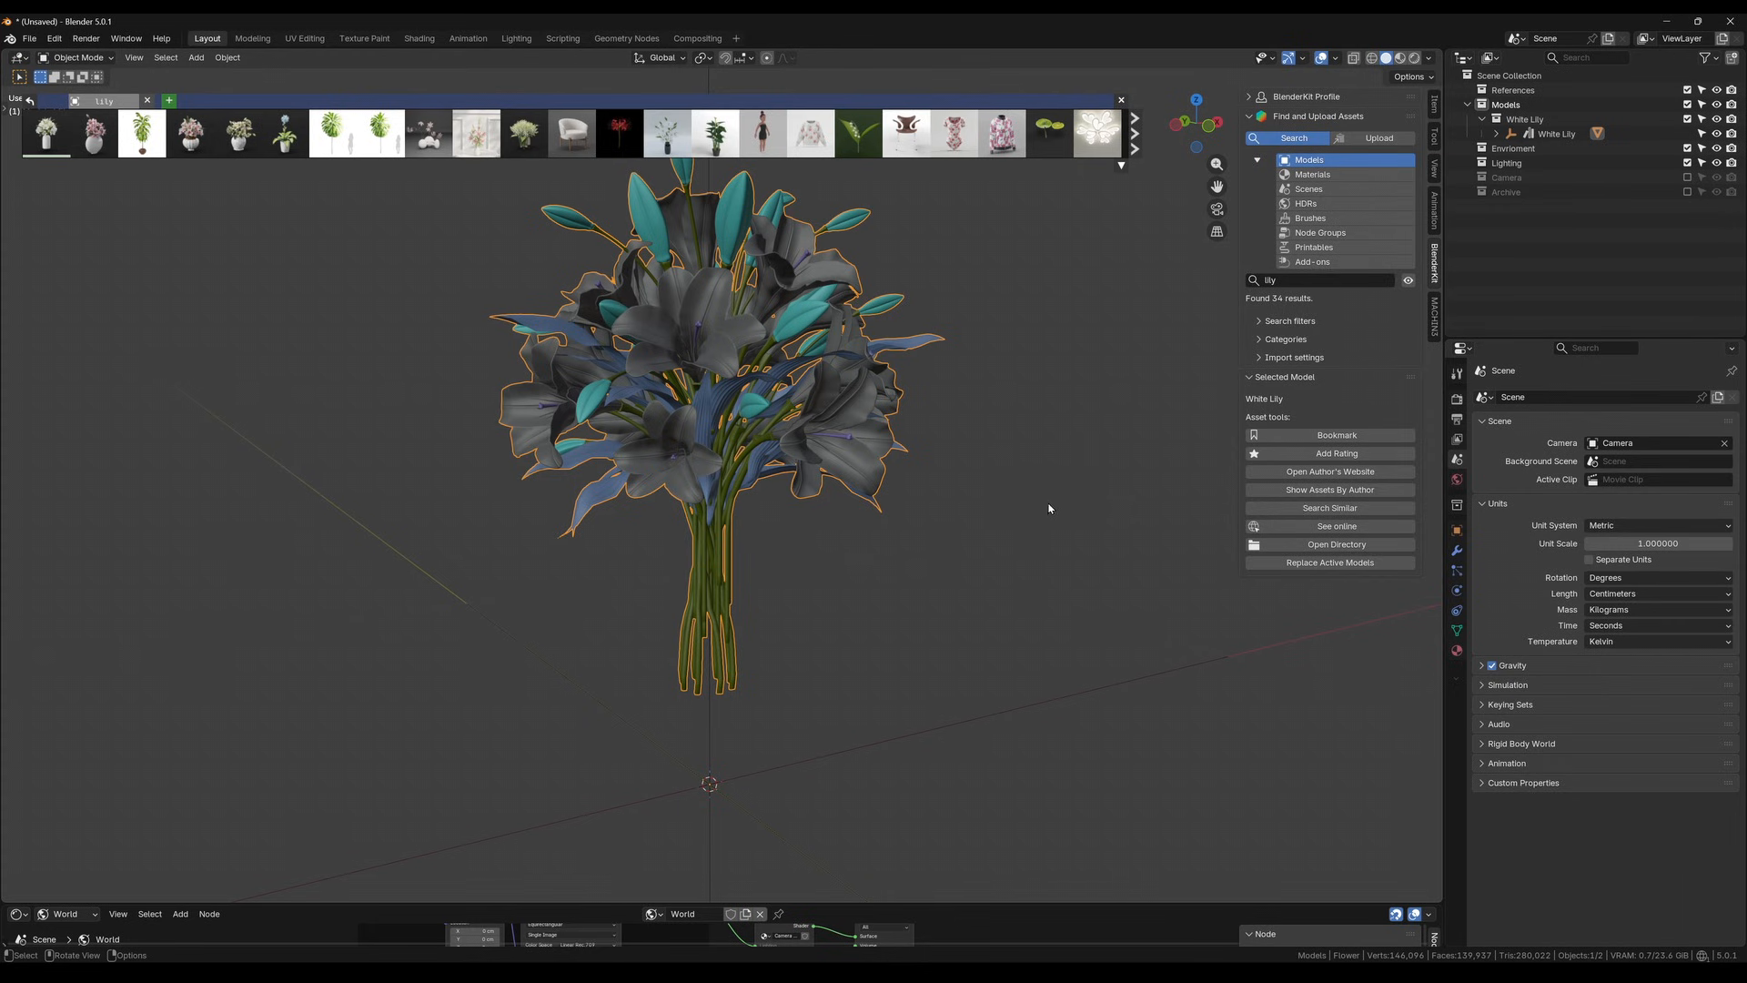
Close the BlenderKit results and sidebar, and open the lily bouquet's mesh for editing around the central flower
left_click(1120, 101)
key("n")
middle_click_drag(719, 391, 723, 555)
key("Tab")
scroll(714, 455, "up", 2)
scroll(714, 456, "up", 3)
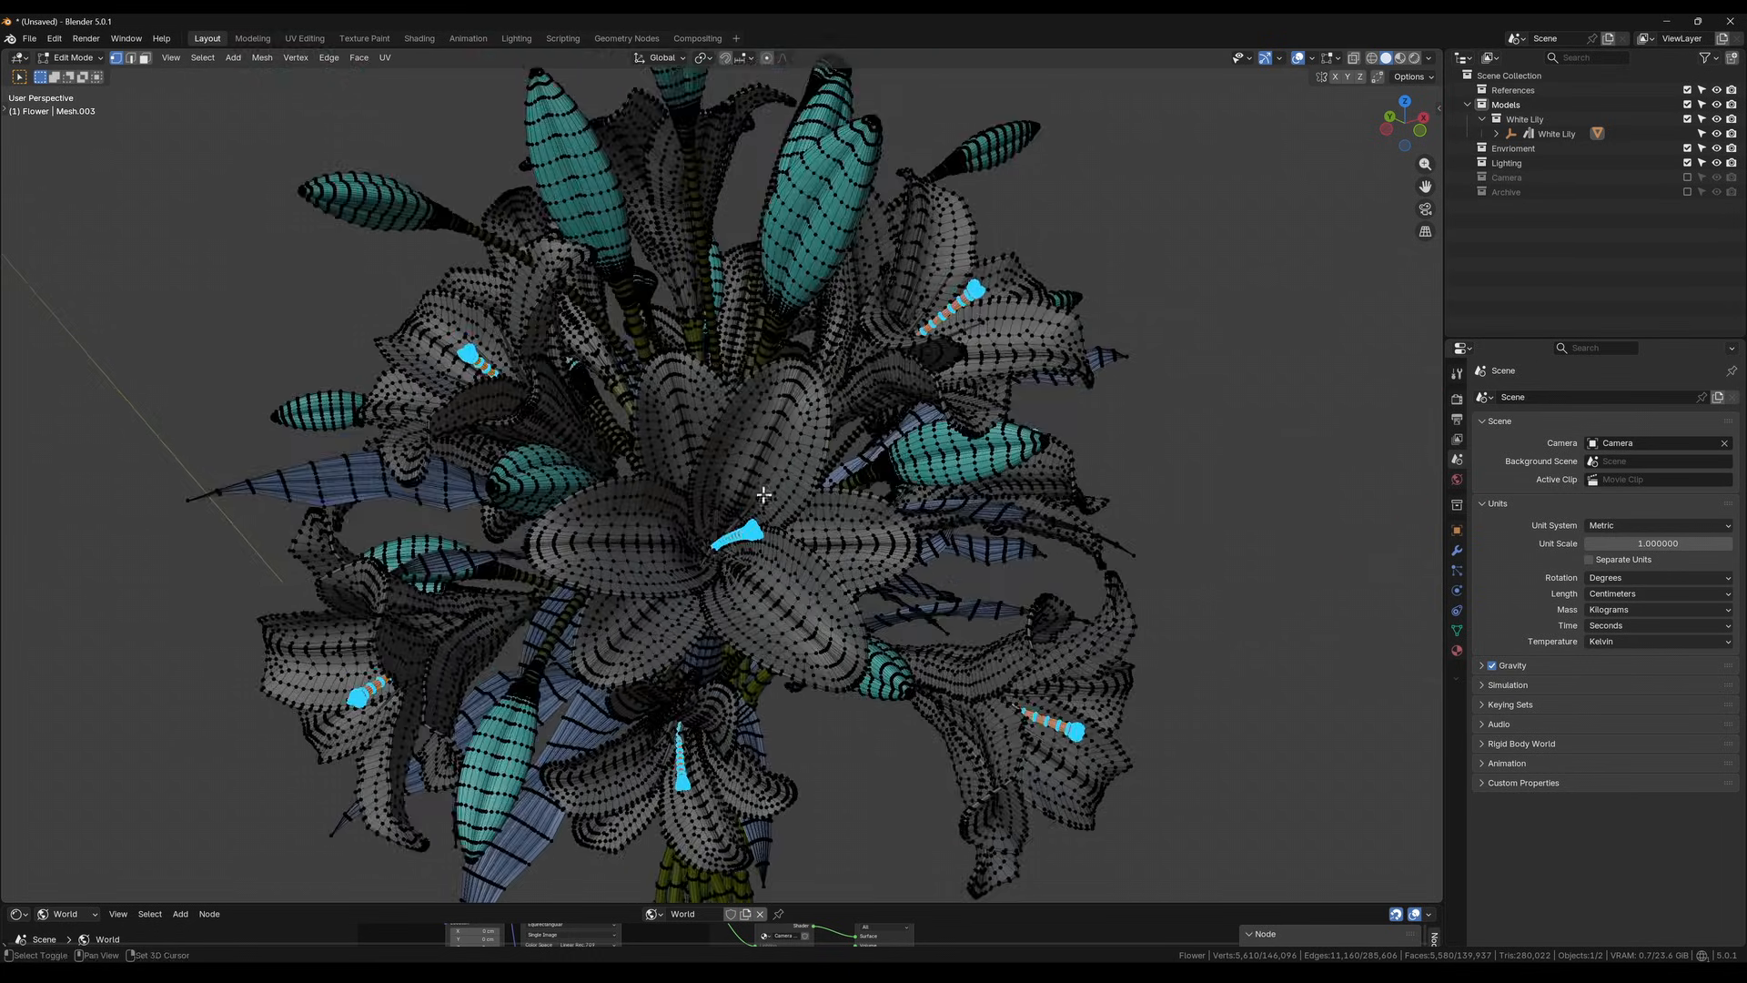
middle_click_drag(764, 495, 762, 450)
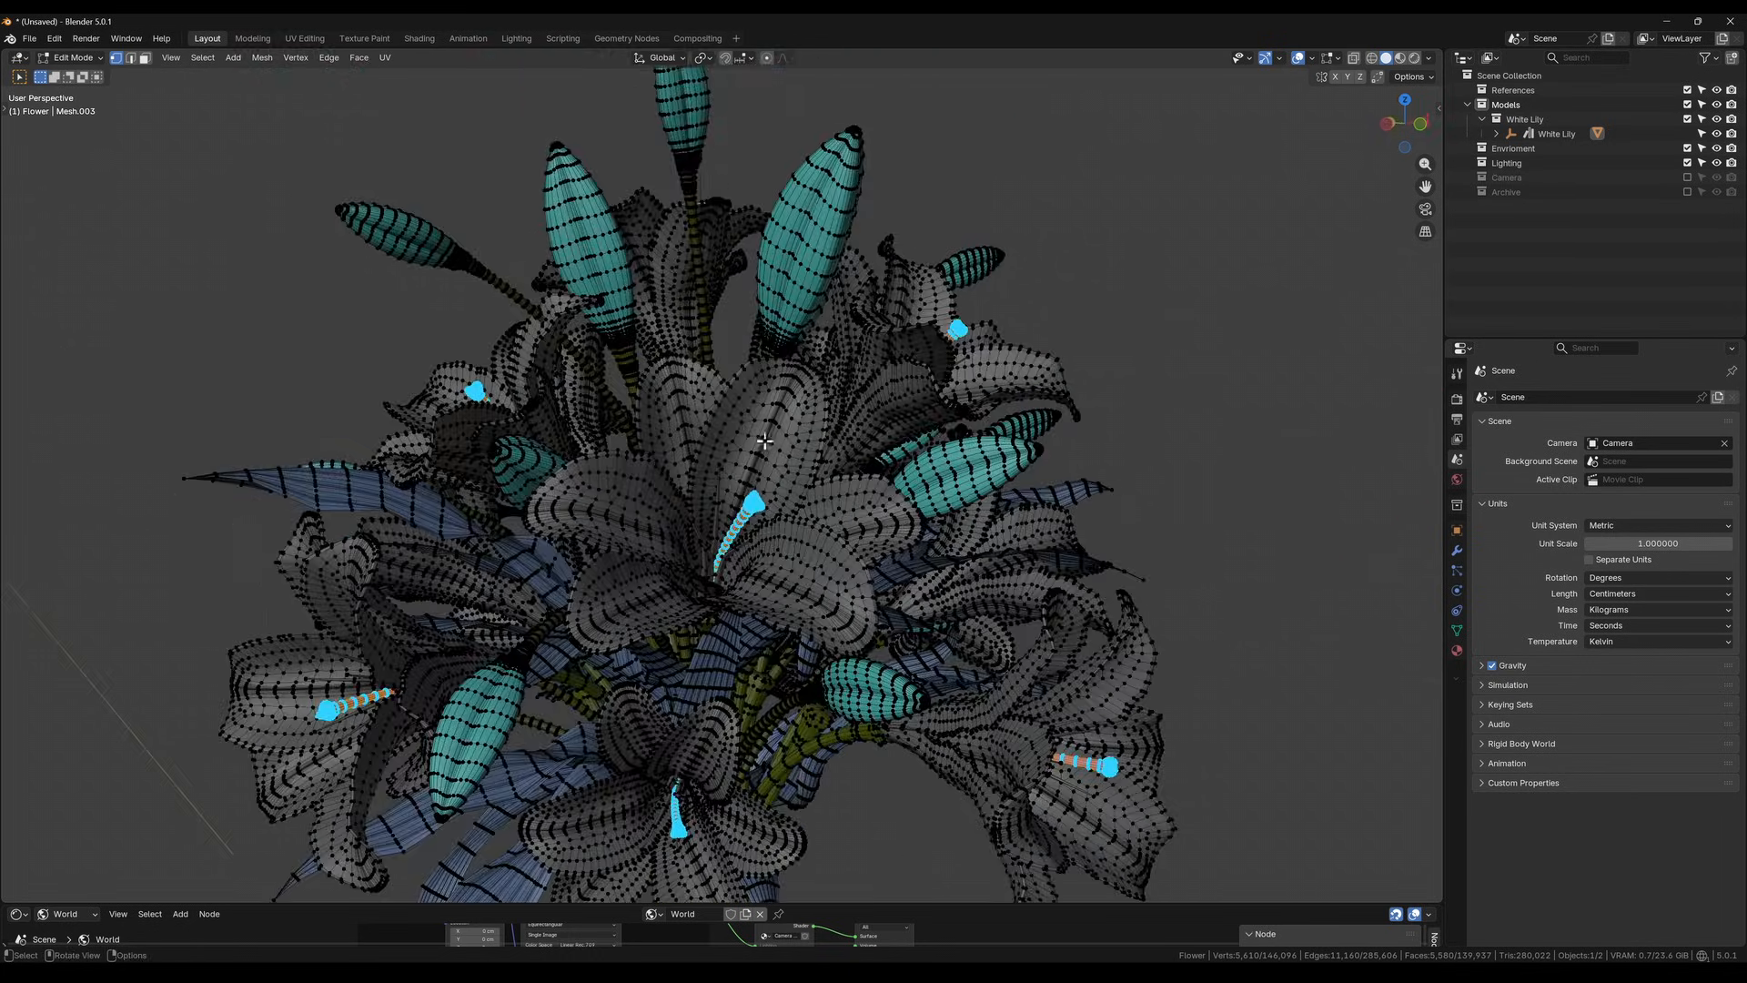
key("l")
key("l")
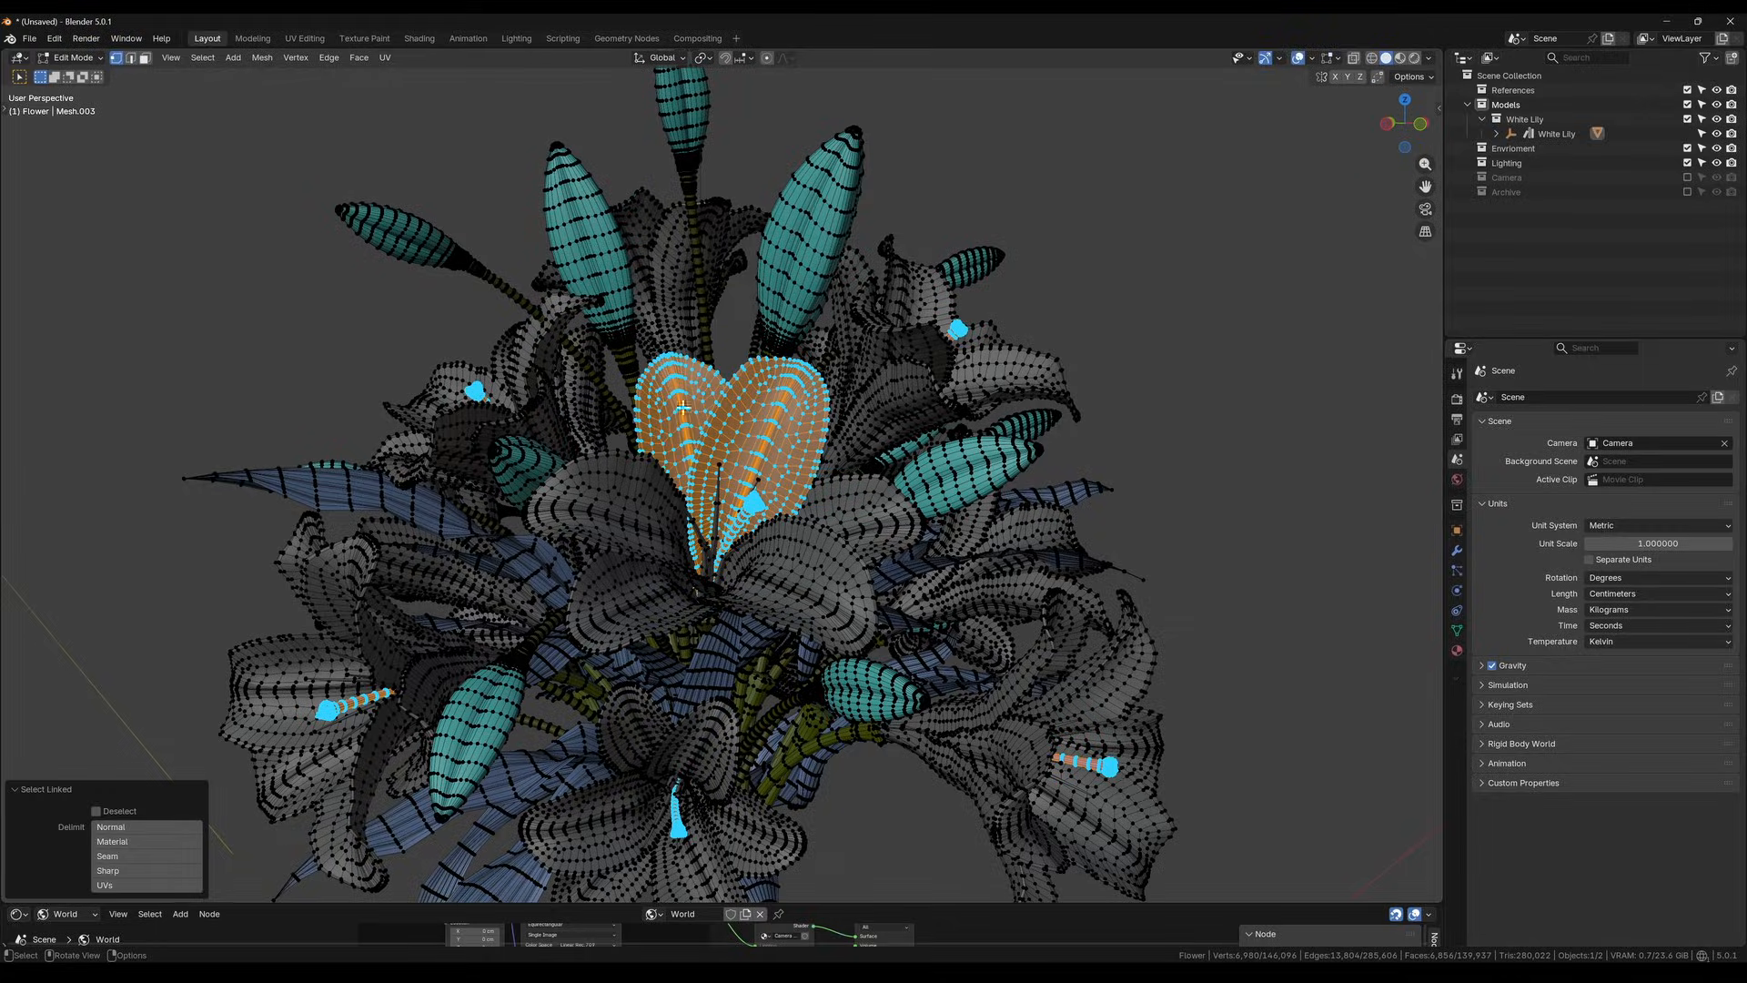
key("l")
key("l")
key("l")
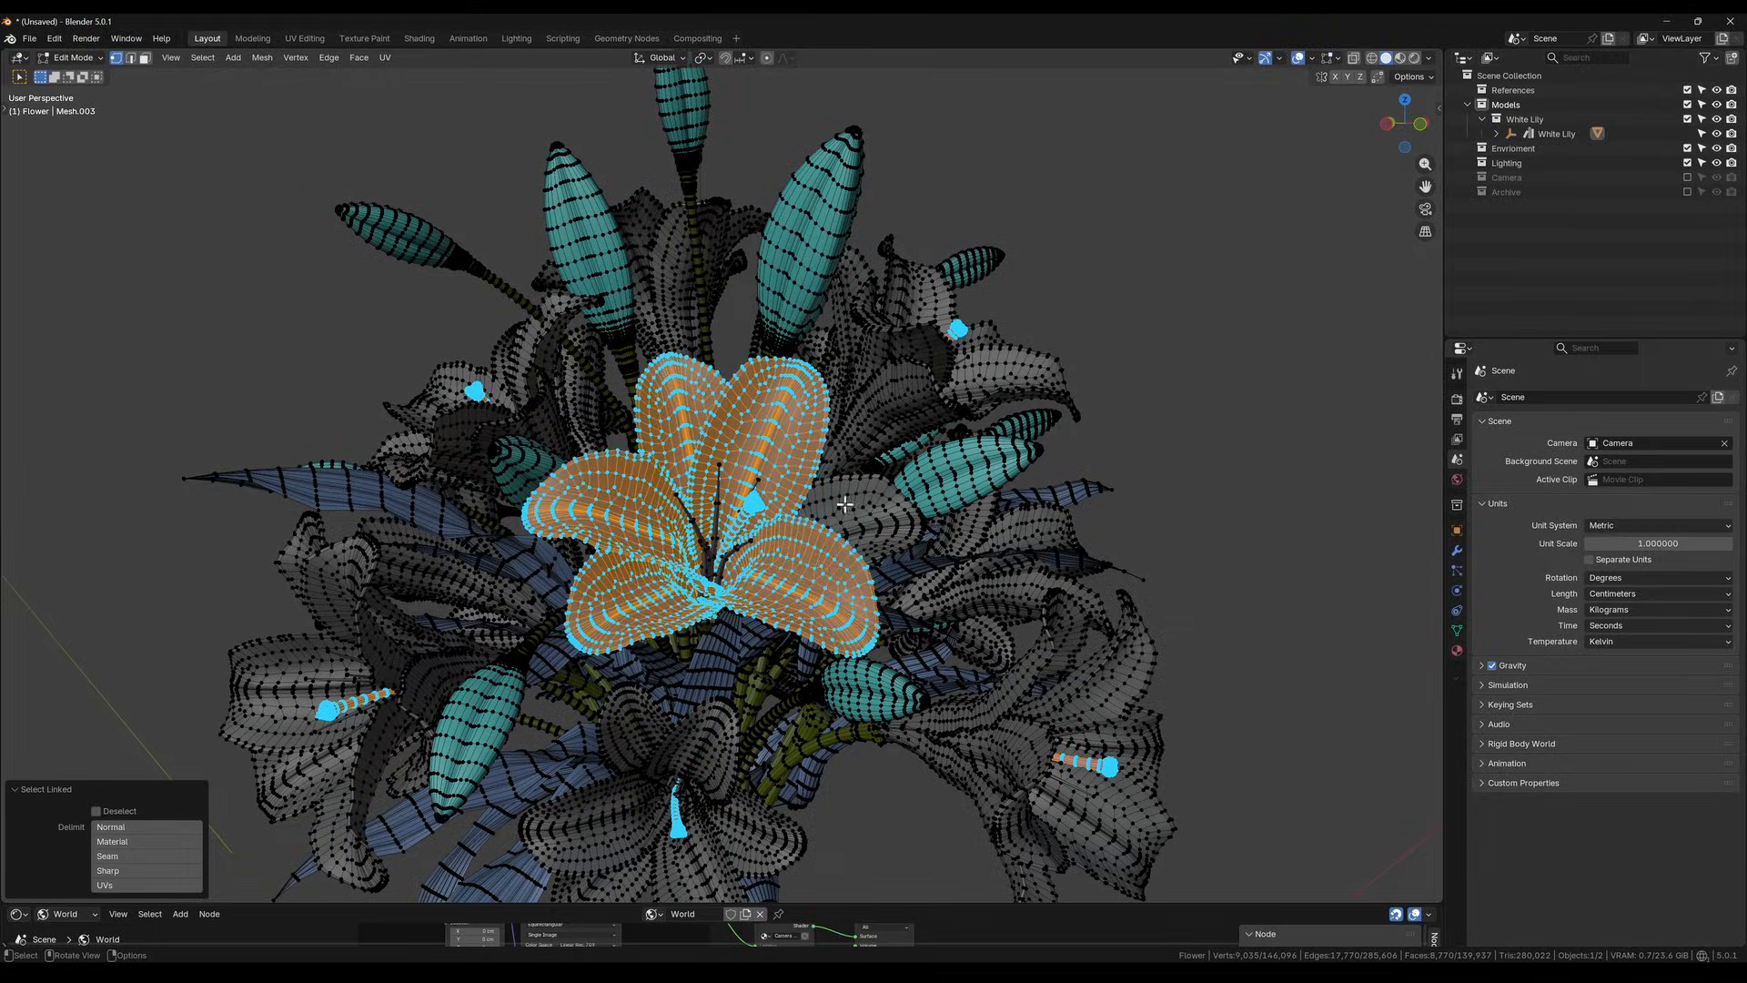
key("l")
key("l")
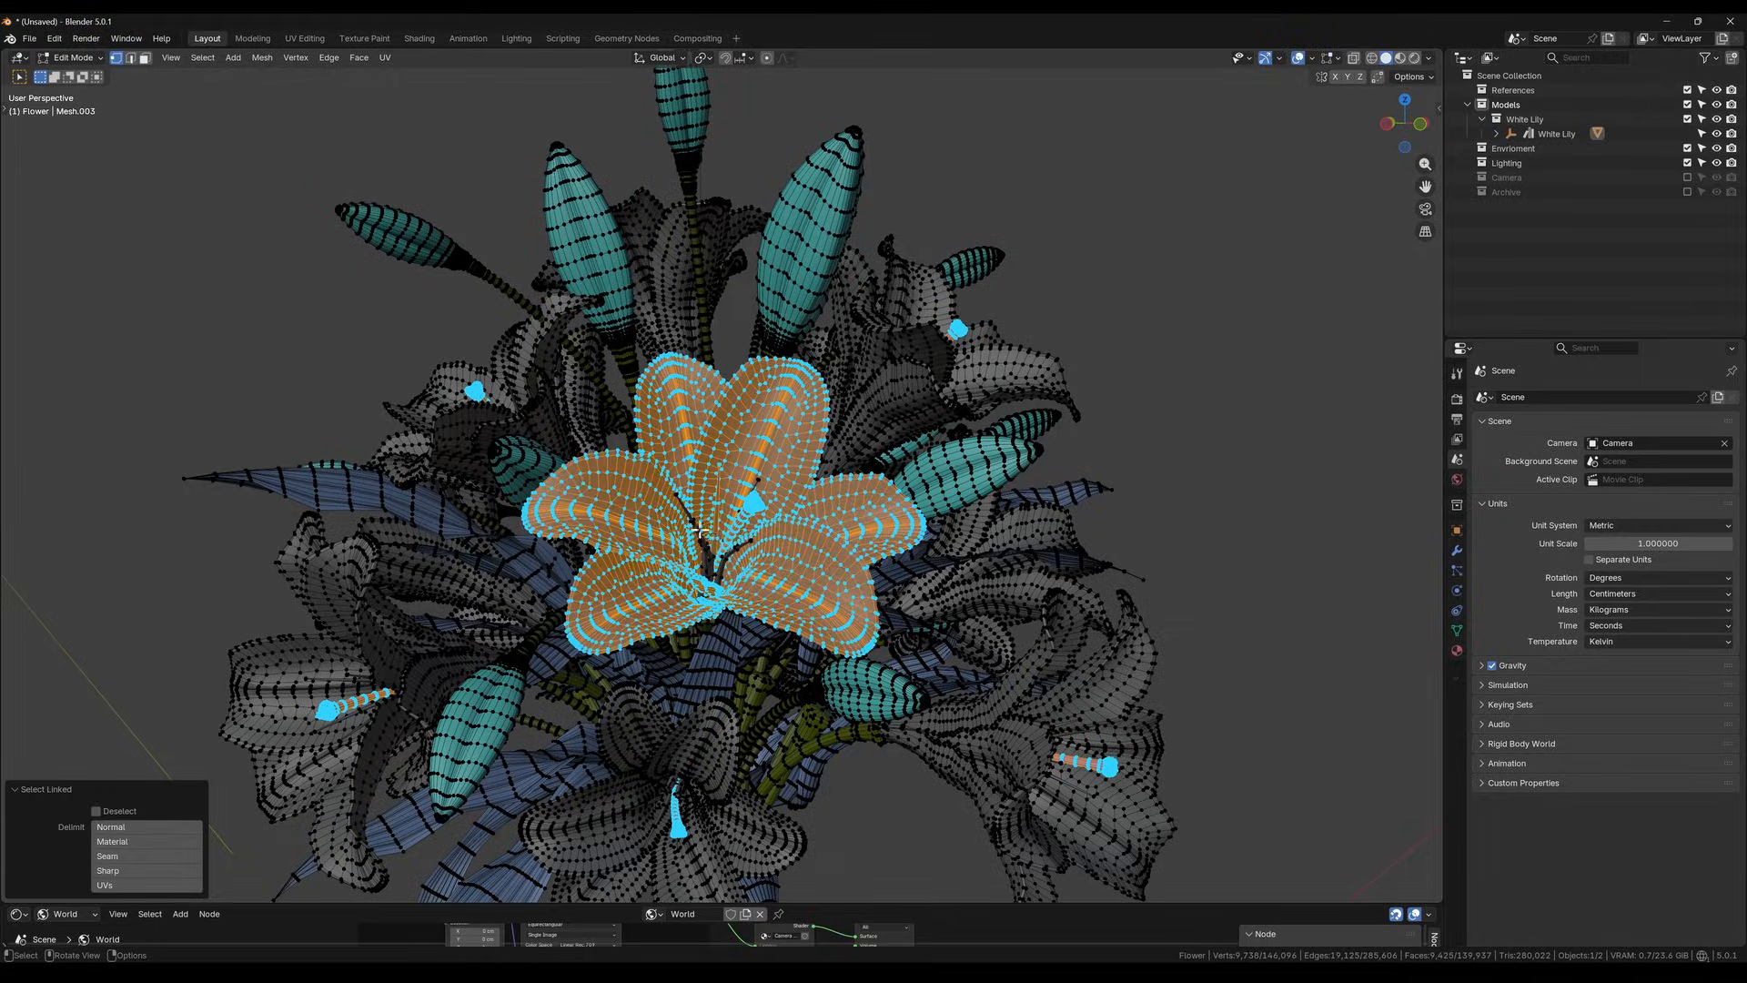
mouse_move(737, 536)
middle_mouse_down()
mouse_move(737, 584)
mouse_move(720, 537)
mouse_move(726, 569)
middle_mouse_up()
left_click(716, 583)
scroll(728, 577, "down", 3)
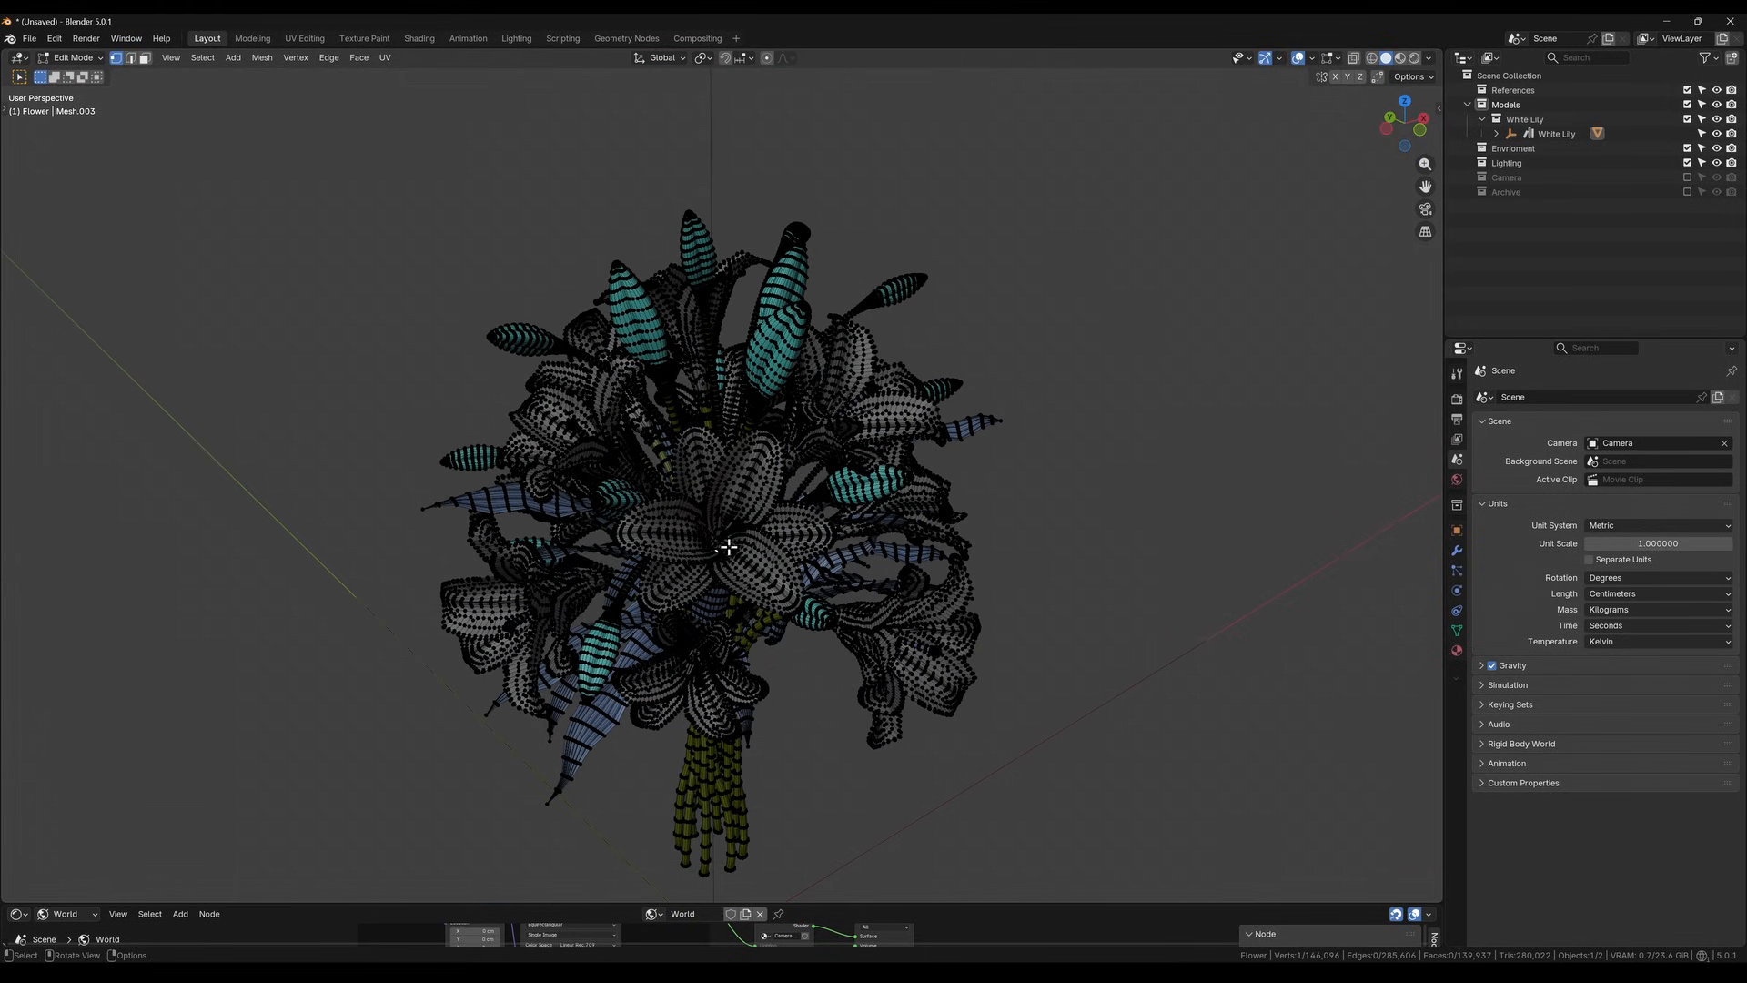
Separate the central lily, with all its linked petals, stamens and stem, from the bouquet into its own object
scroll(728, 558, "up", 5)
key("c")
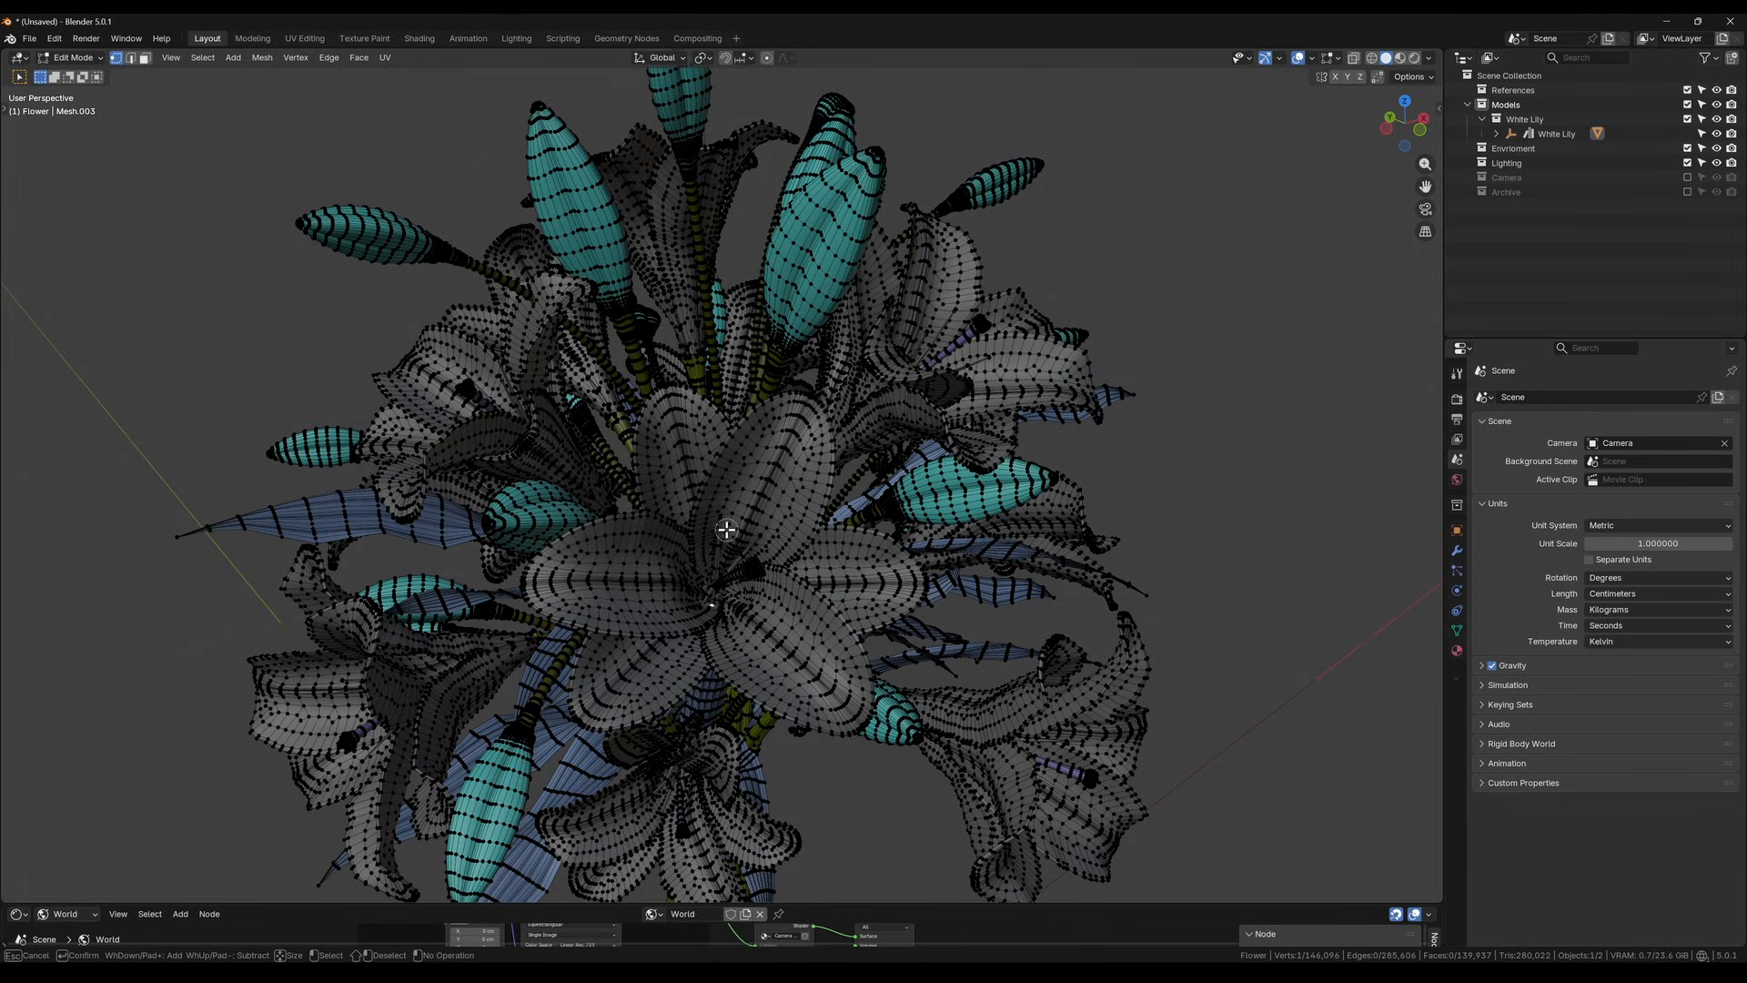
mouse_move(735, 610)
left_mouse_down()
mouse_move(703, 612)
mouse_move(729, 562)
mouse_move(744, 597)
left_mouse_up()
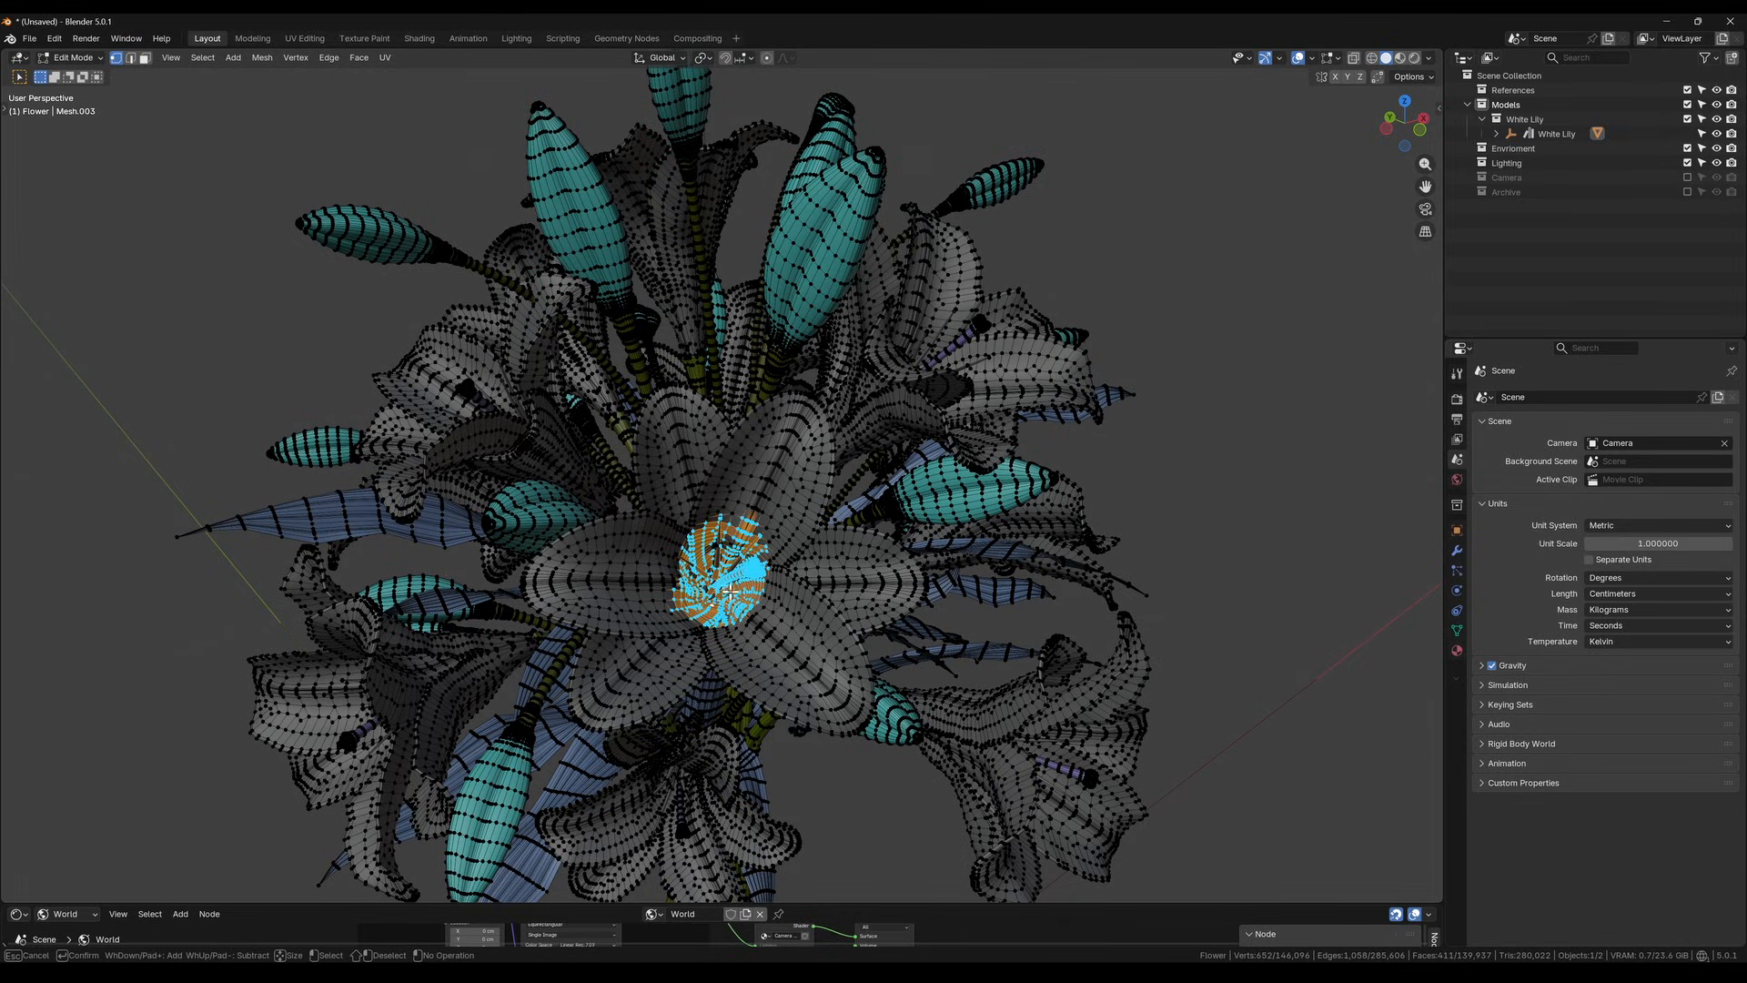
key("Escape")
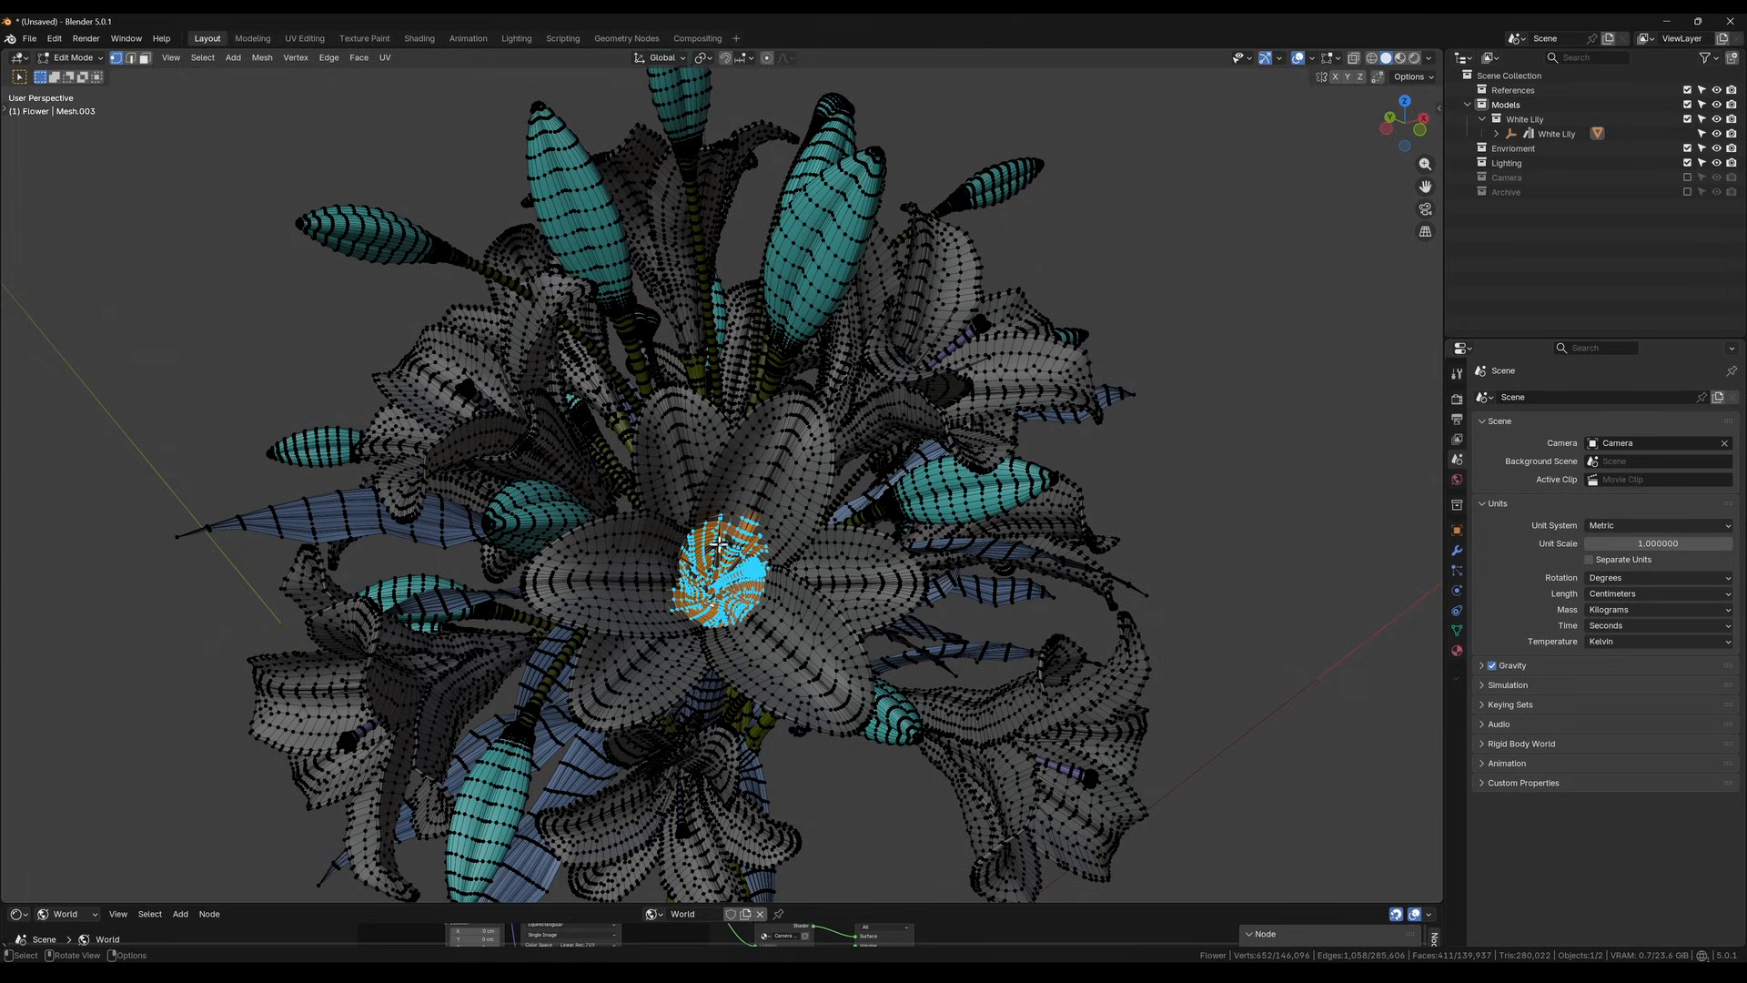
key("ctrl+l")
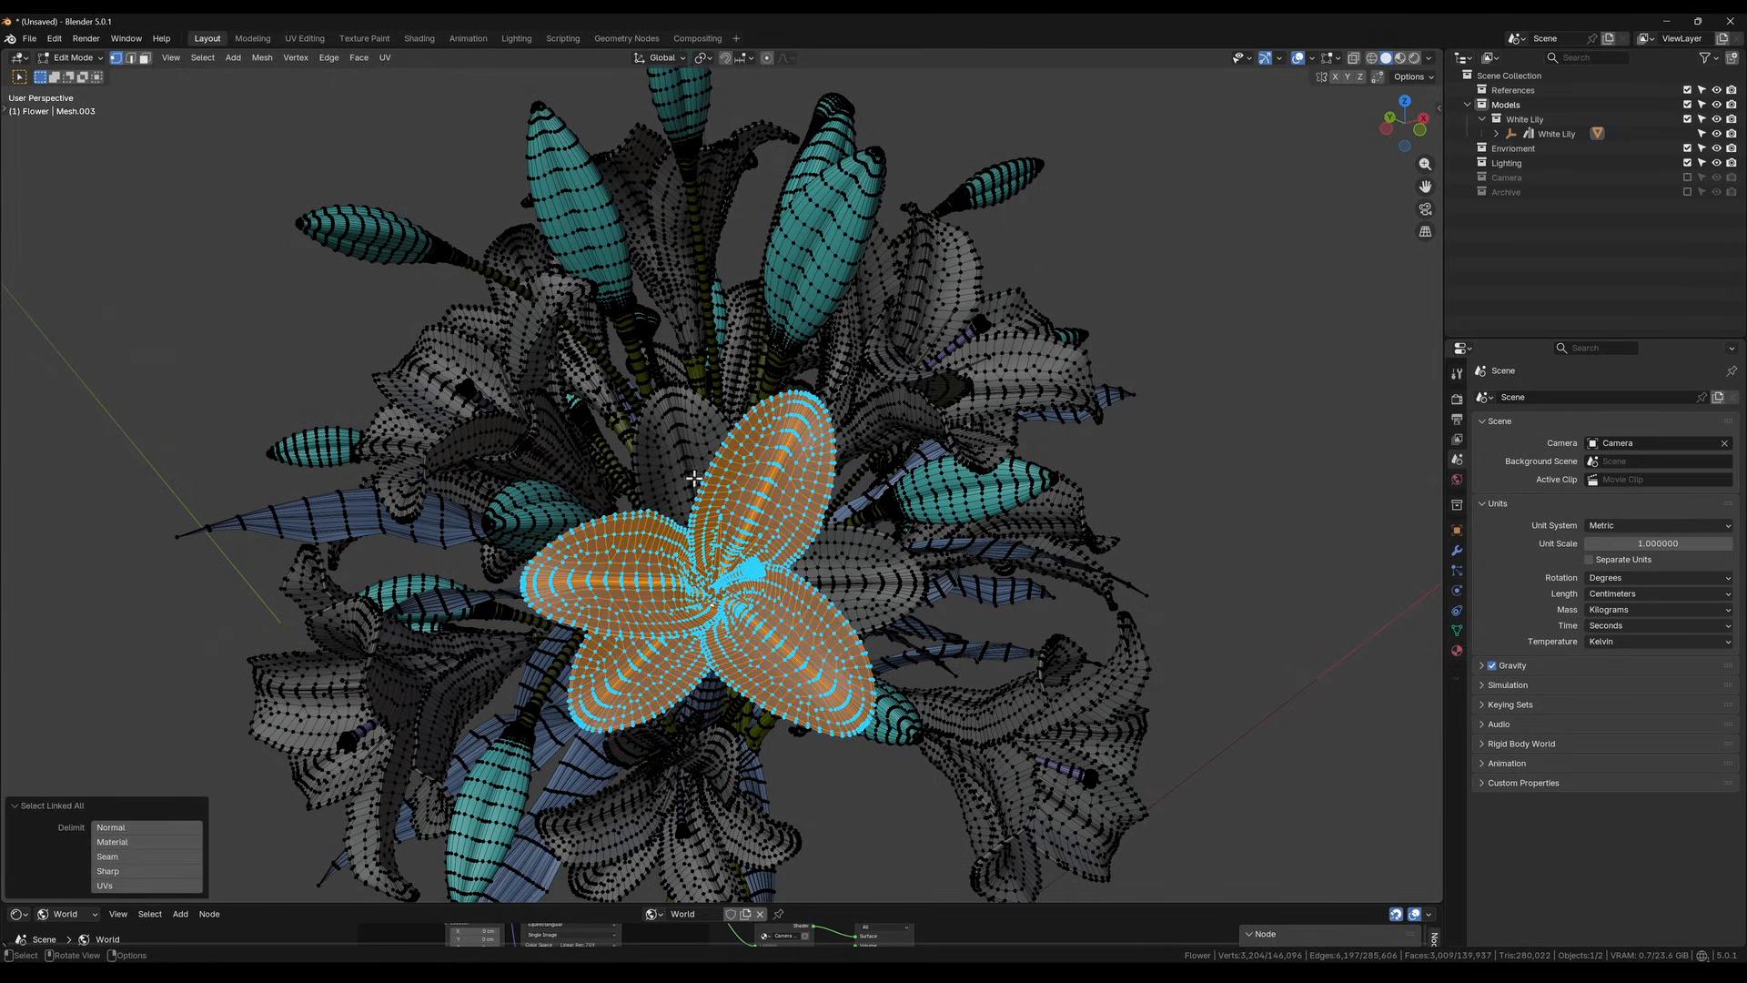
key("l")
key("l")
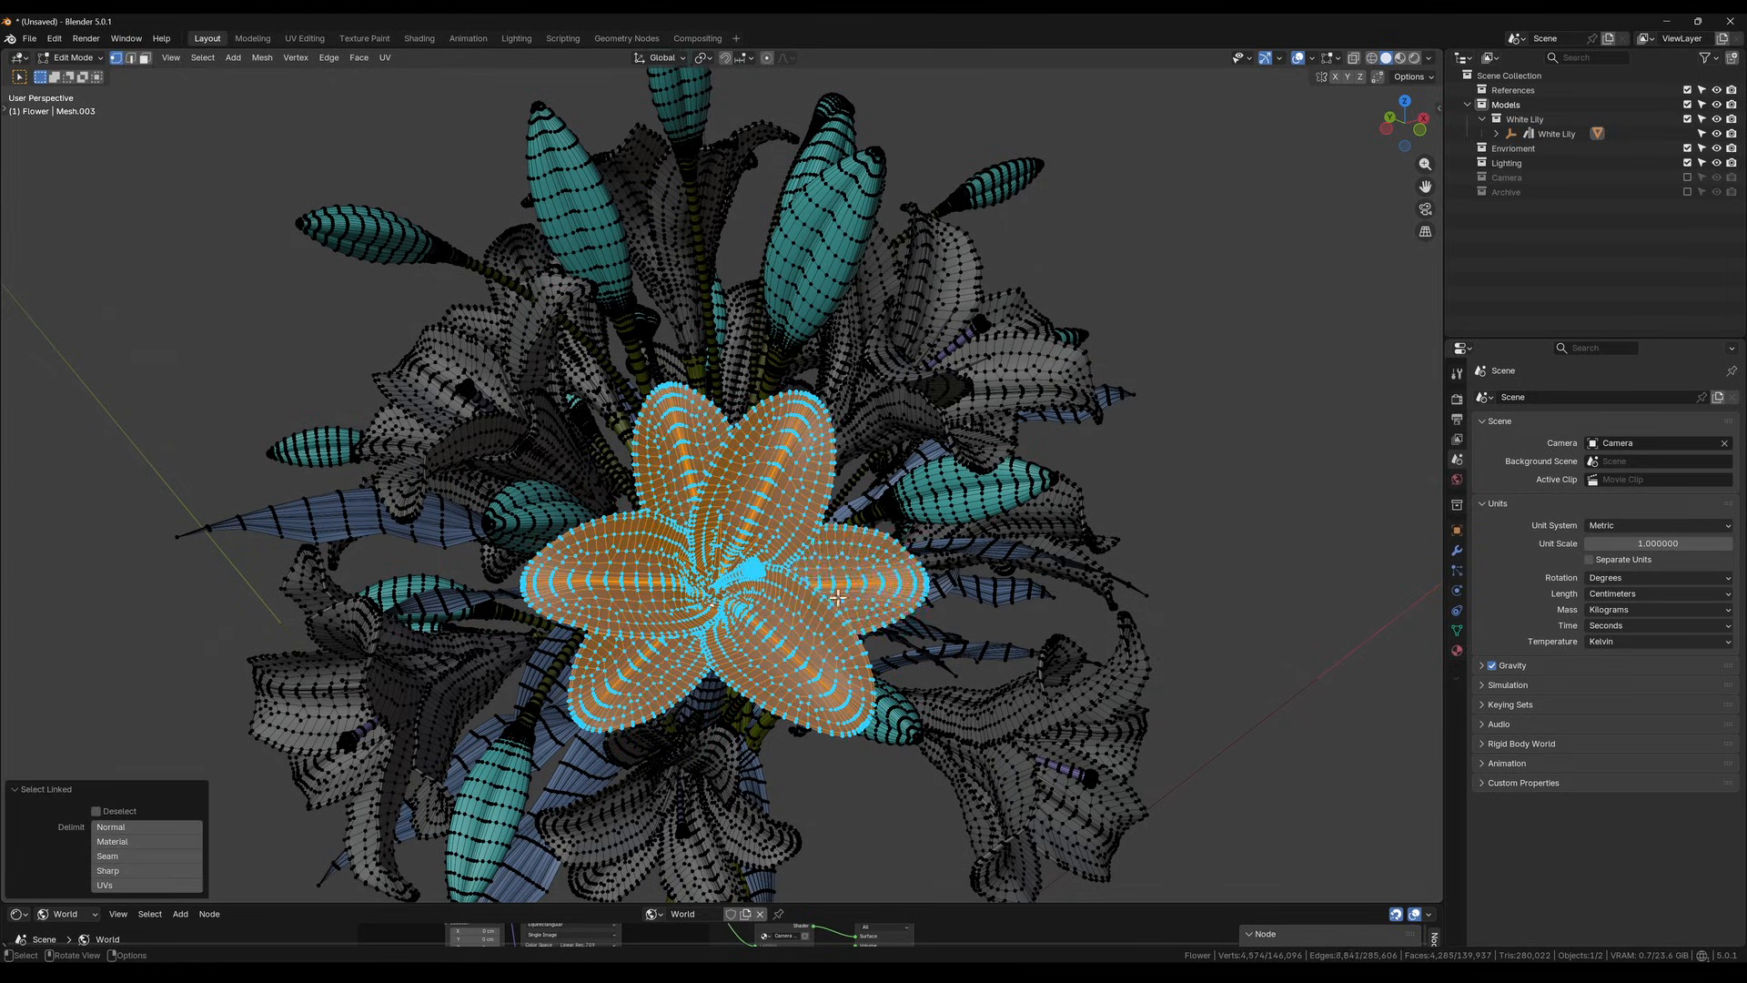
middle_click_drag(838, 598, 768, 599)
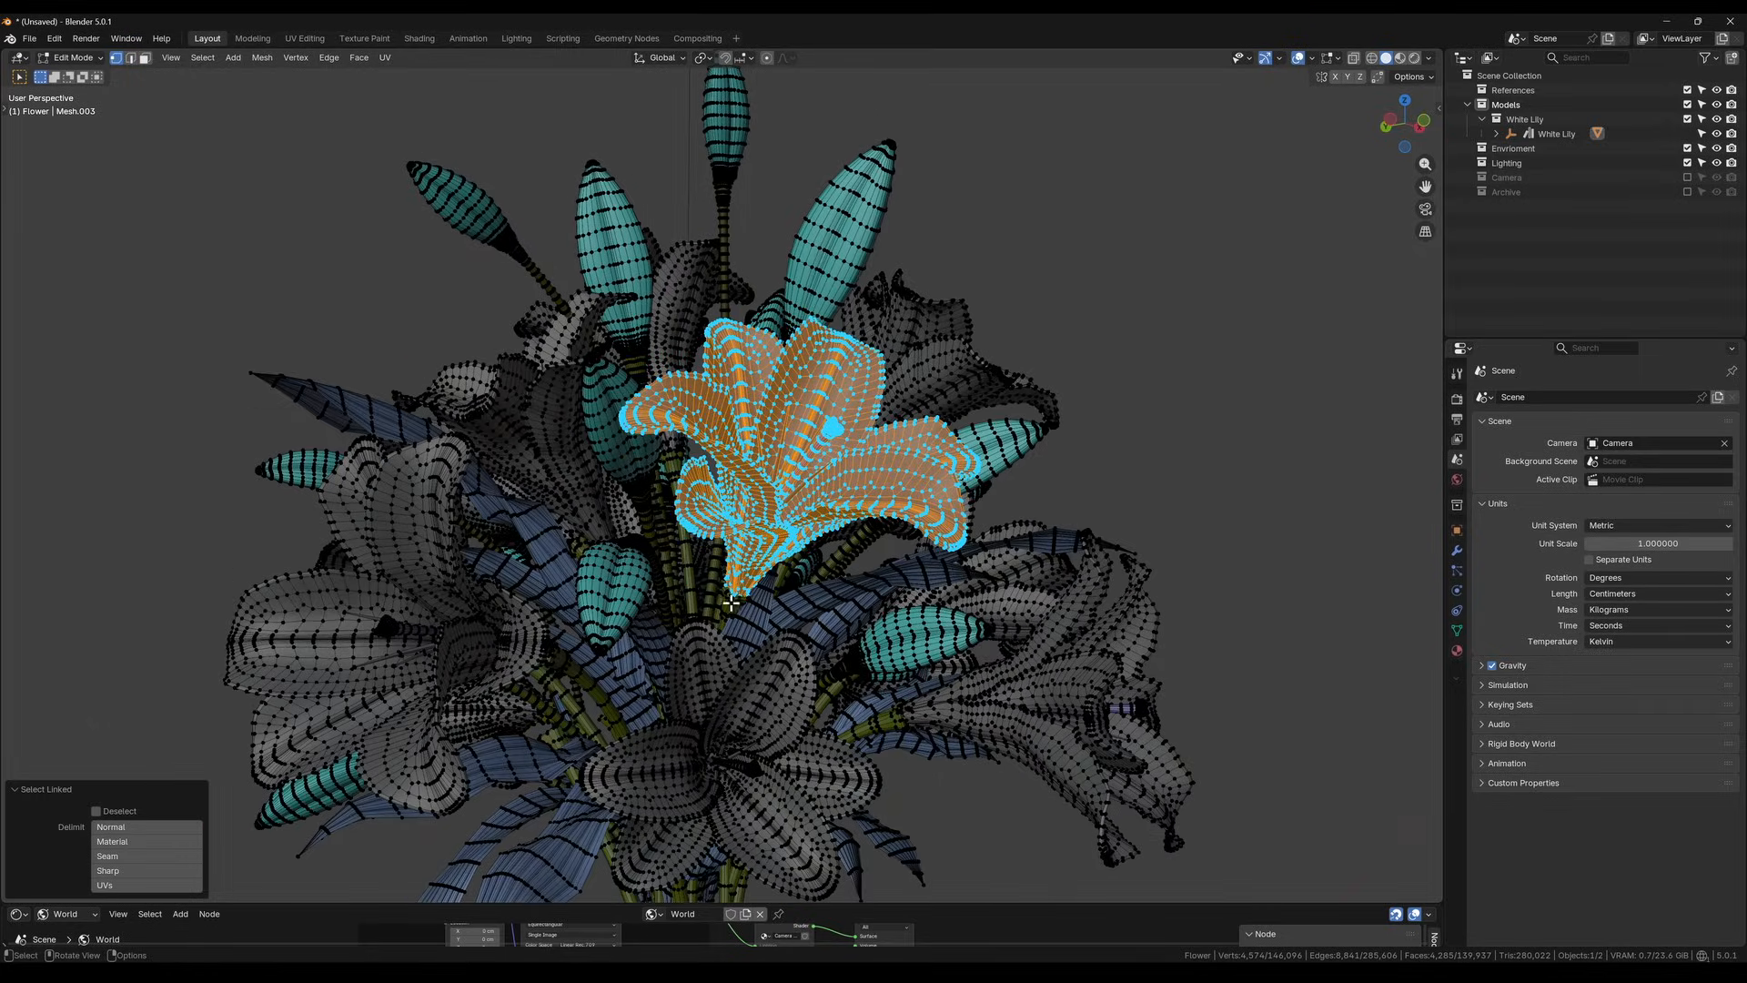
key("l")
scroll(807, 480, "down", 1)
key("p")
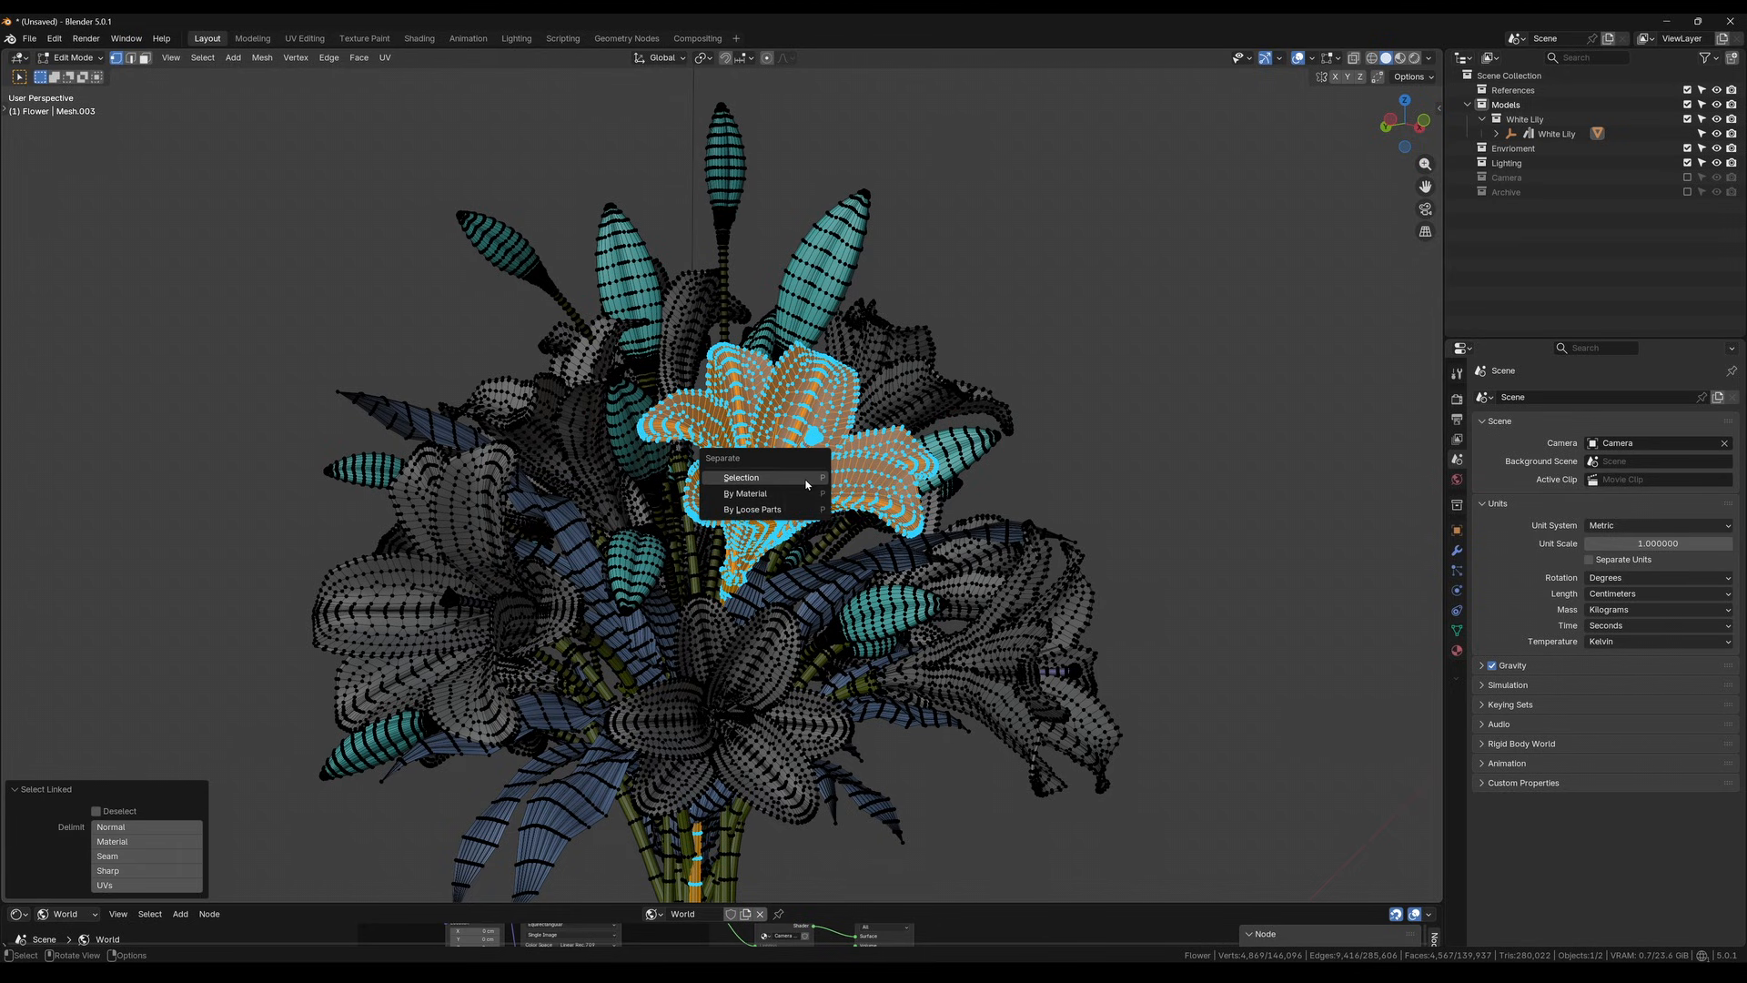
left_click(805, 478)
key("Tab")
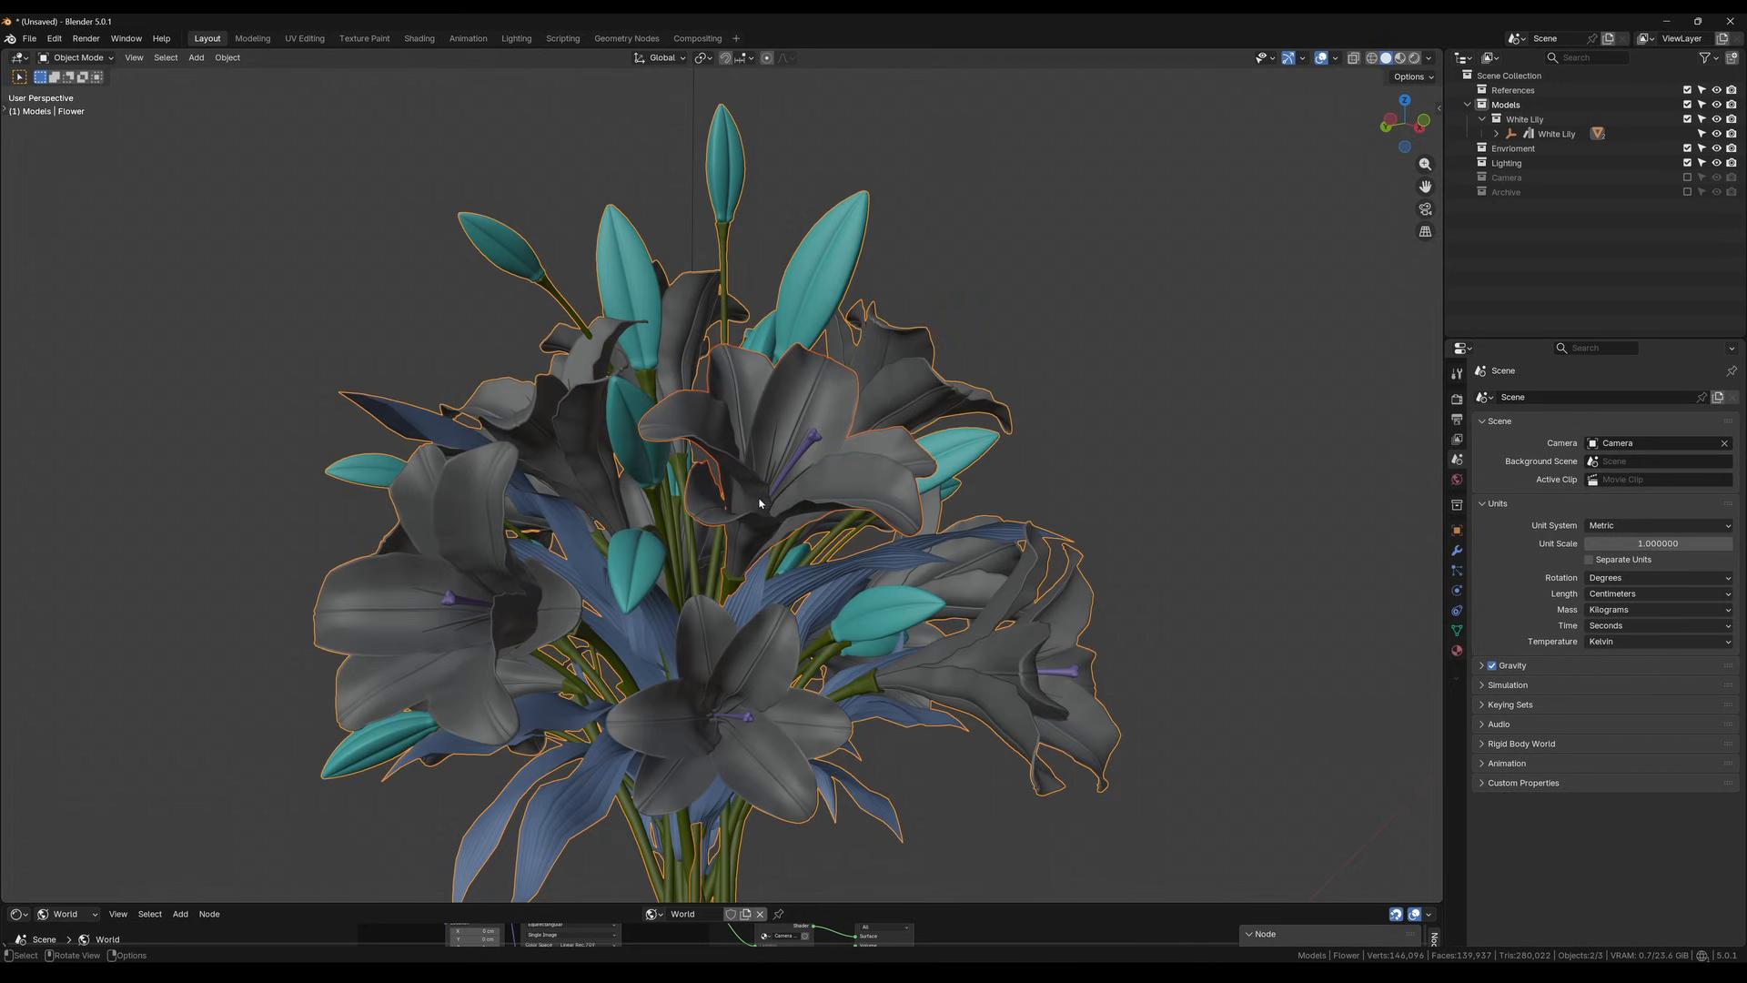
Select the newly separated lily, expand the White Lily hierarchy and hide that flower in the viewport
left_click(762, 509)
key("g")
right_click(1035, 475)
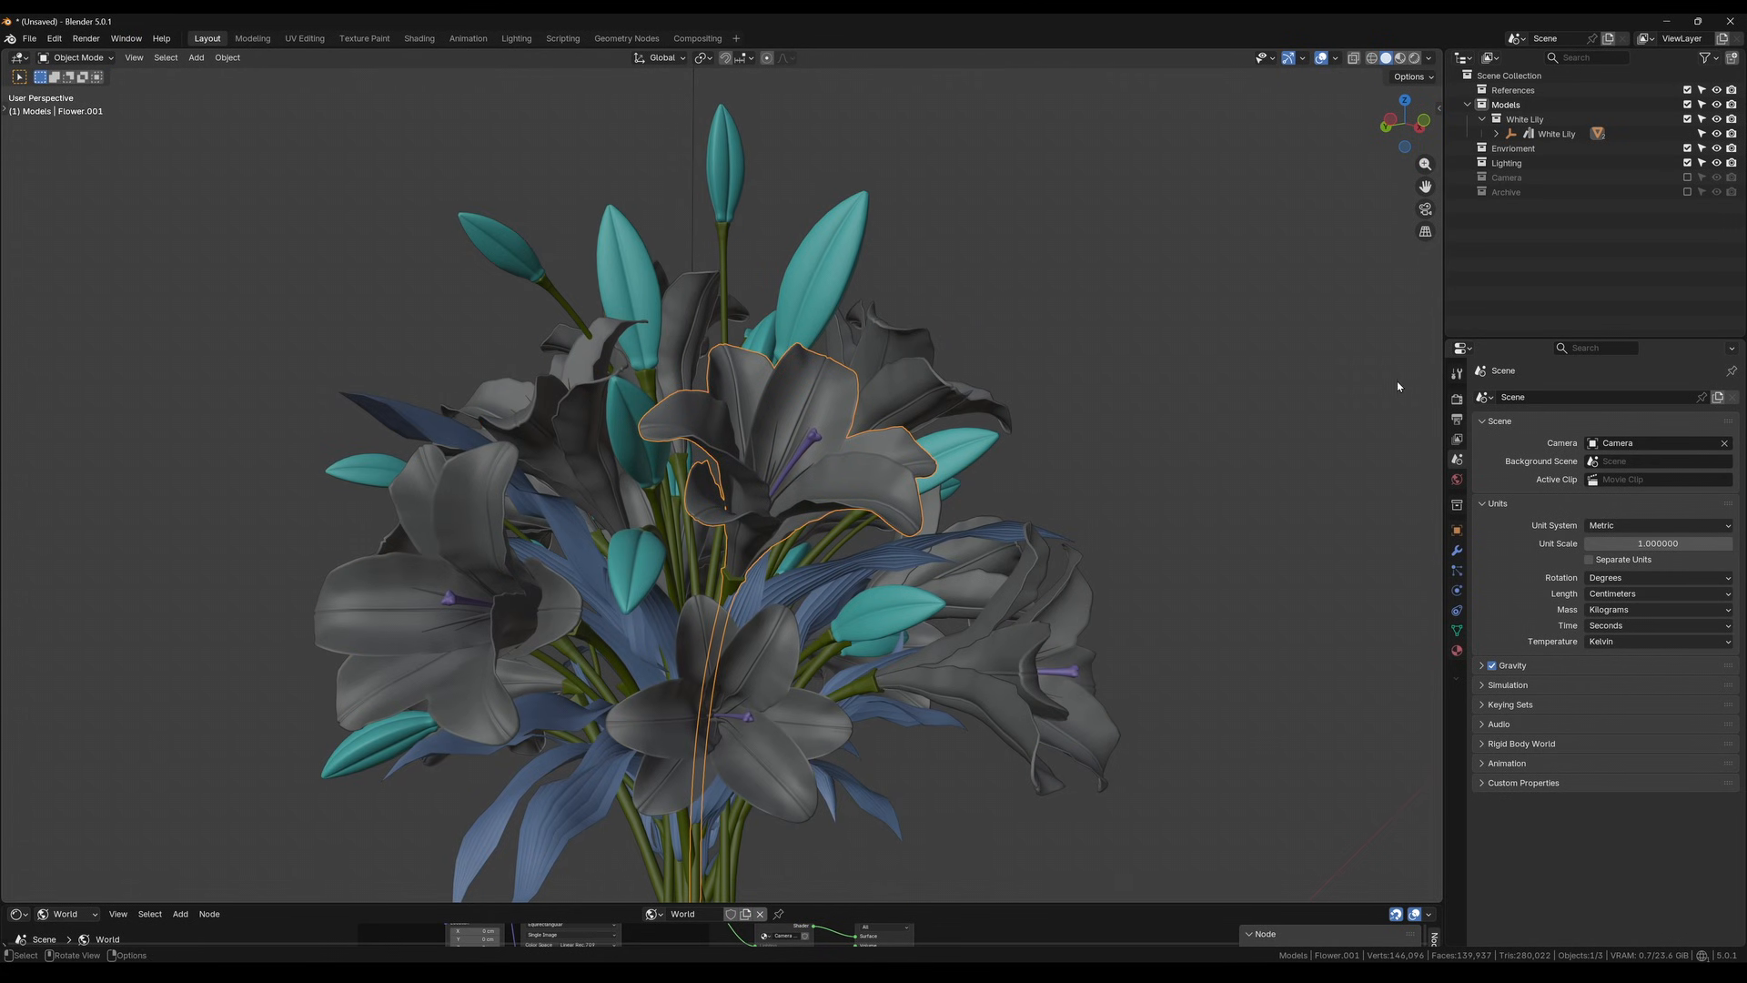
middle_click_drag(858, 429, 832, 473)
left_click(1497, 133)
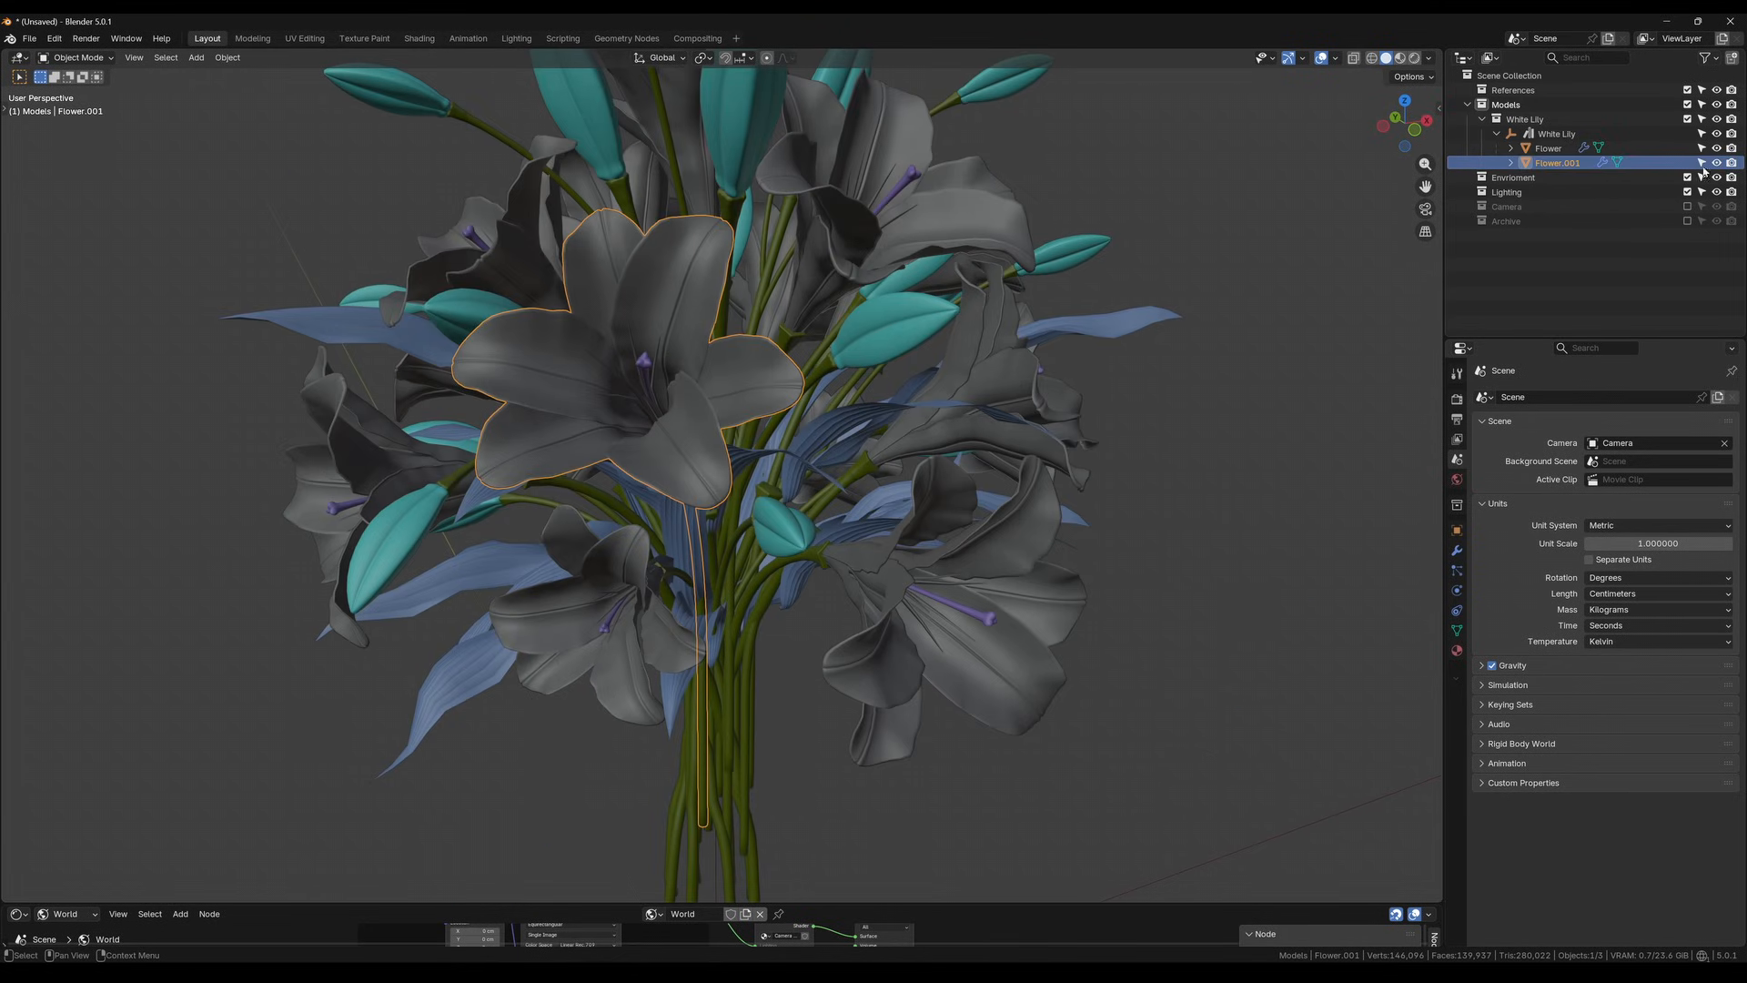
left_click(1717, 163)
Separate a second open lily from the bouquet mesh into its own object, including its linked petals, stamens and stem
scroll(767, 395, "down", 6)
middle_click_drag(767, 395, 764, 438)
left_click(852, 607)
key("Tab")
scroll(851, 604, "up", 3)
key("c")
mouse_move(828, 510)
left_mouse_down()
mouse_move(790, 514)
mouse_move(783, 569)
mouse_move(841, 524)
mouse_move(802, 506)
left_mouse_up()
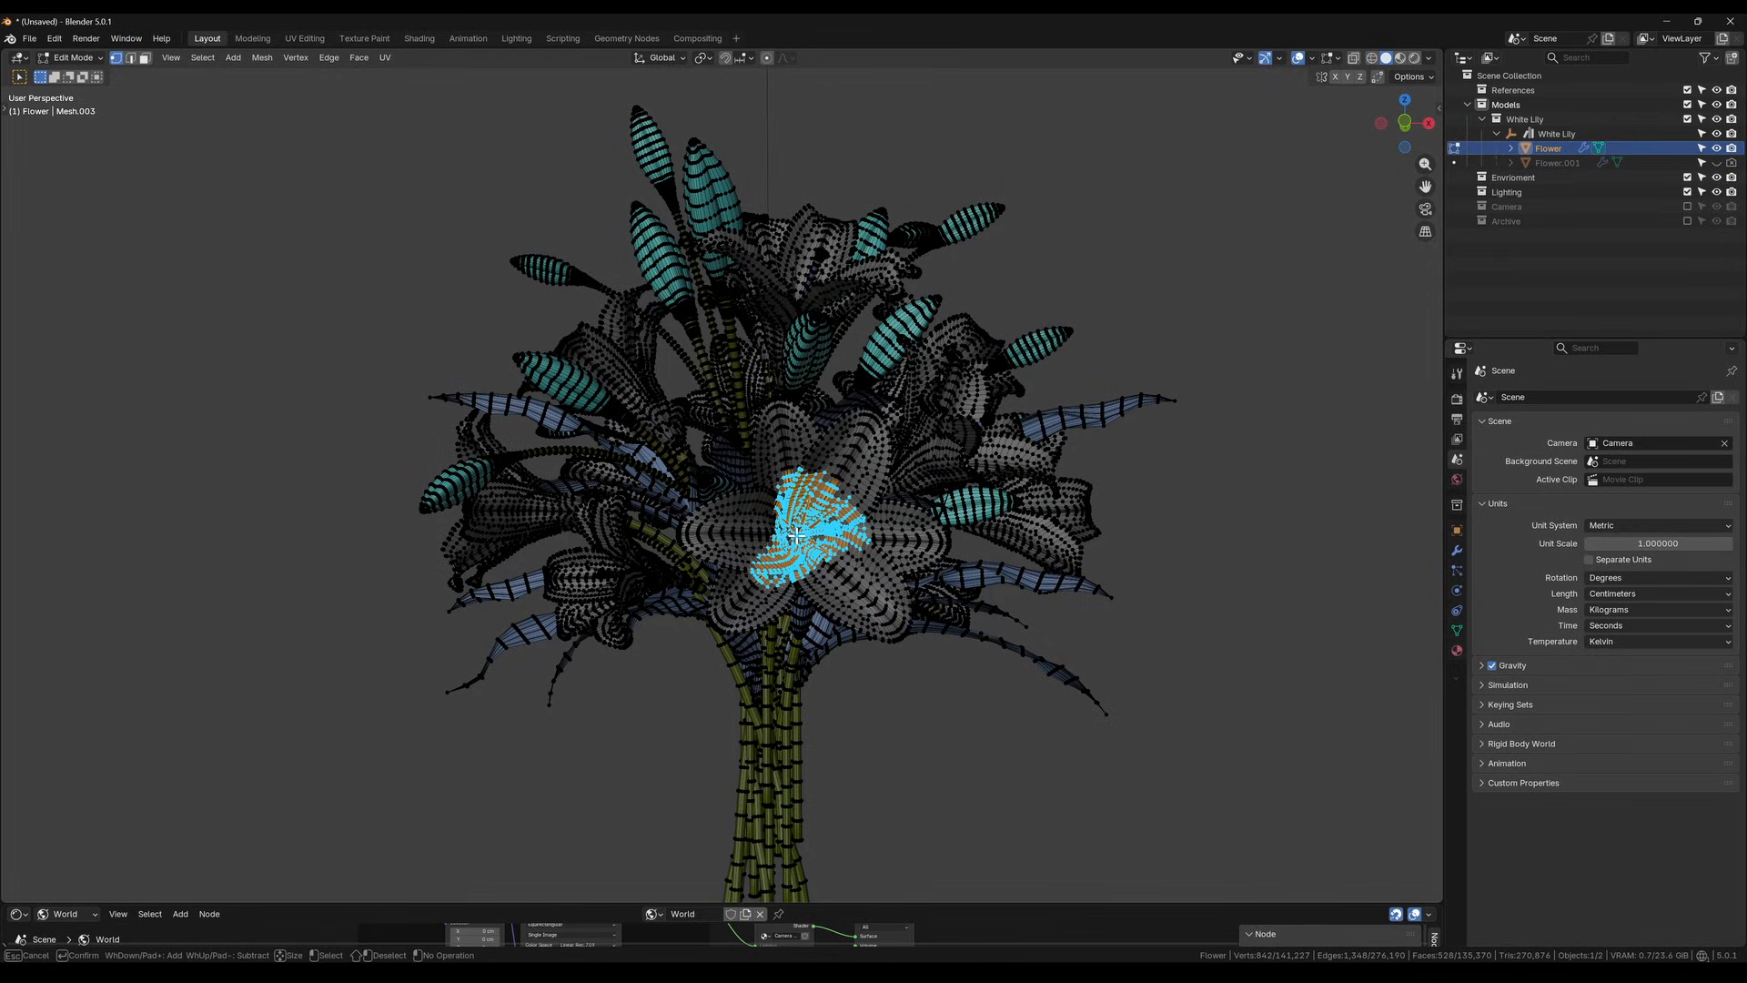
key("Escape")
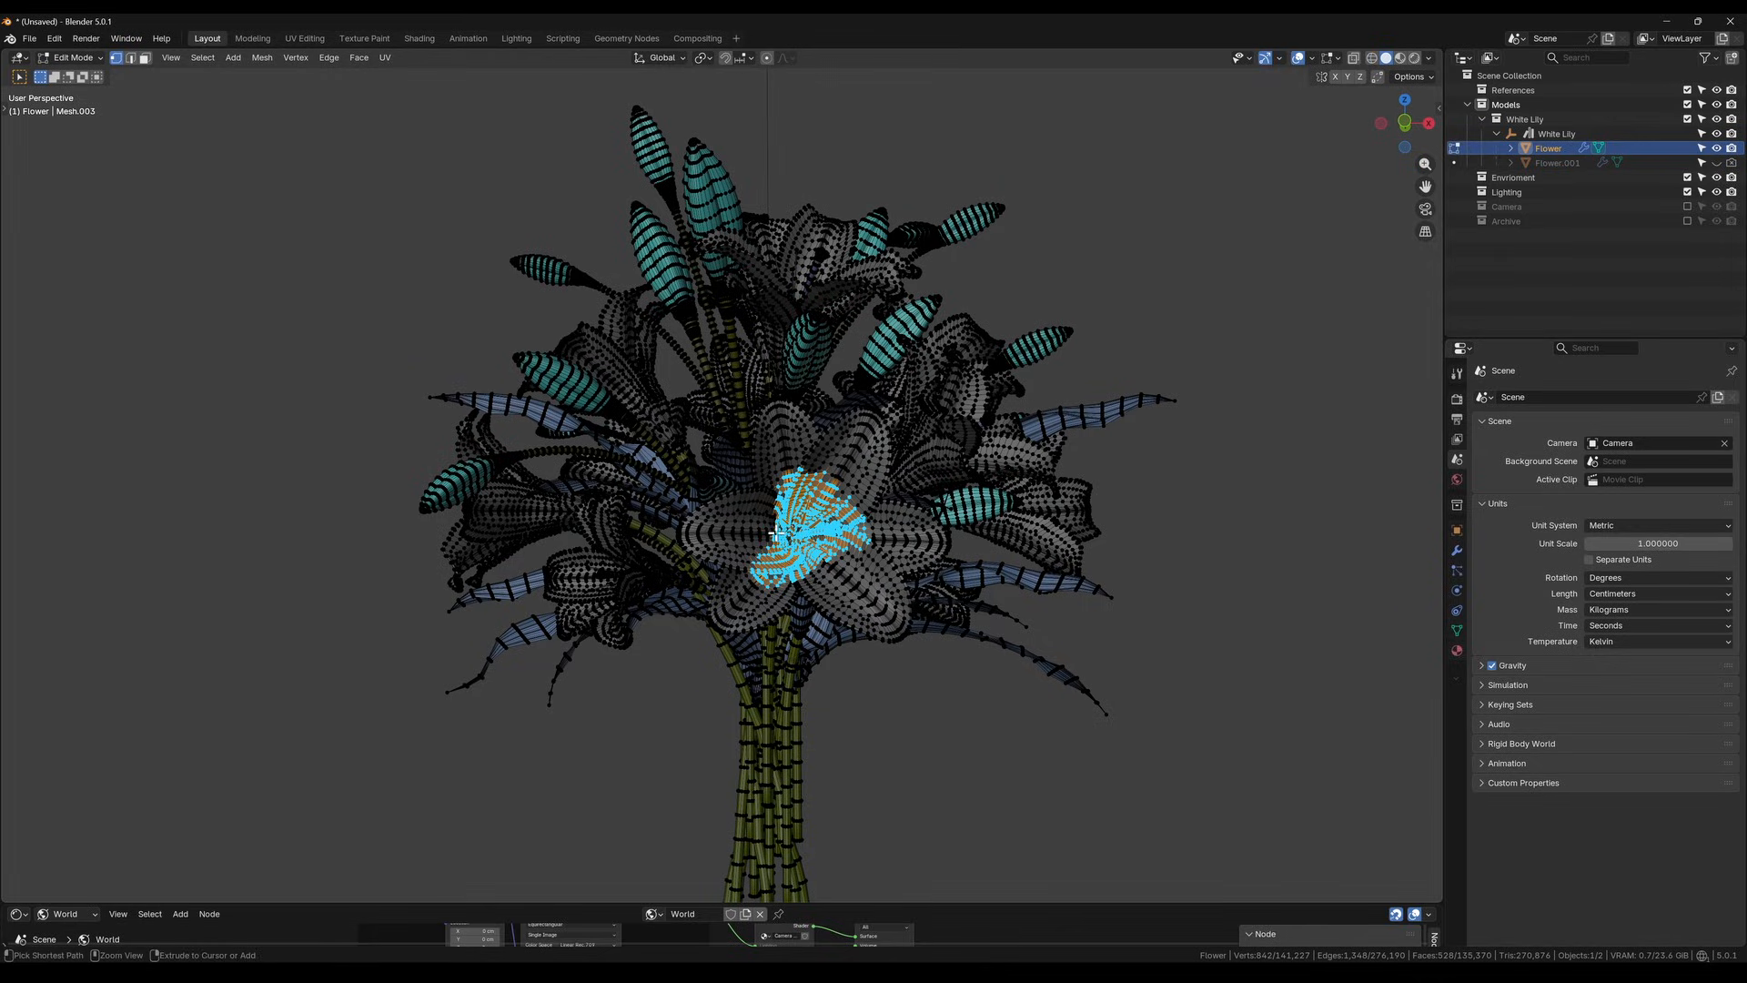
key("ctrl+l")
middle_click_drag(797, 517, 754, 573)
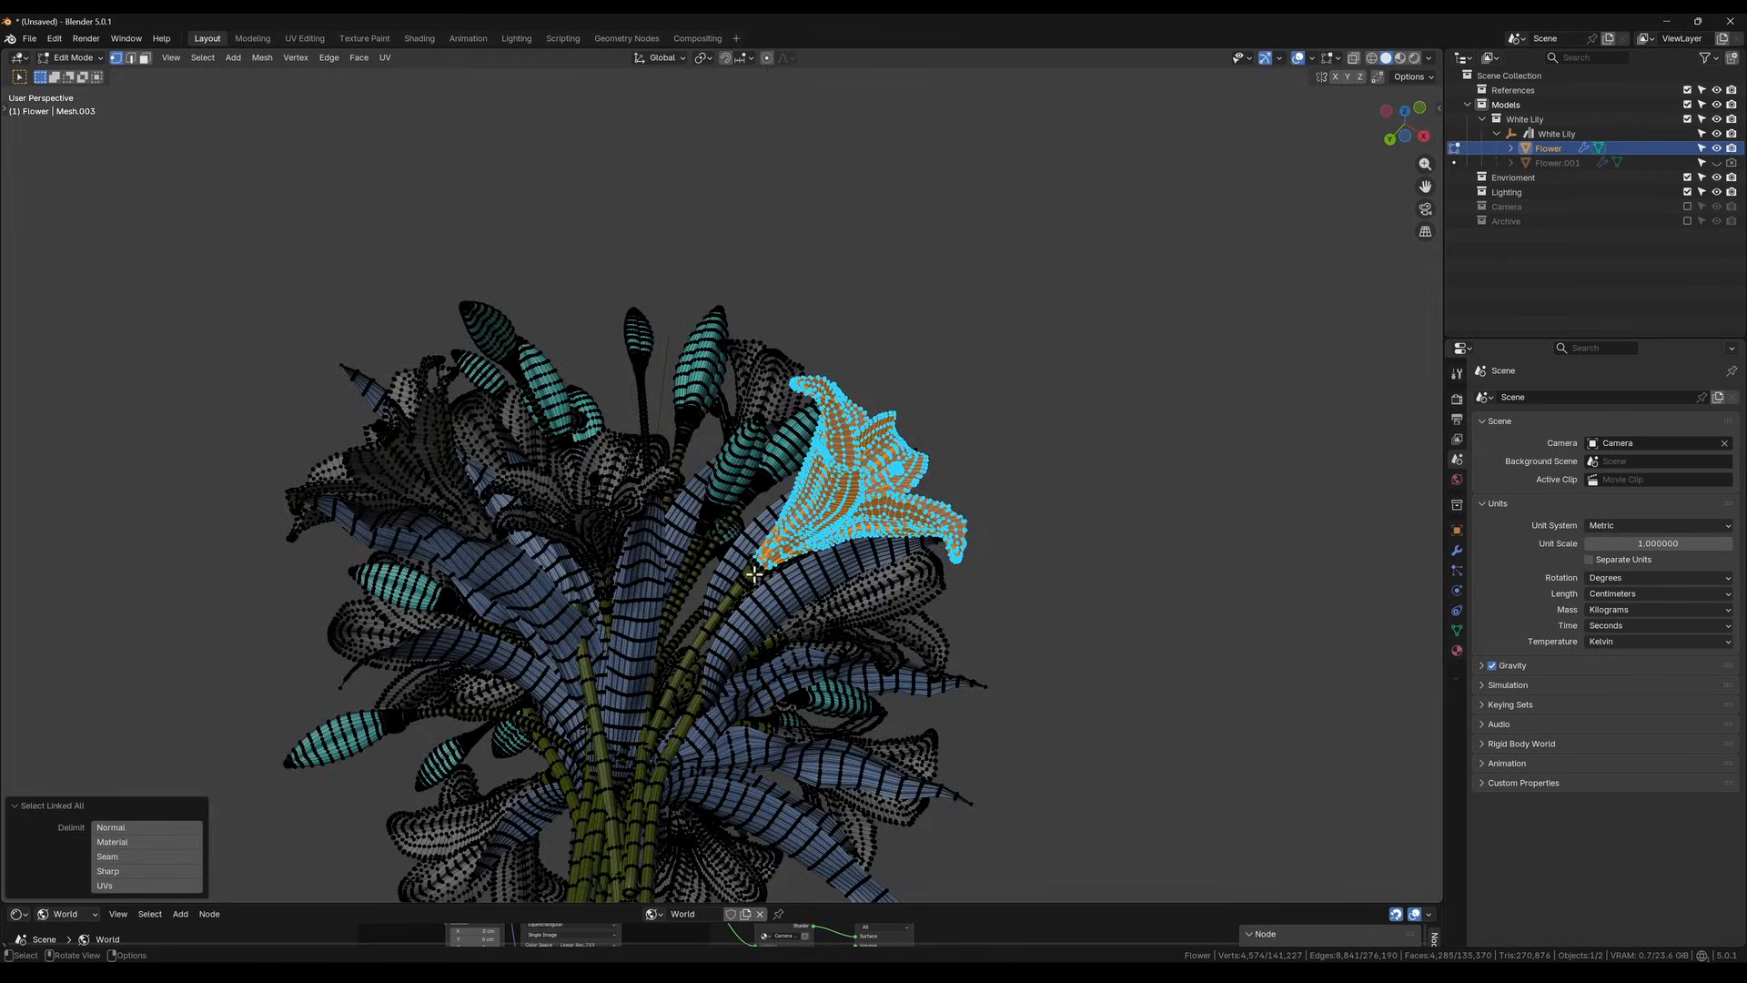
key("l")
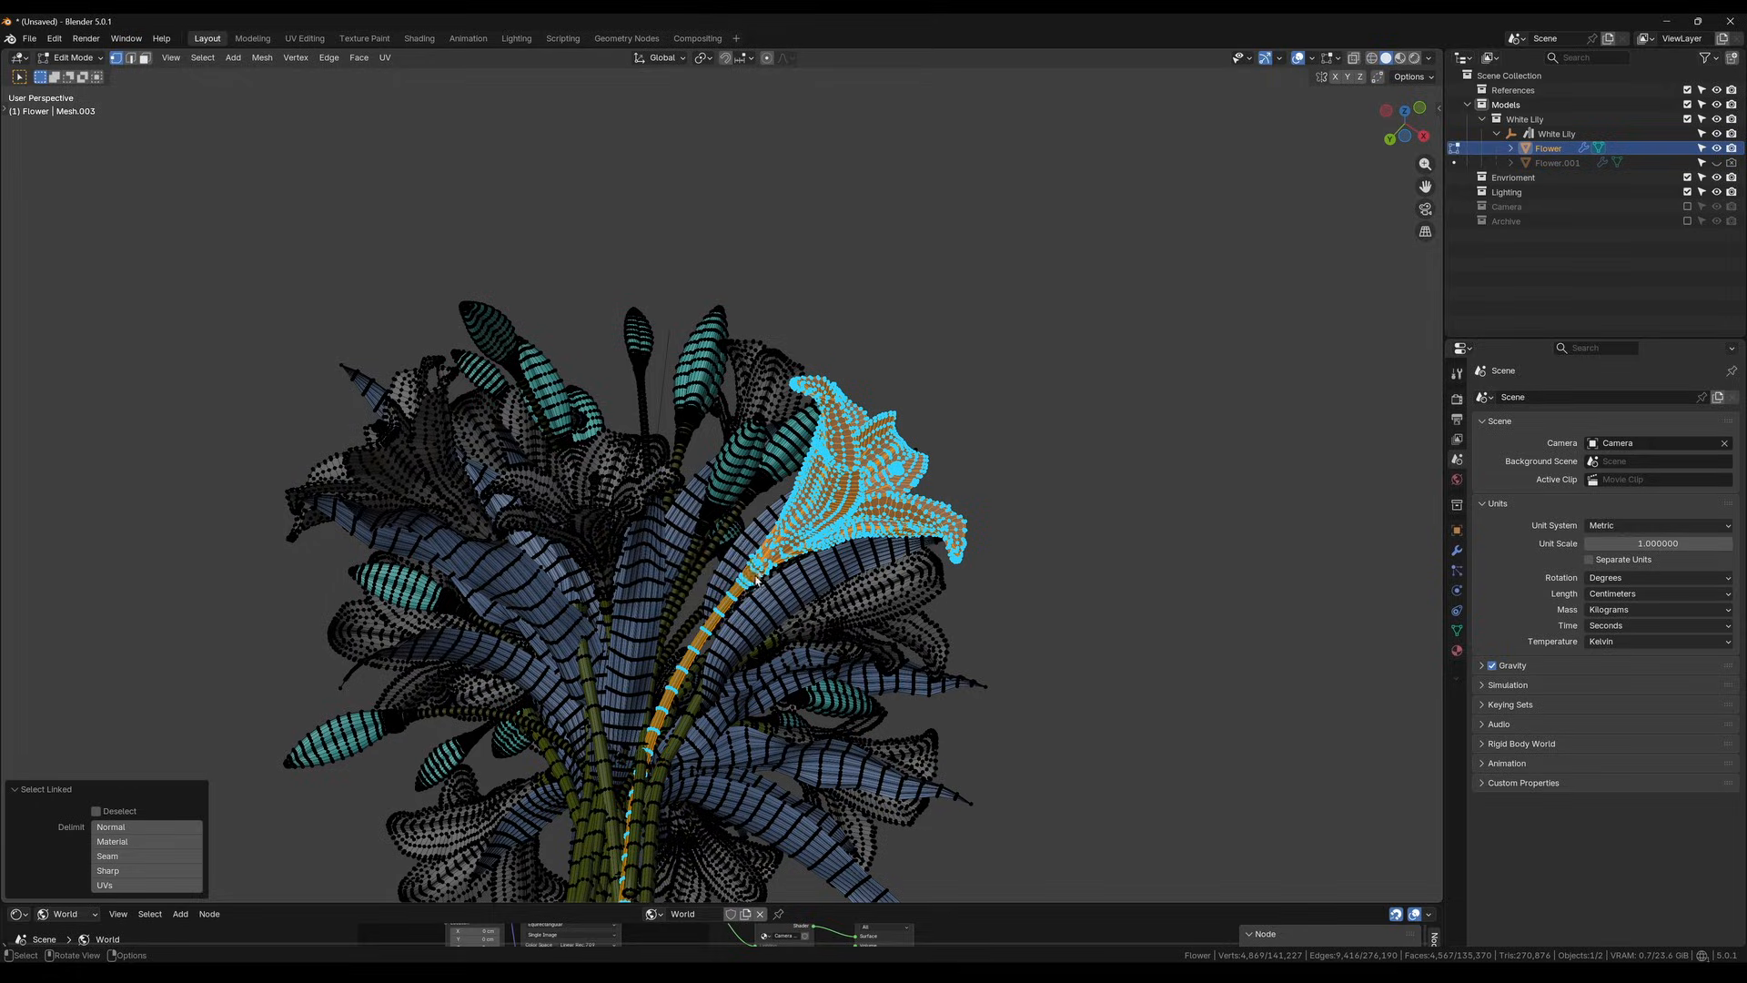
key("p")
left_click(759, 582)
Unhide the first separated lily and select each of the two separated flowers in turn to check them
mouse_move(828, 511)
middle_mouse_down()
mouse_move(795, 631)
mouse_move(846, 651)
mouse_move(822, 652)
mouse_move(799, 517)
middle_mouse_up()
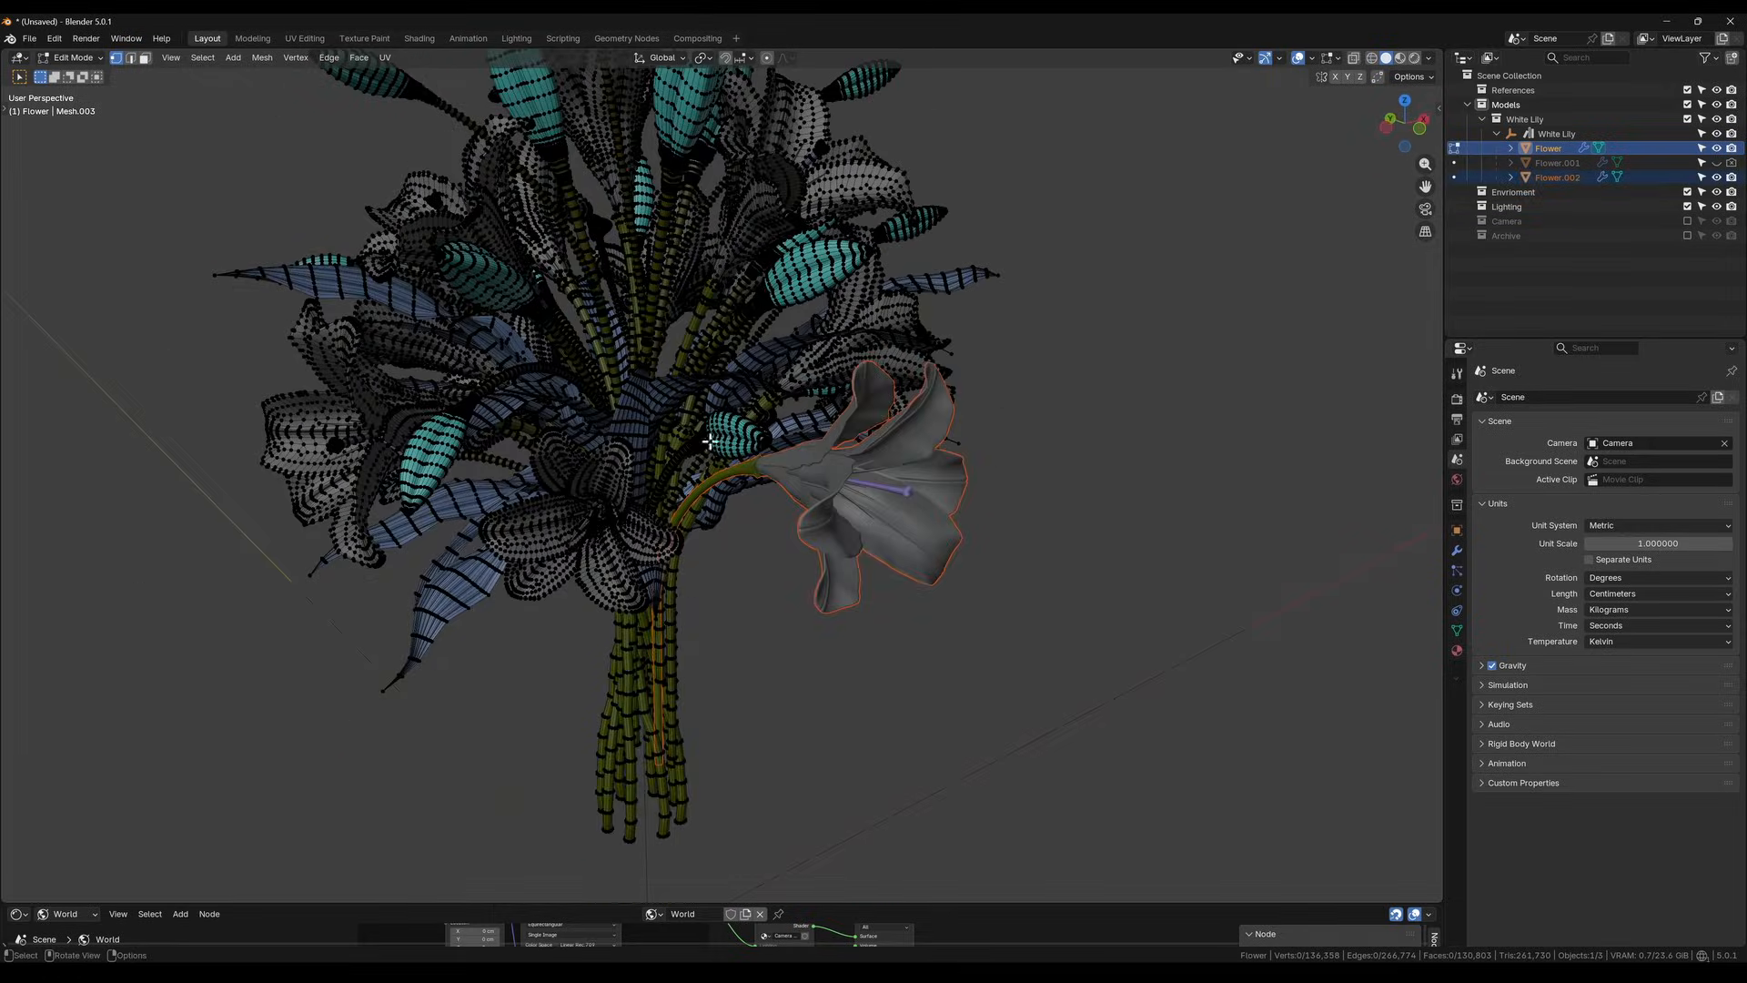
middle_click_drag(929, 566, 890, 559)
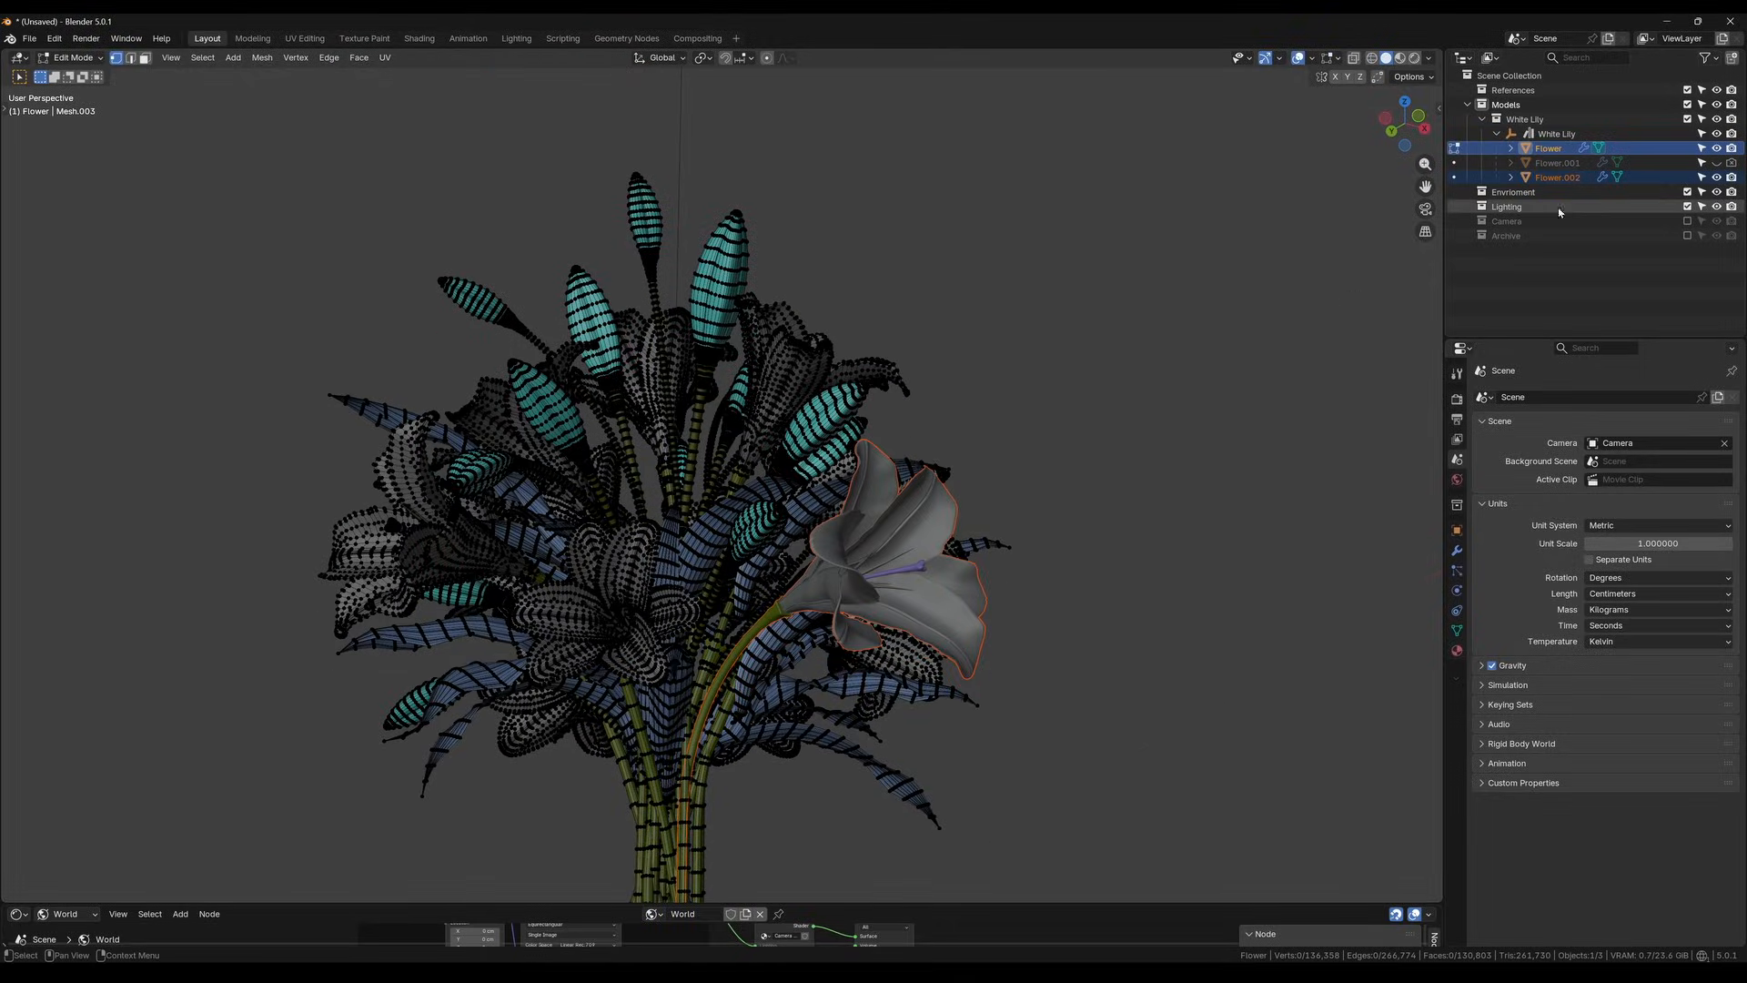
left_click(1718, 164)
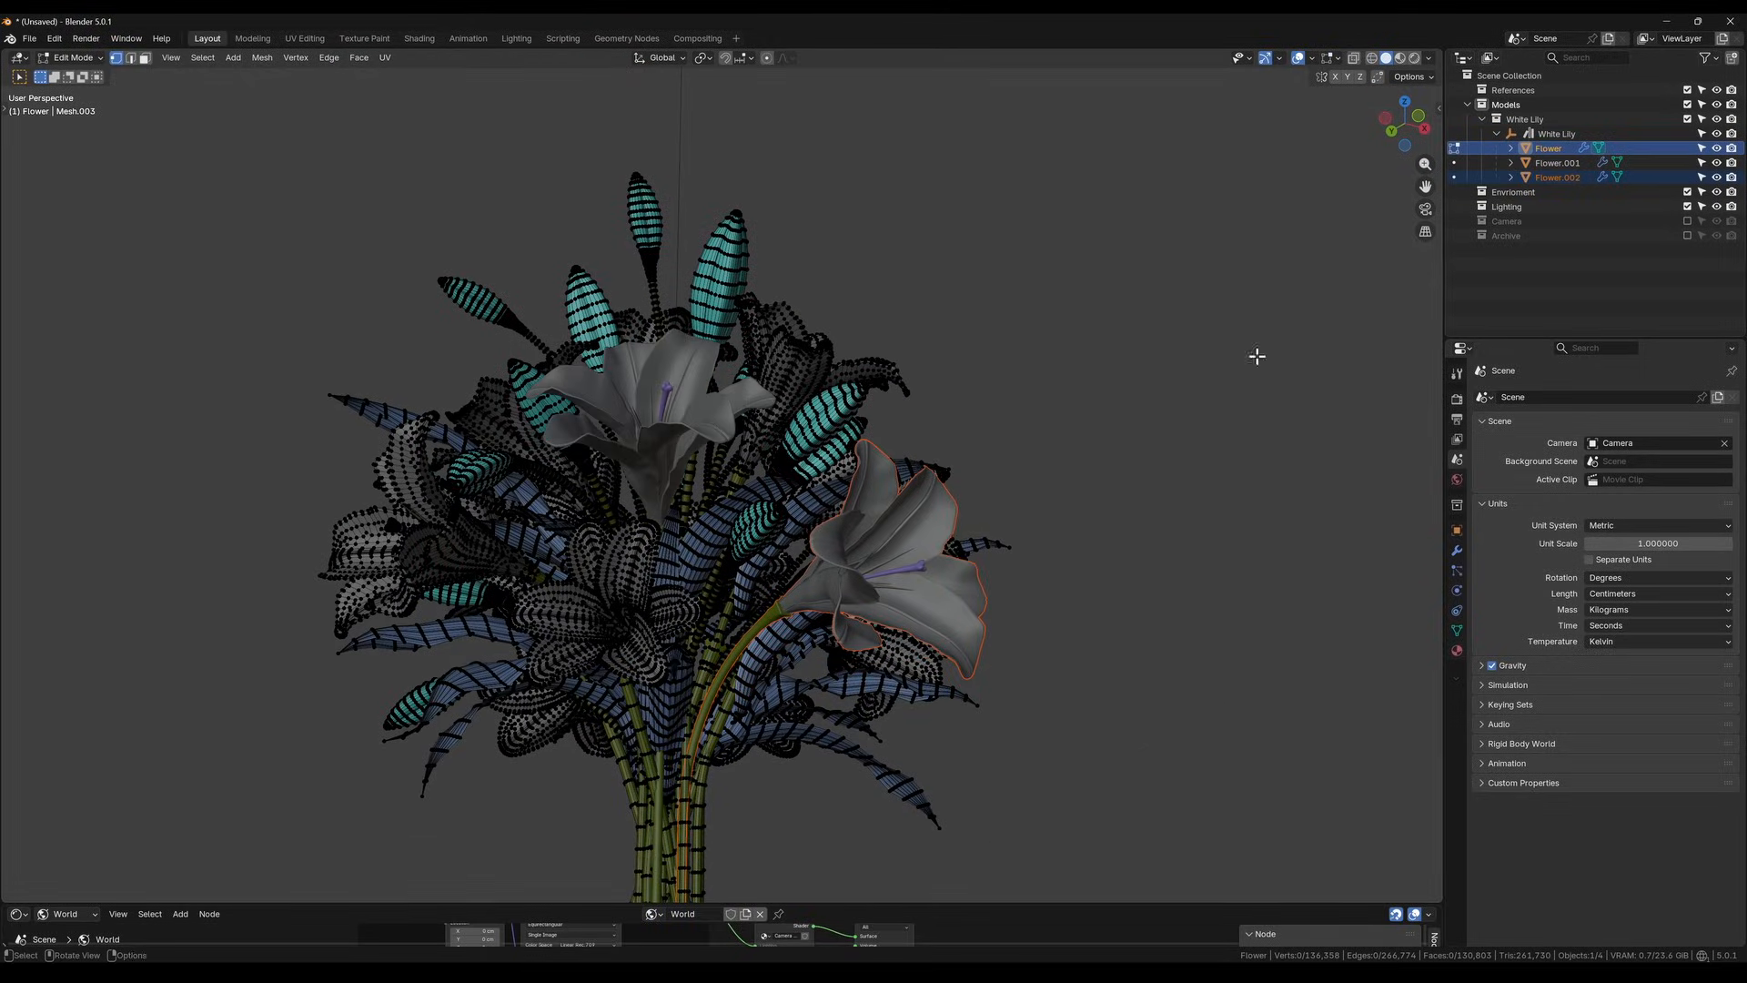
left_click(1556, 164)
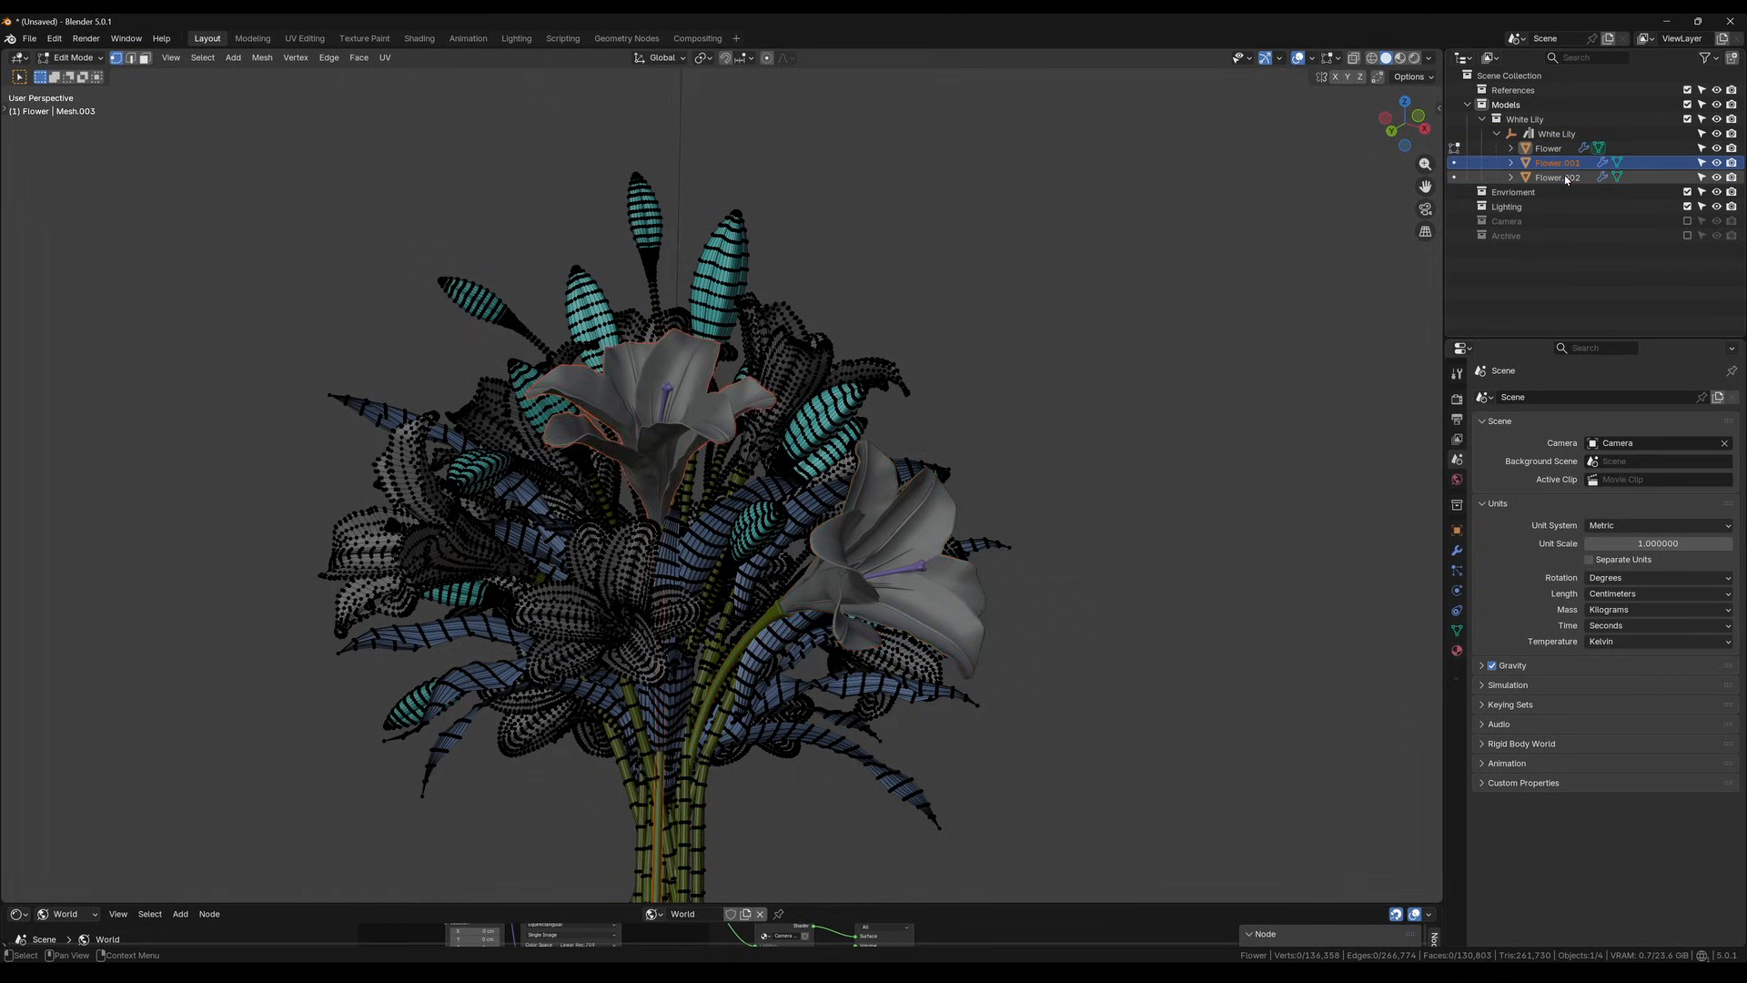
left_click(1557, 177)
middle_click_drag(1111, 518, 1089, 483)
middle_click_drag(922, 587, 943, 400)
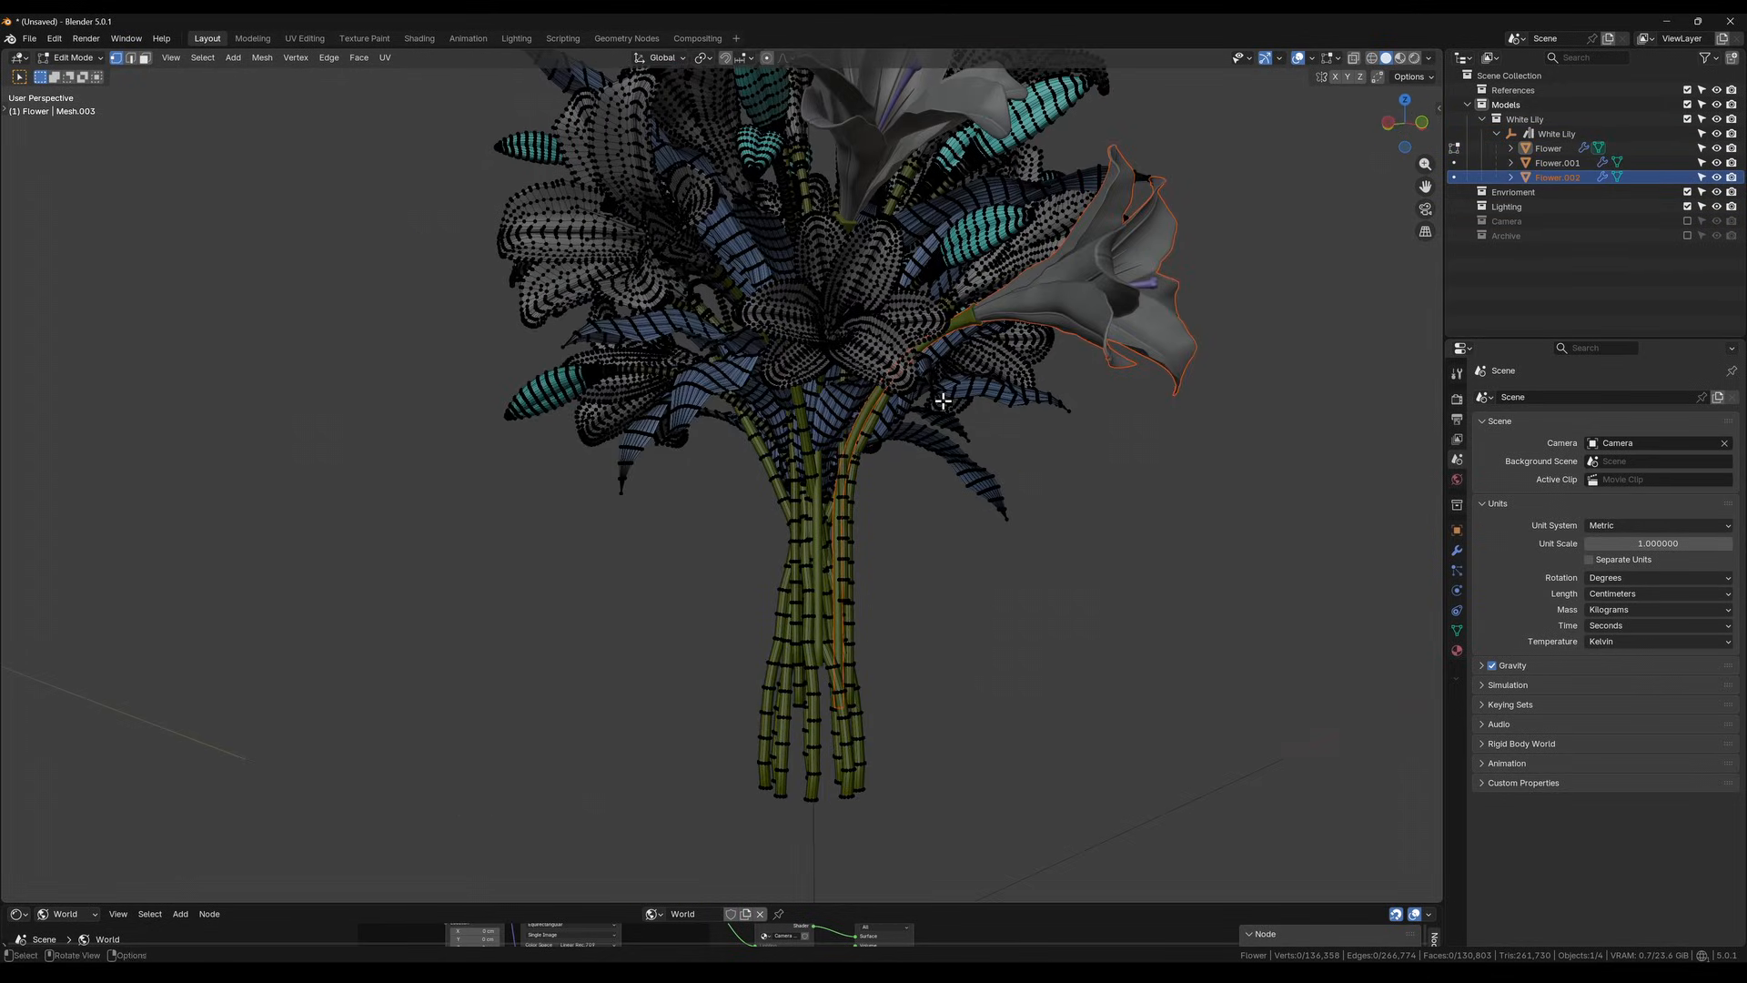
Start saving the file and browse to the 02_3d\00_assets folder of the active project "2026-03-16 - Lily Cosmetic Tube"
key("ctrl+s")
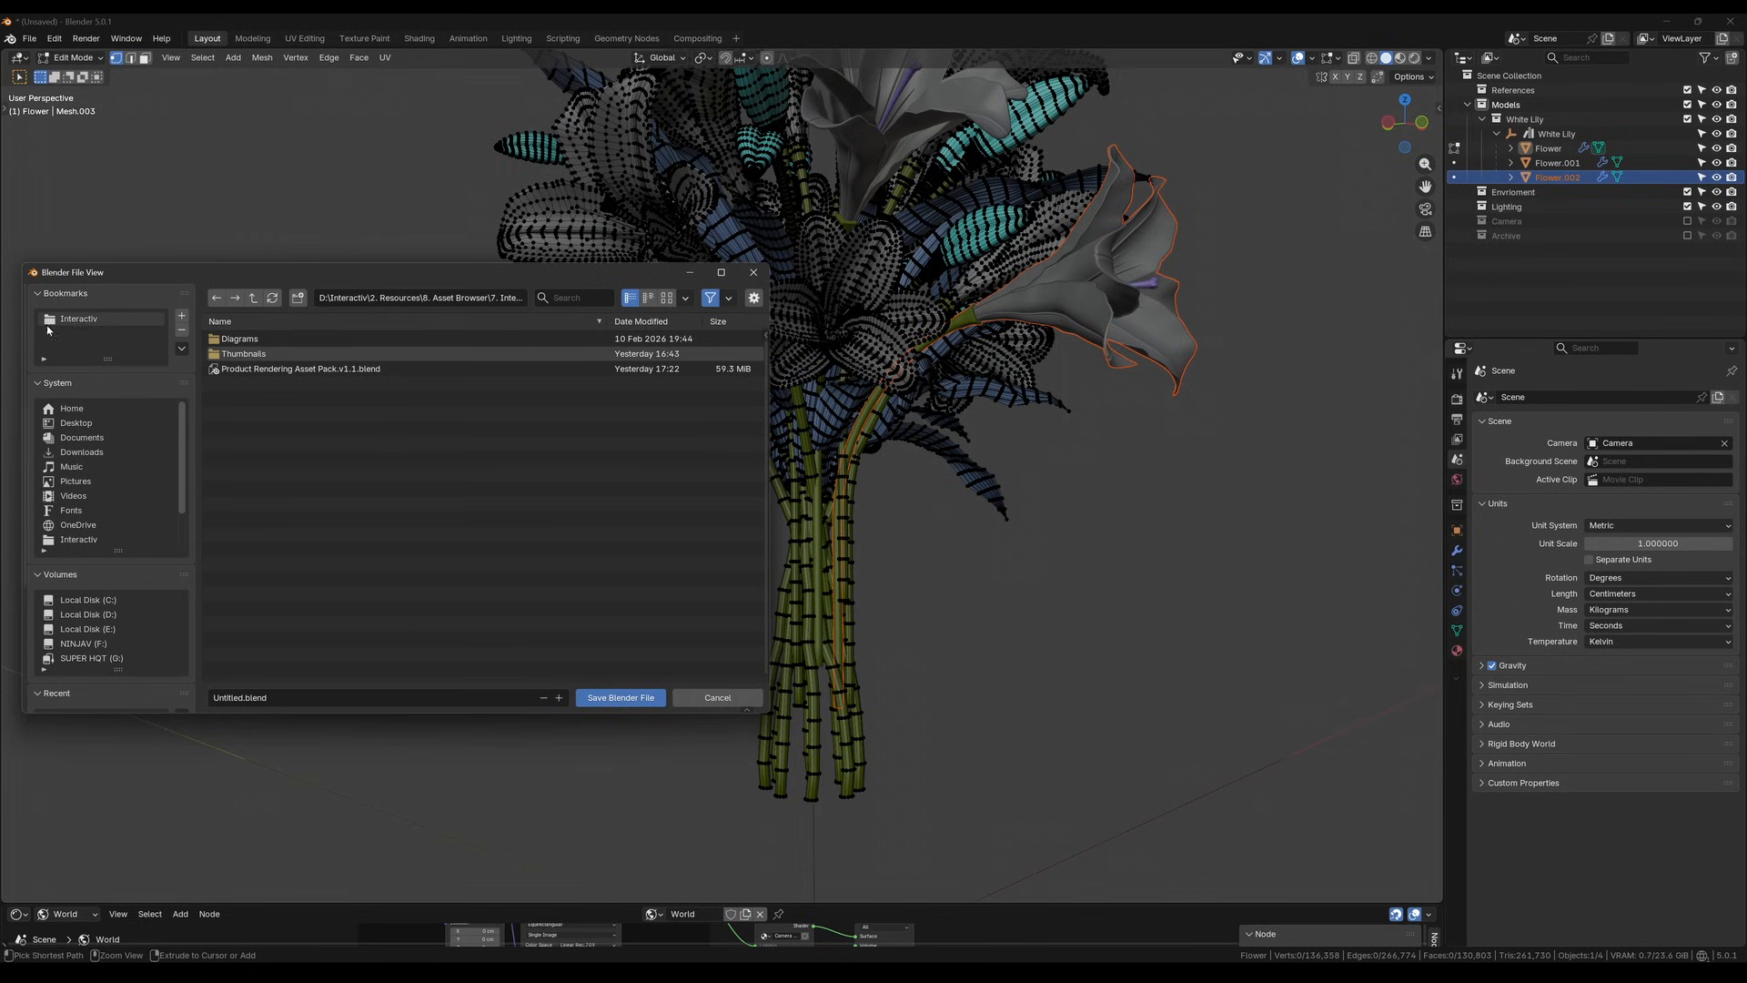
left_click(78, 318)
double_click(264, 340)
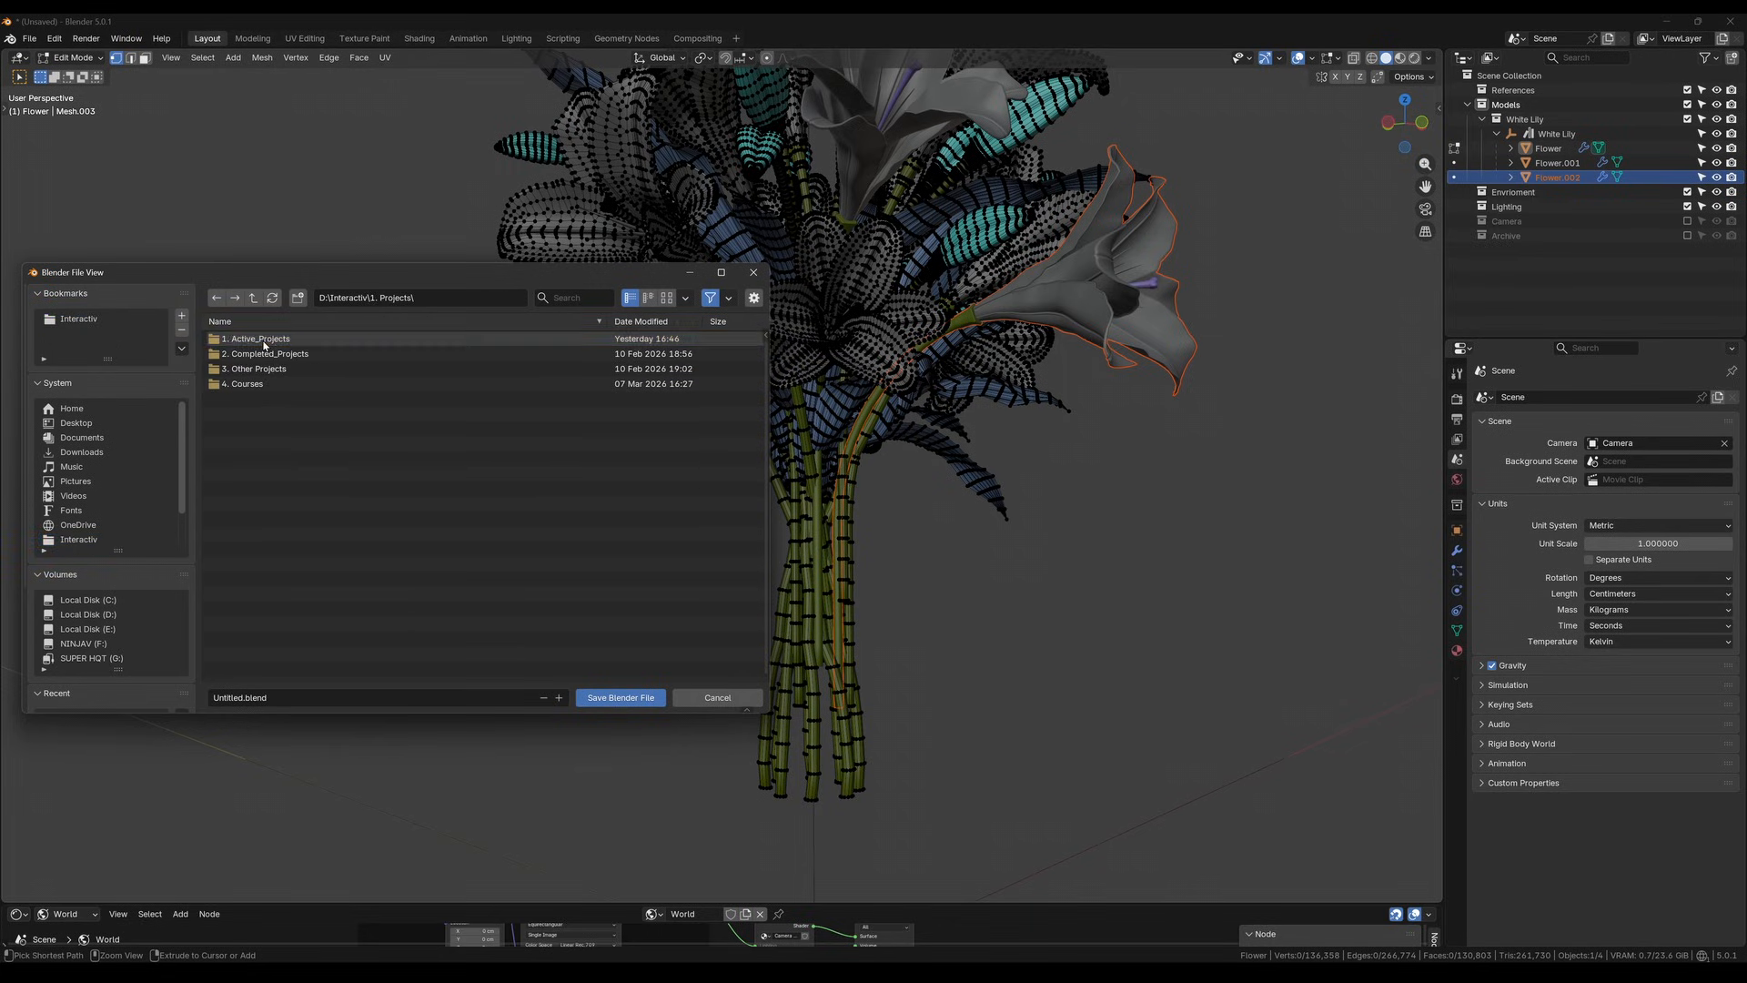
double_click(266, 340)
scroll(279, 371, "down", 15)
scroll(278, 370, "down", 3)
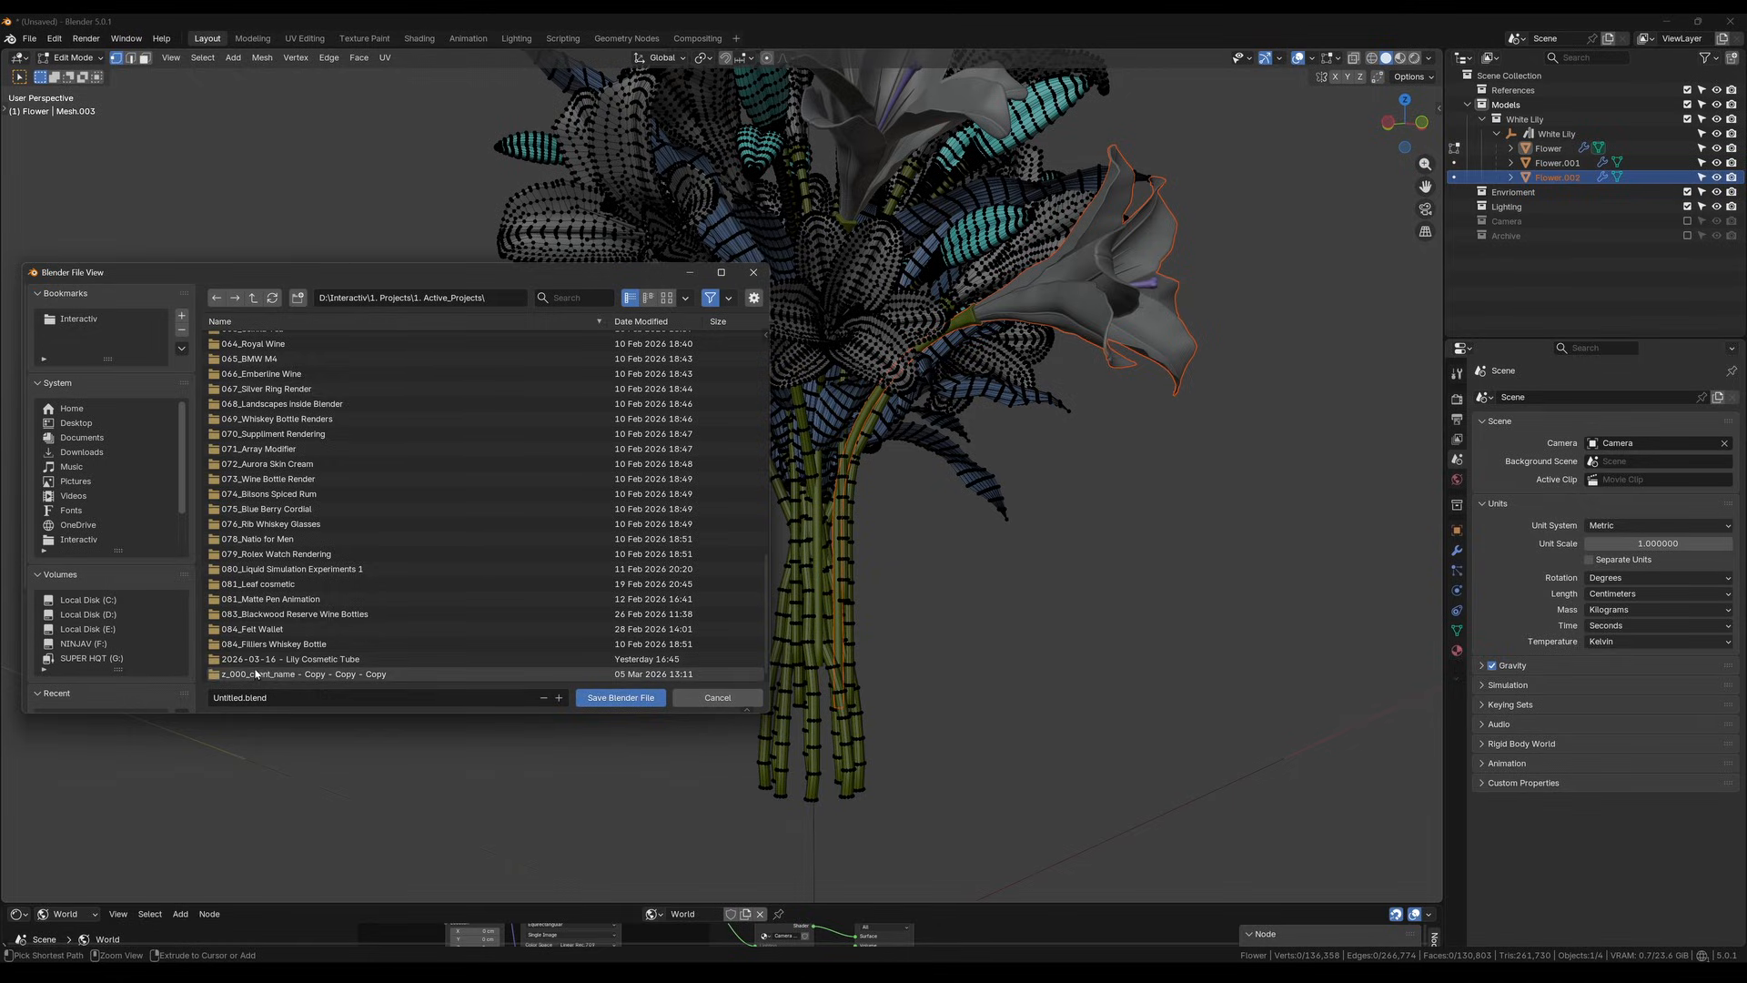
double_click(256, 659)
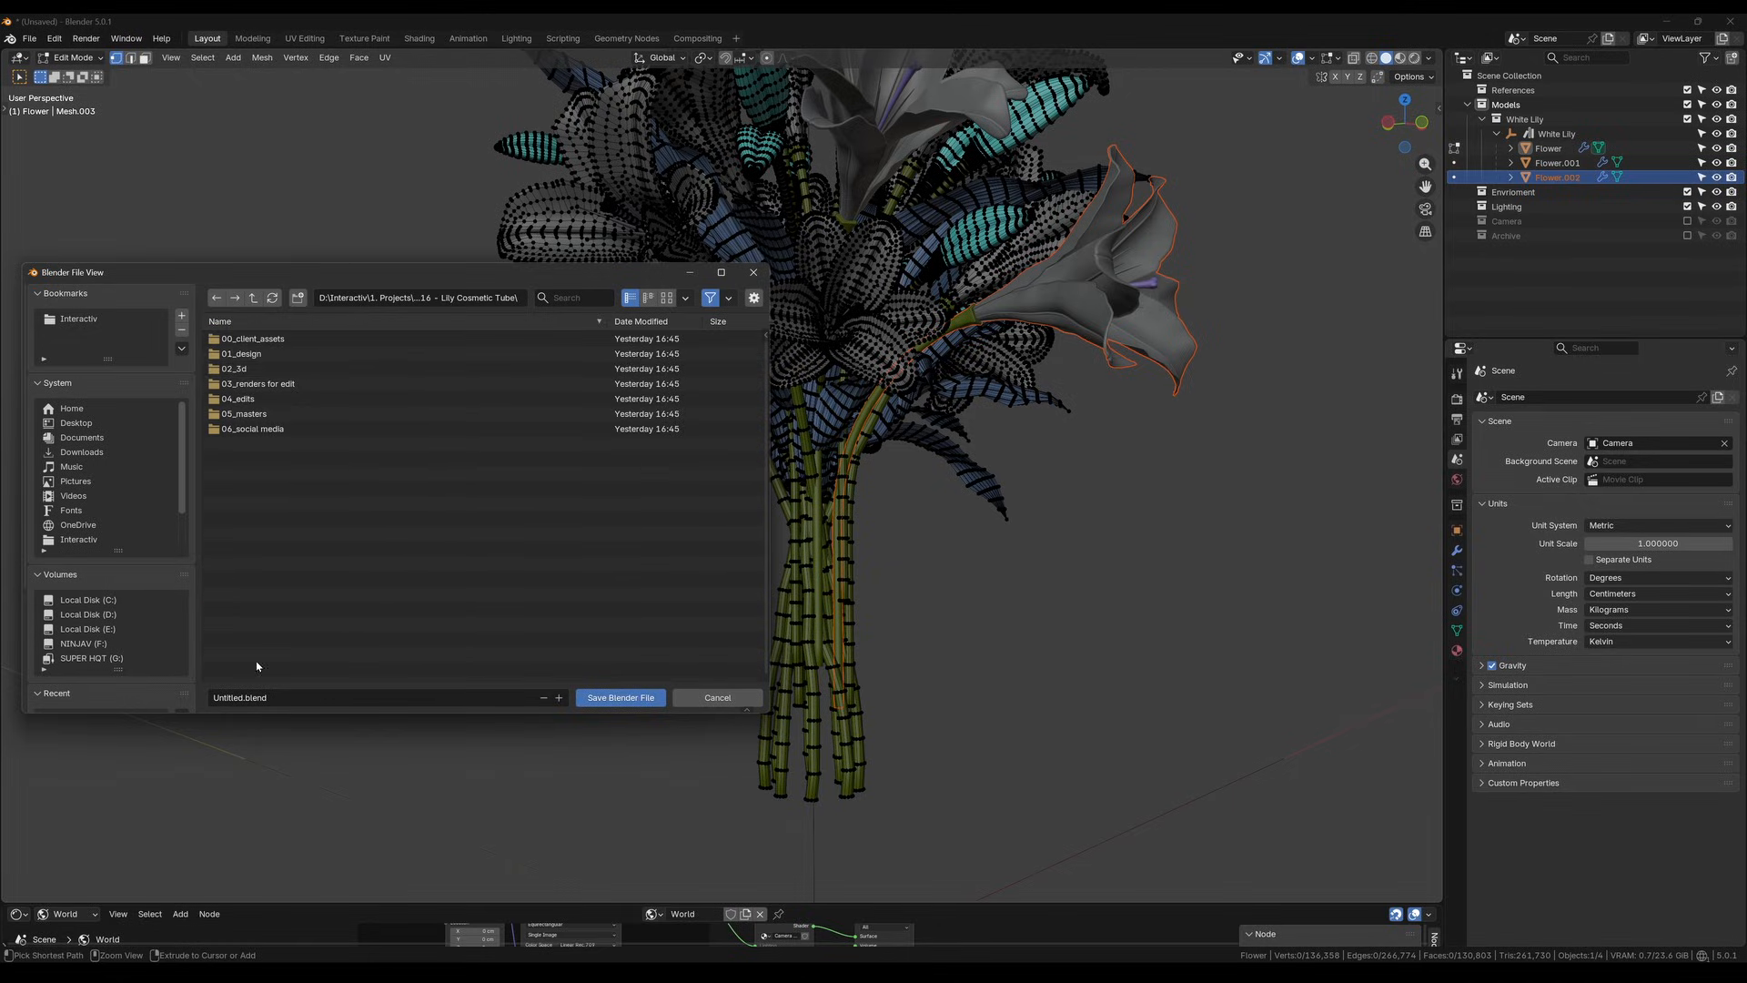
double_click(235, 369)
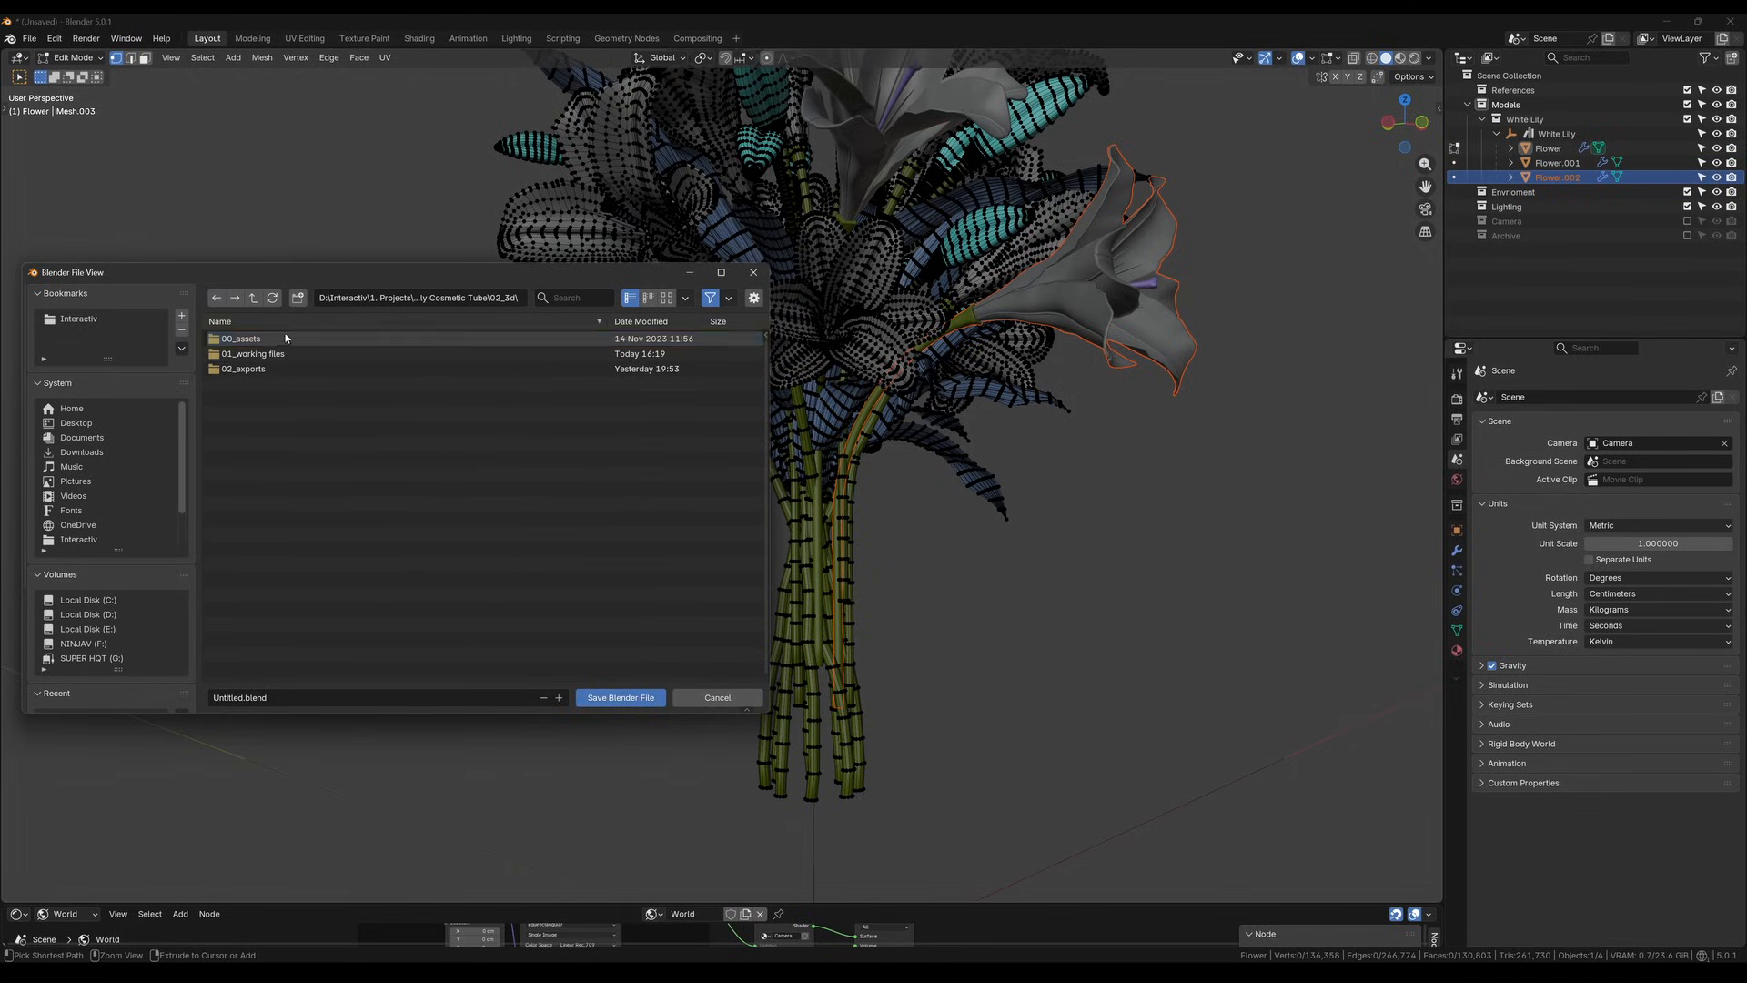
double_click(241, 339)
Name the file Lilies.blend and save it in the assets folder
left_click_drag(239, 698, 178, 698)
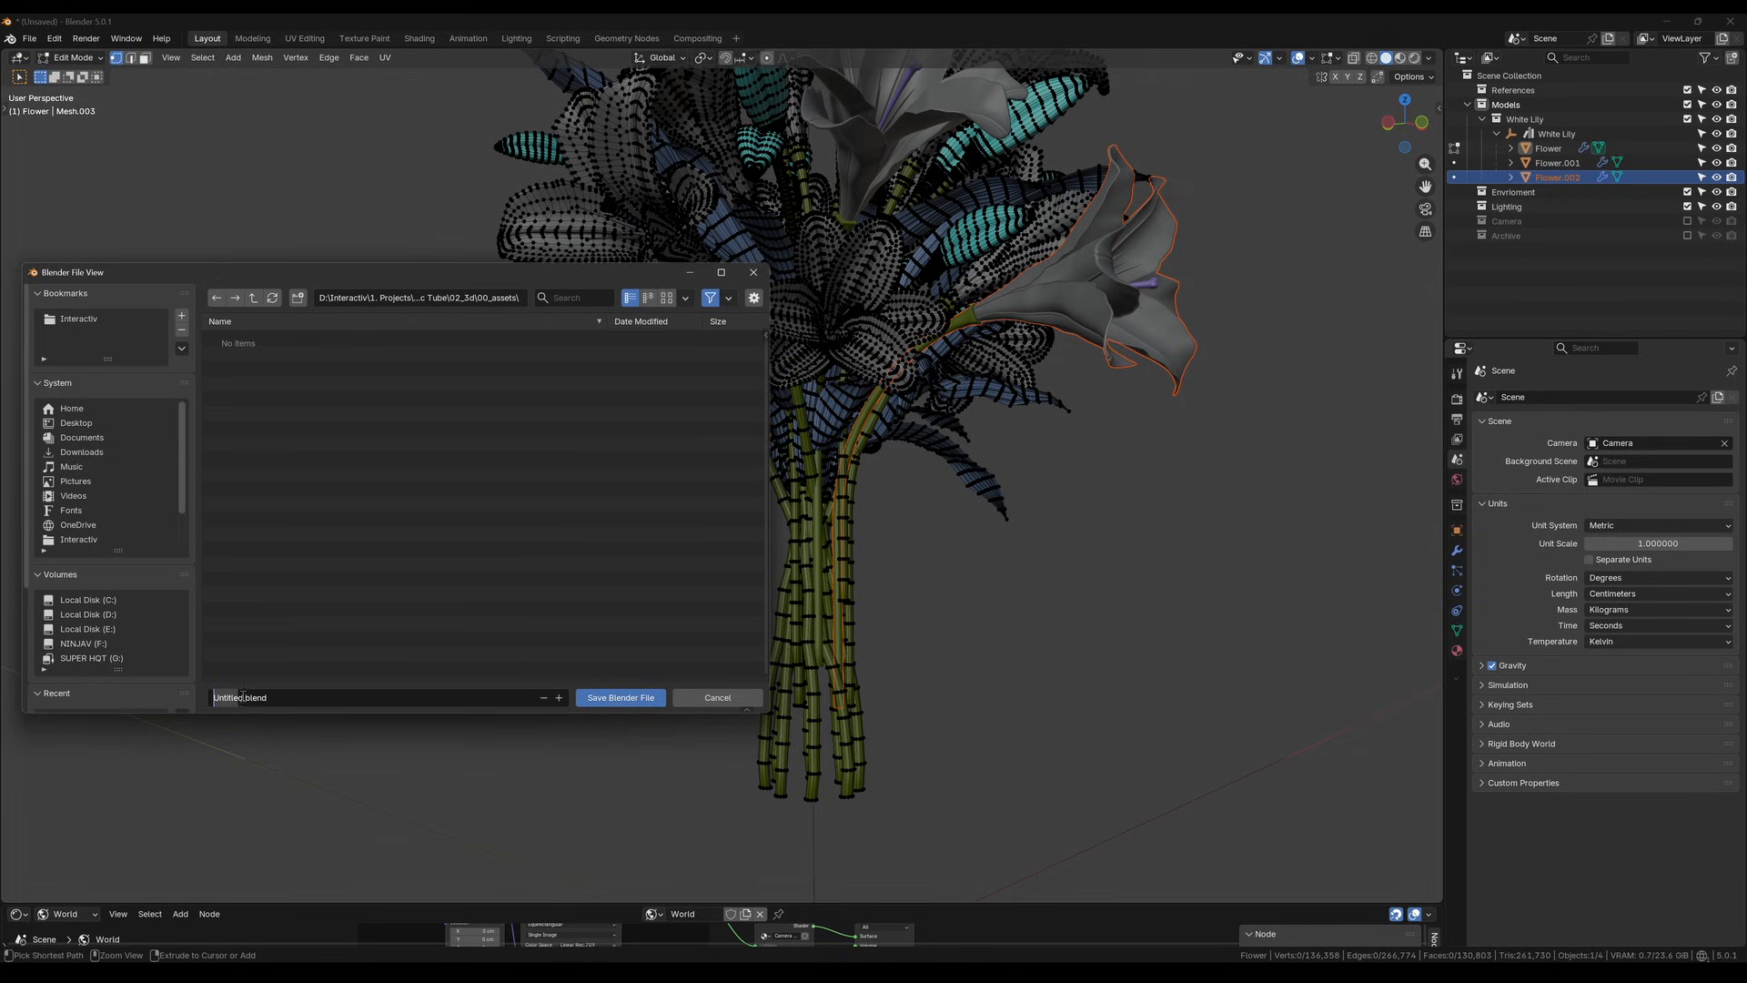
type("Lilies")
key("Return")
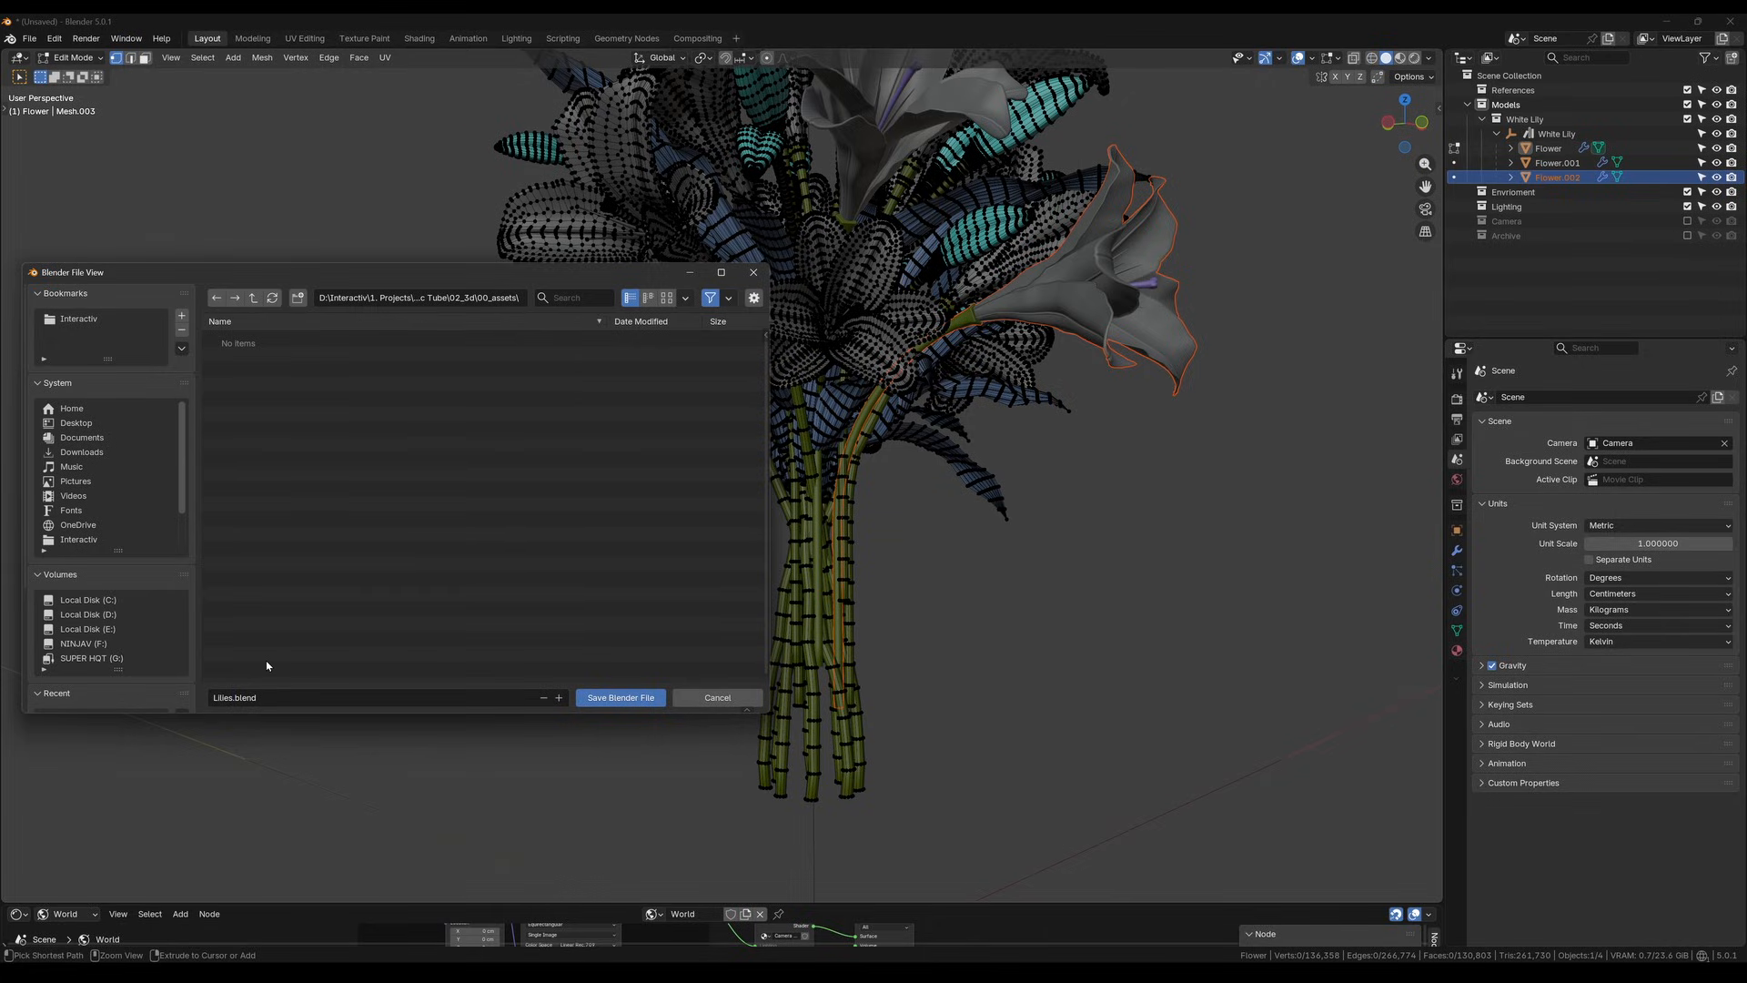
key("Return")
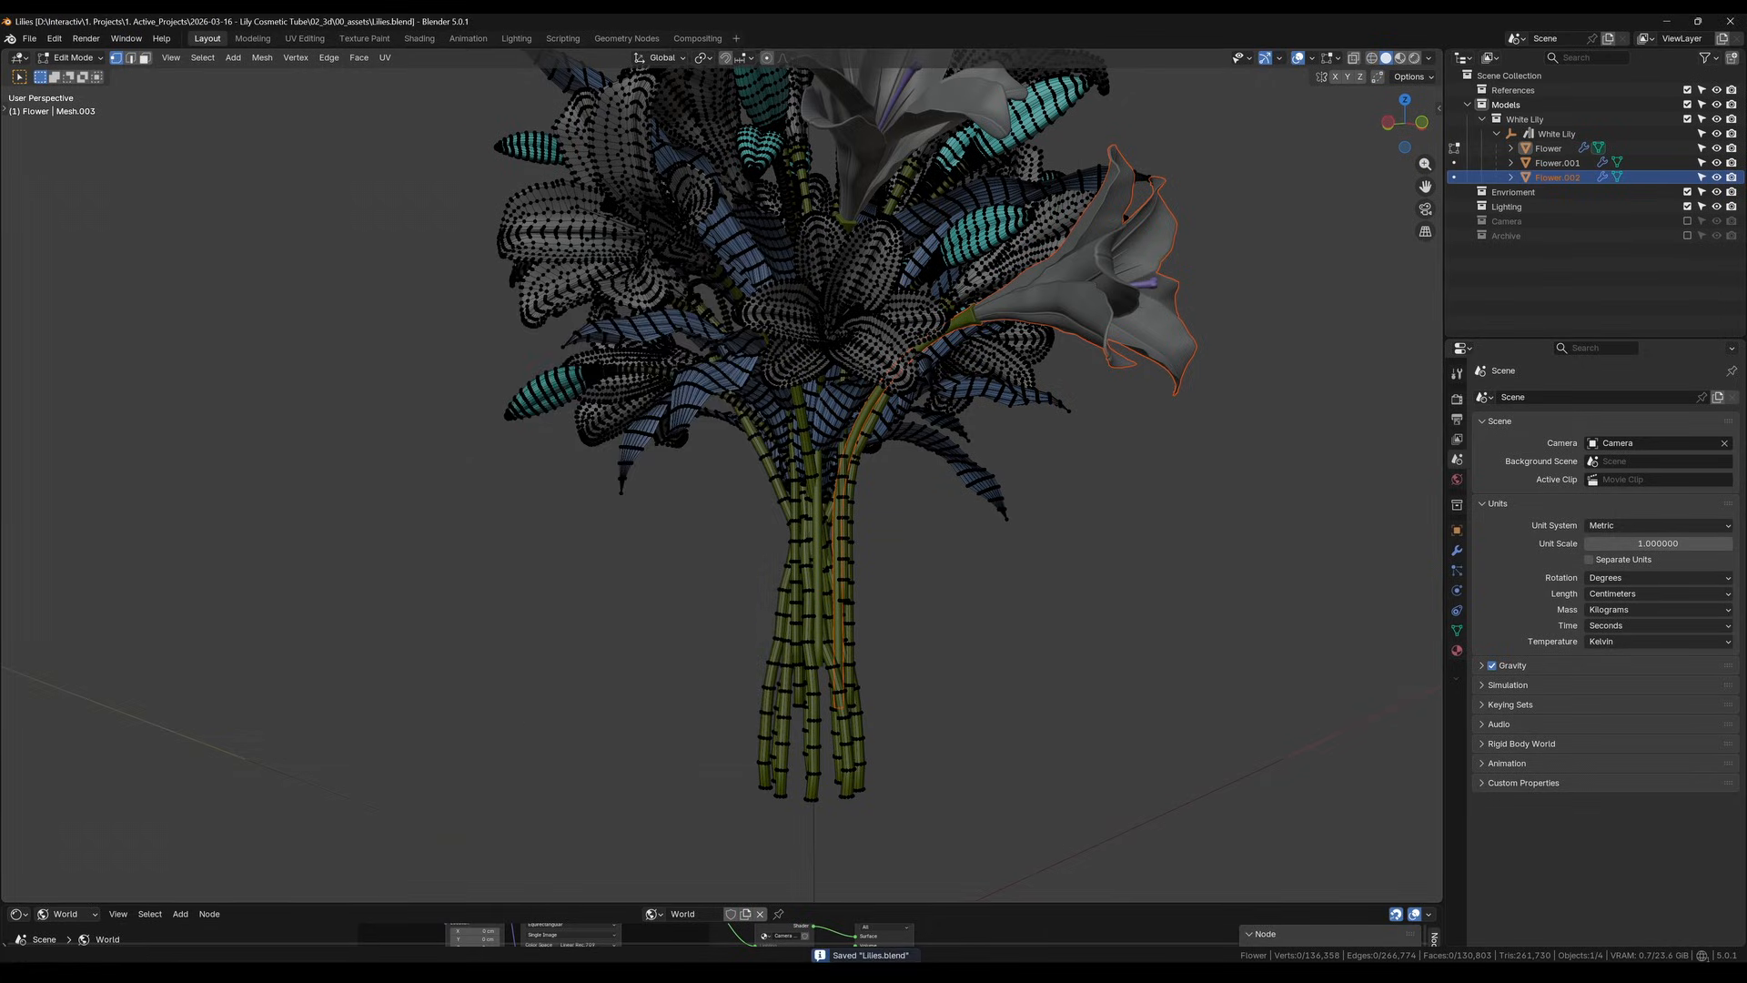
Switch to the Blender window with the Lily Cosmetic Tube_v2.1 scene and hide the BlenderKit sidebar
key("alt+Tab")
scroll(1046, 314, "down", 3)
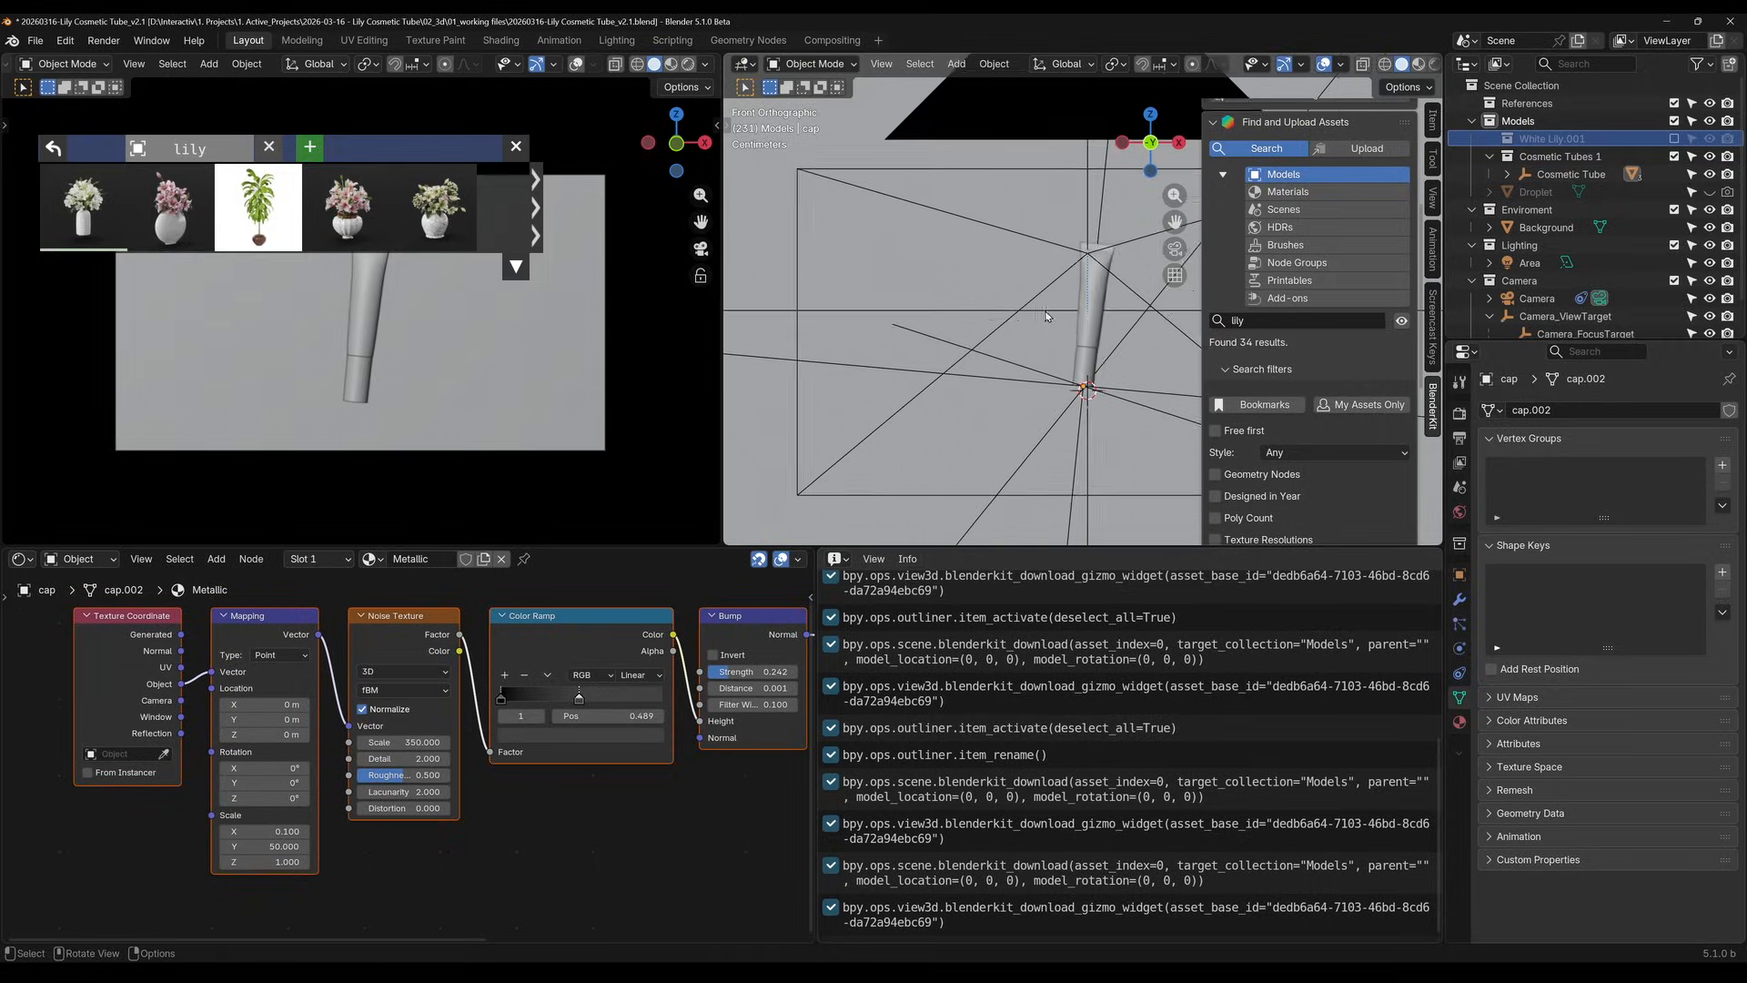
key("n")
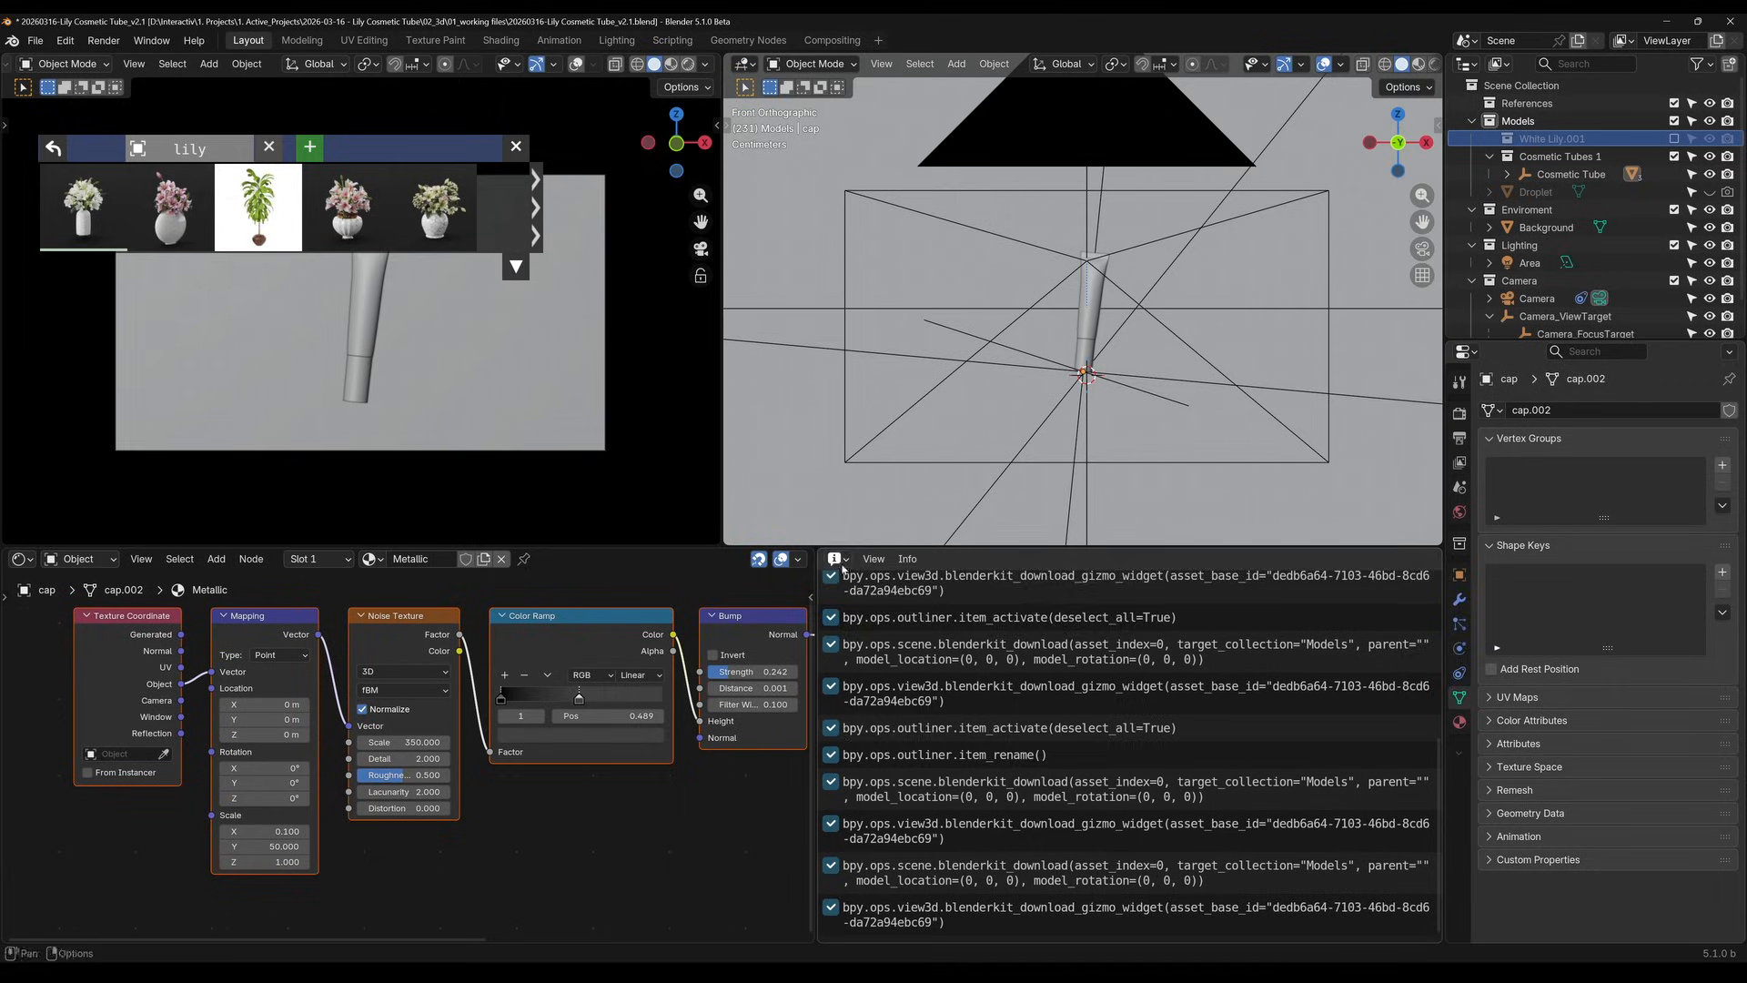
Narrow the Info editor to widen the shader node editor, and close the BlenderKit asset bar
left_click(837, 559)
left_click_drag(816, 655, 1328, 655)
left_click(516, 147)
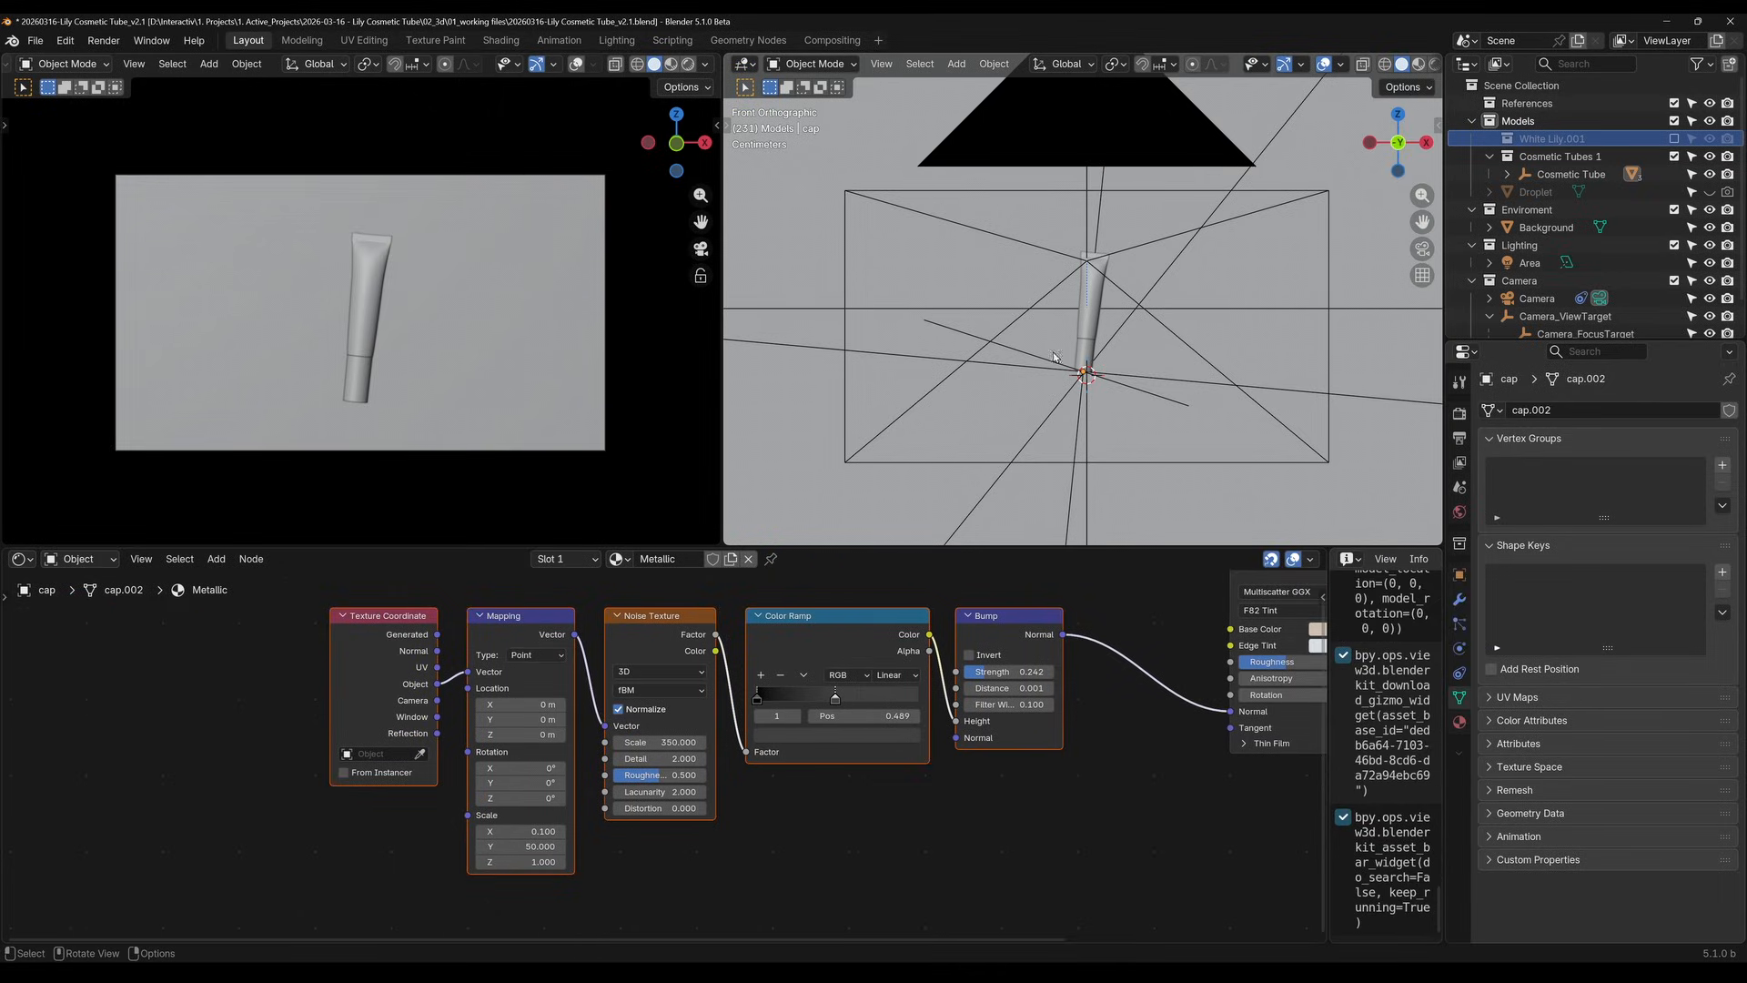
Start appending data from another file and browse to Lilies.blend in the project's 02_3d\00_assets folder
middle_click_drag(1055, 357, 1105, 378)
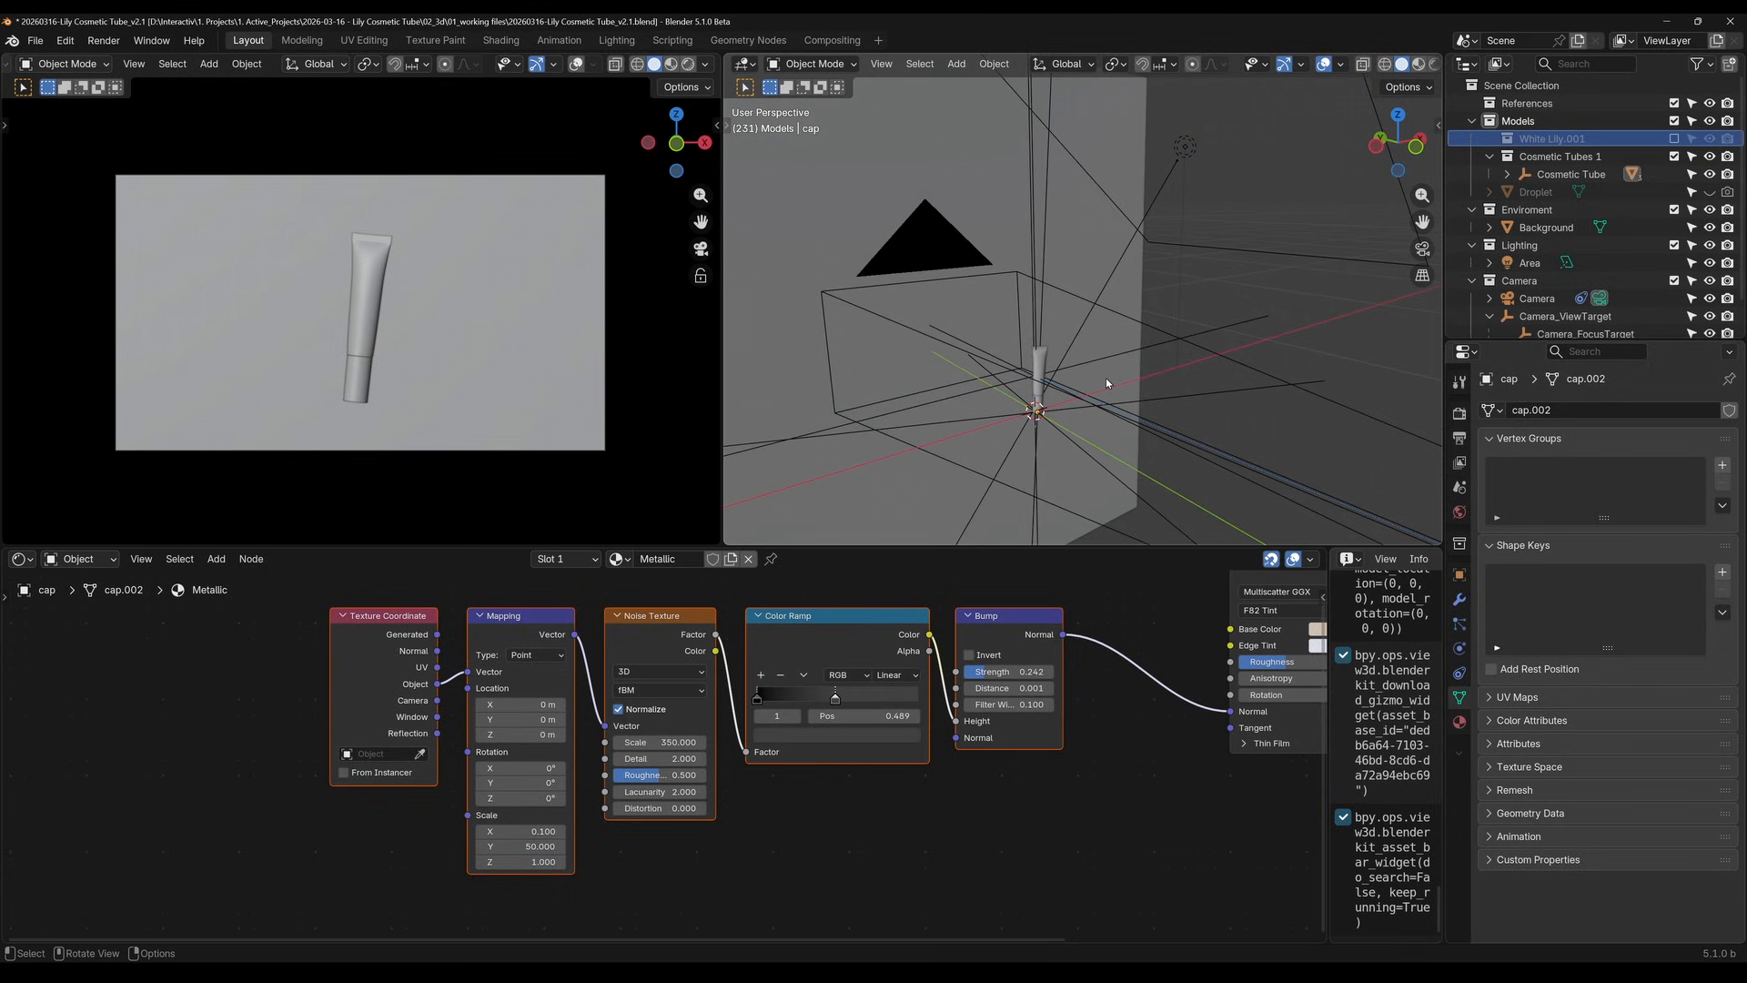
key("F4")
left_click(35, 40)
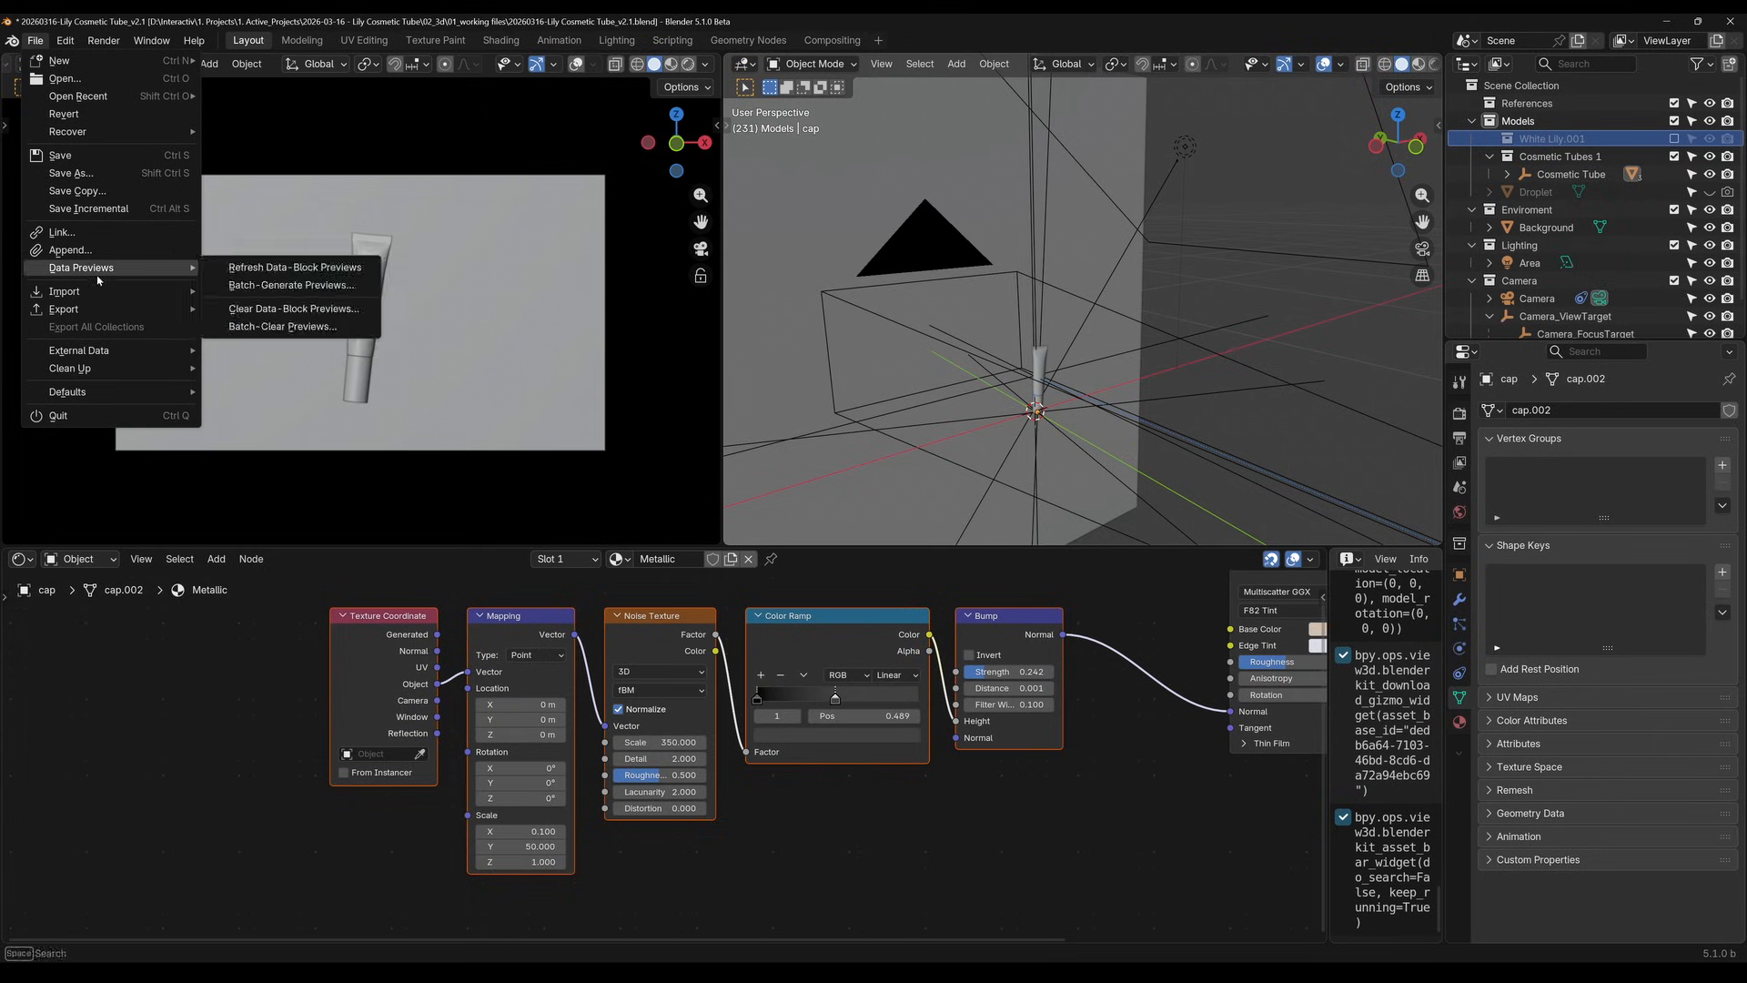
mouse_move(109, 291)
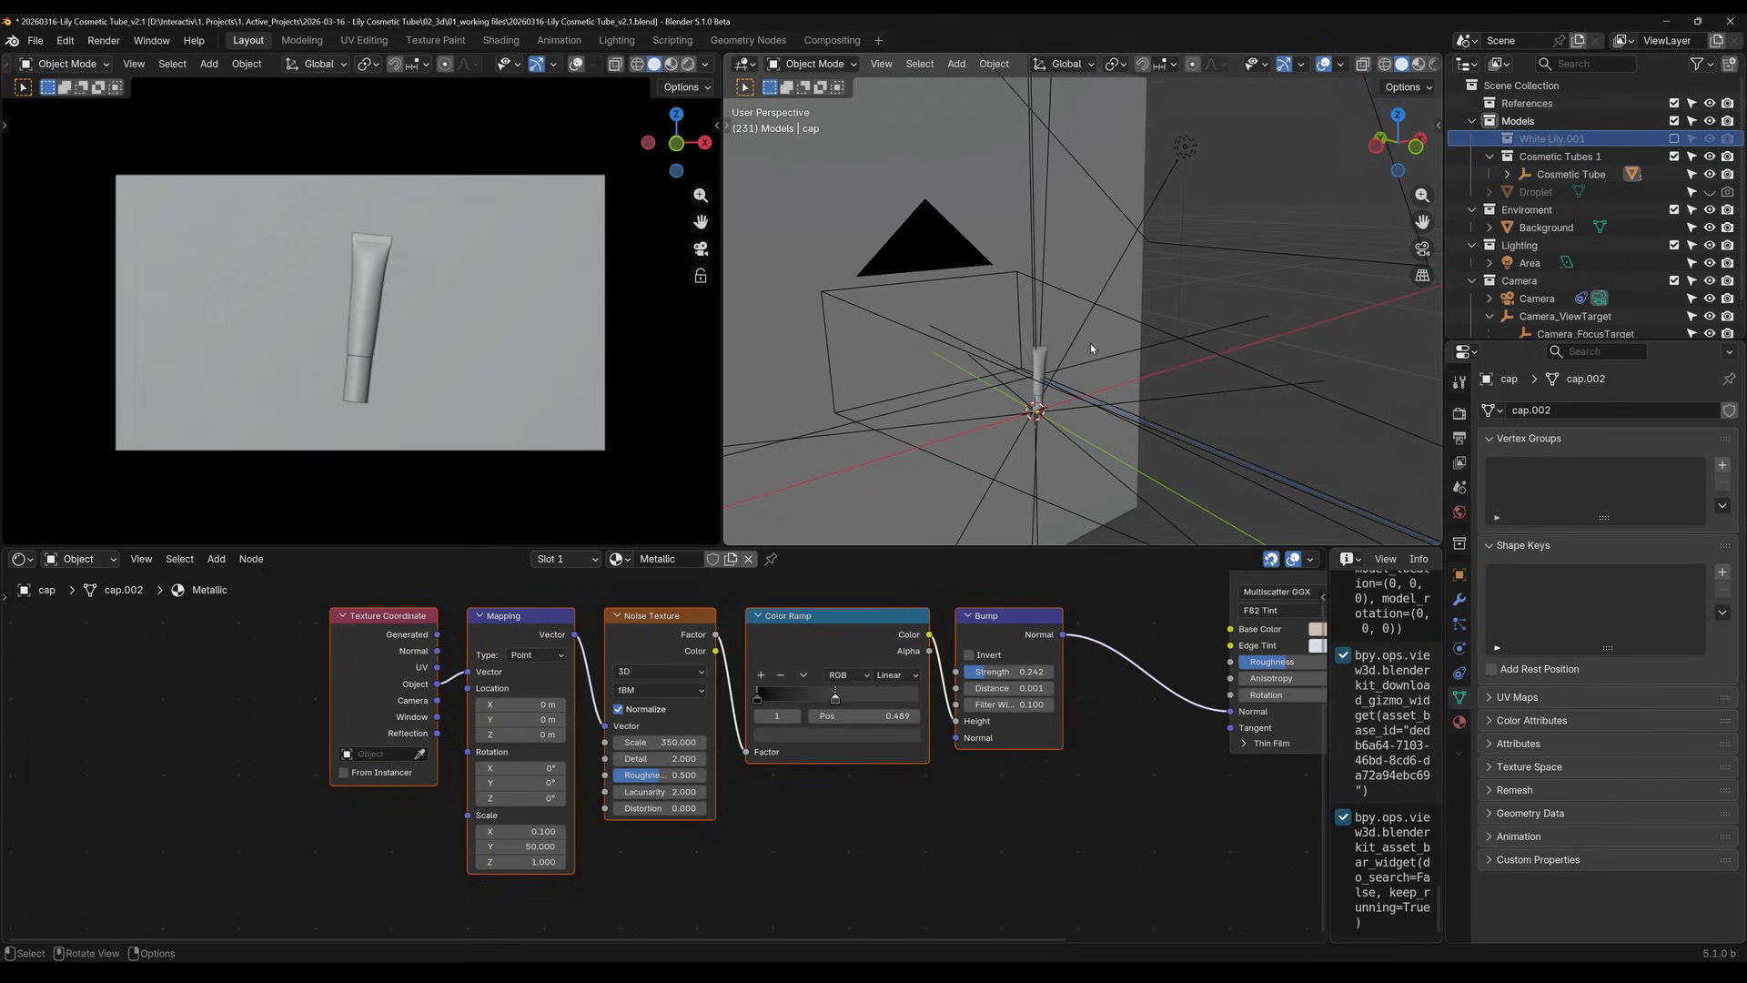
key("F4")
left_click(1014, 380)
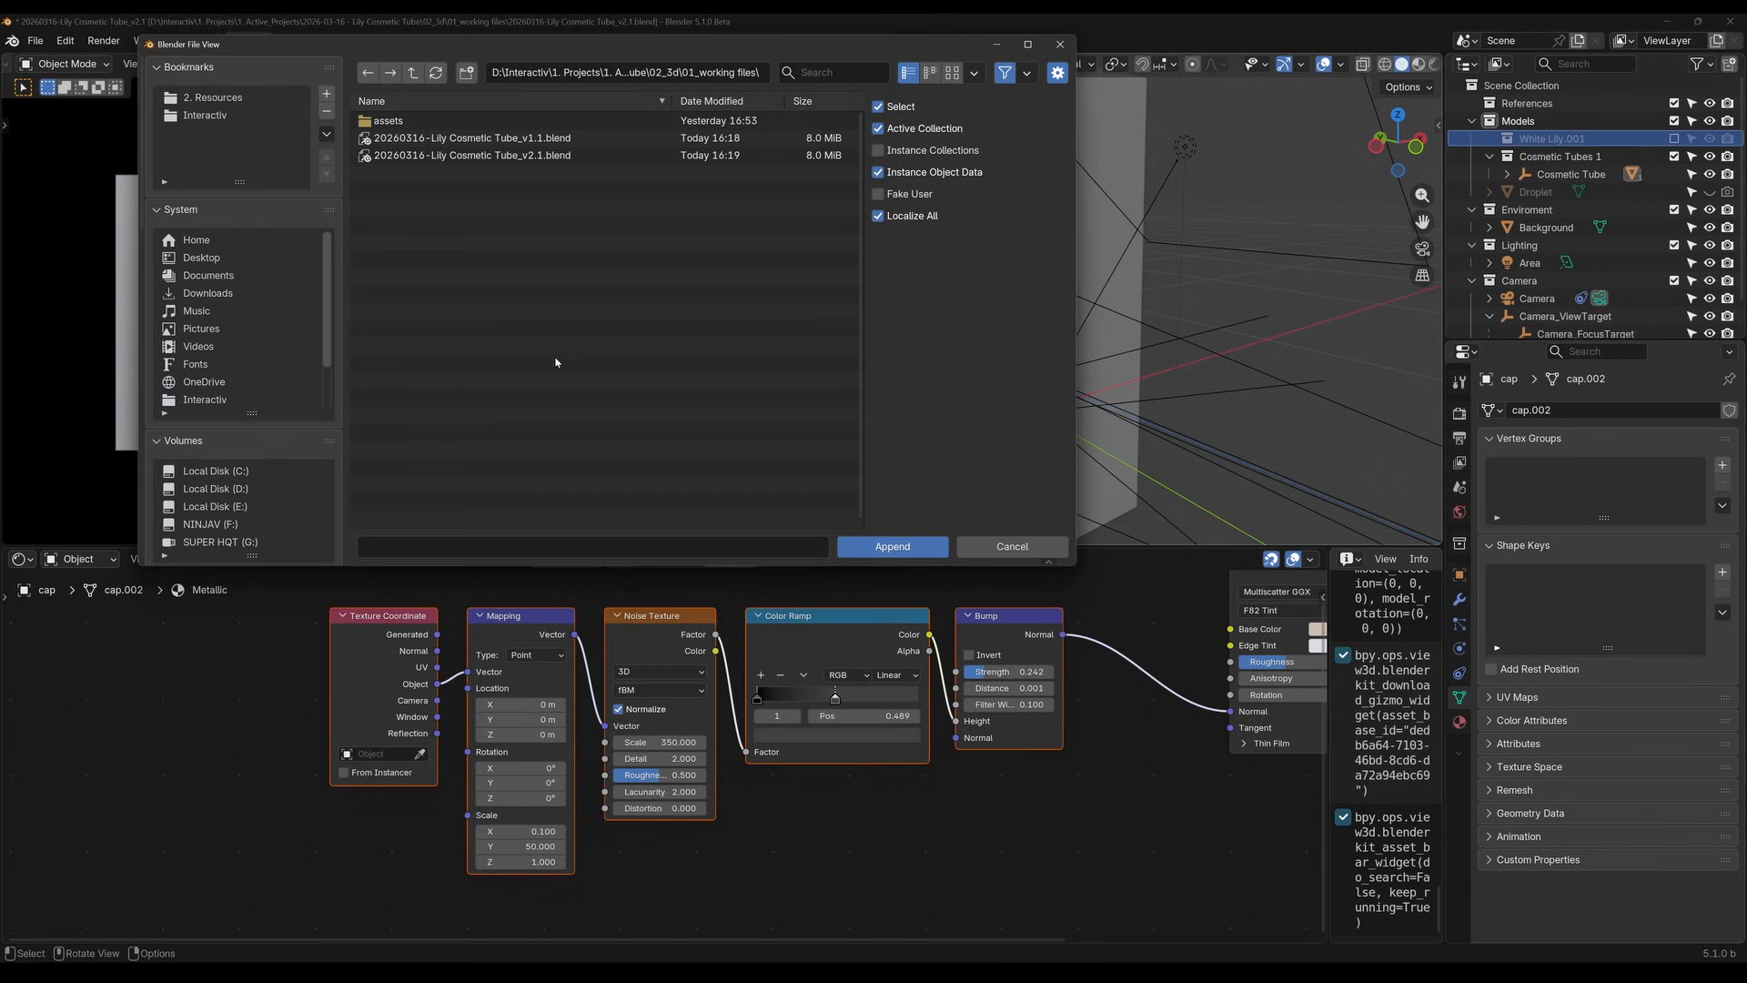
left_click(413, 75)
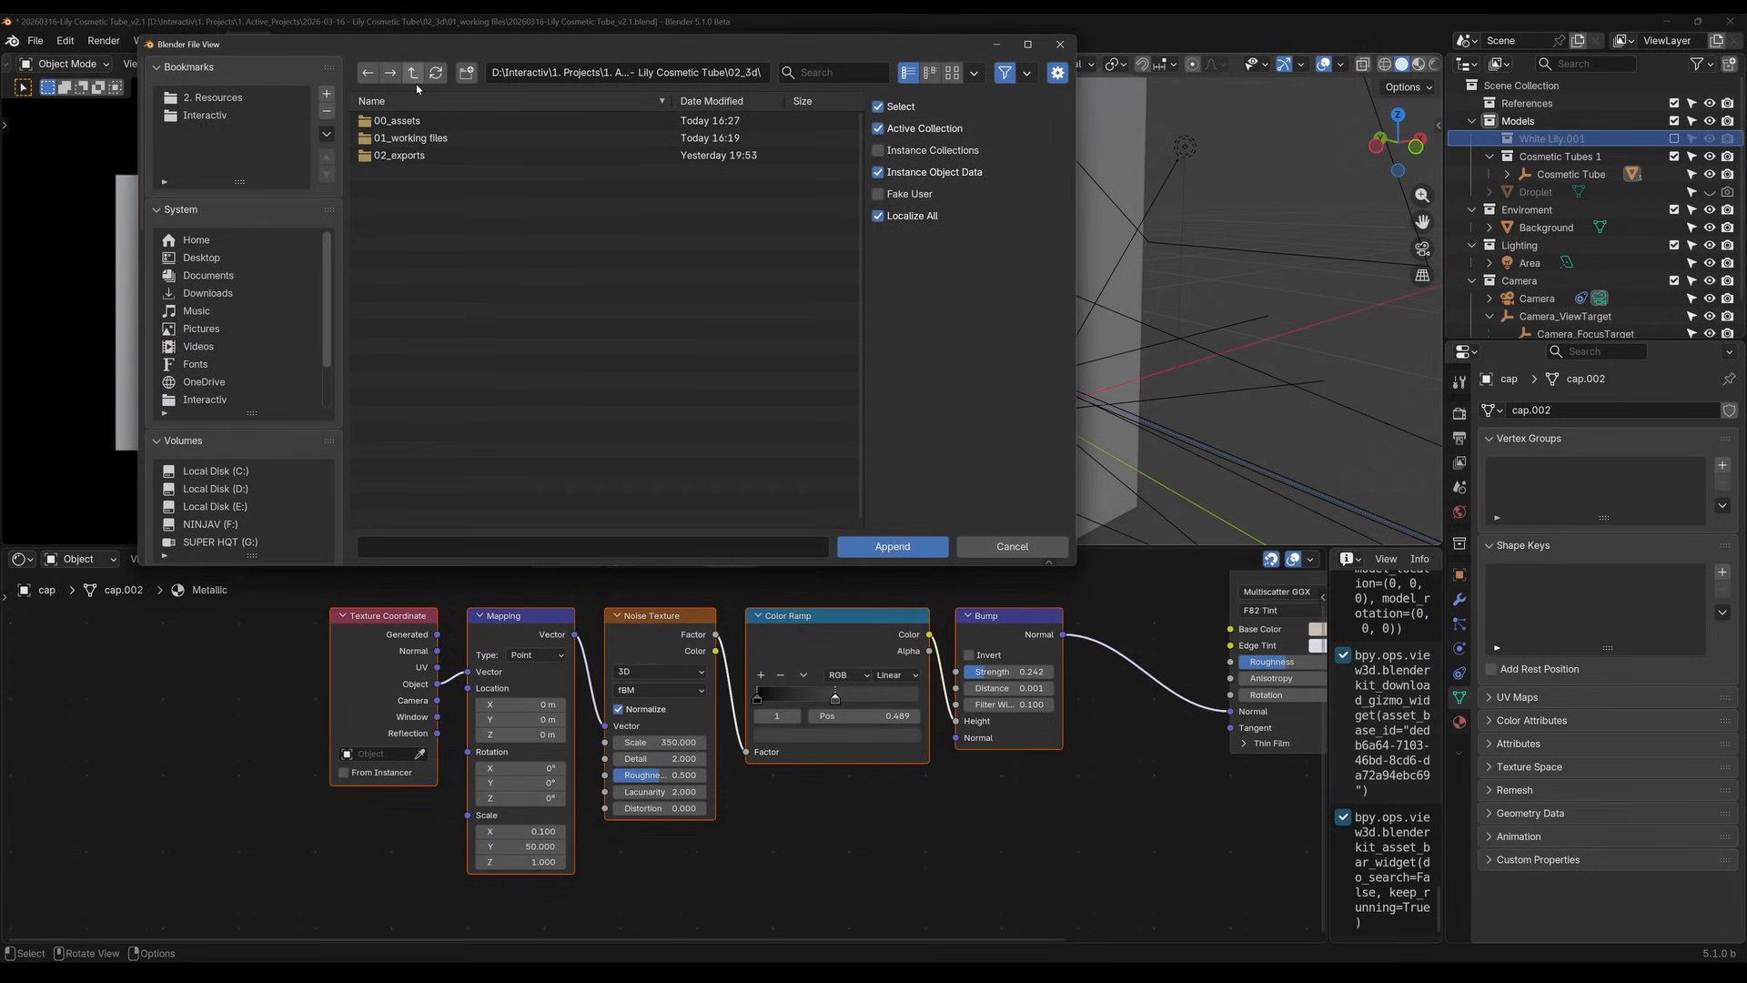
left_click(418, 122)
left_click(419, 125)
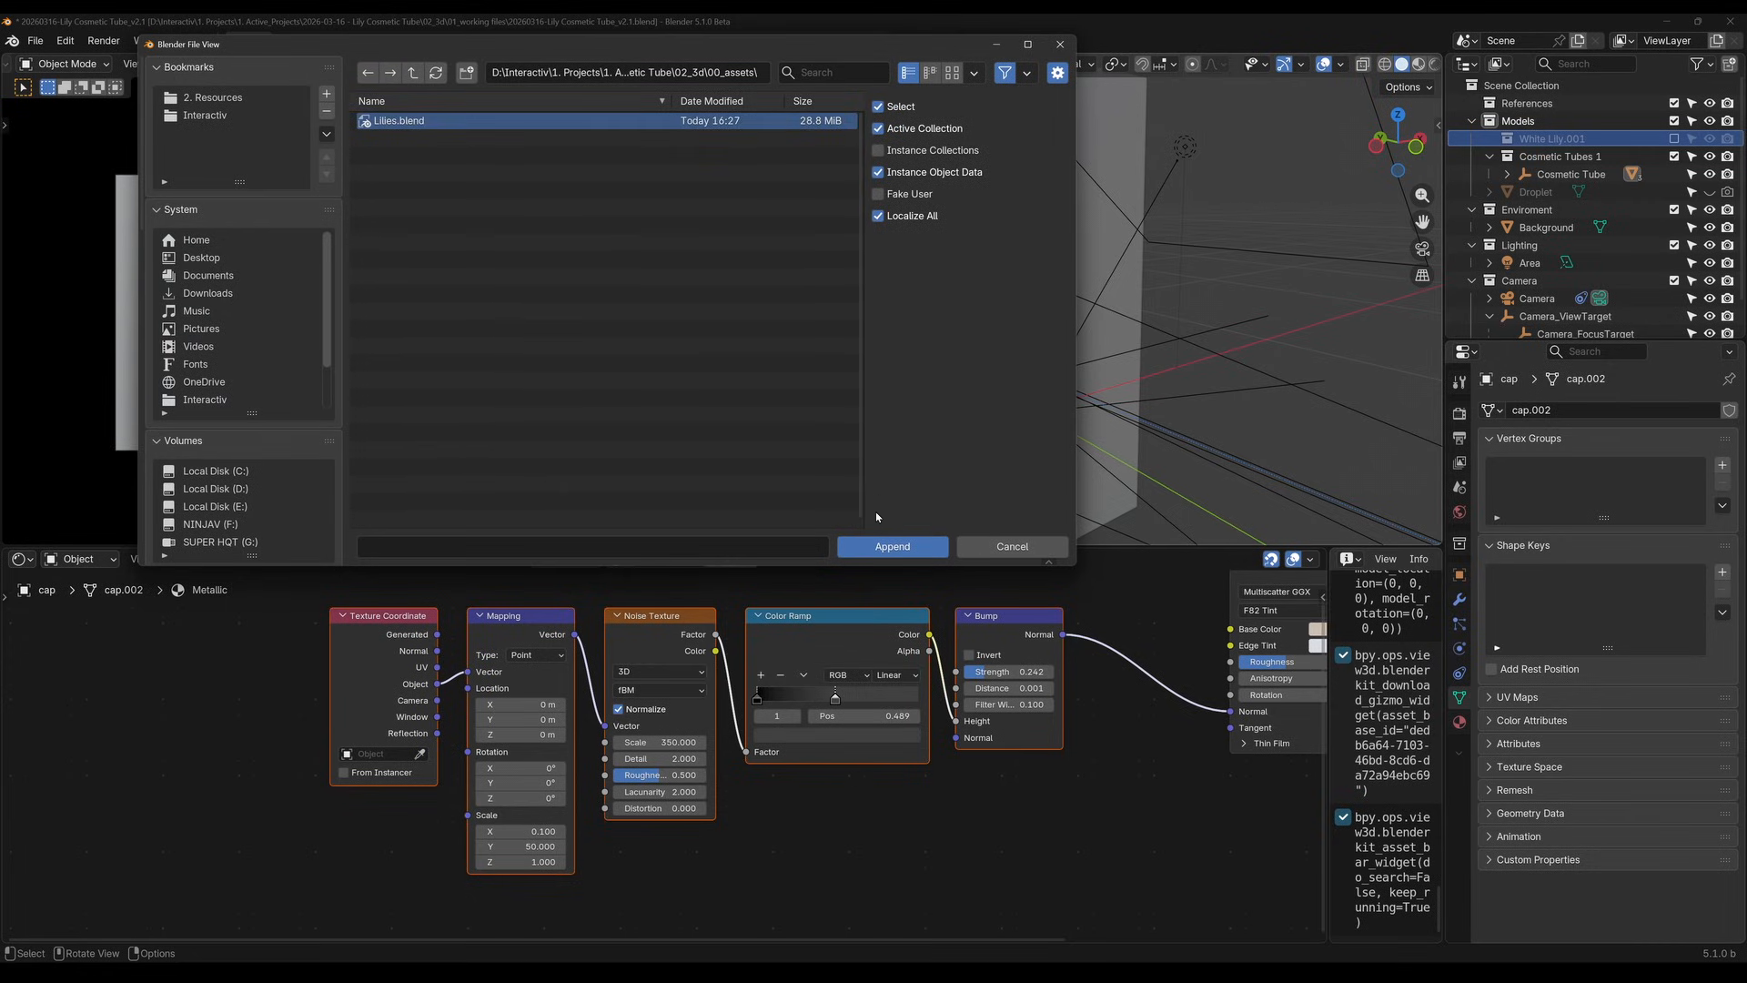
Append the White Lily collection from Lilies.blend into the scene
left_click(890, 546)
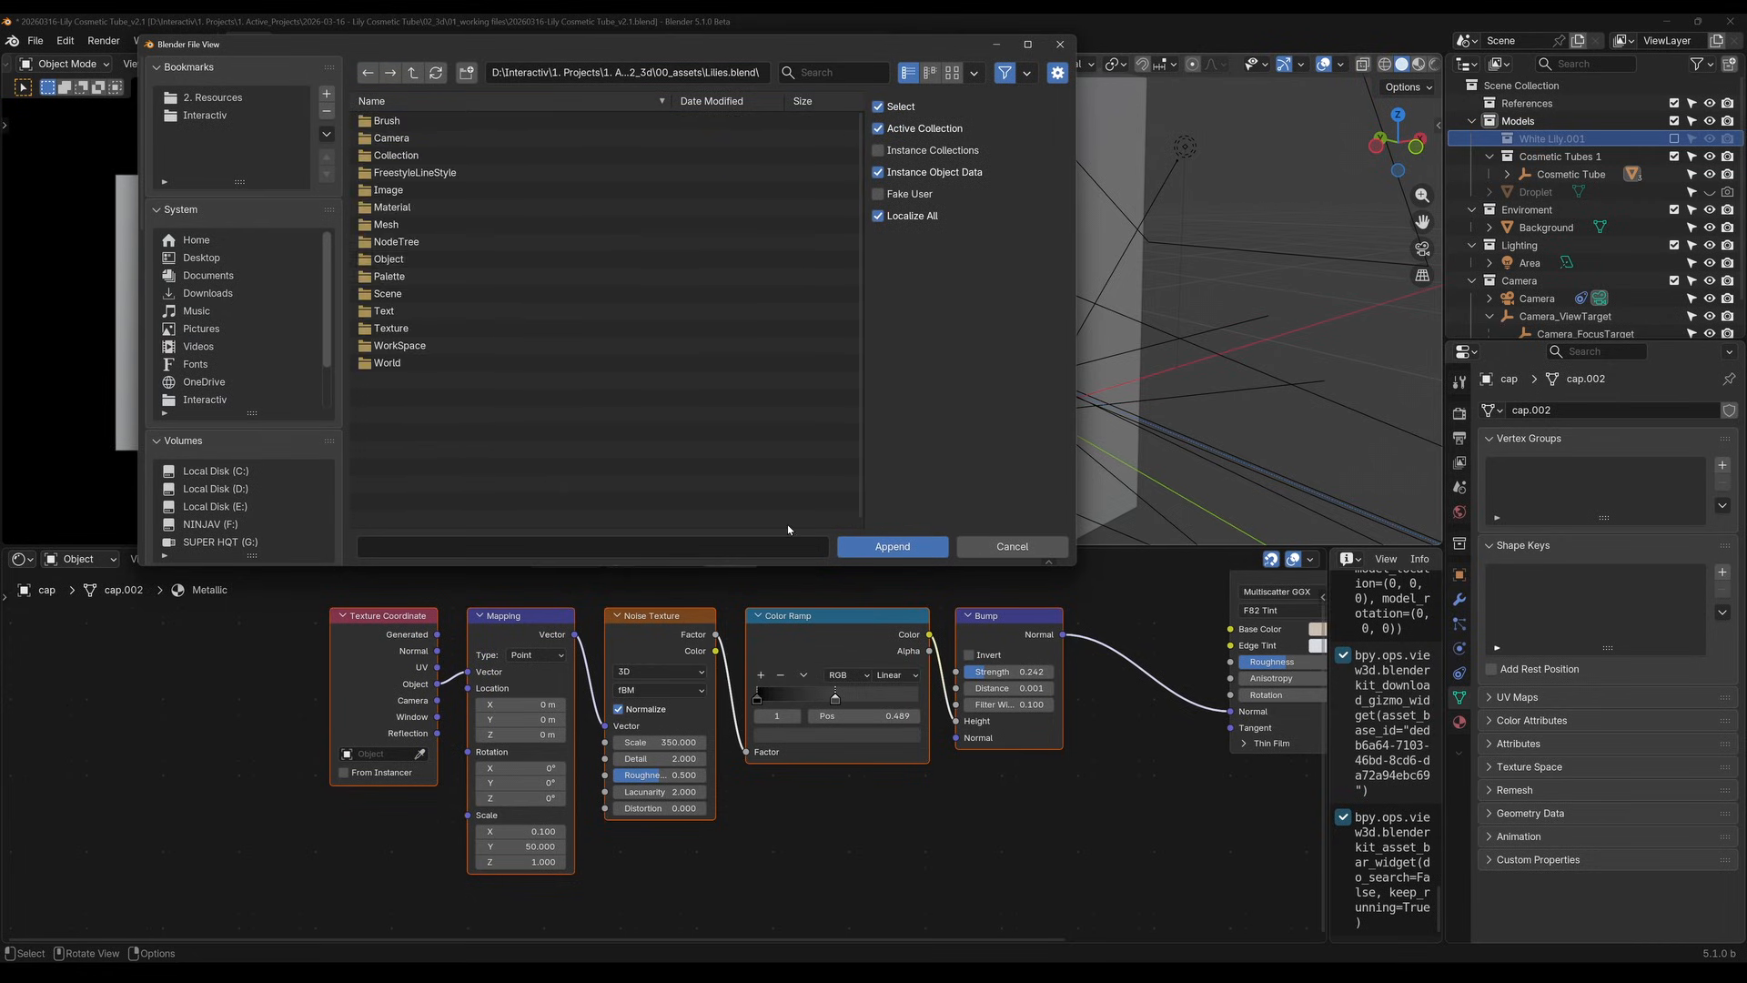
double_click(414, 157)
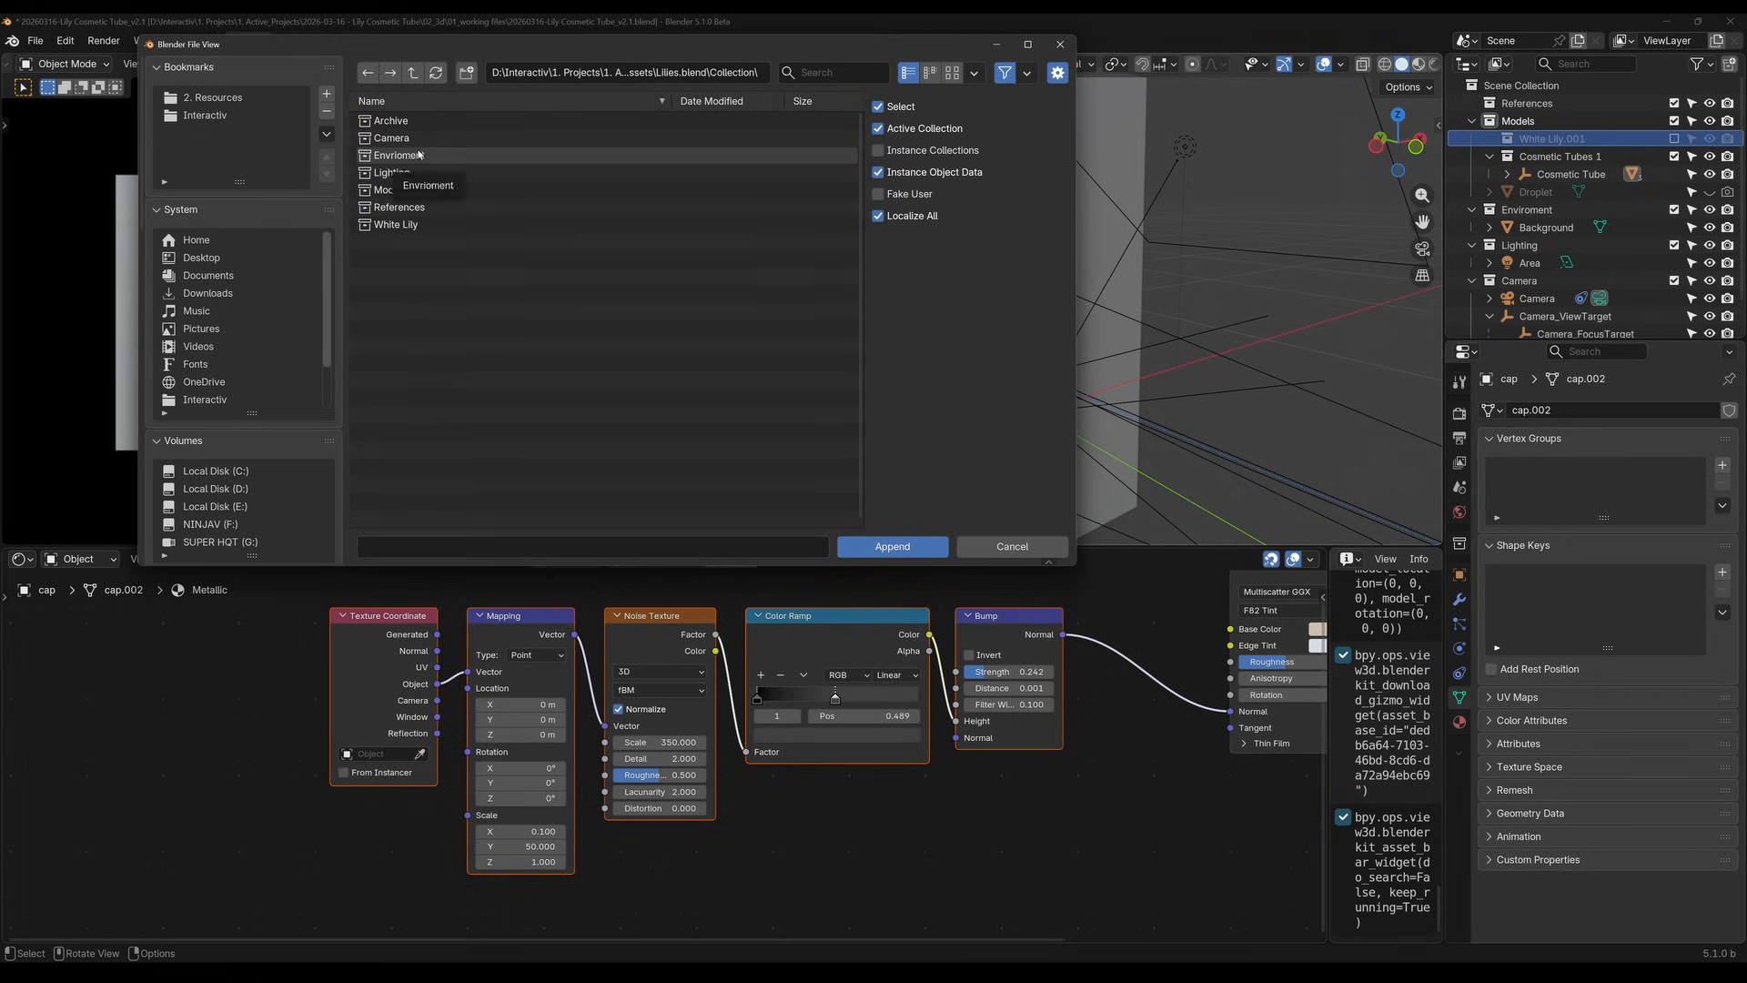
left_click(441, 225)
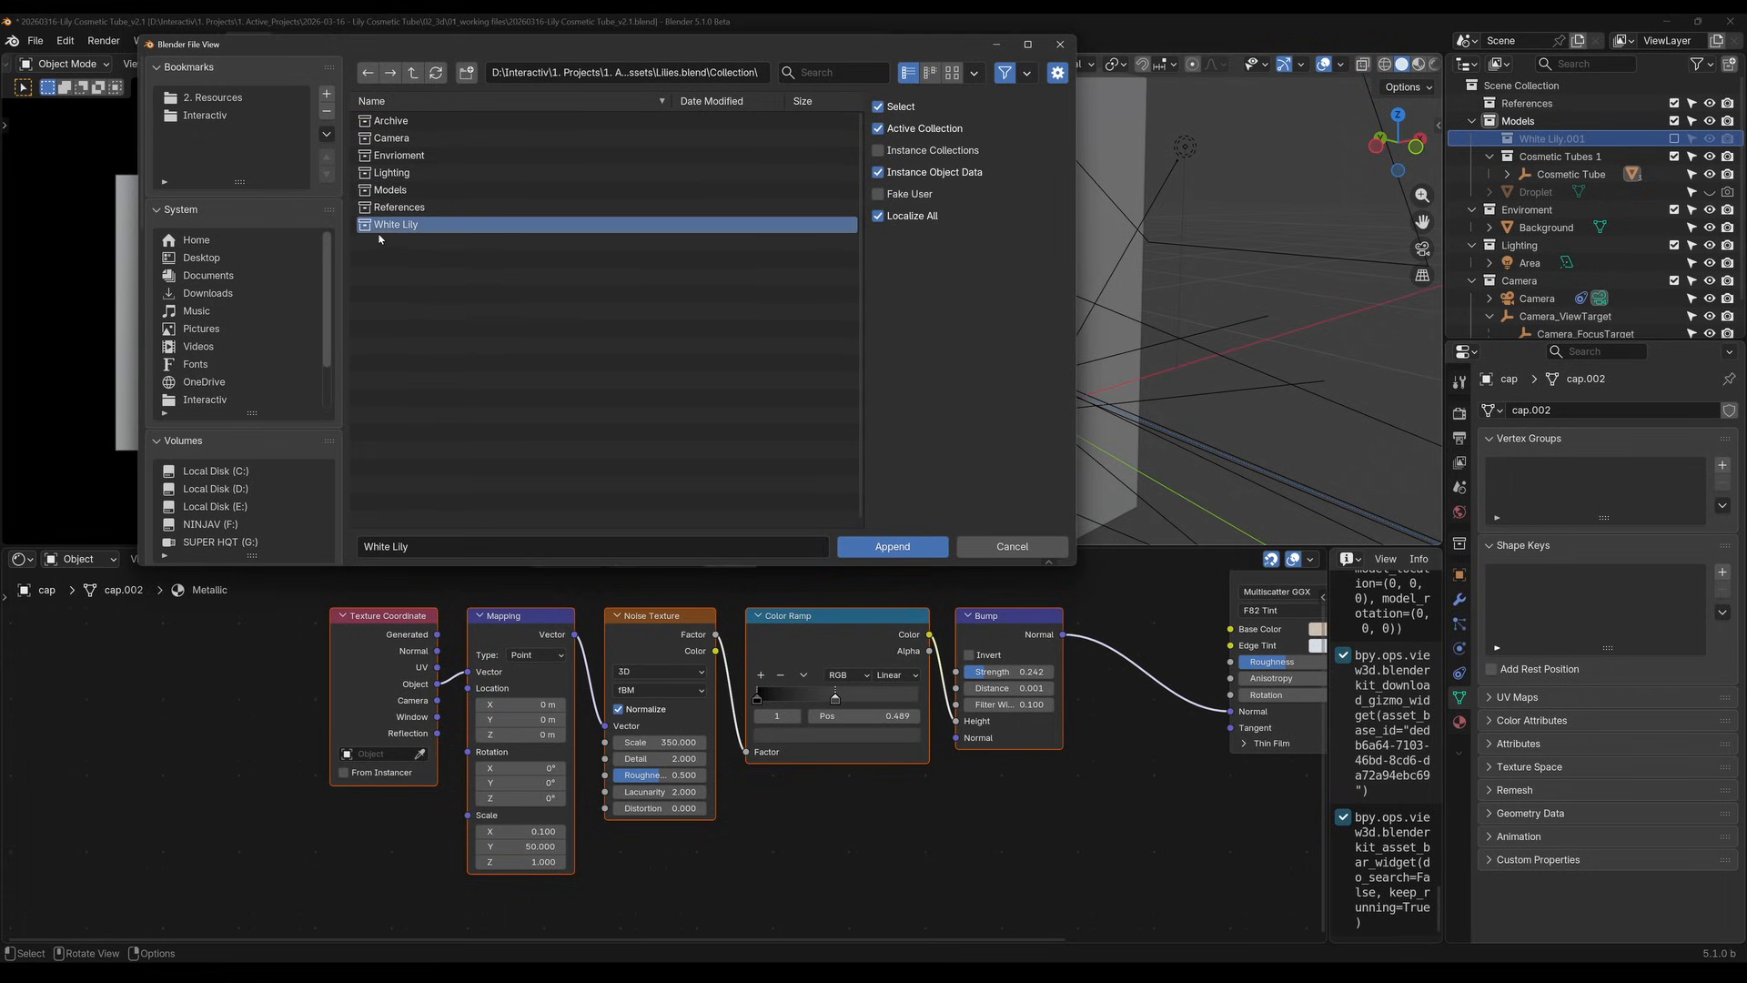
left_click(878, 554)
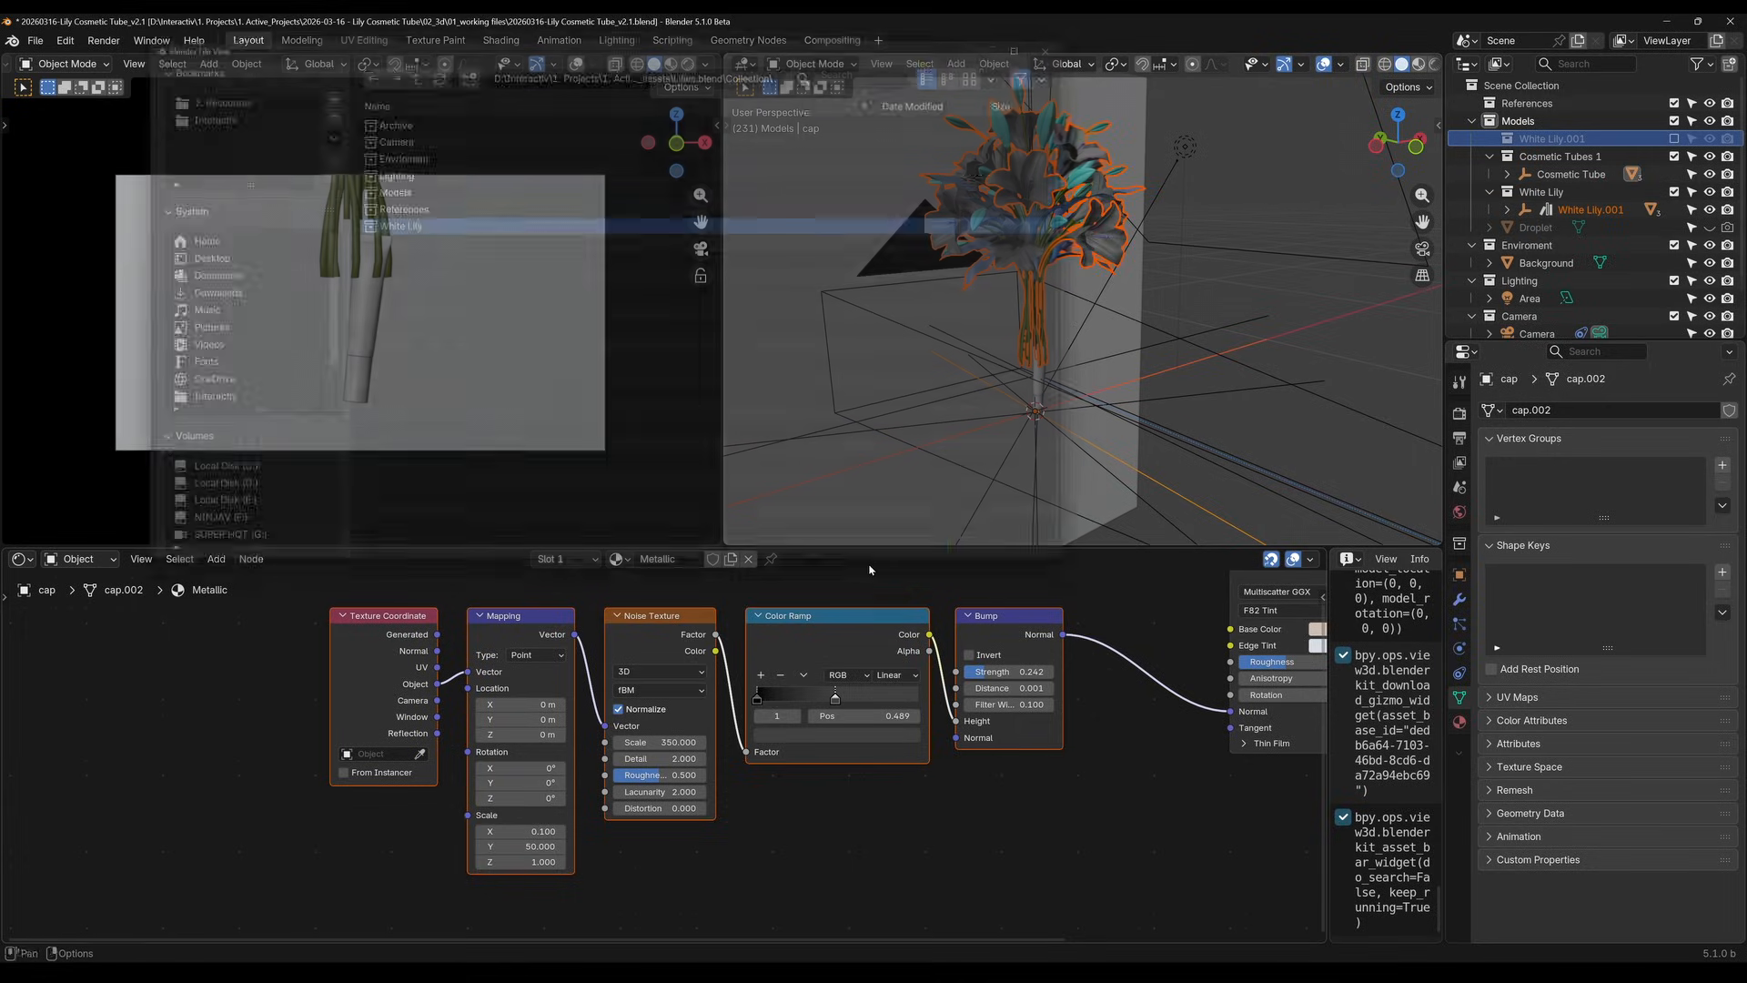
scroll(1103, 433, "down", 3)
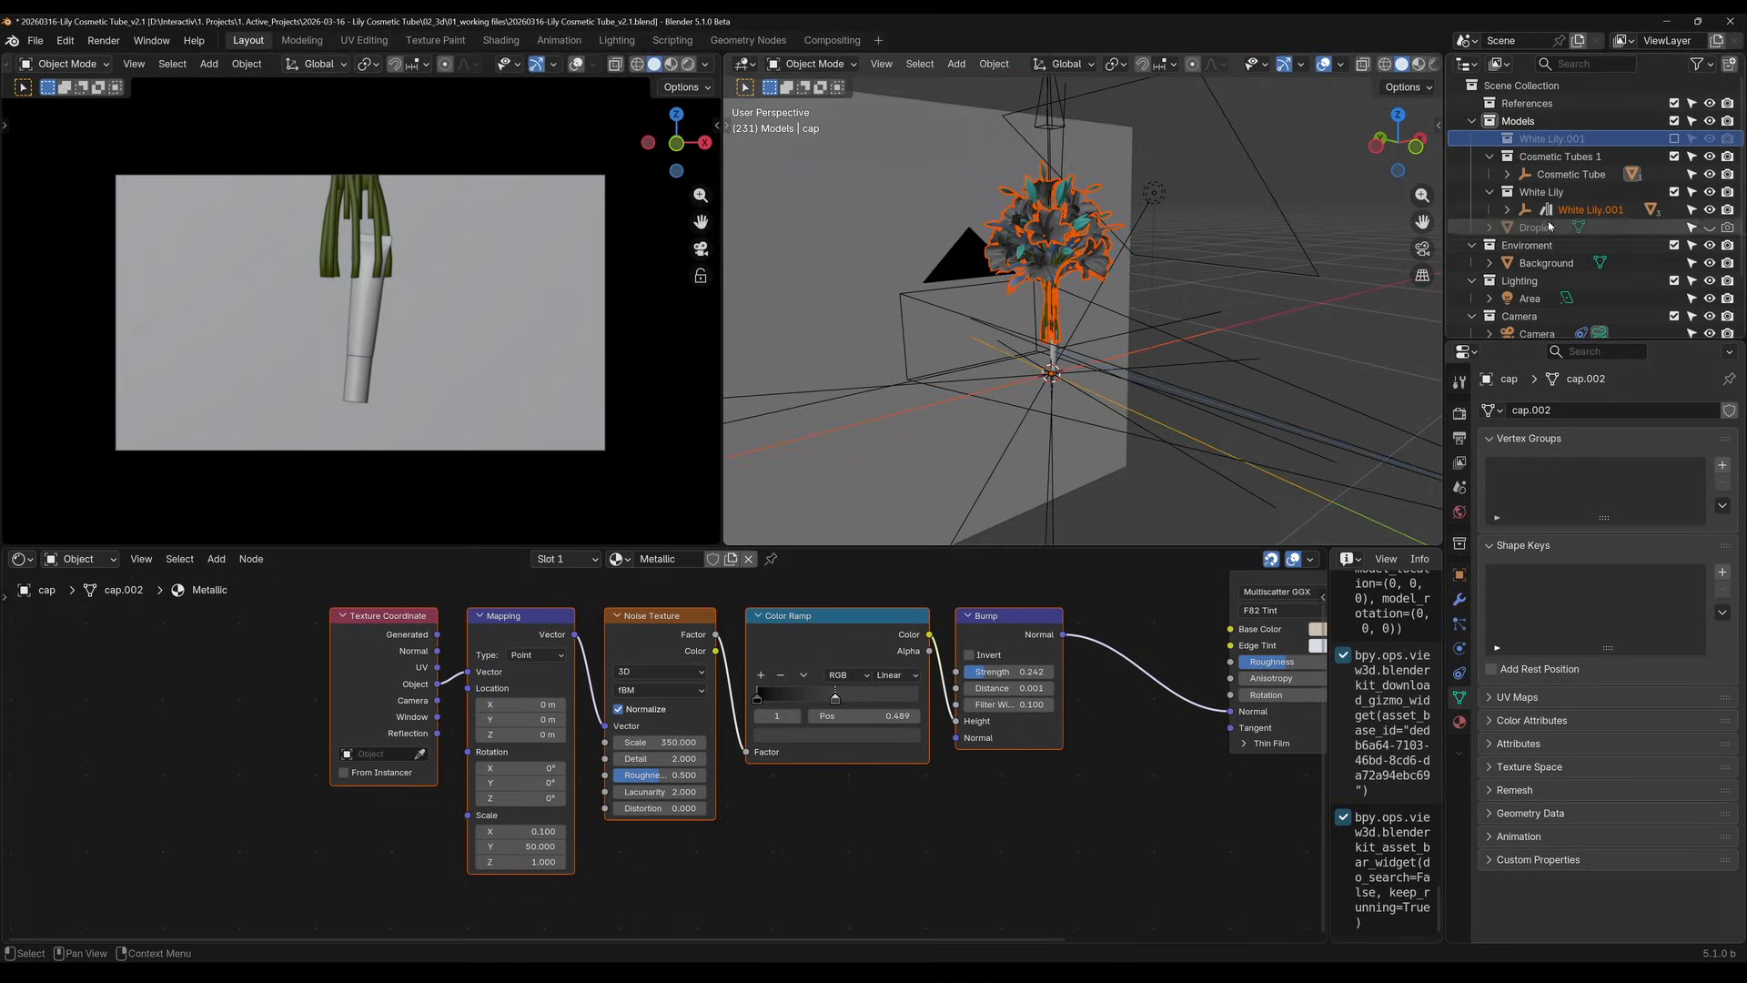
Expand the appended White Lily.001 hierarchy and select Flower.003 and Flower.004 in turn to check which lilies they are
left_click(1507, 209)
left_click(1582, 244)
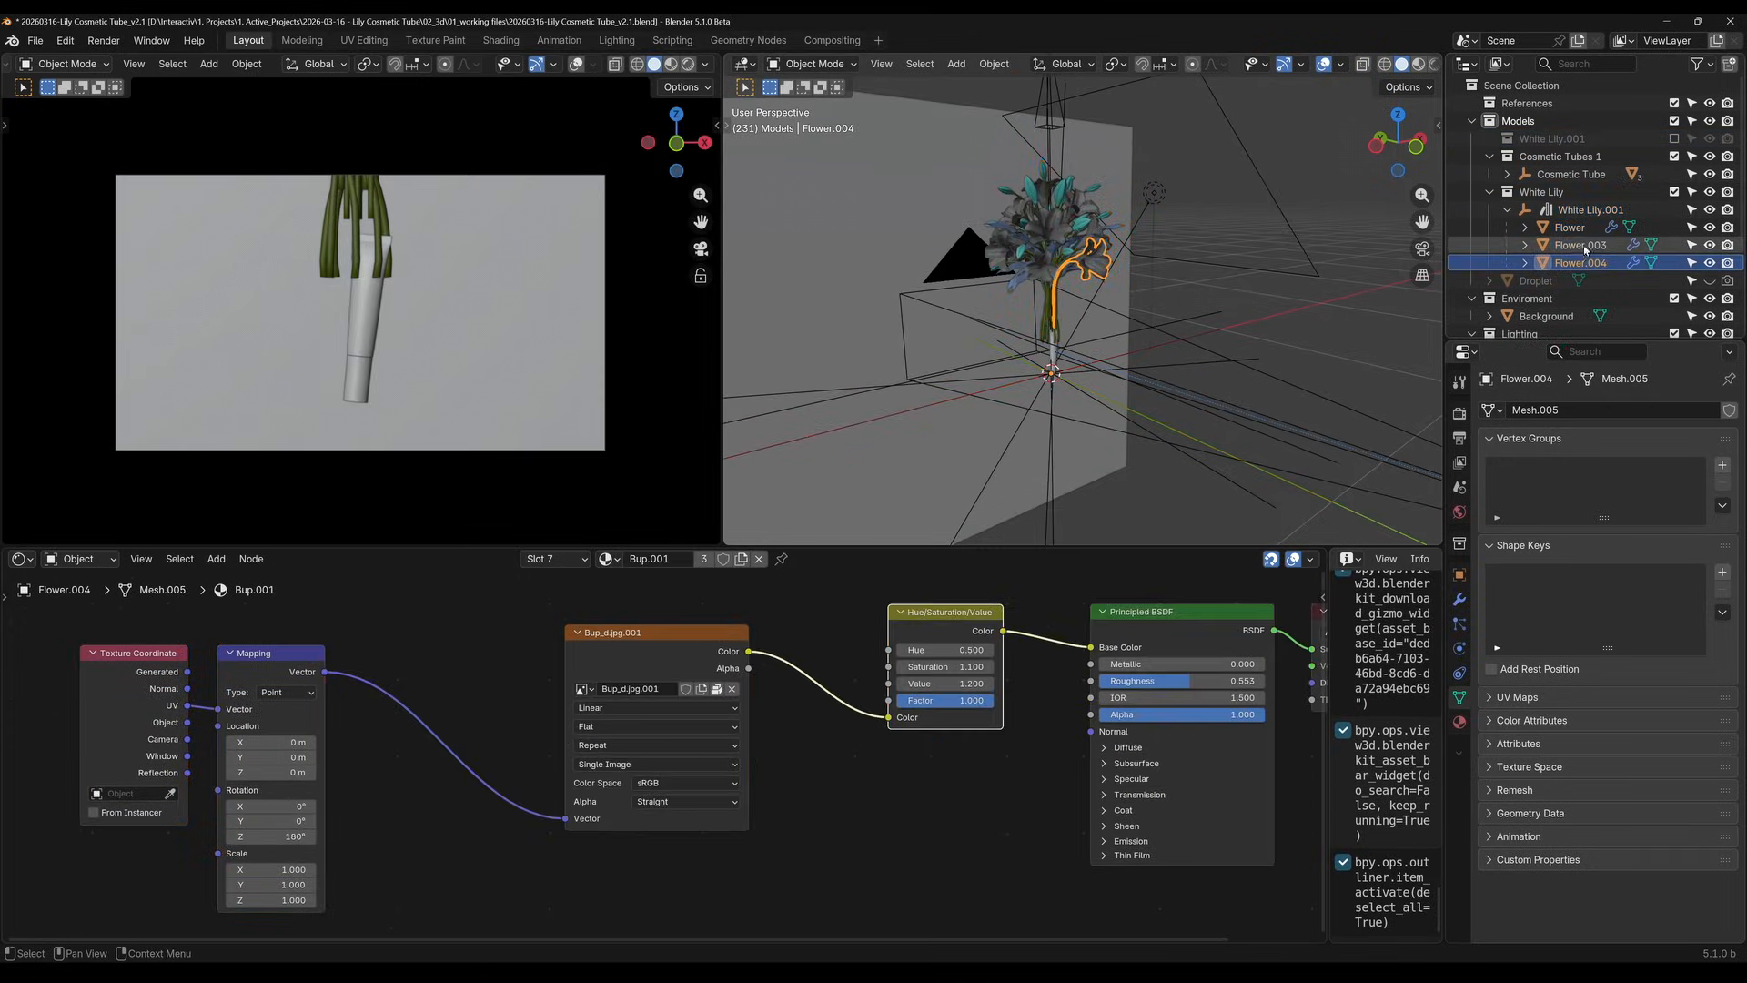
left_click(1581, 245)
scroll(544, 337, "down", 1)
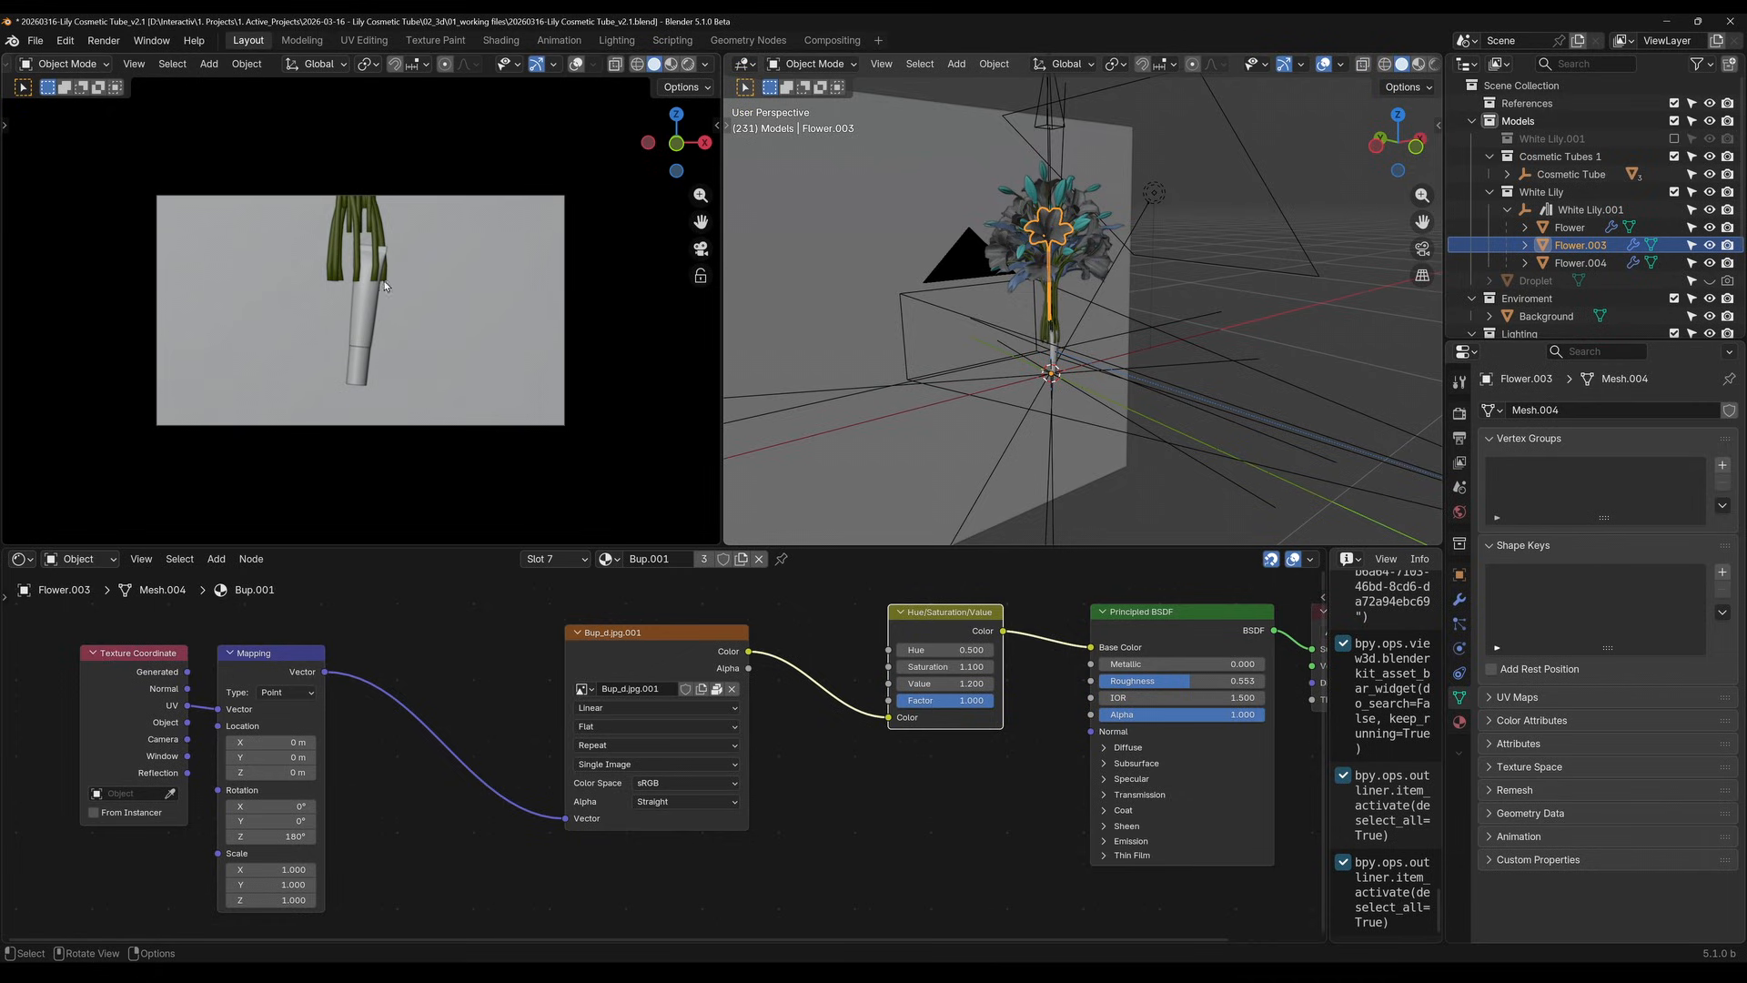
left_click(1606, 266)
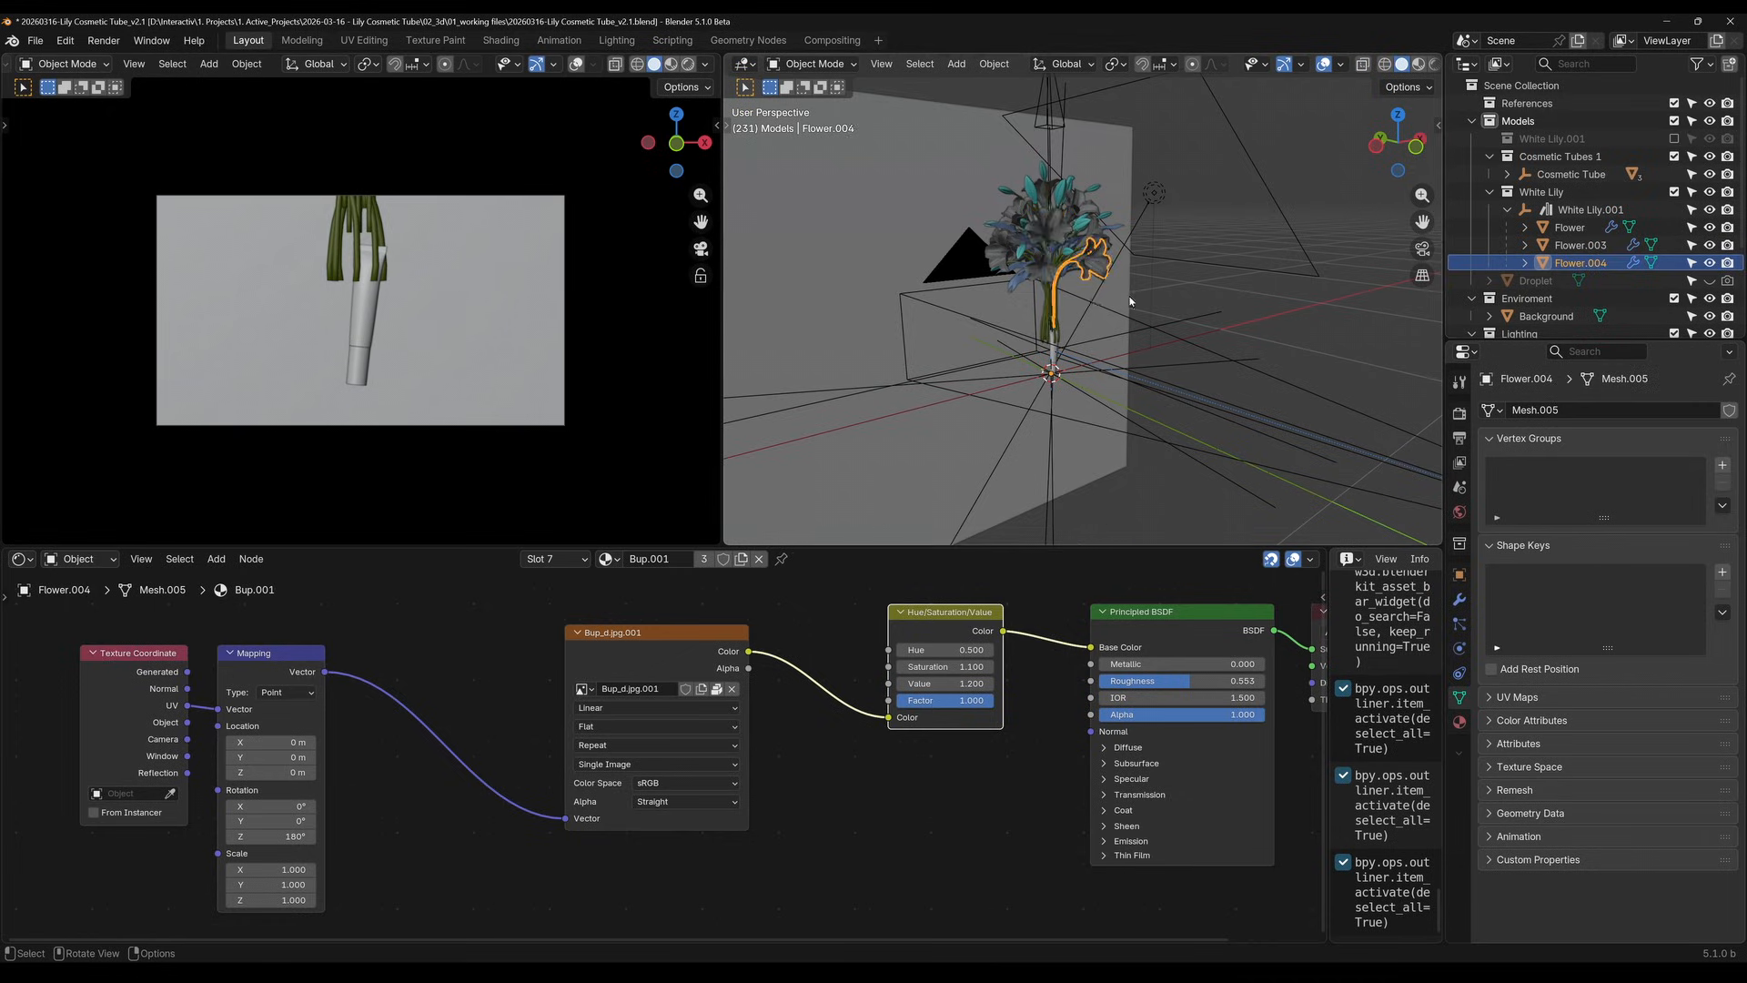
Add a Subdivision Surface modifier to the drooping lily Flower.004
scroll(1108, 191, "up", 6)
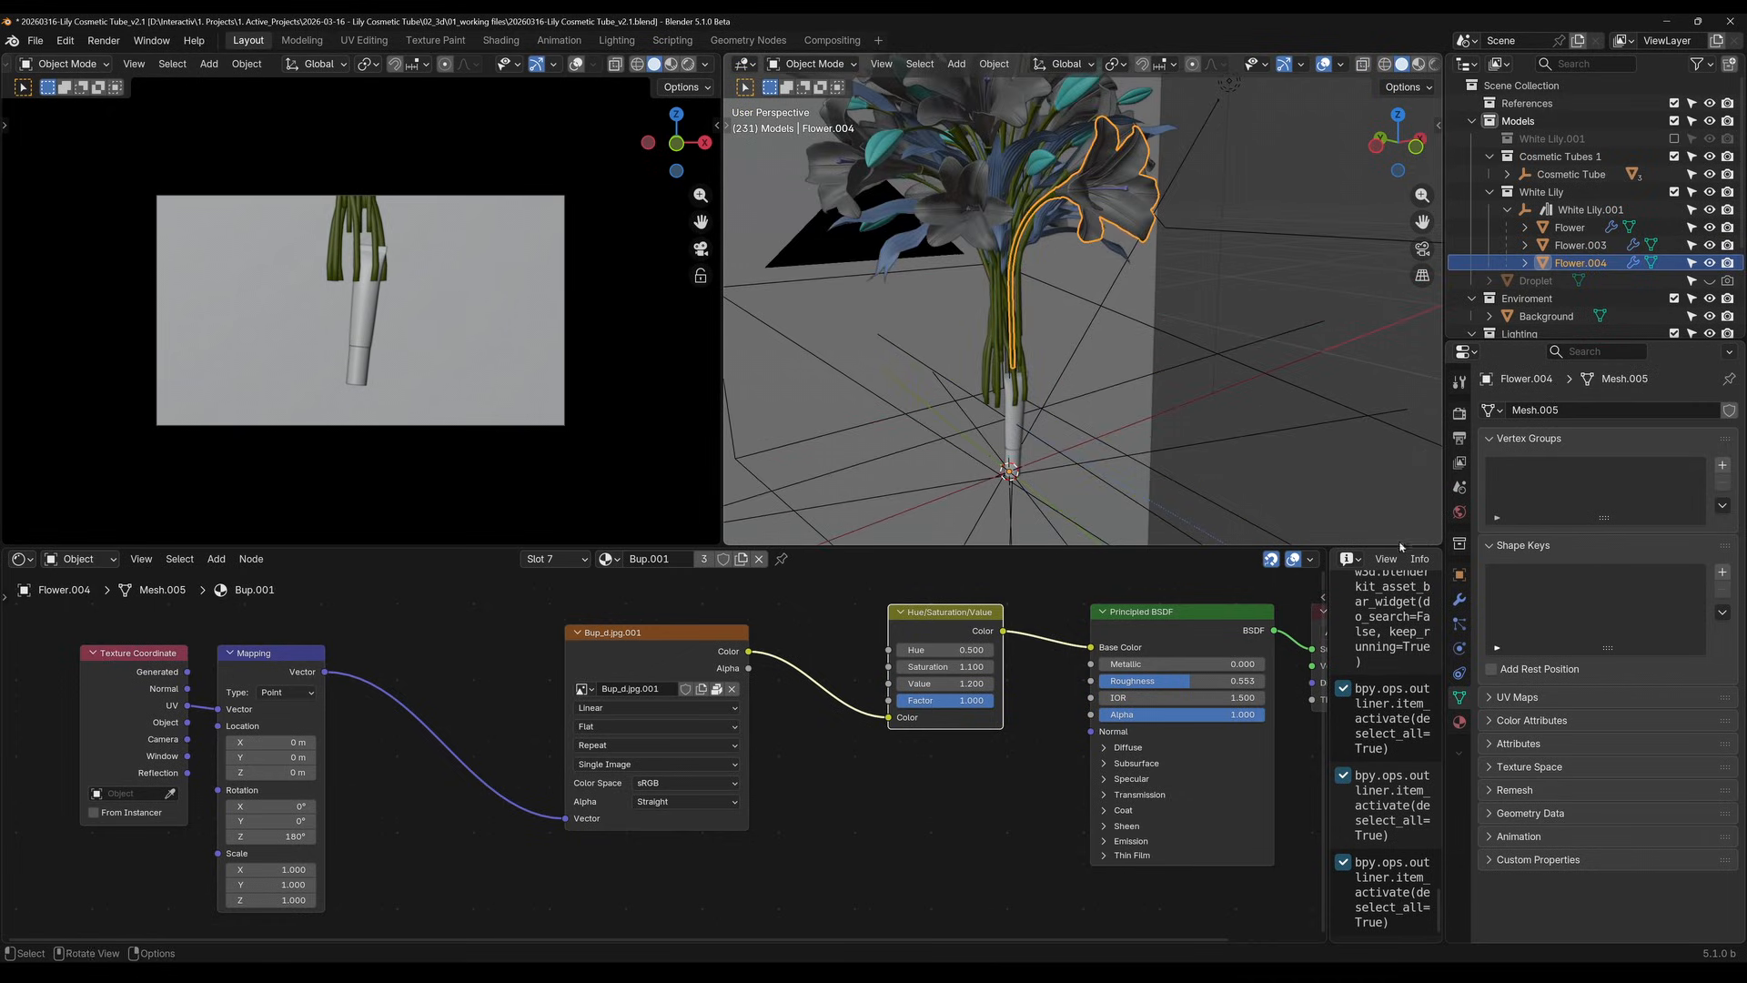
left_click(1459, 600)
key("shift+a")
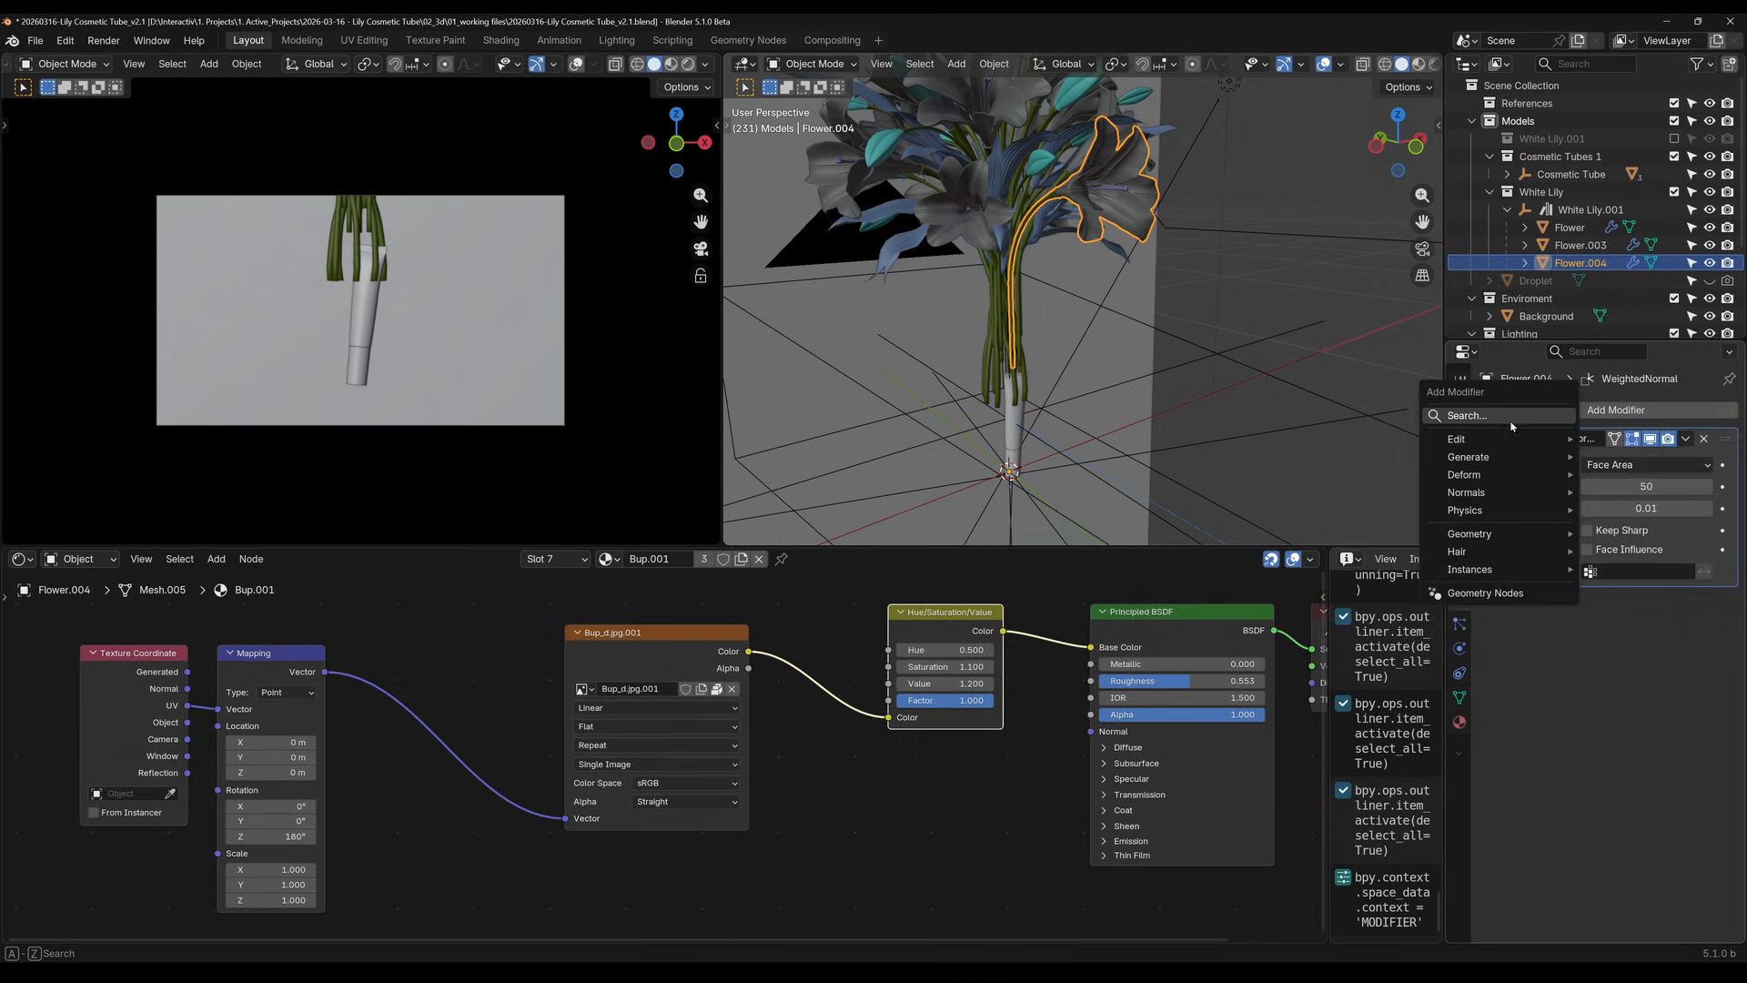
left_click(1509, 419)
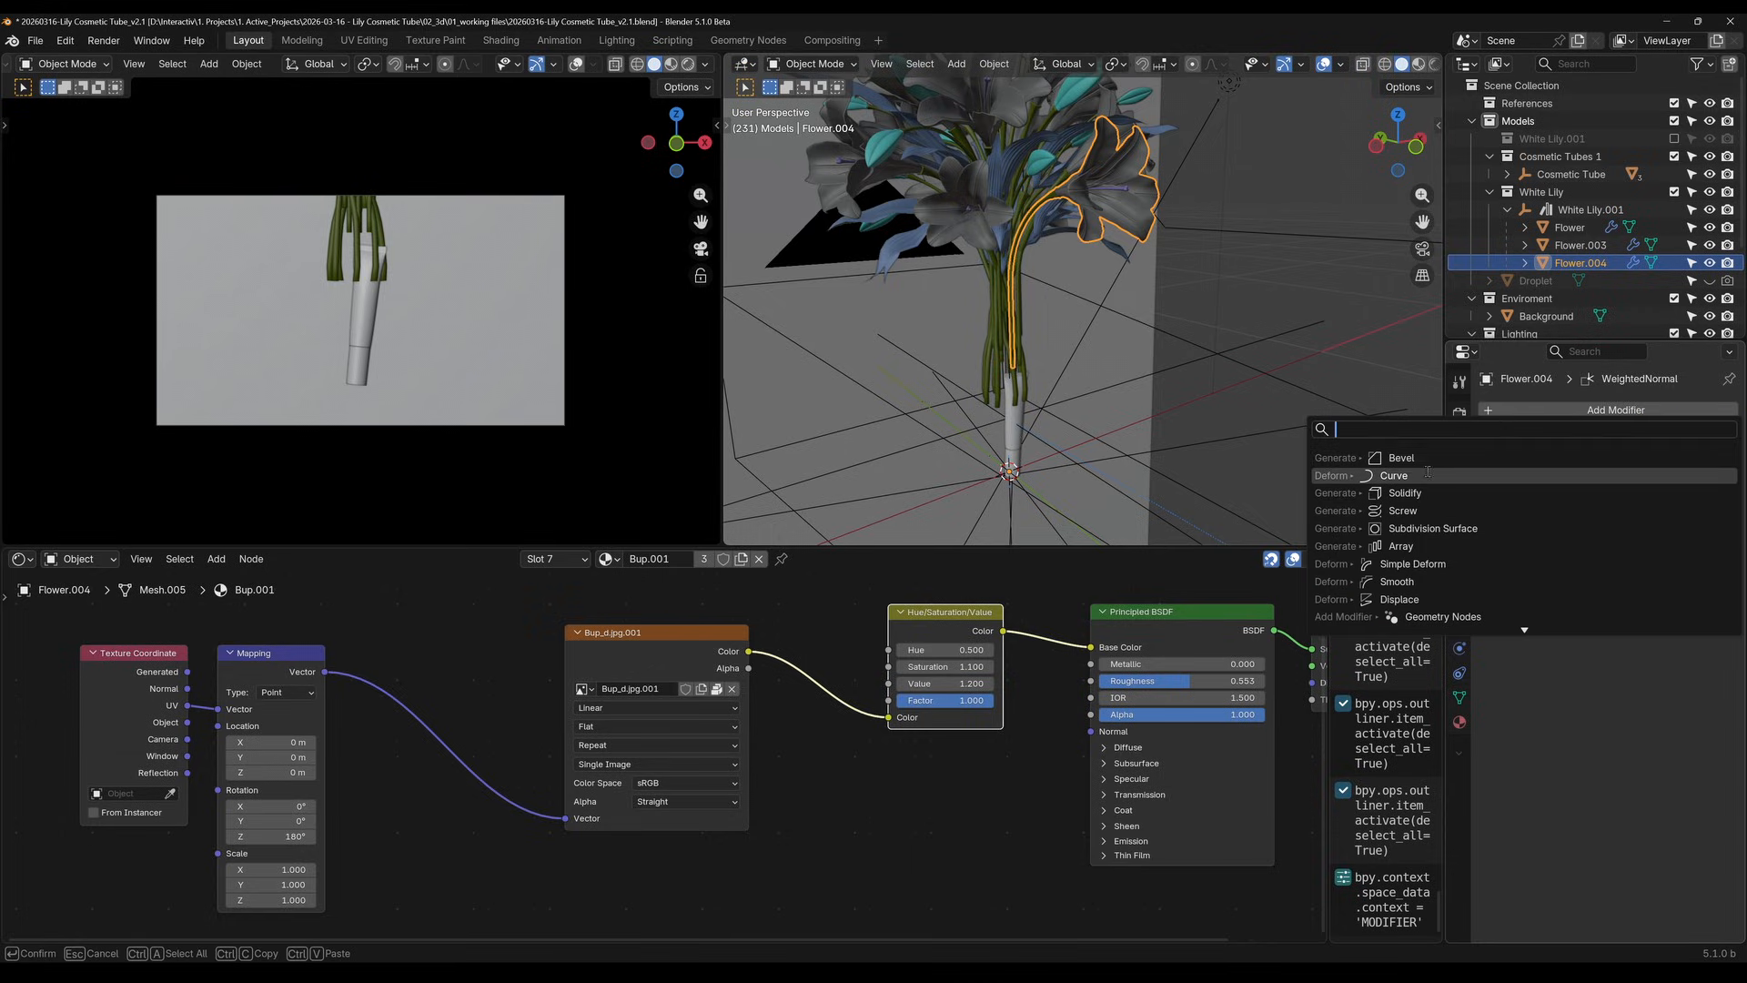
left_click(1434, 530)
middle_click_drag(1097, 194, 979, 459, "shift")
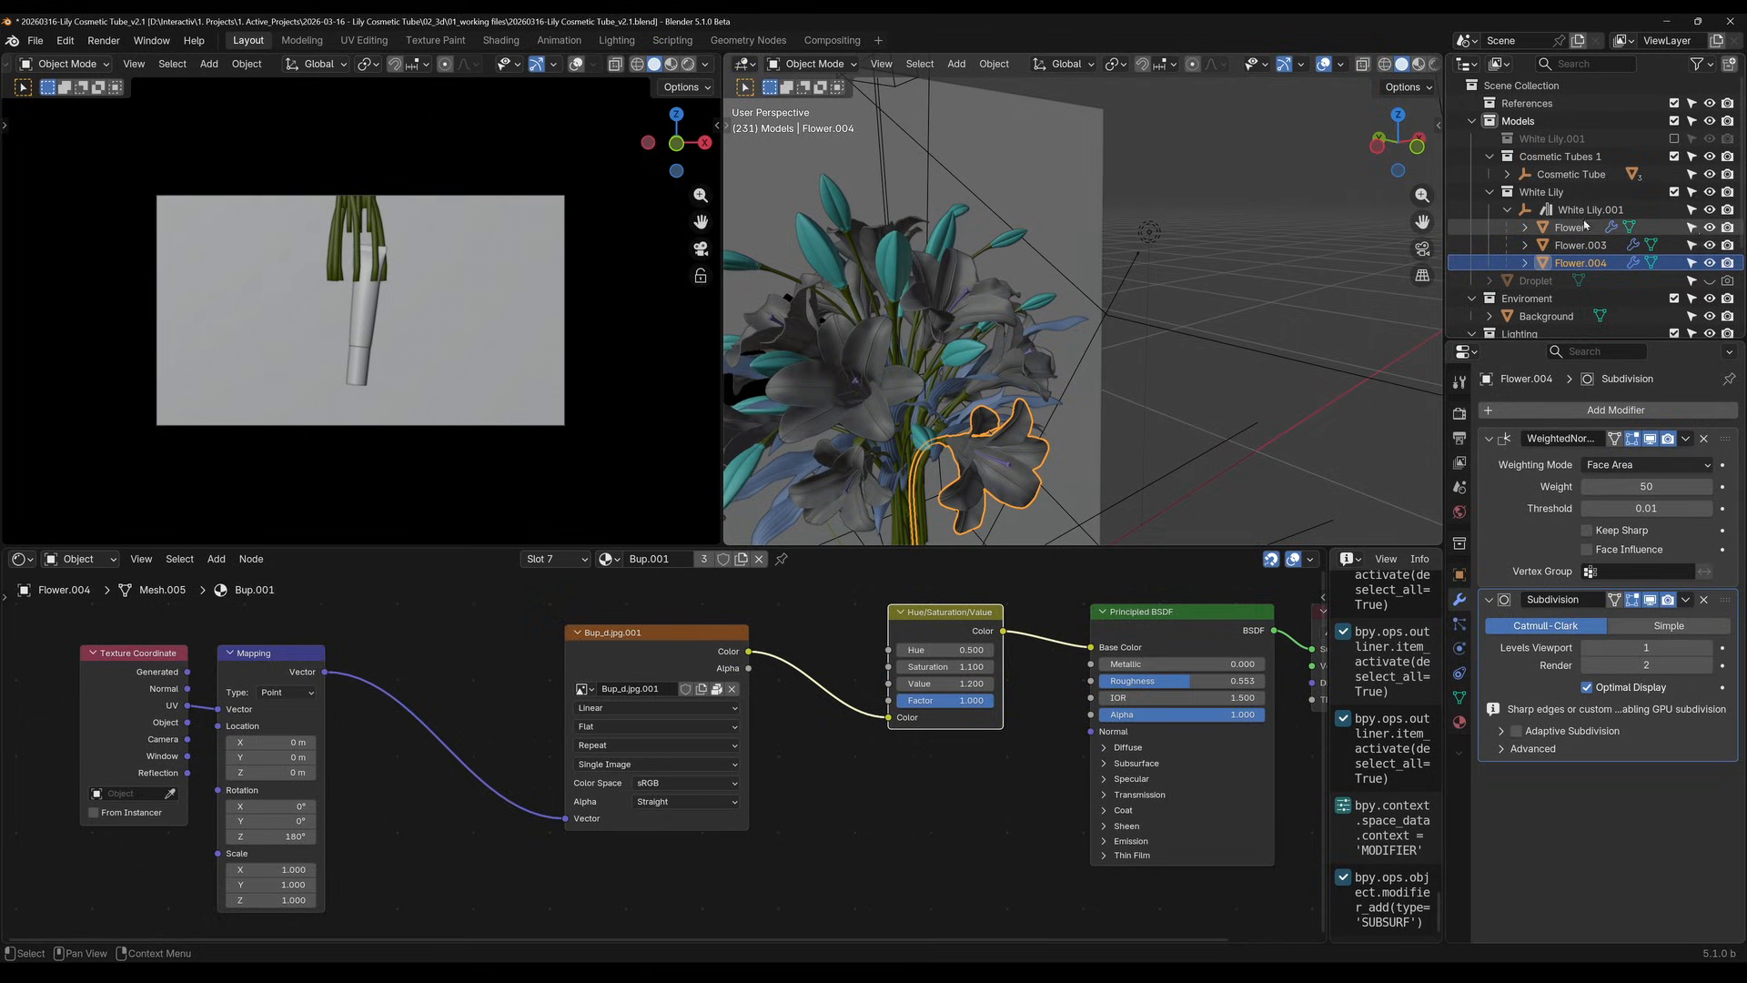
Exclude the appended White Lily collection from the view layer and enable the White Lily.001 collection with the two arranged lilies
left_click(1675, 192)
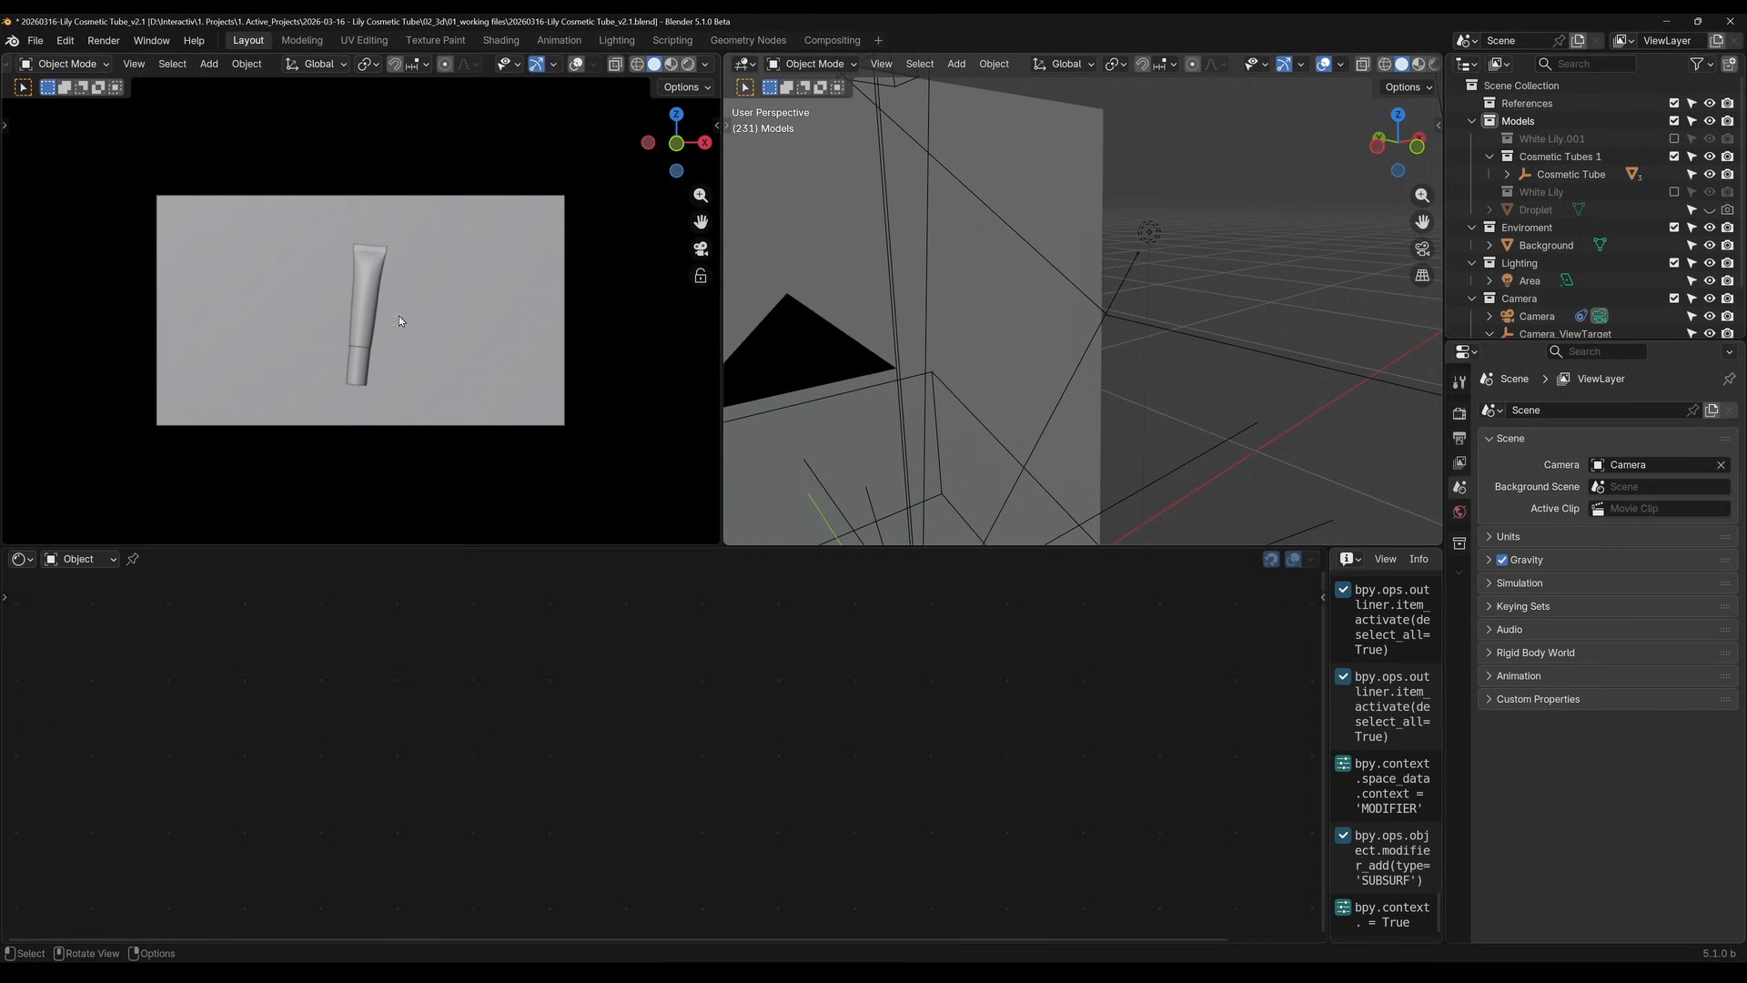
left_click(1674, 139)
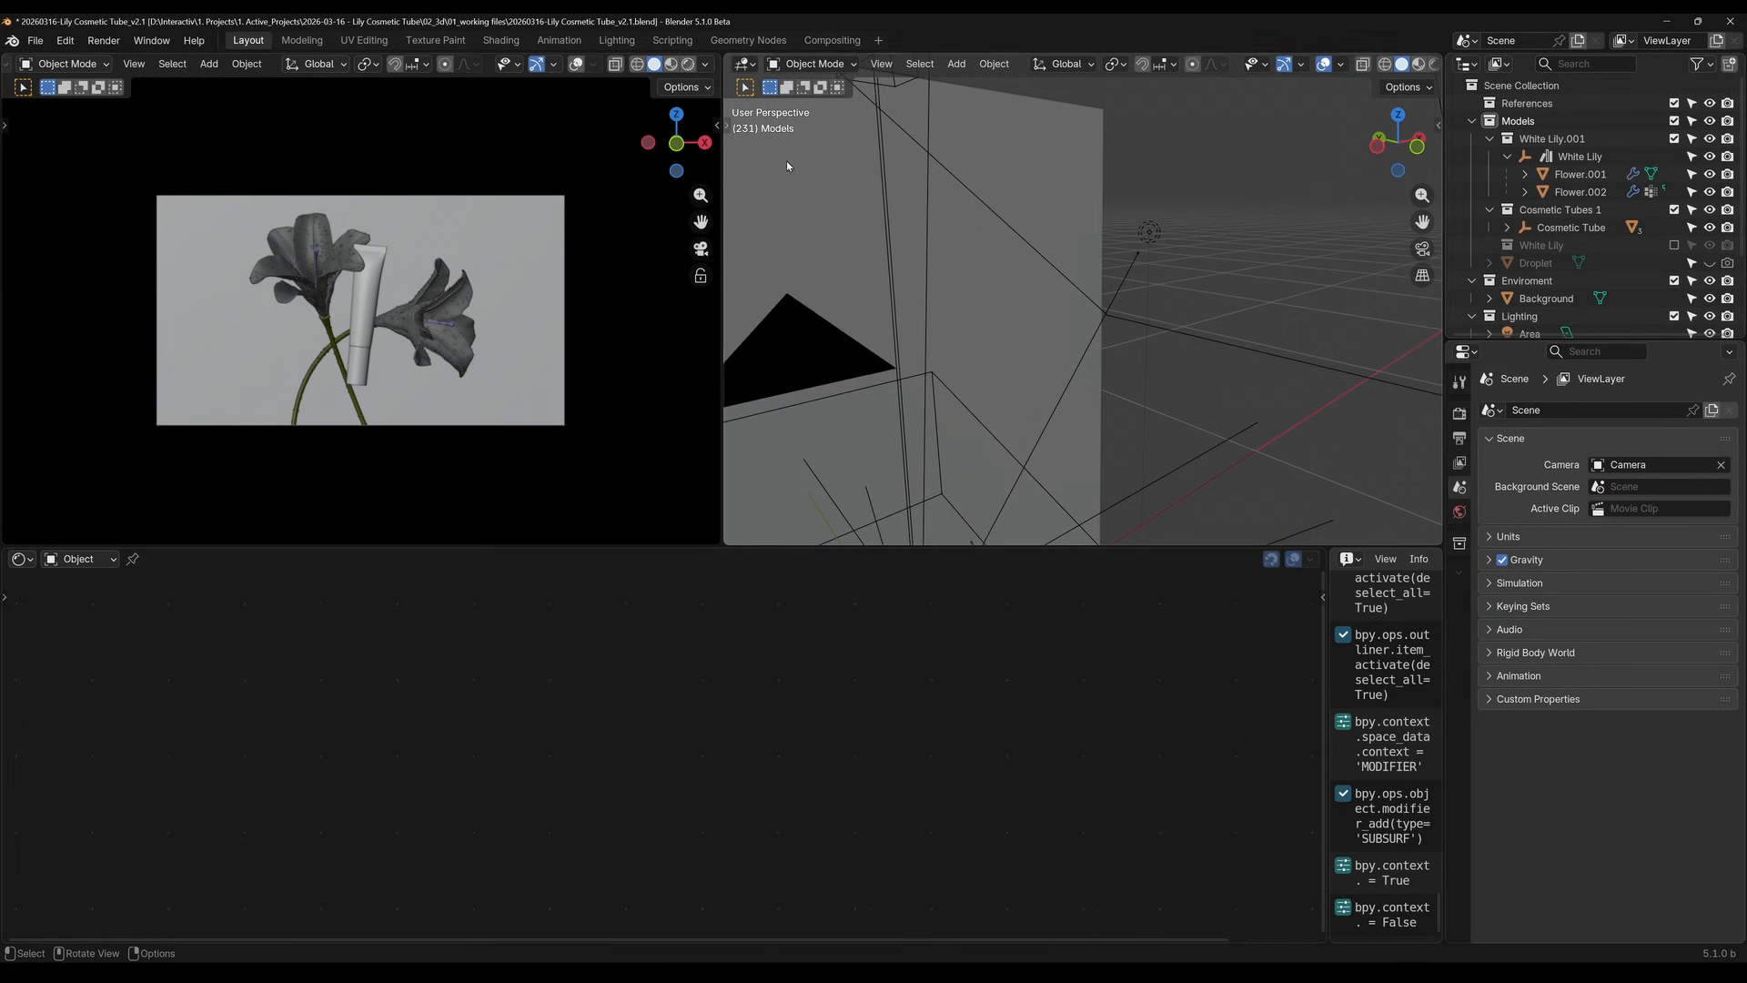
scroll(581, 232, "up", 4)
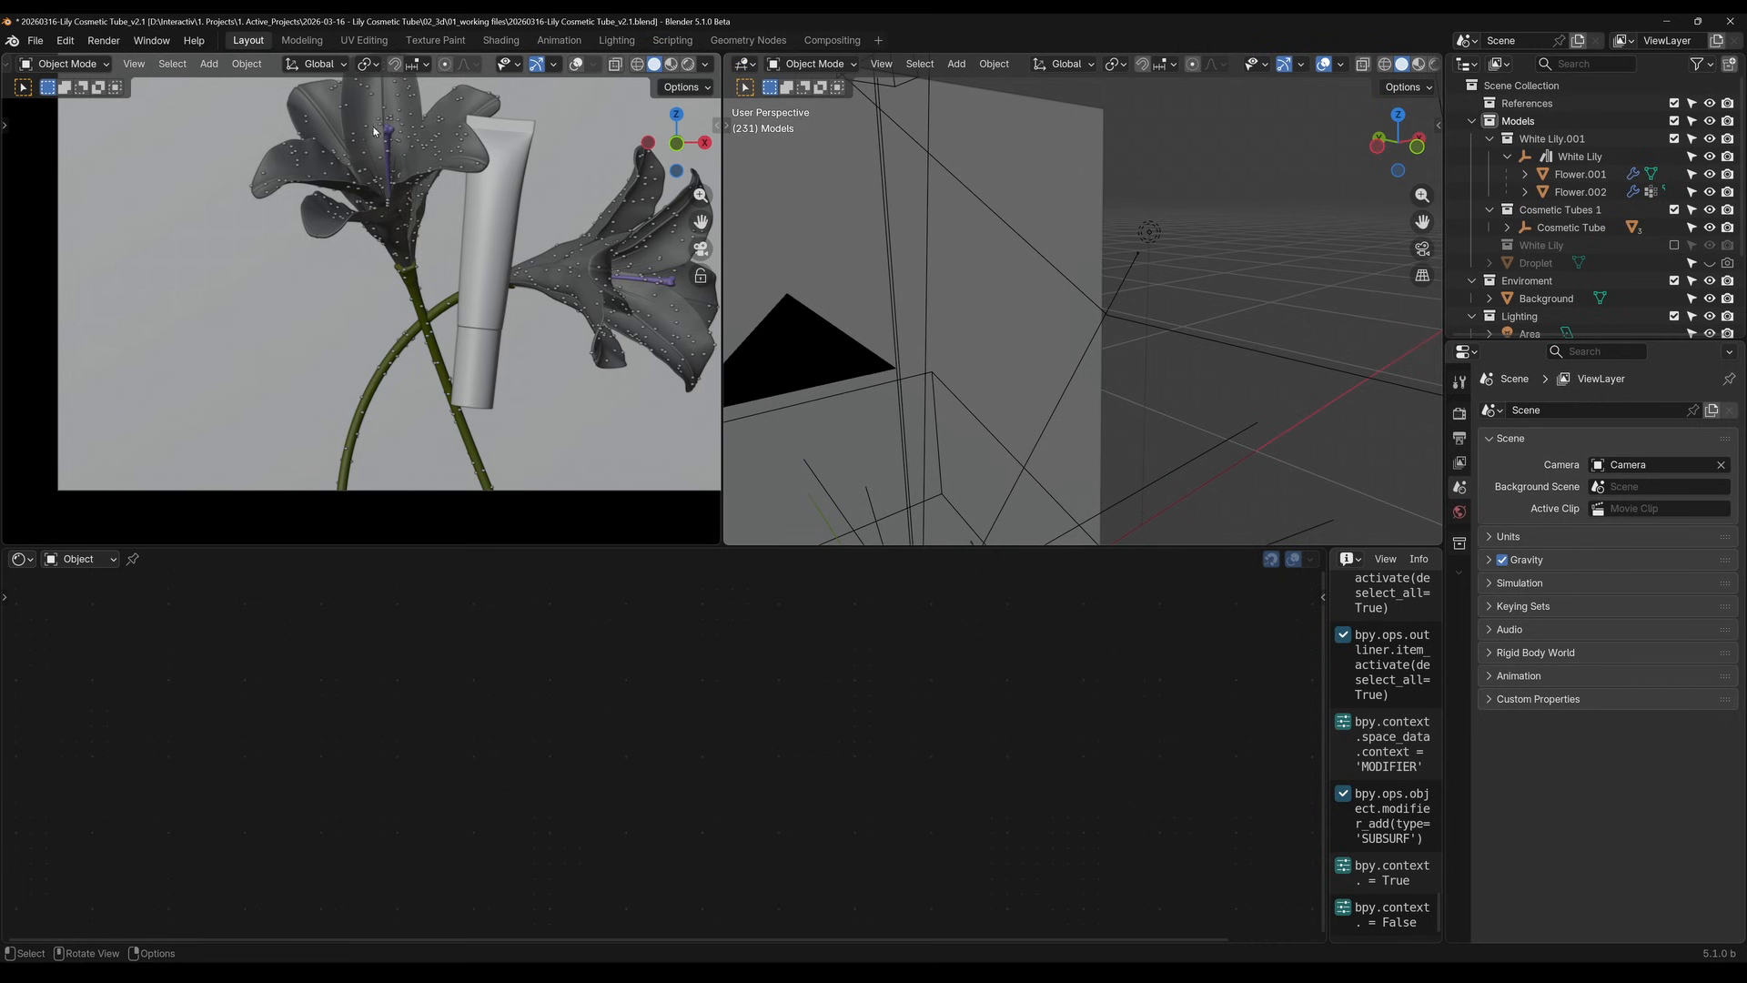
middle_click_drag(451, 340, 434, 435, "shift")
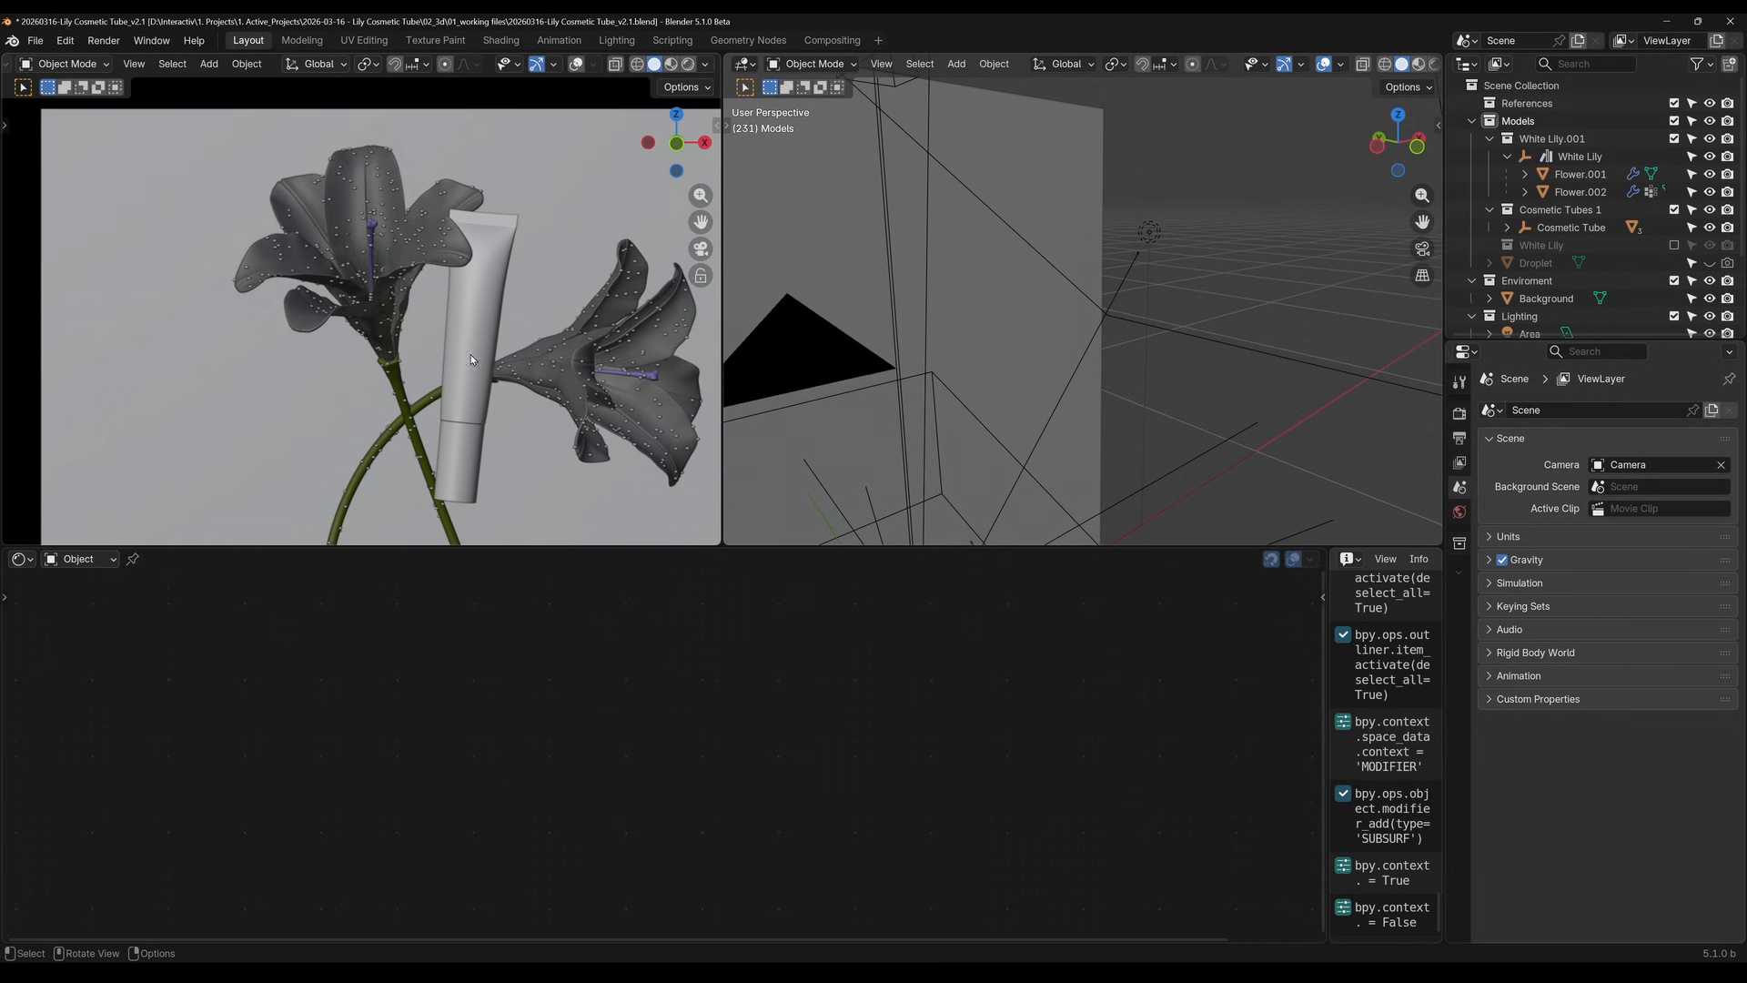
scroll(522, 381, "down", 3)
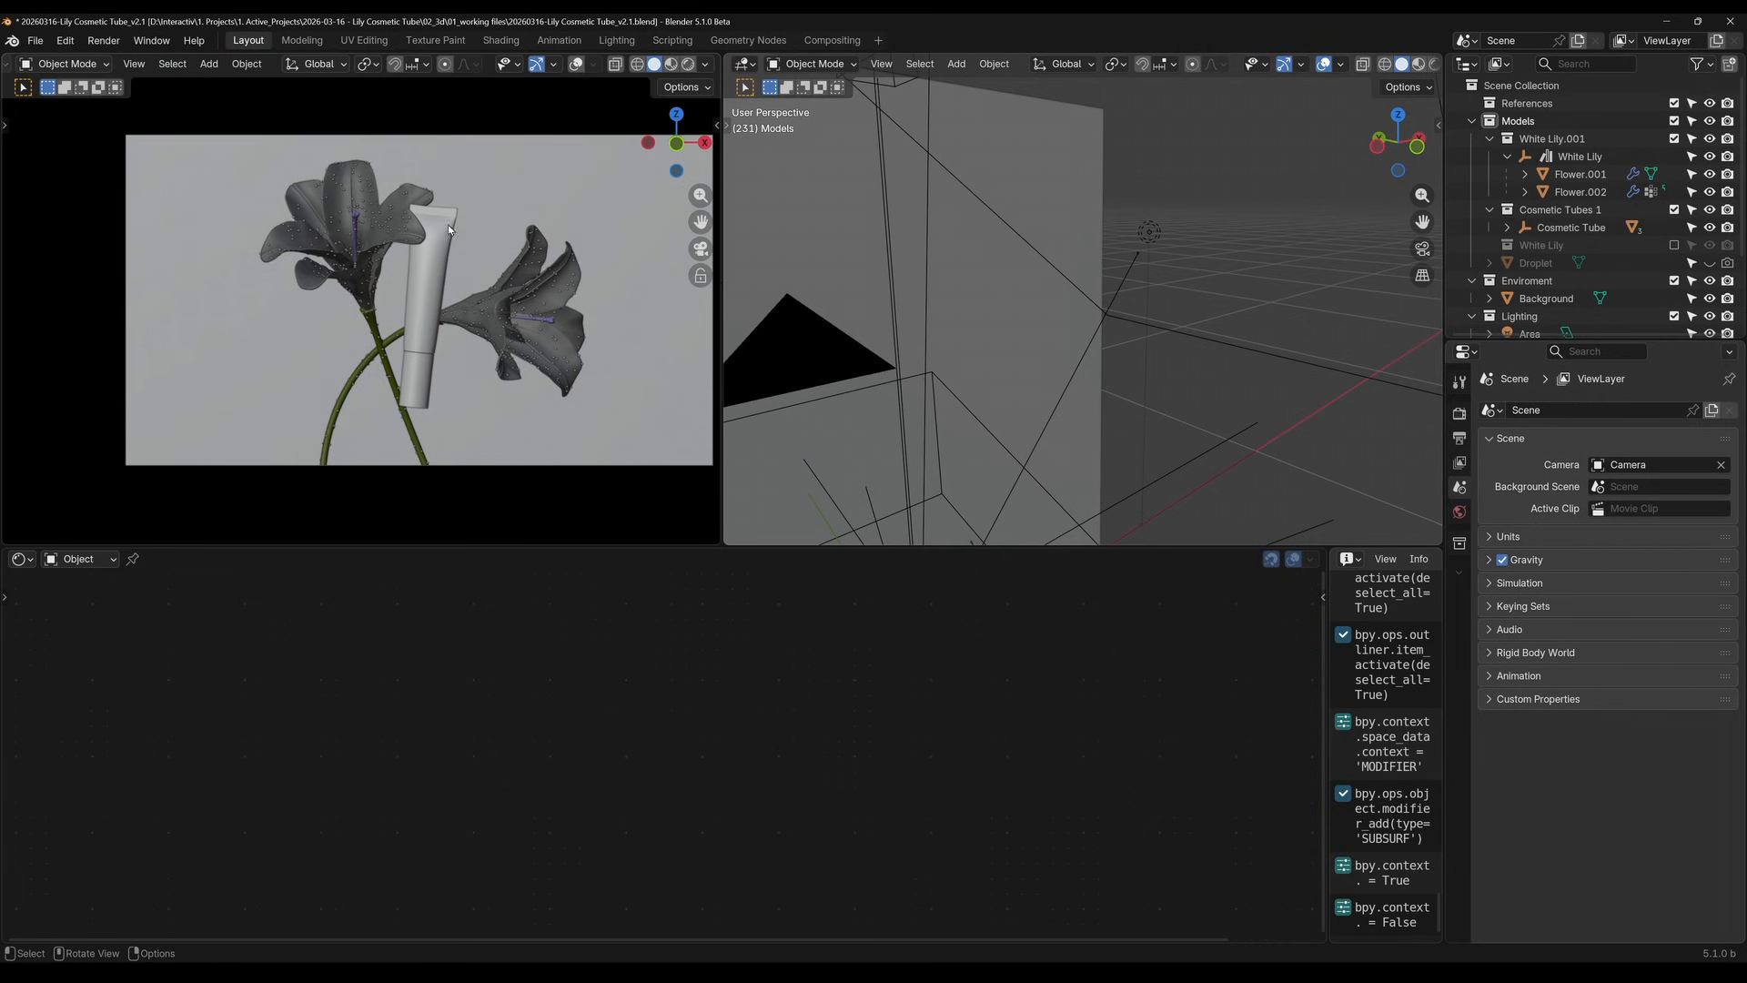
scroll(433, 246, "down", 1)
Switch the camera viewport to Rendered shading to view the tube with the two lilies
key("z")
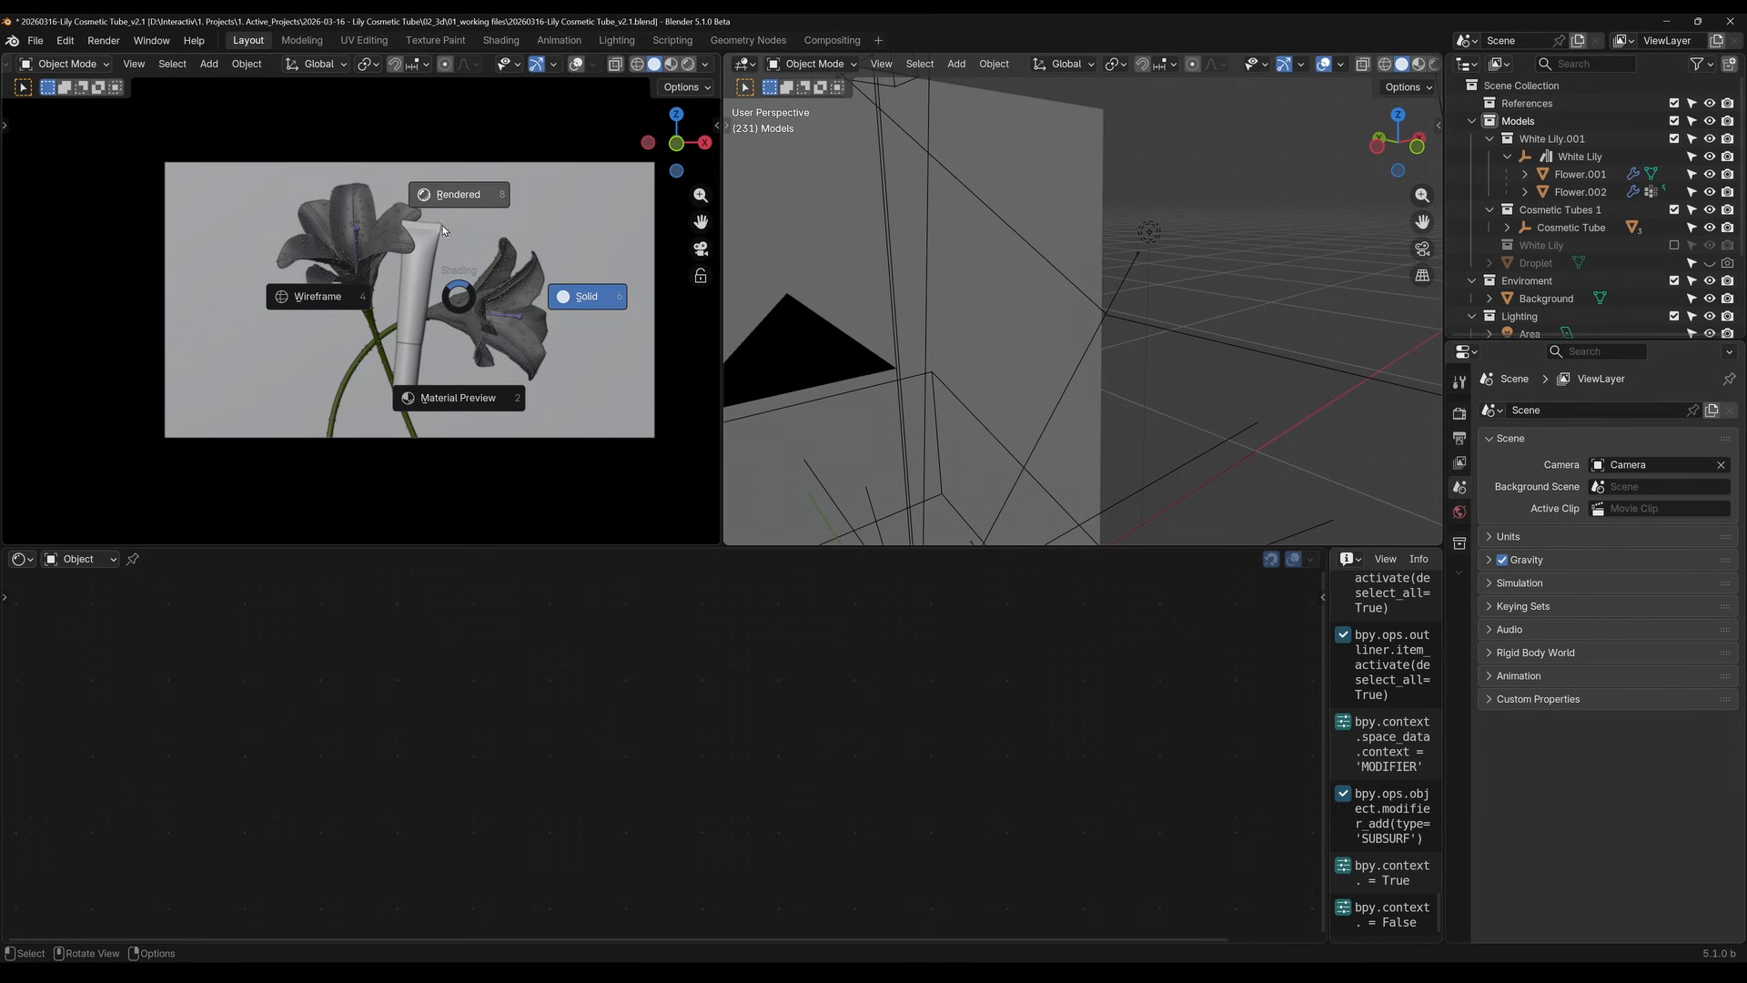
left_click(438, 240)
scroll(416, 221, "up", 3)
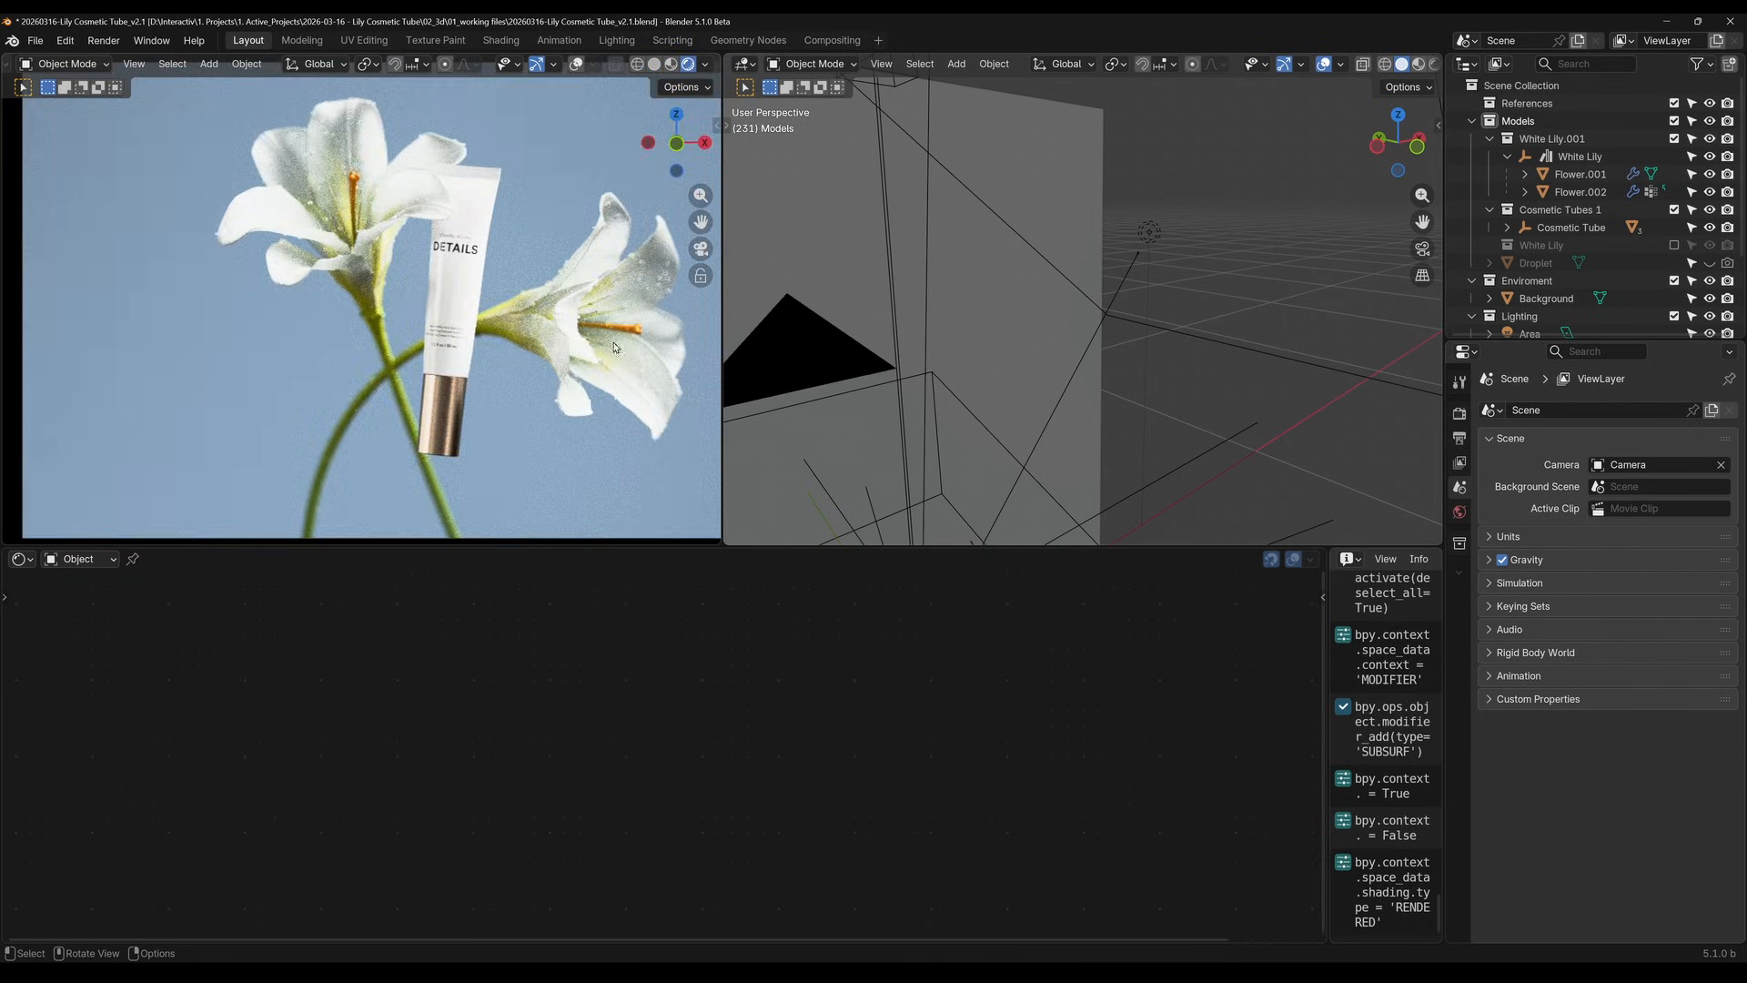
In the World shader nodes, preview the HDR environment image and the Hue/Saturation/Value node in turn on the world output
left_click(80, 559)
left_click(75, 628)
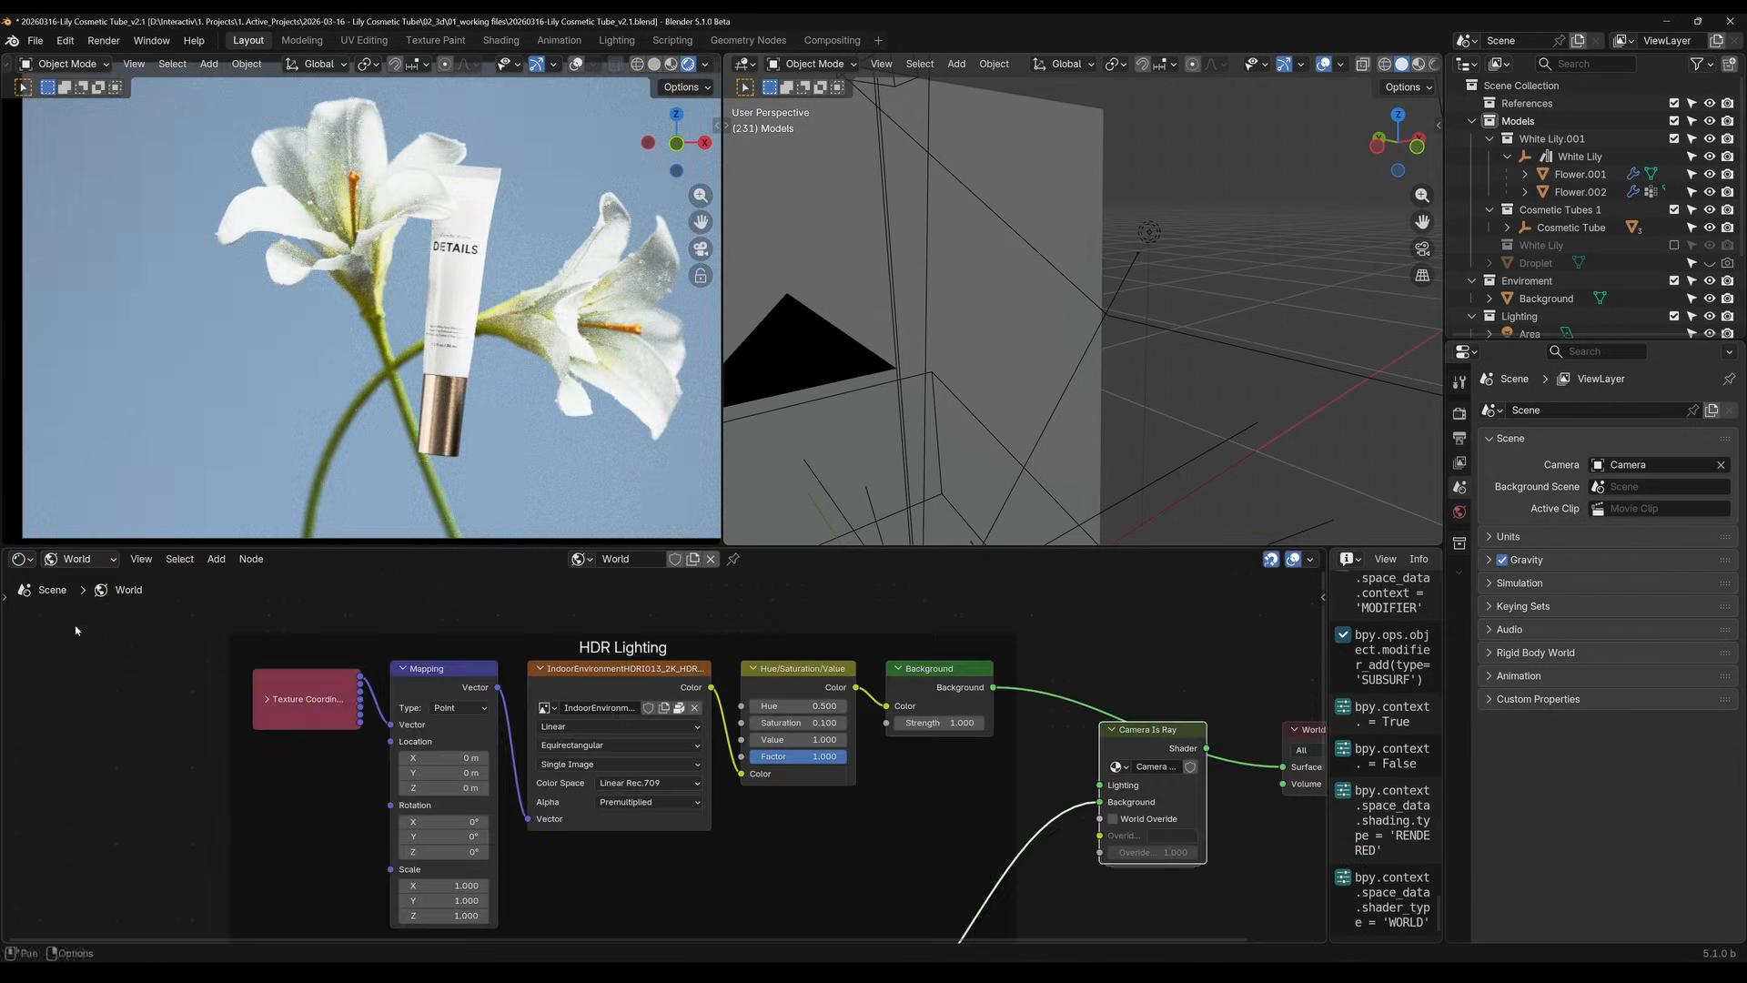
left_click(639, 663, "shift")
left_click(624, 679, "ctrl+shift")
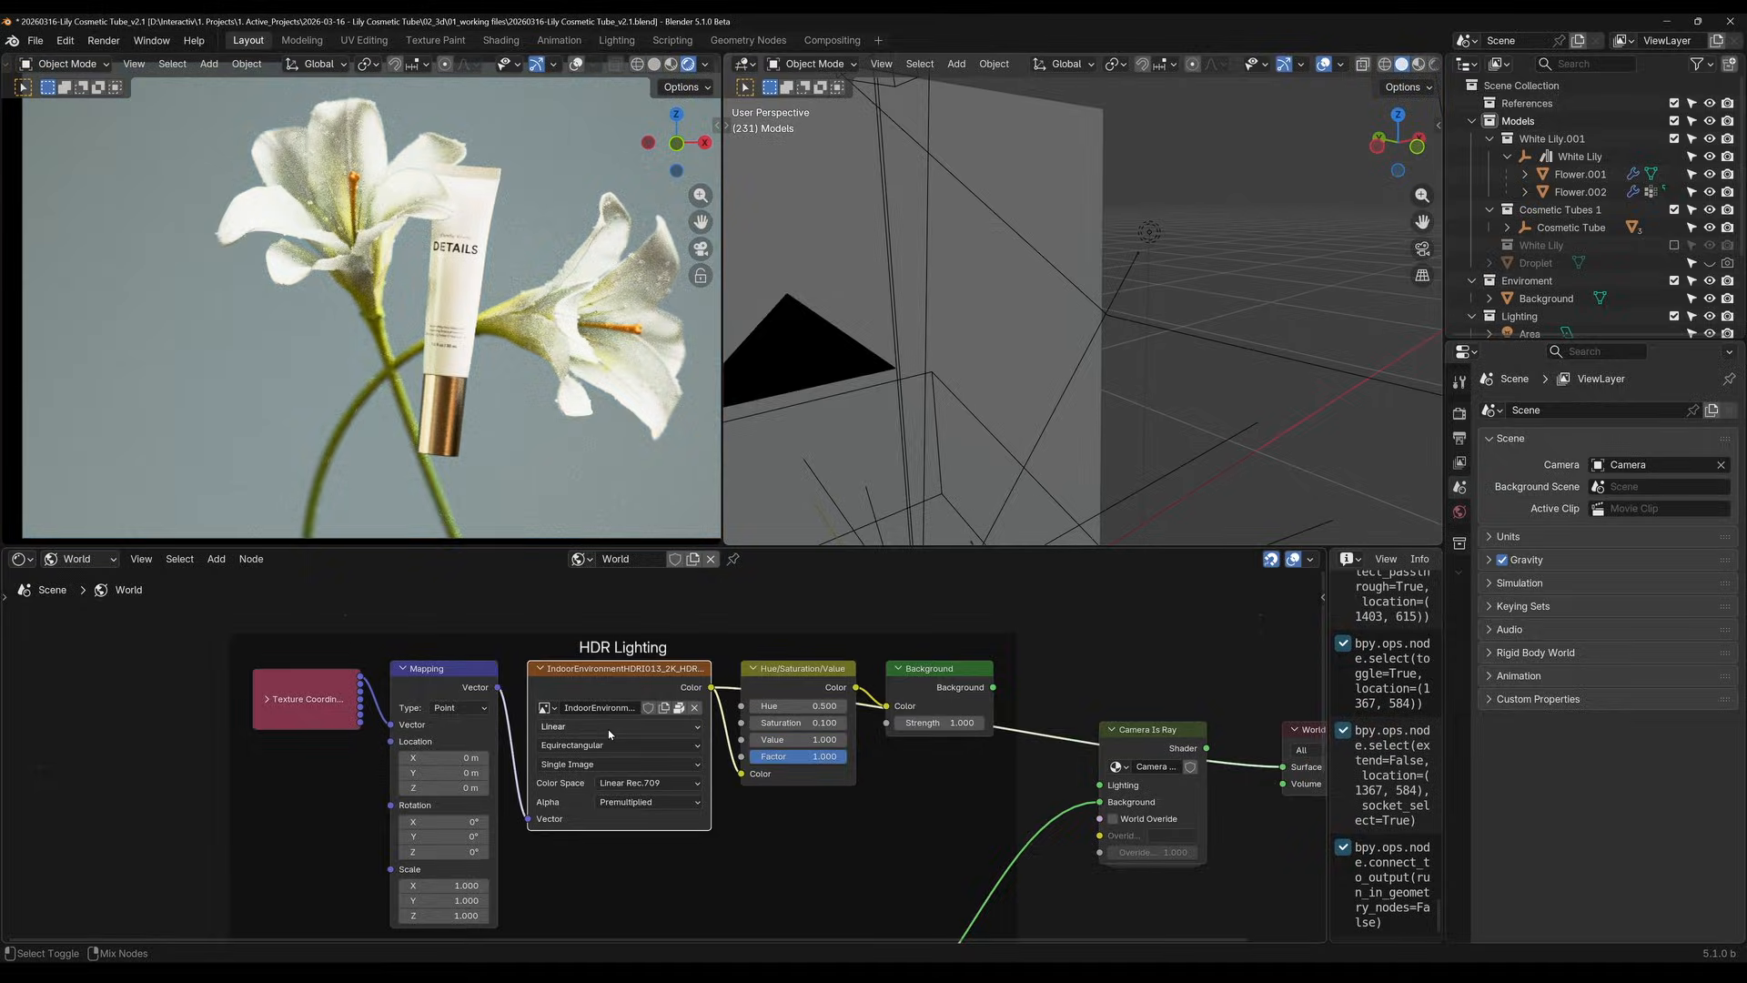
scroll(472, 239, "down", 3)
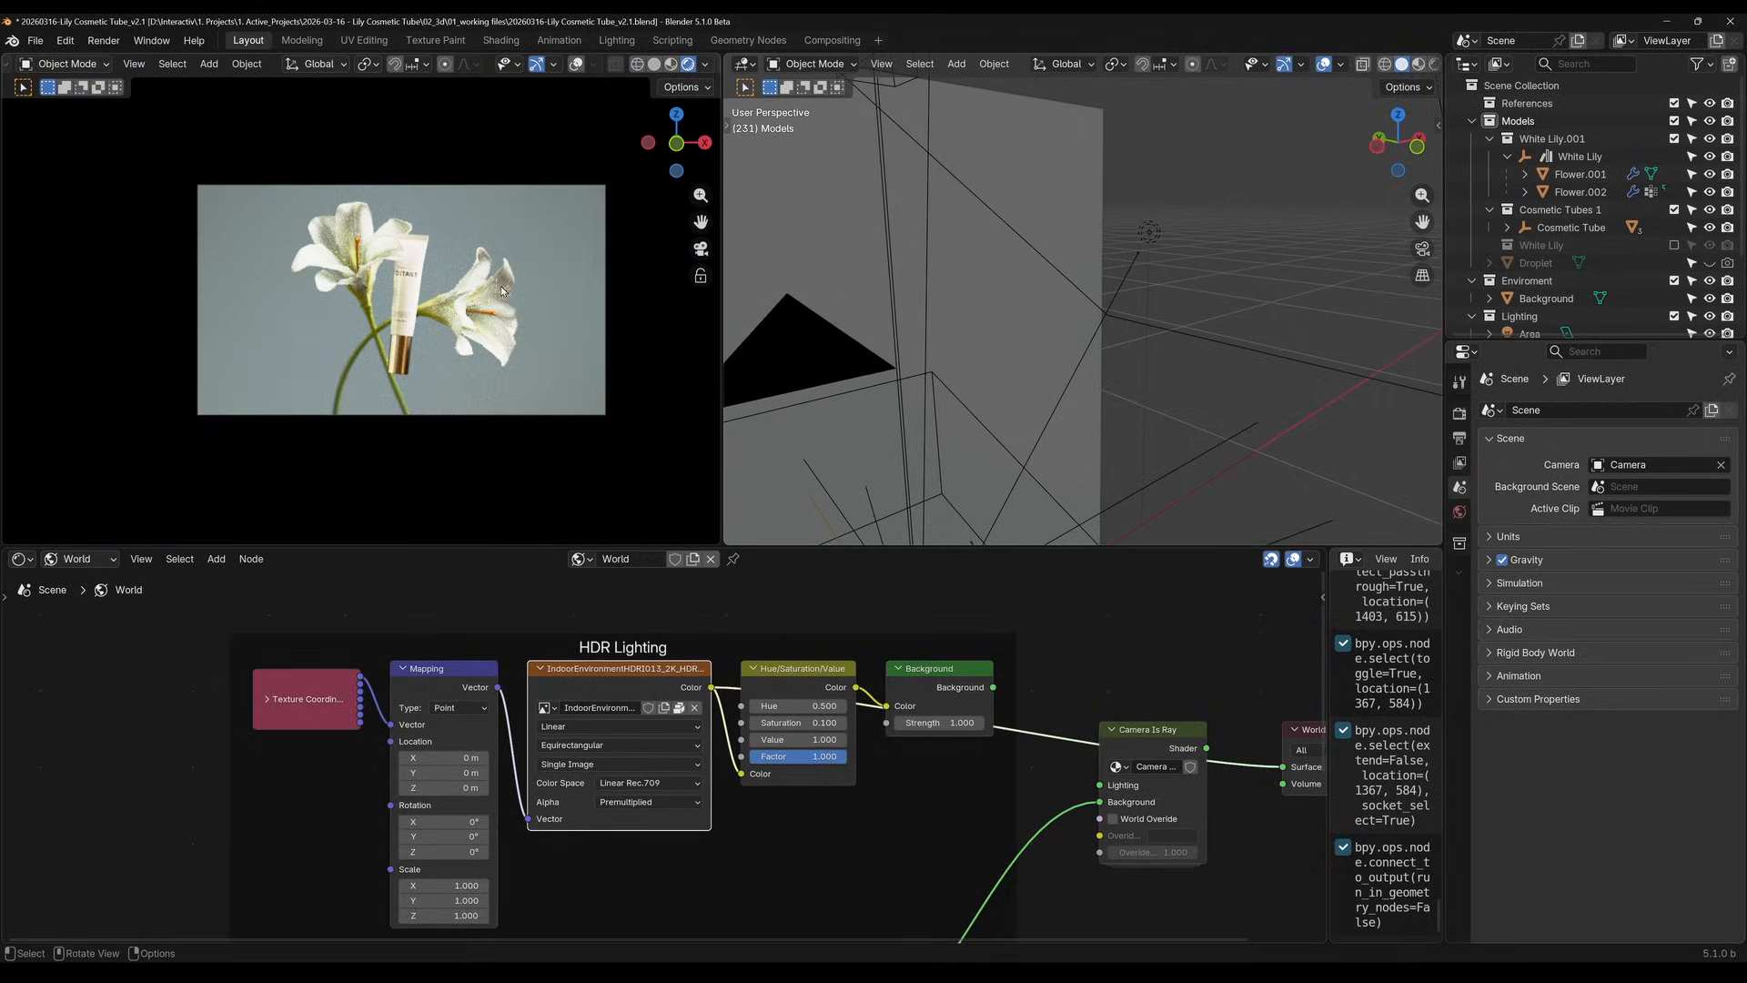
left_click(786, 687, "ctrl+shift")
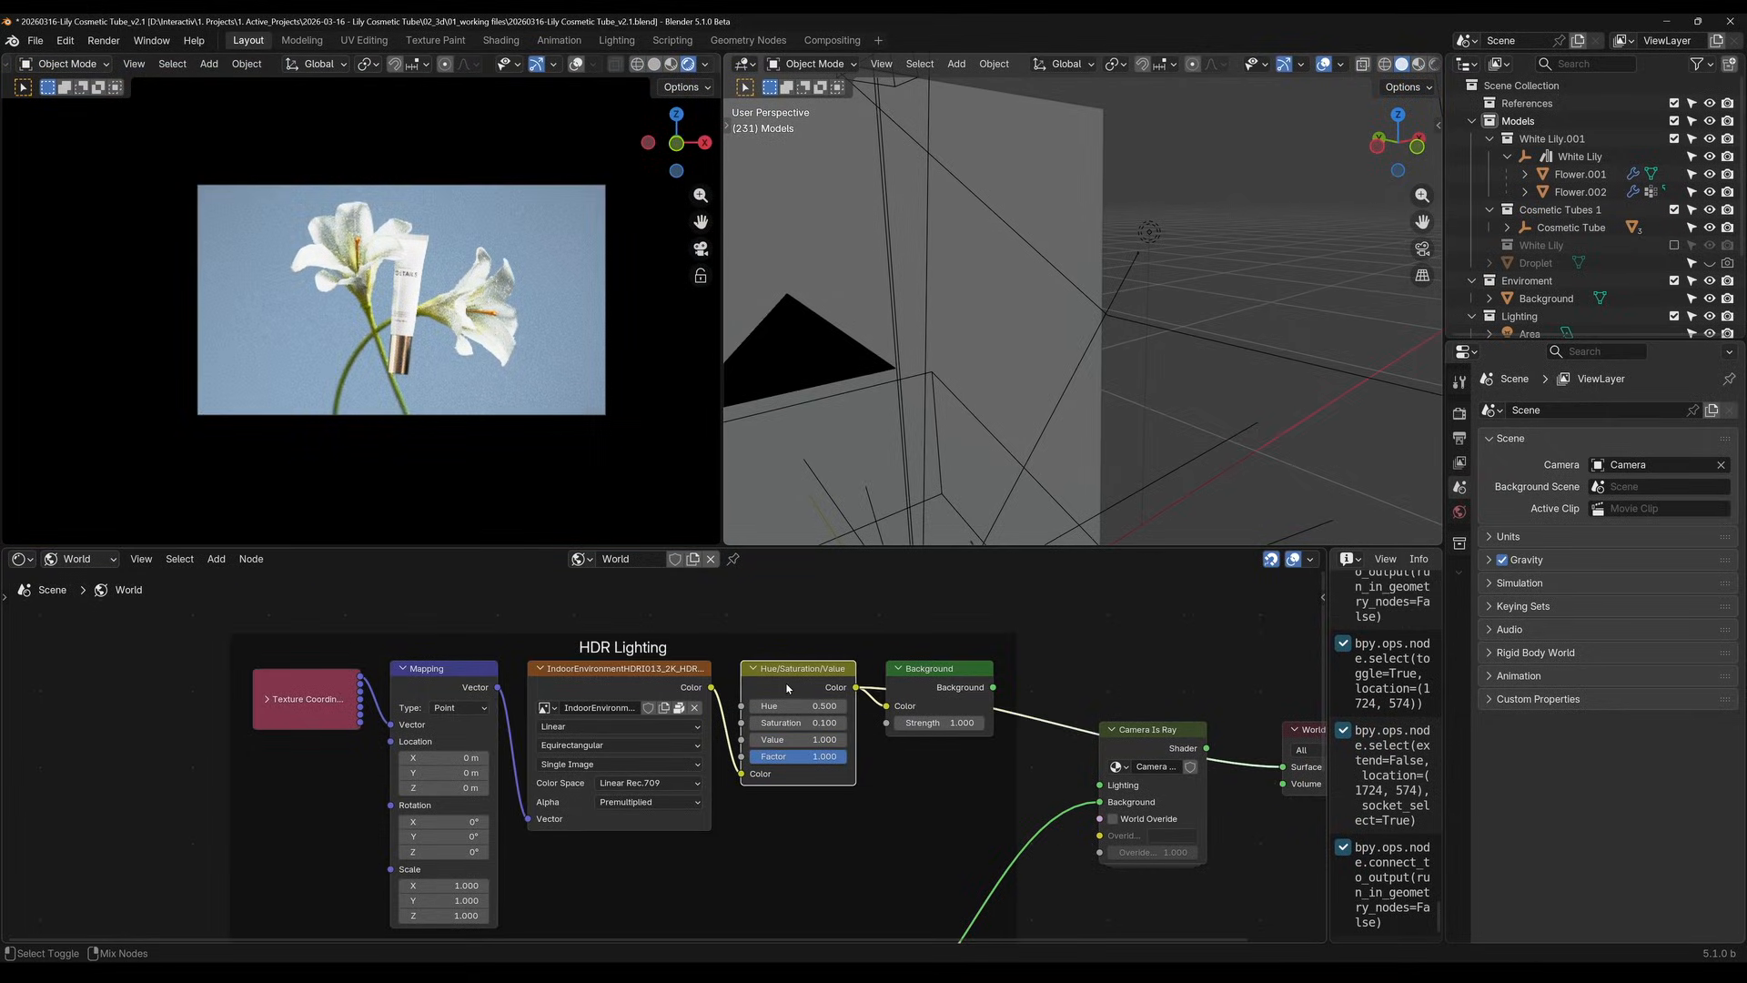
Try a Saturation of 0.07 on the HDR lighting's Hue/Saturation/Value node, and set it back to 0.1
scroll(845, 784, "up", 2)
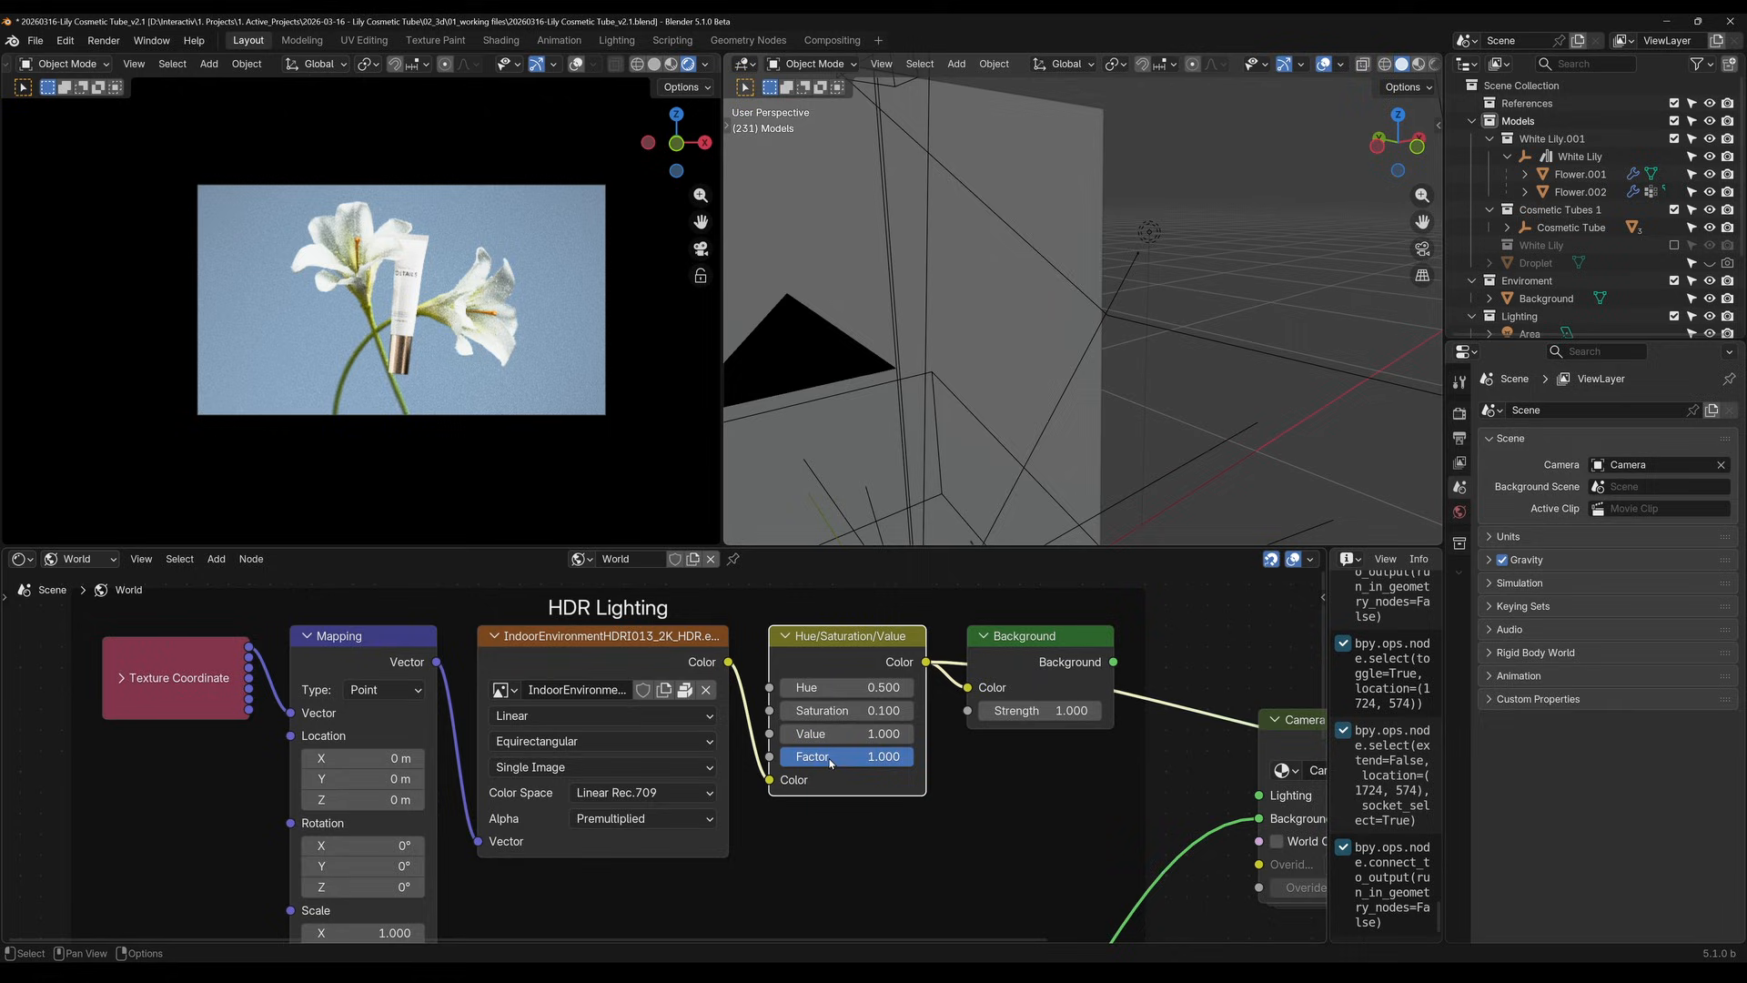
mouse_move(836, 710)
left_mouse_down()
mouse_move(900, 711)
mouse_move(834, 710)
left_mouse_up()
left_click(838, 712)
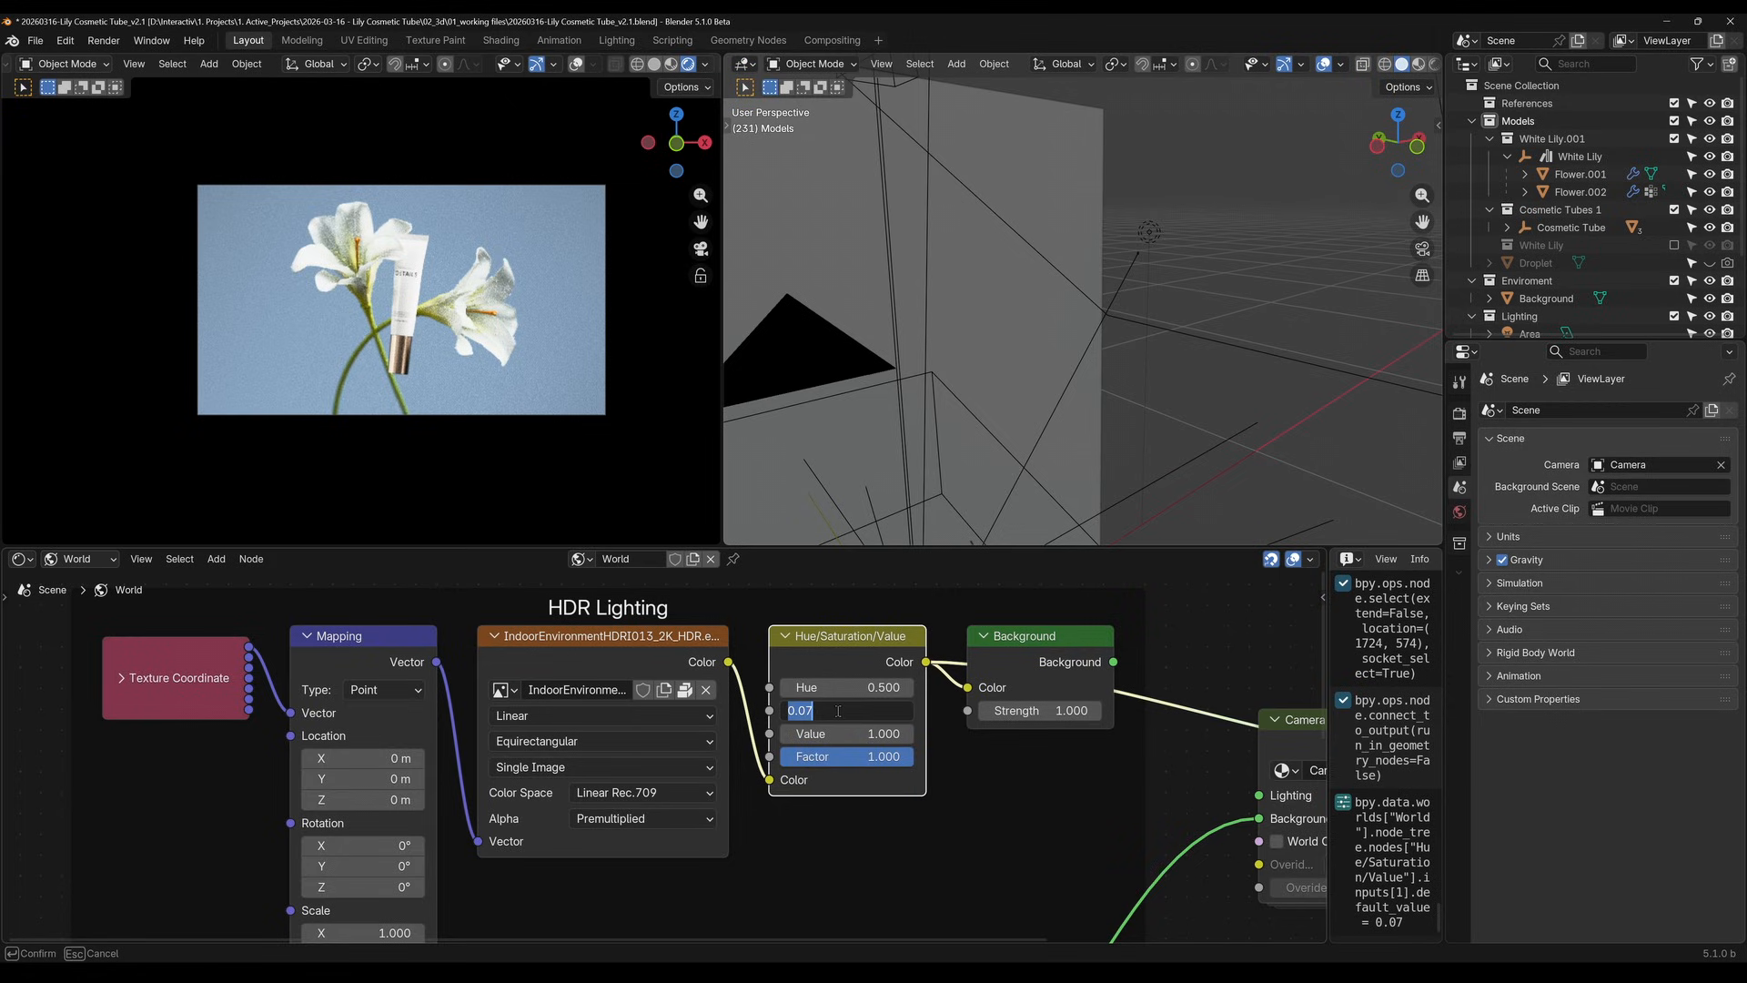
type("0.1")
key("Return")
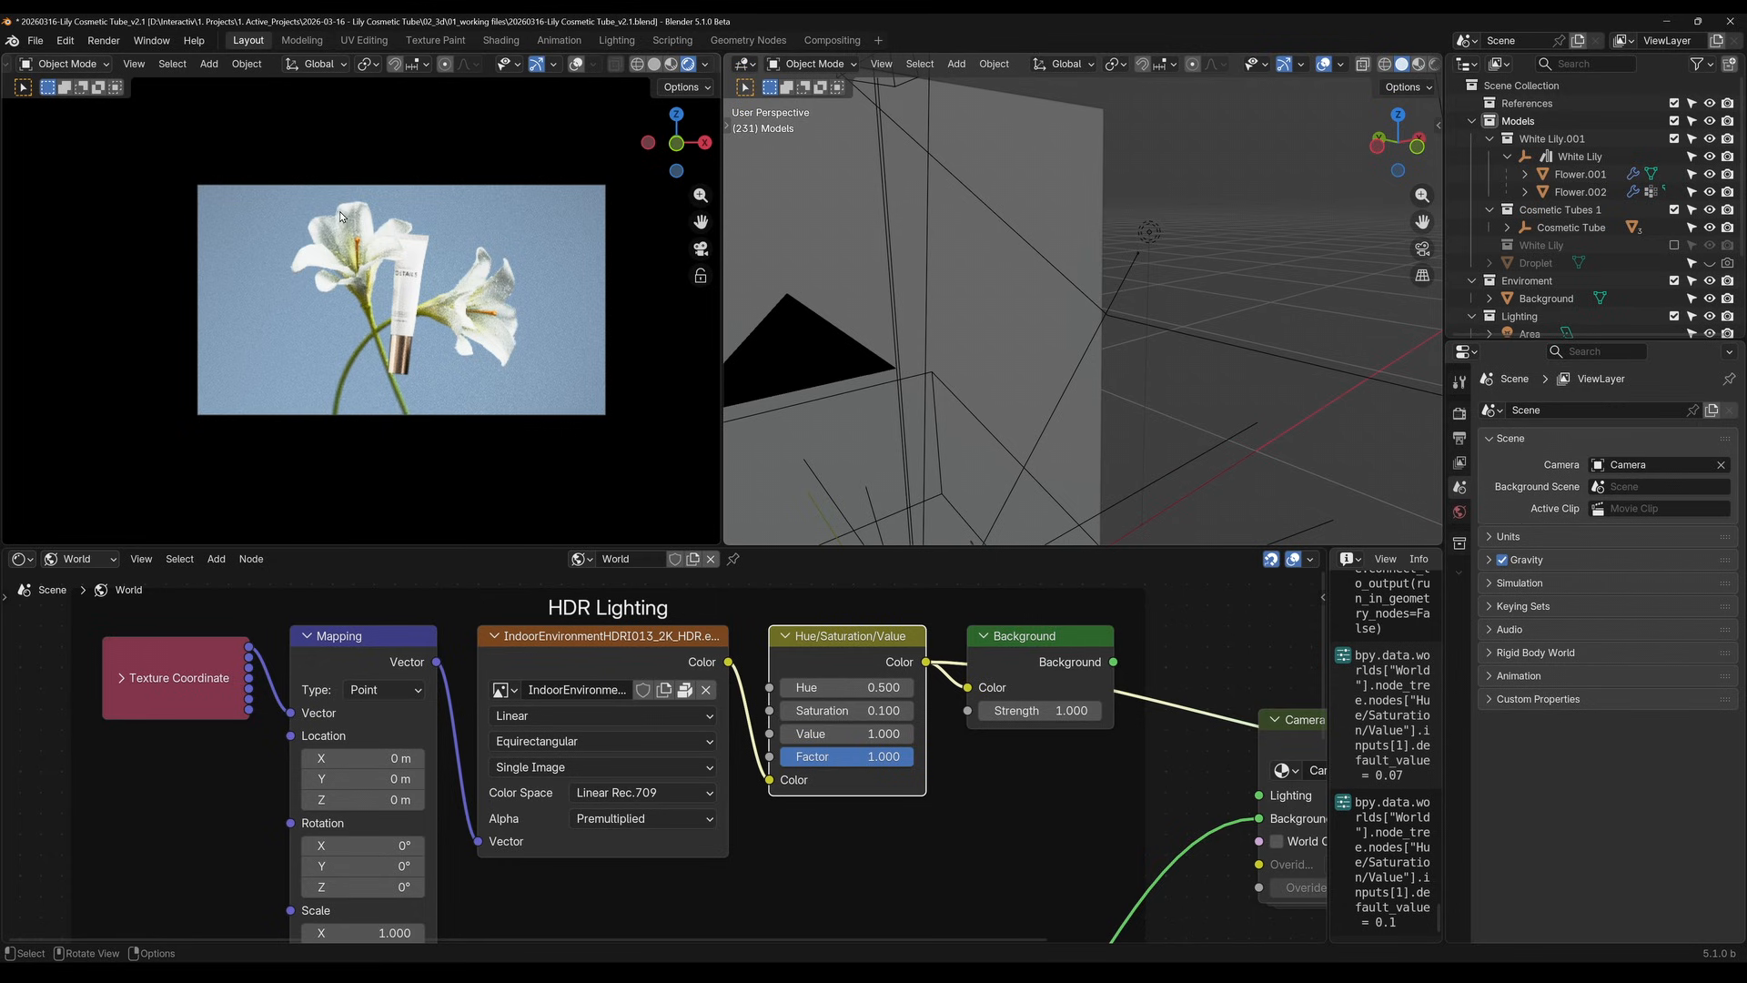
scroll(477, 297, "up", 4)
scroll(471, 242, "down", 2)
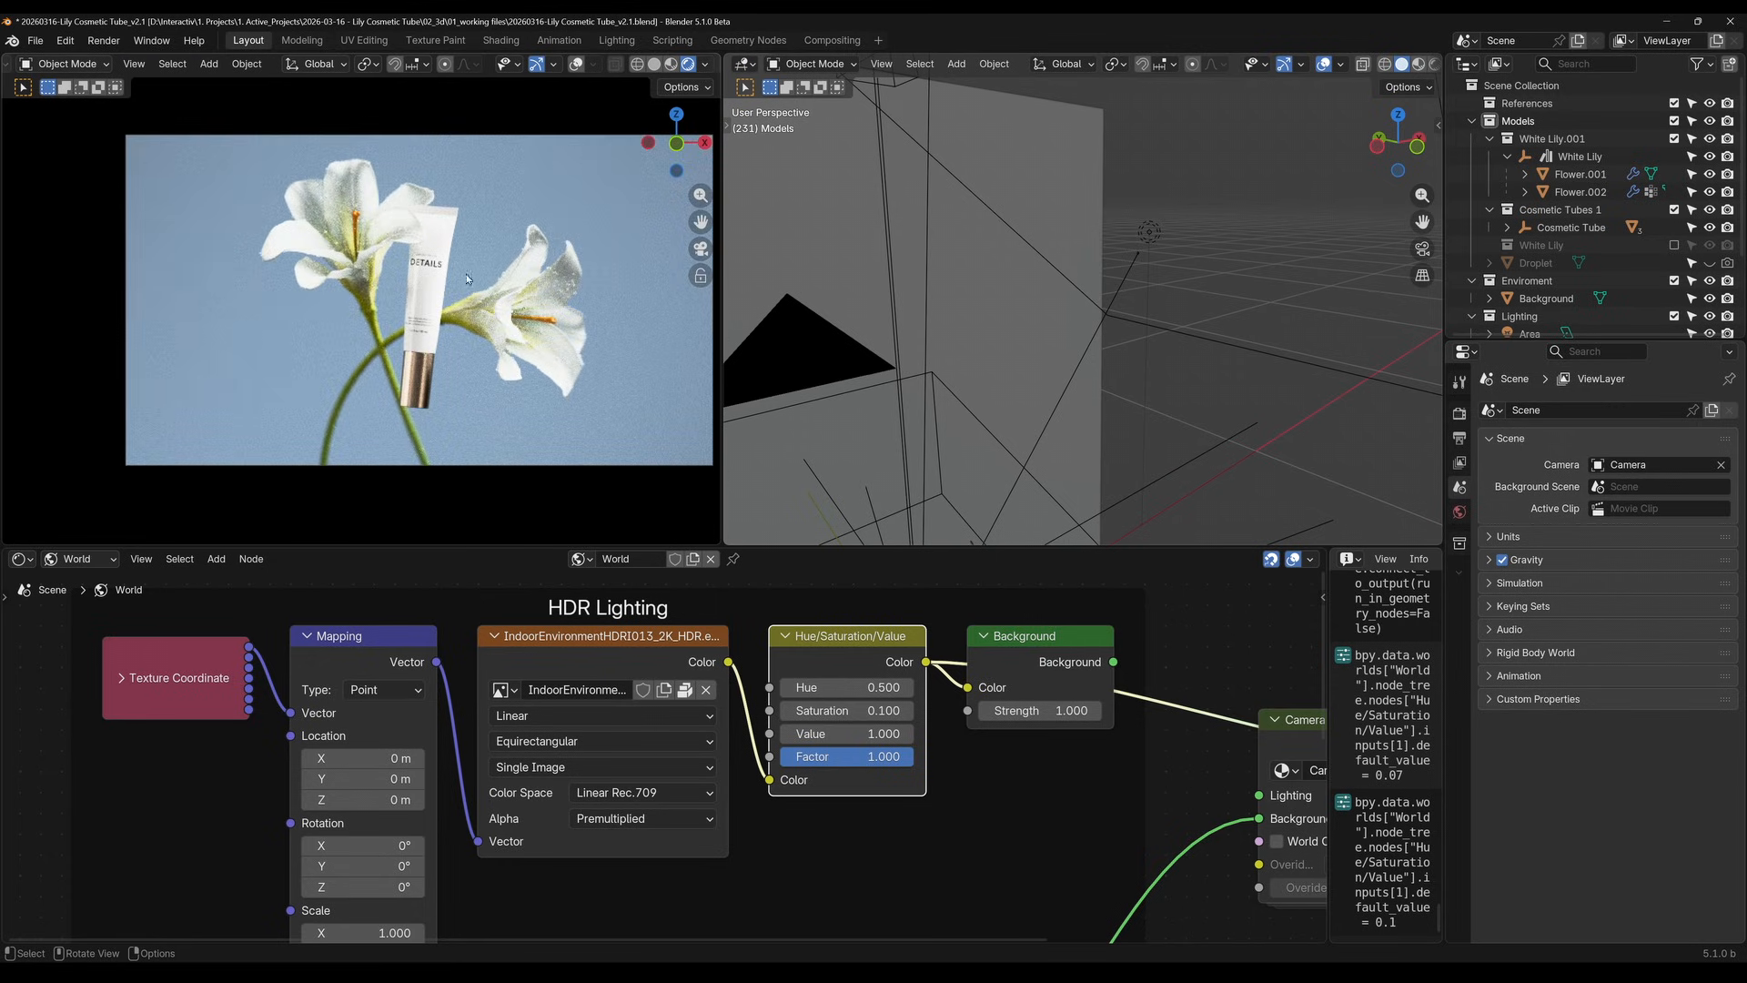
scroll(1556, 282, "down", 3)
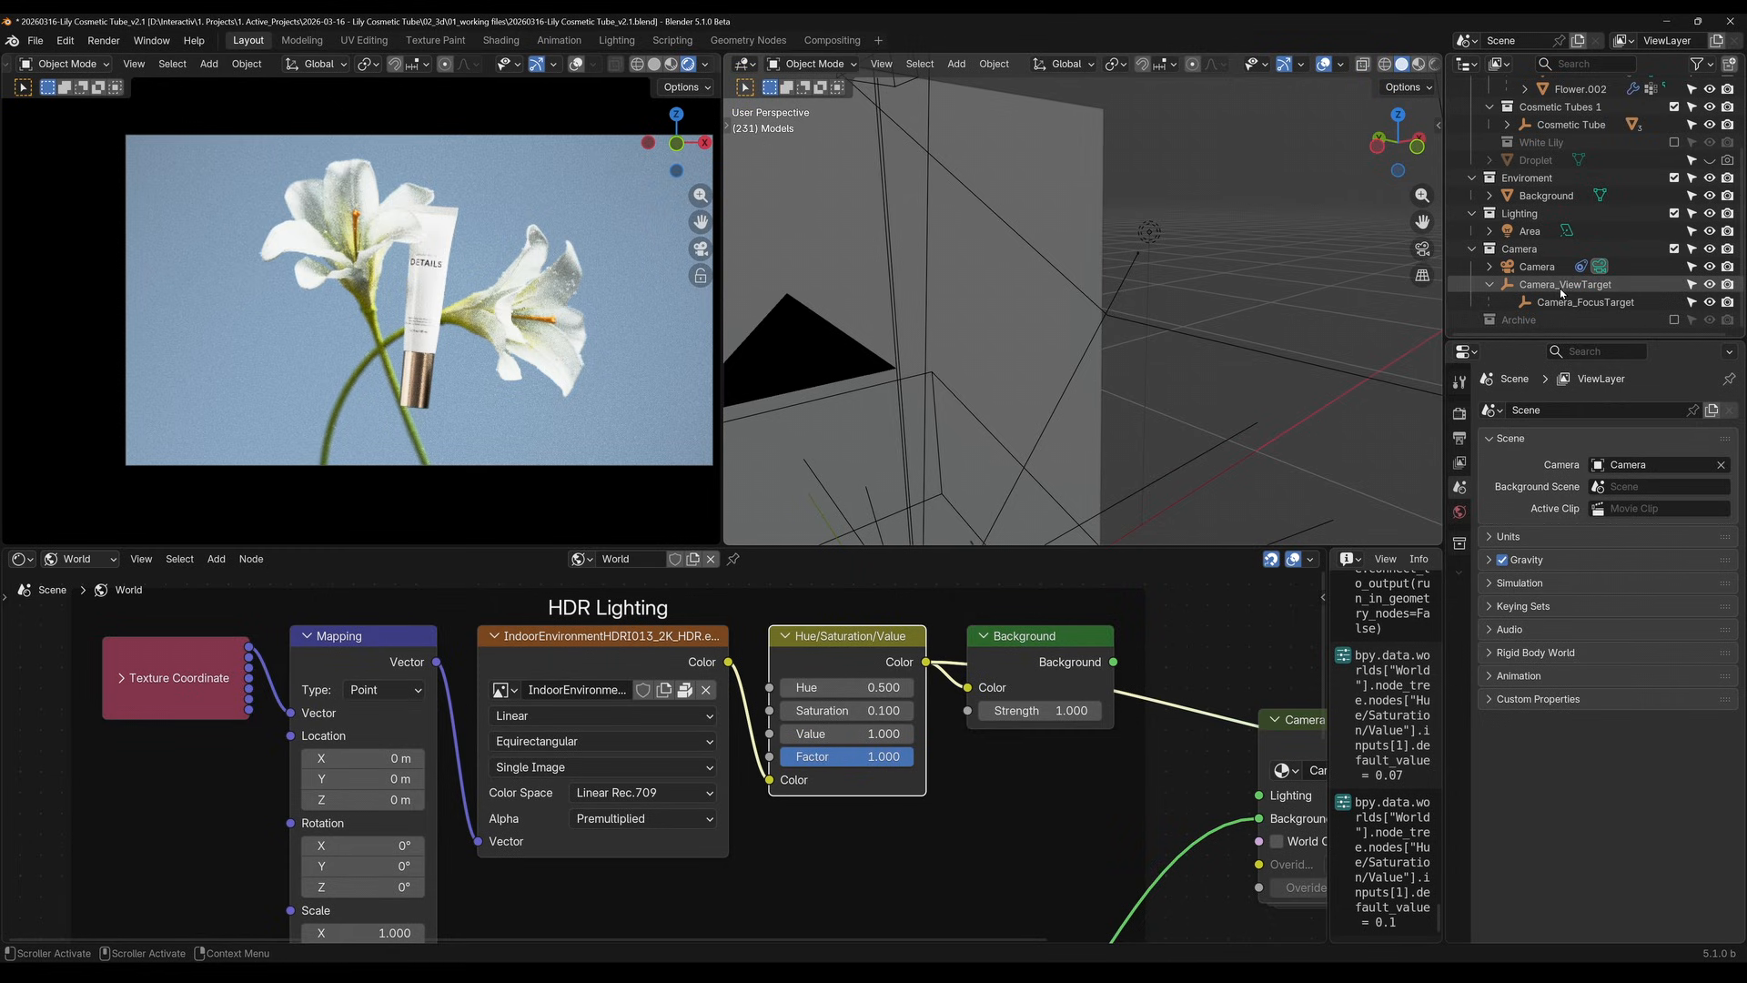
Hide the Area light in both viewport and render, and show it again to compare the lighting with and without it
scroll(1237, 347, "down", 3)
left_click(1125, 260)
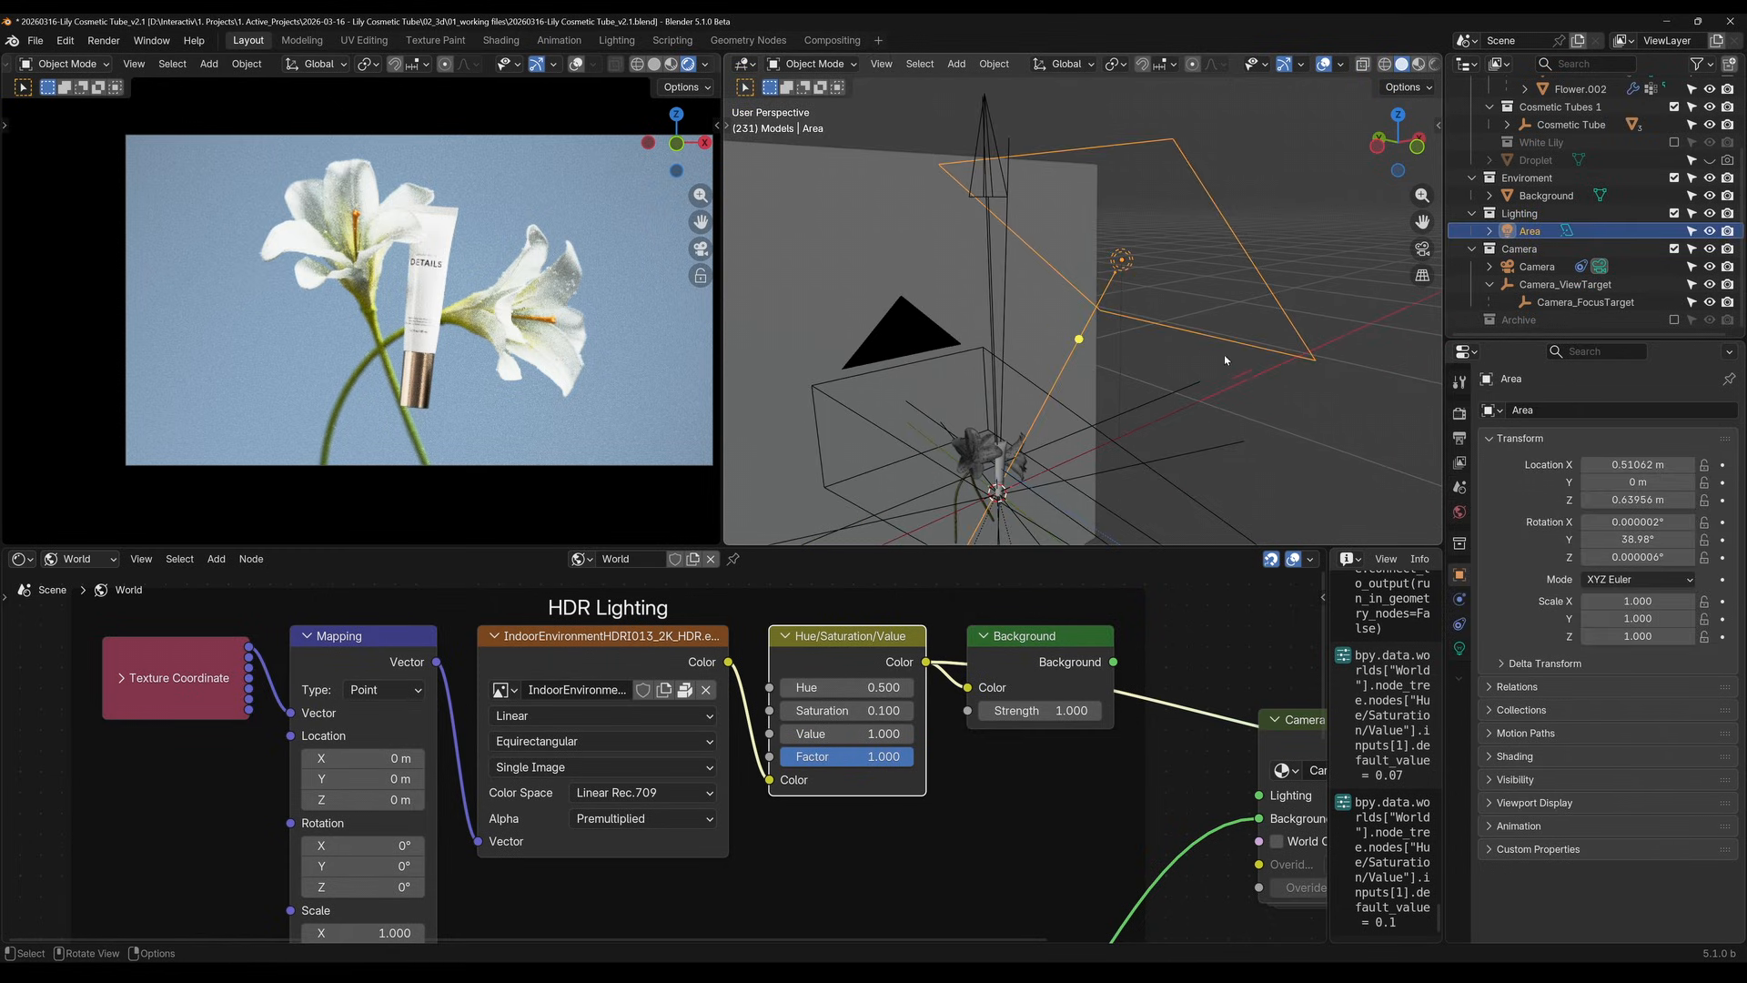
middle_click_drag(1204, 402, 1275, 312)
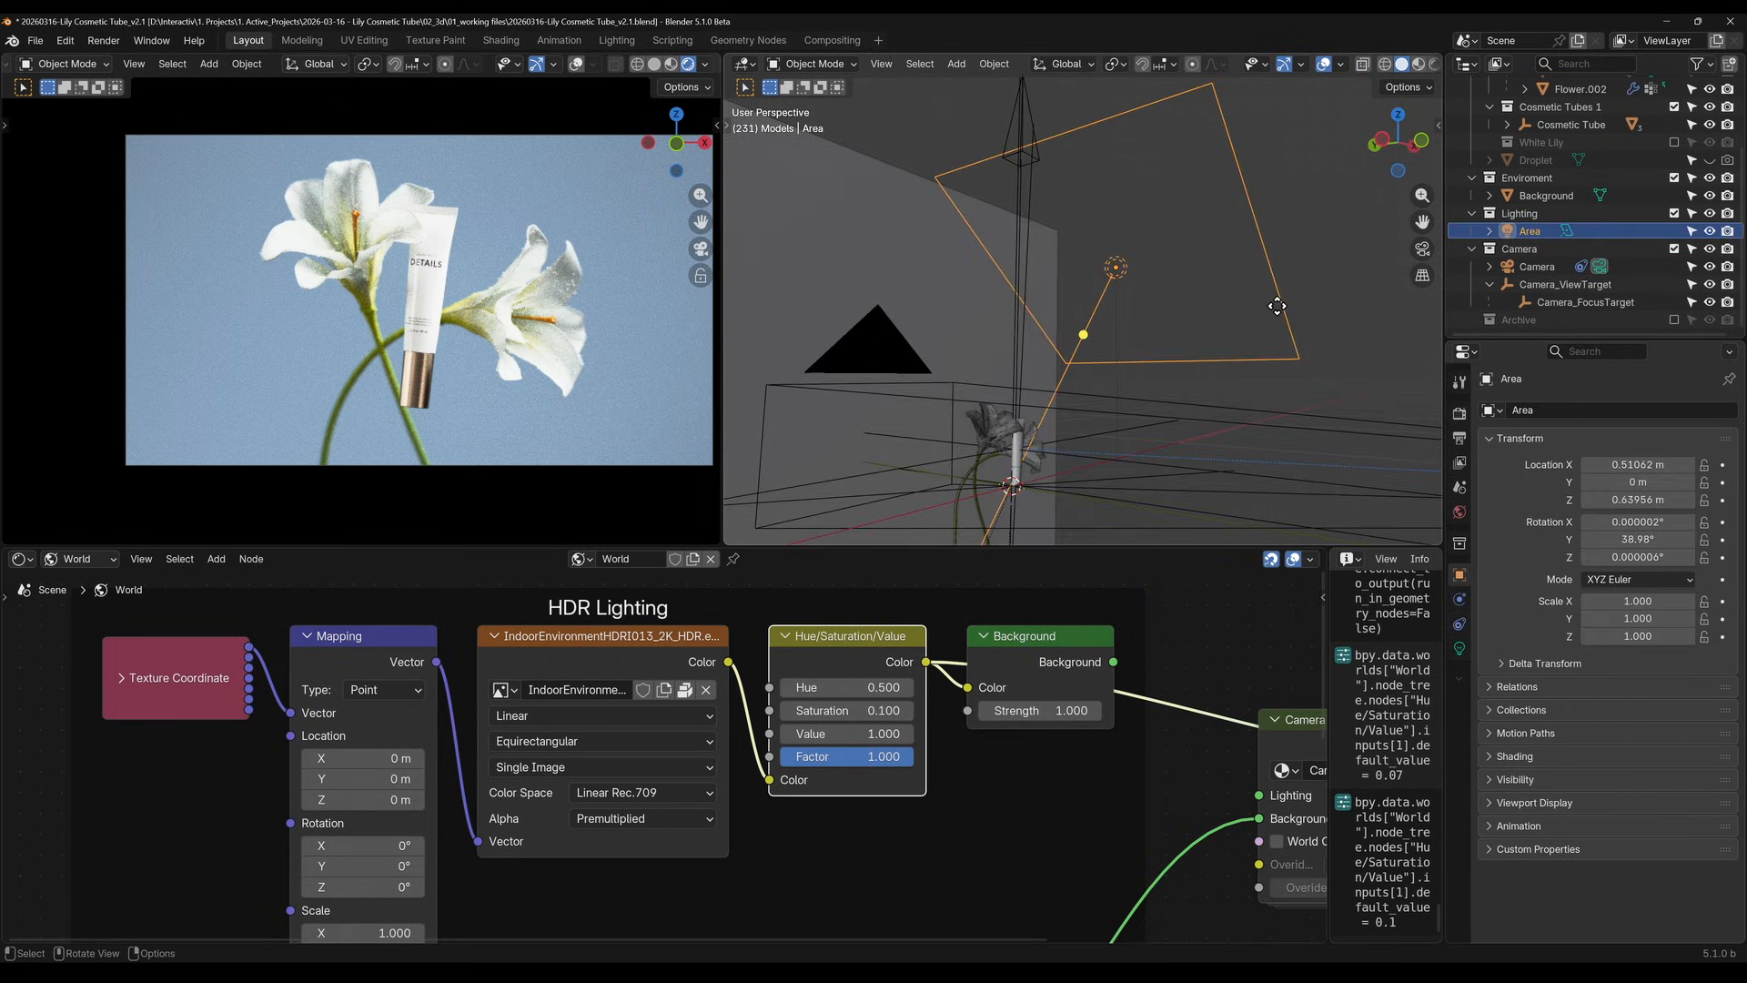
left_click(1709, 232)
left_click(1728, 230)
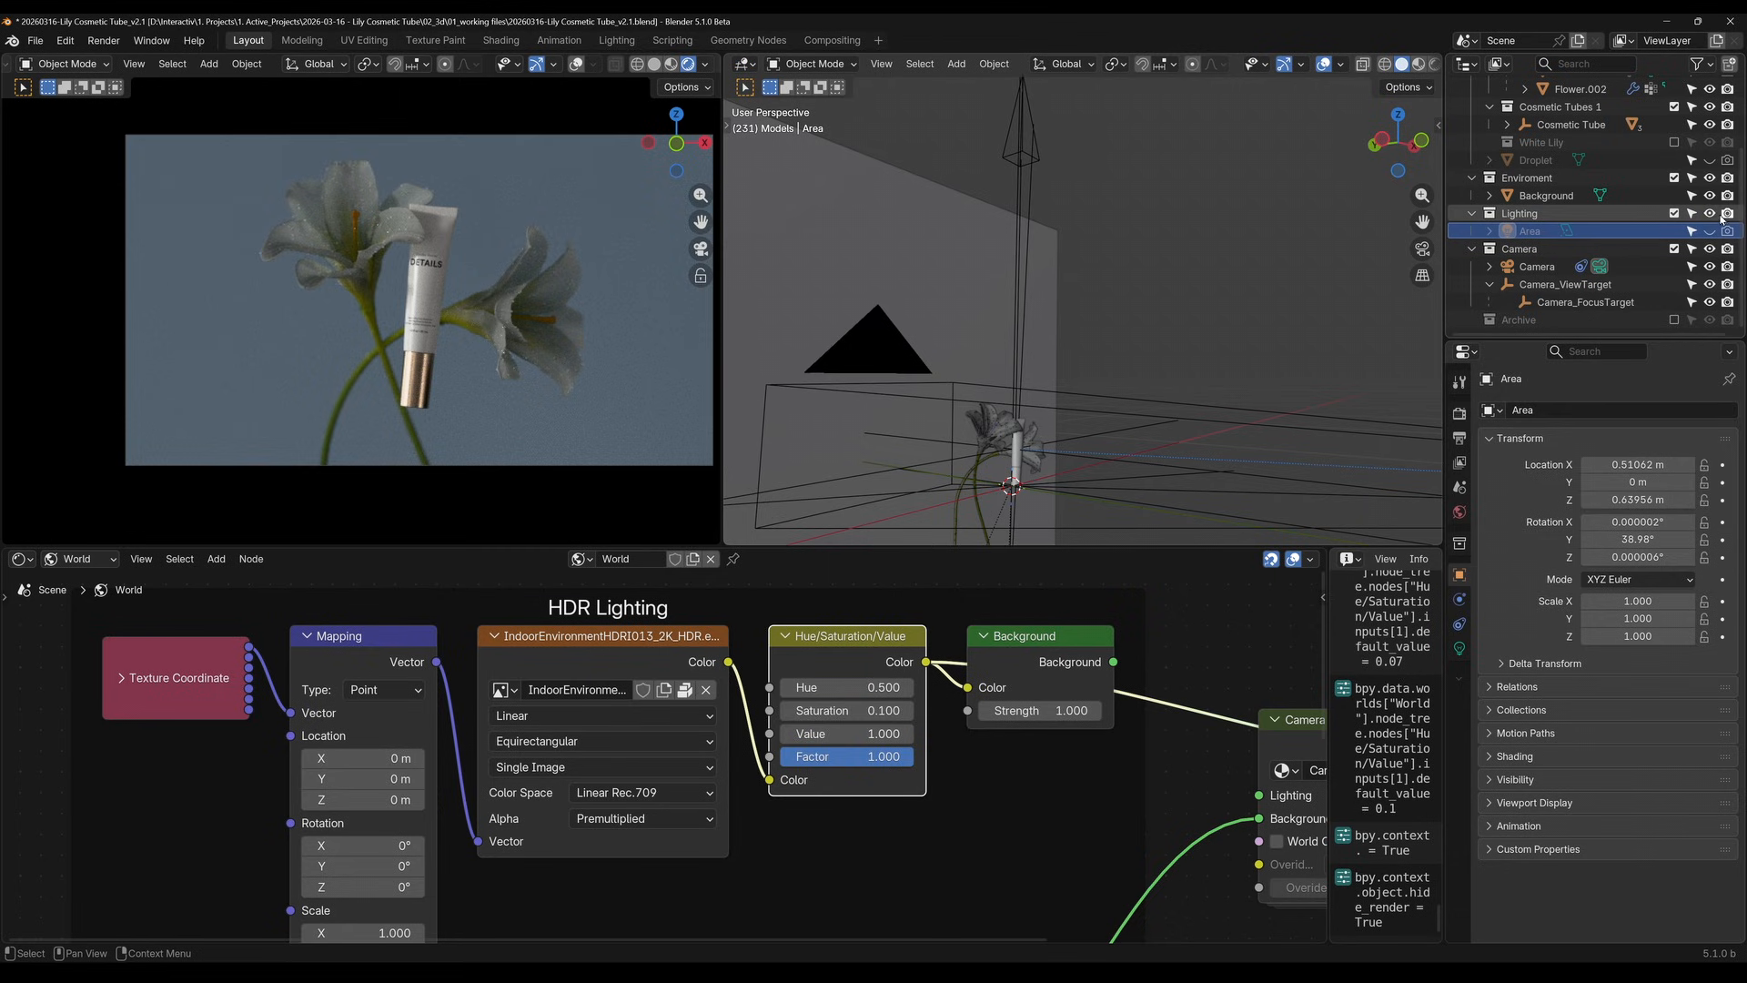
left_click(1710, 231)
left_click(1728, 230)
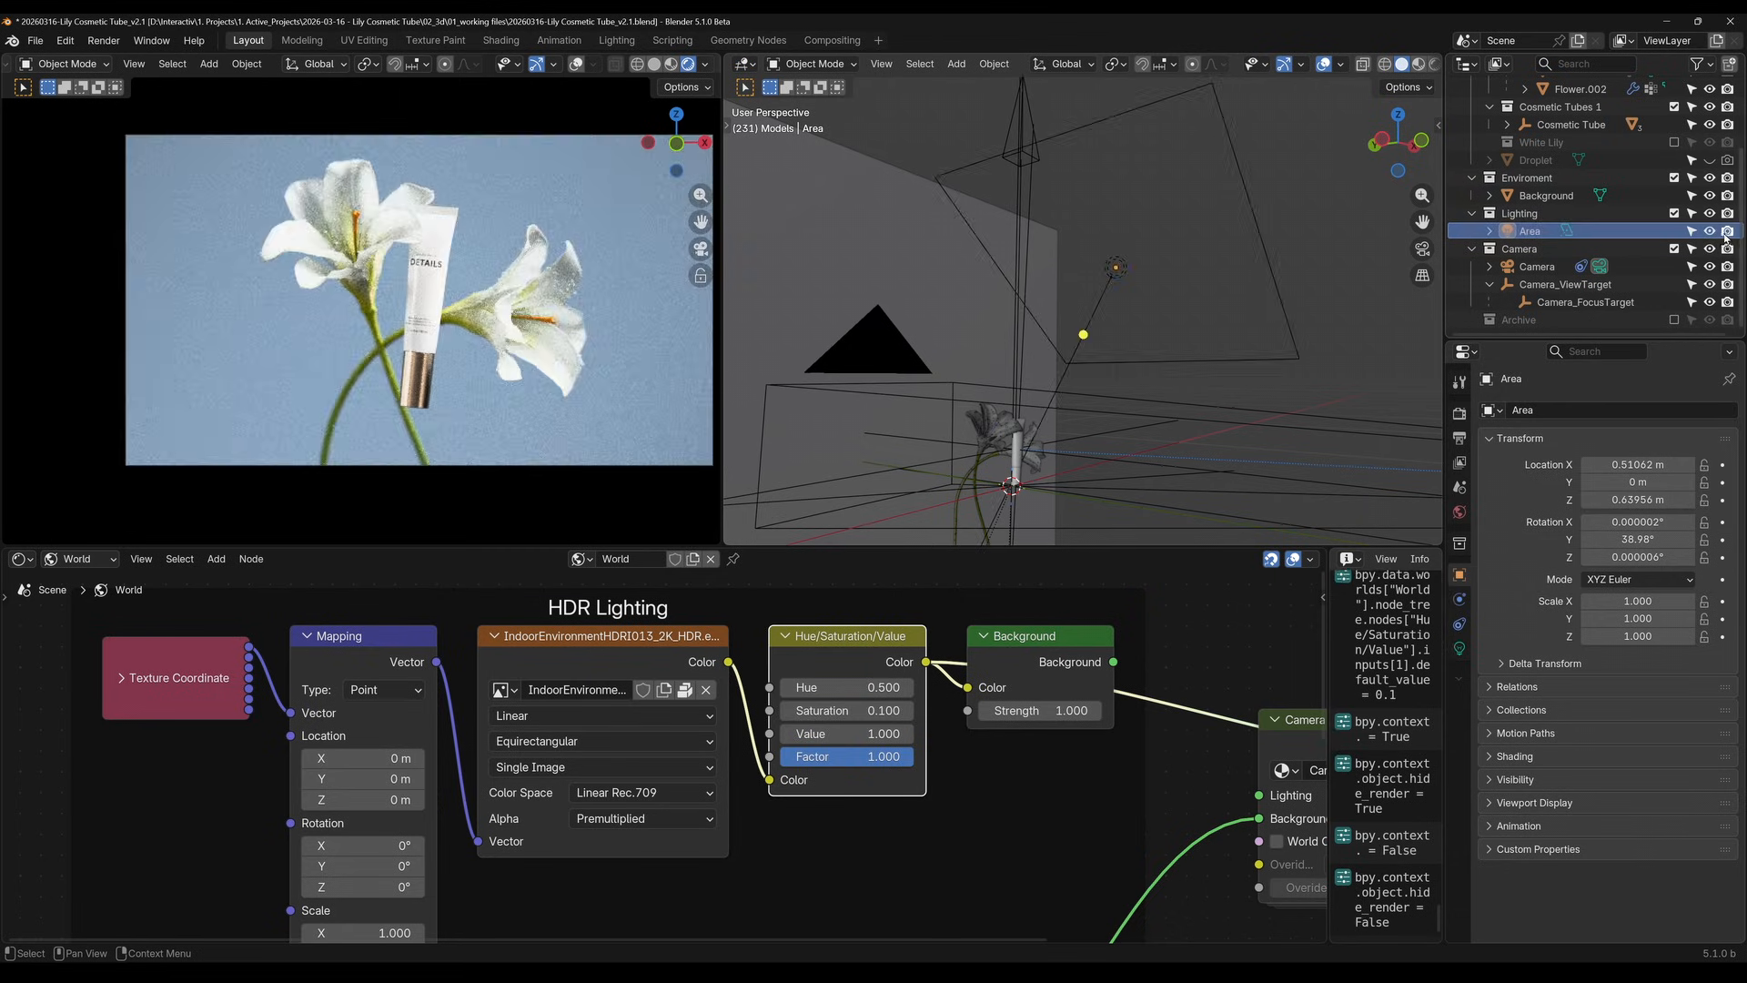
Set the Area light's beam Spread to 80°
left_click(954, 260)
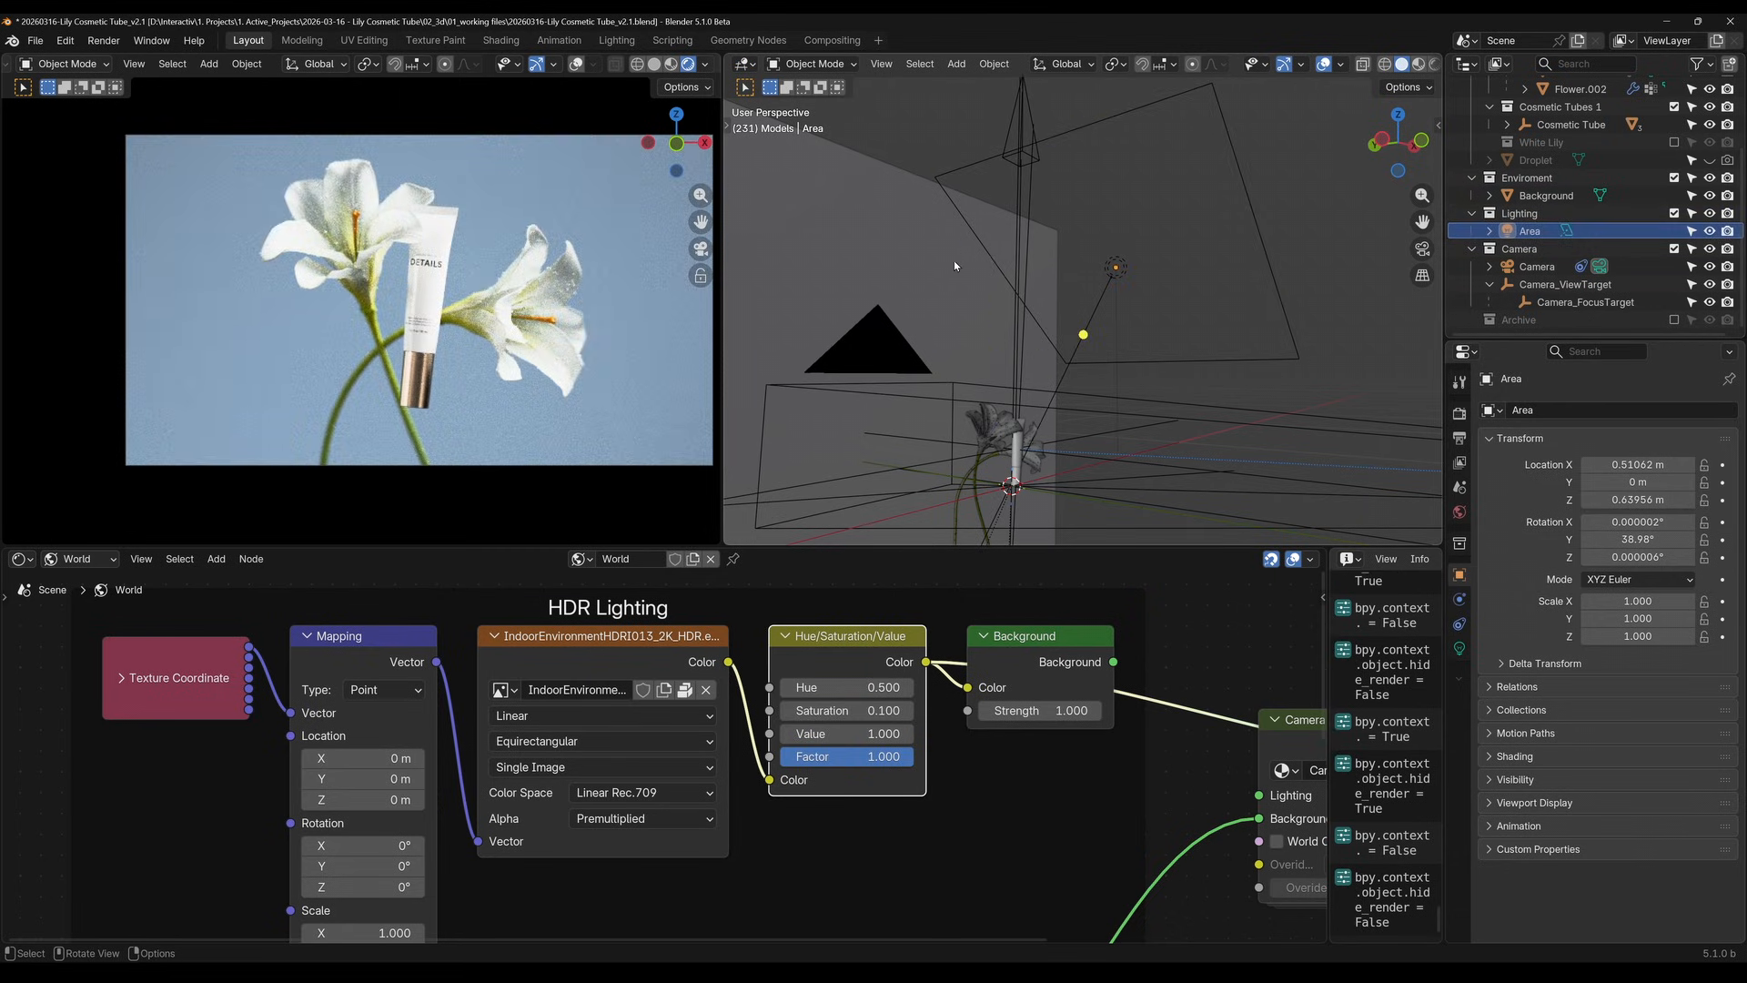
left_click(1115, 266)
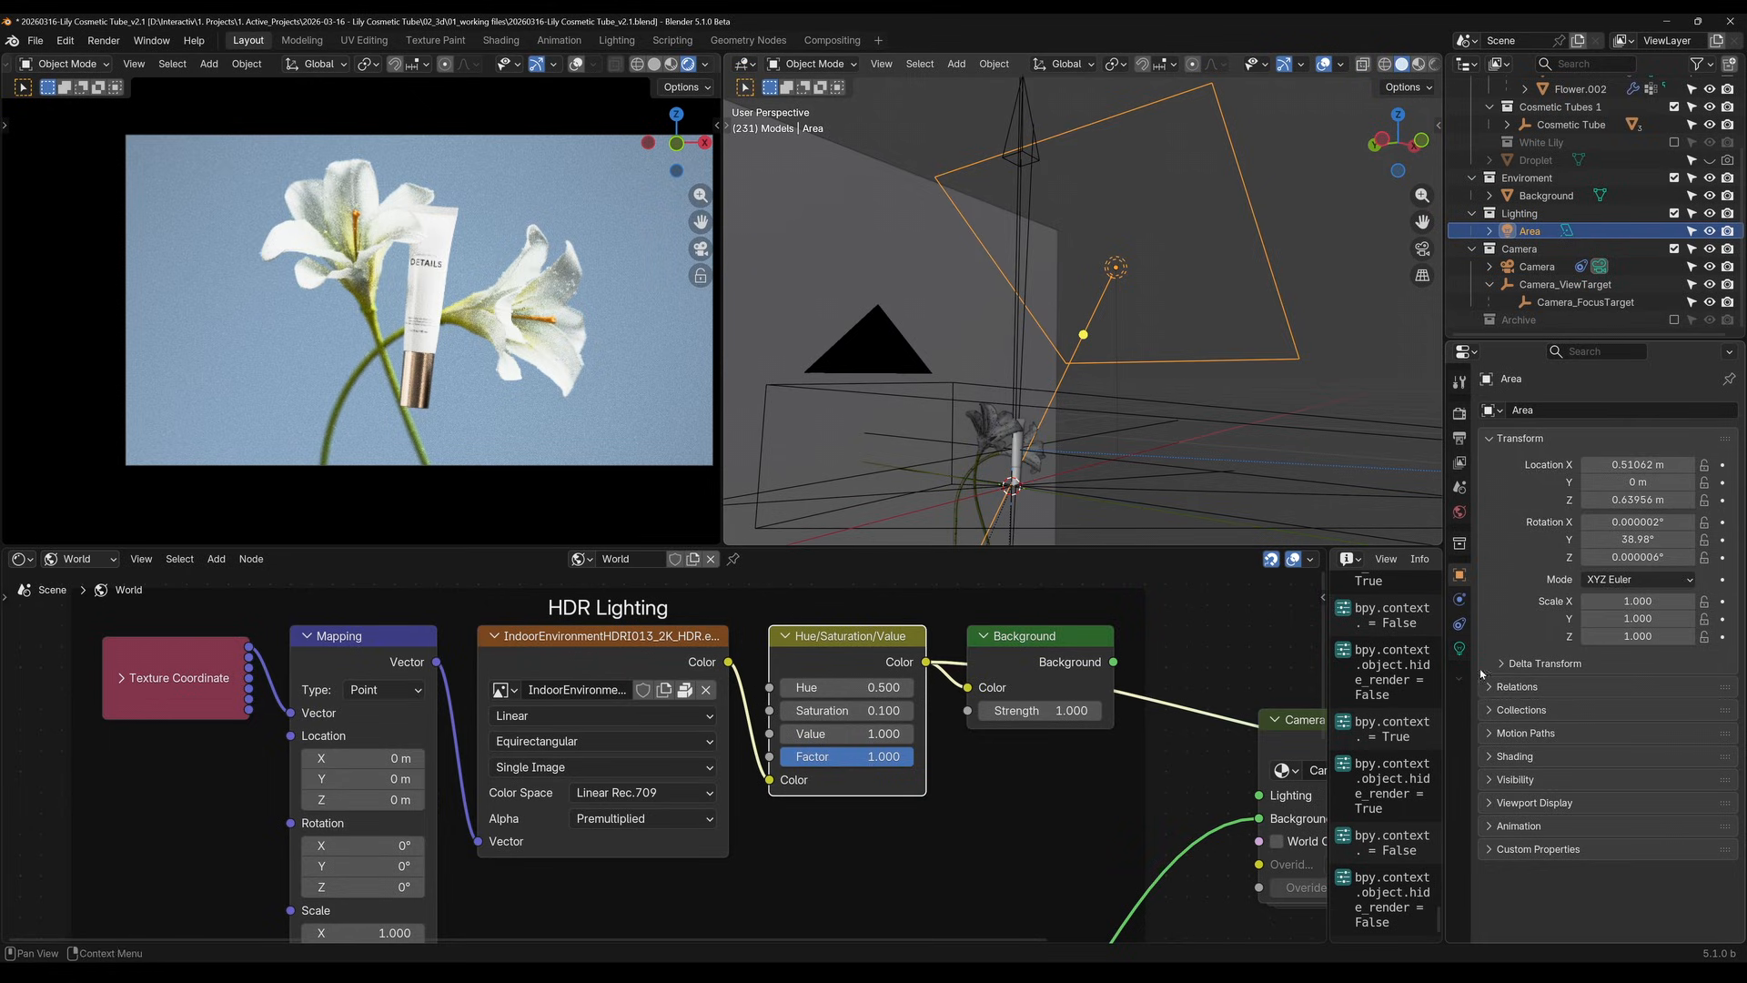
left_click(1459, 647)
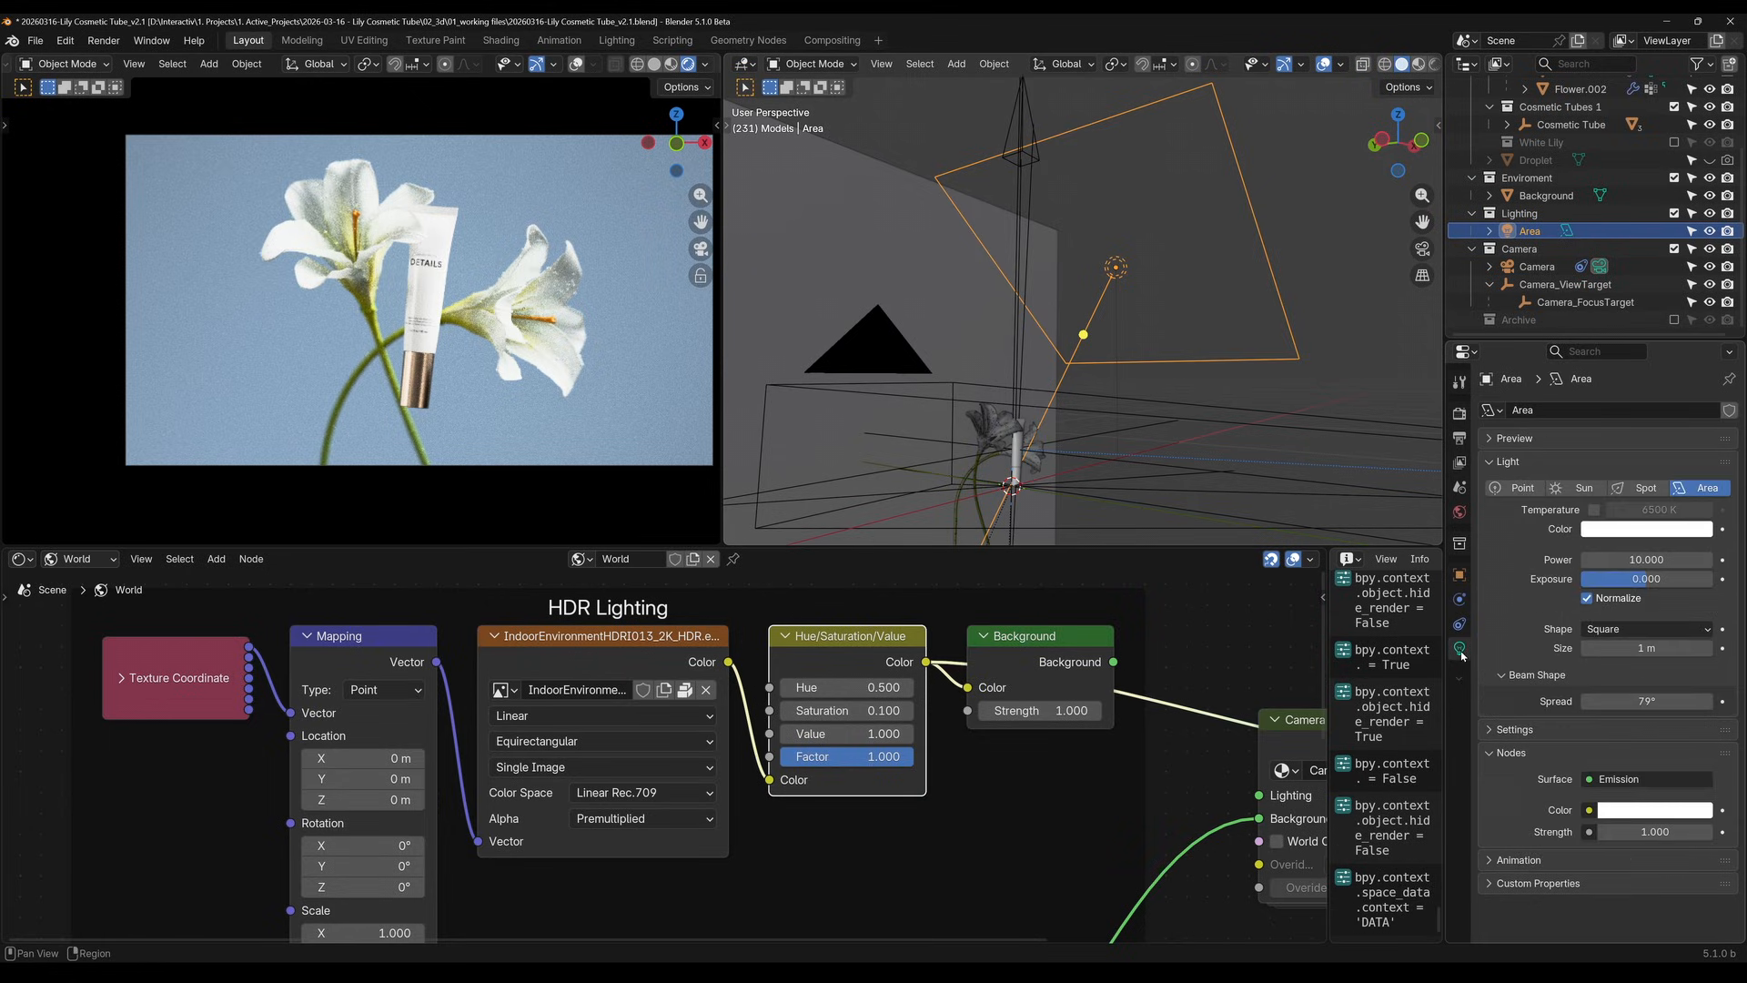
left_click(1667, 702)
type("80")
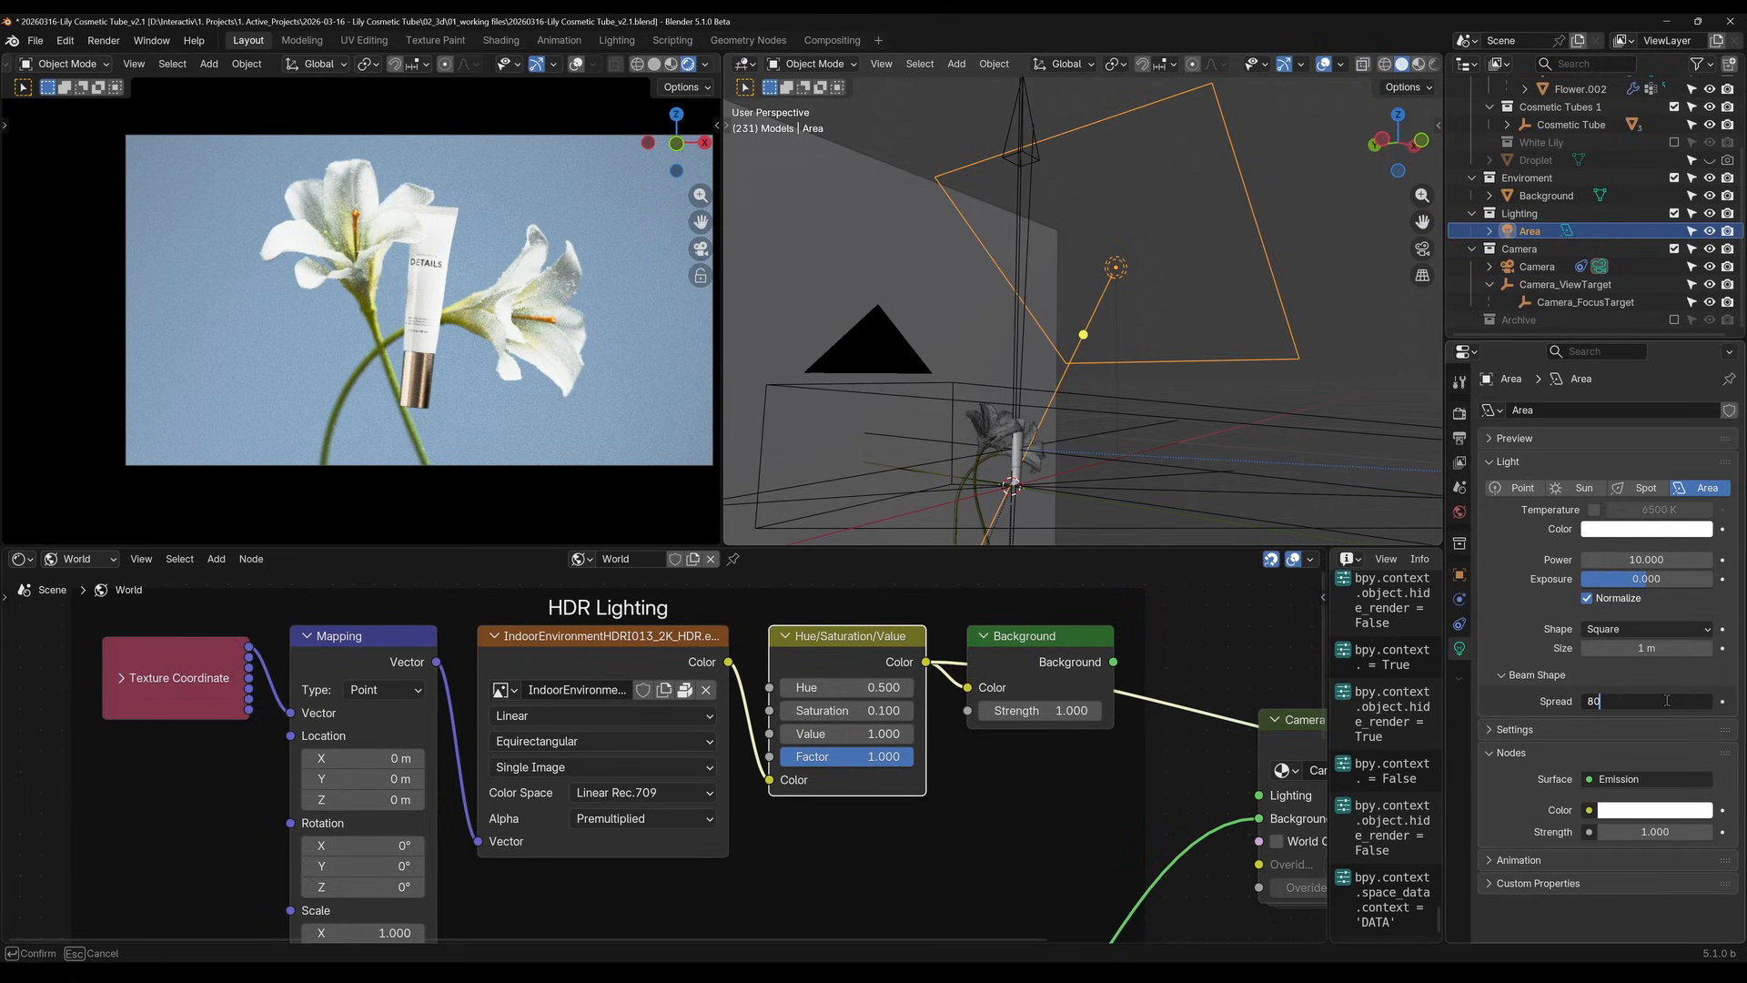
key("Return")
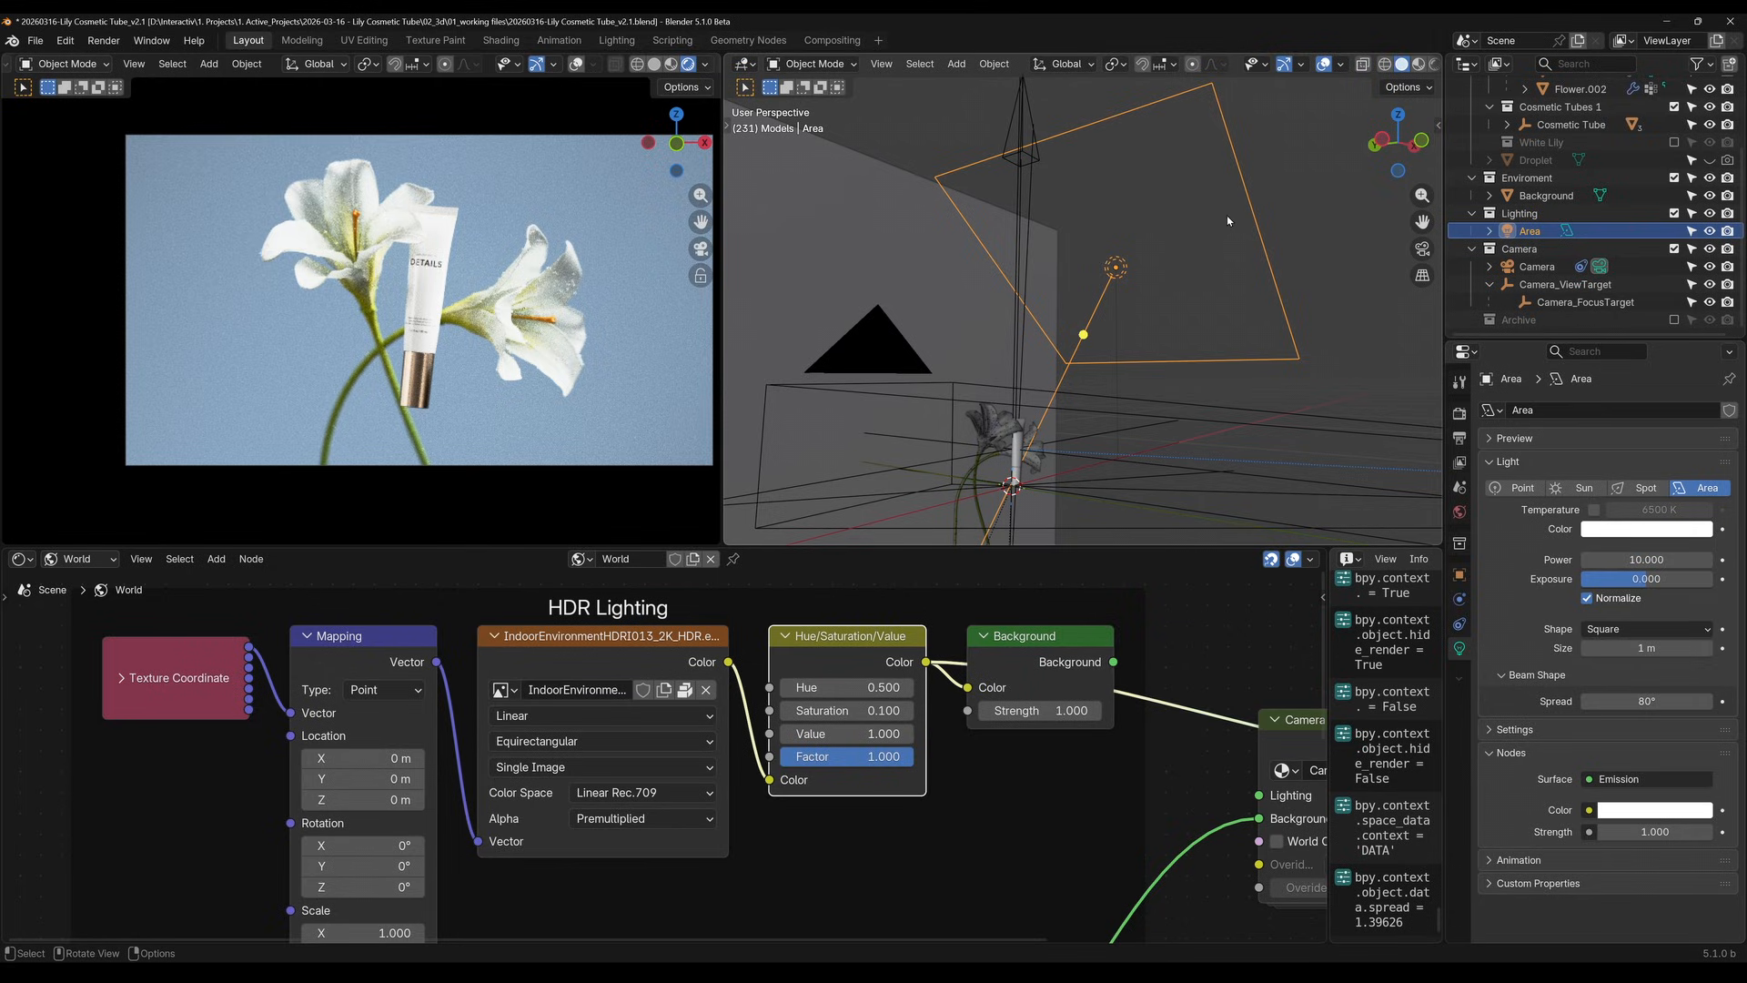
Inspect the Area light's placement relative to the tube, the lilies and the background from several angles
left_click(1272, 160)
middle_click_drag(1111, 281, 1092, 391)
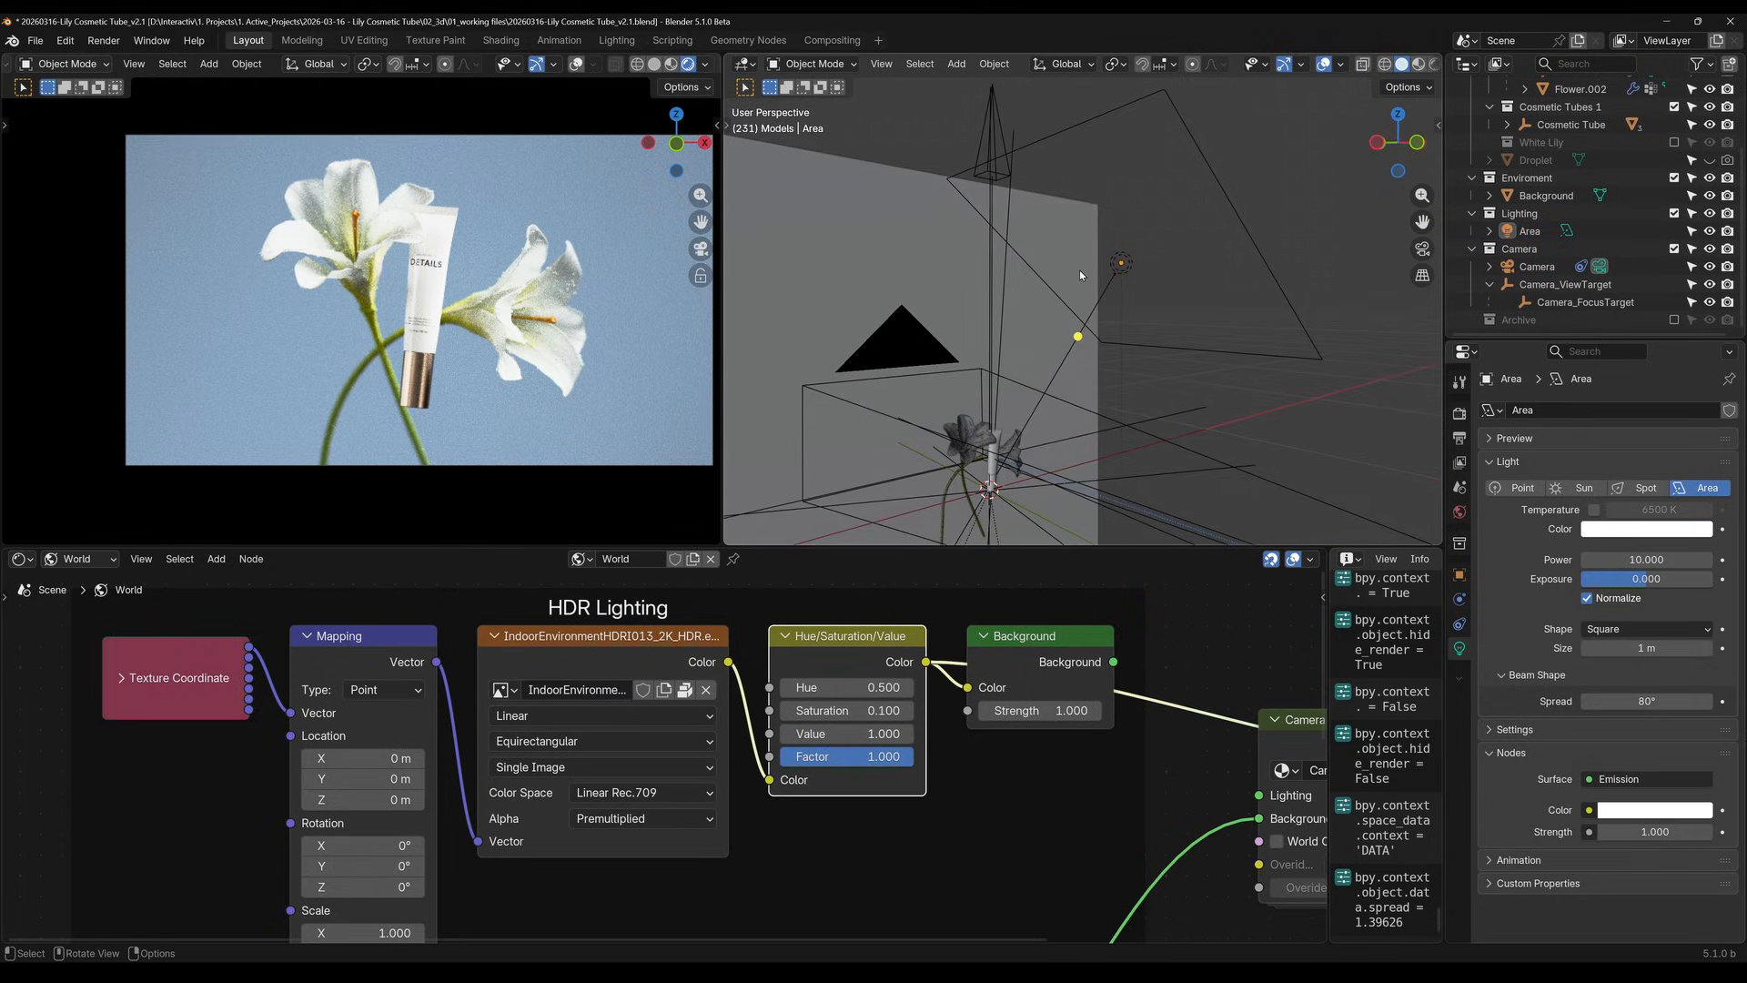
left_click(1117, 260)
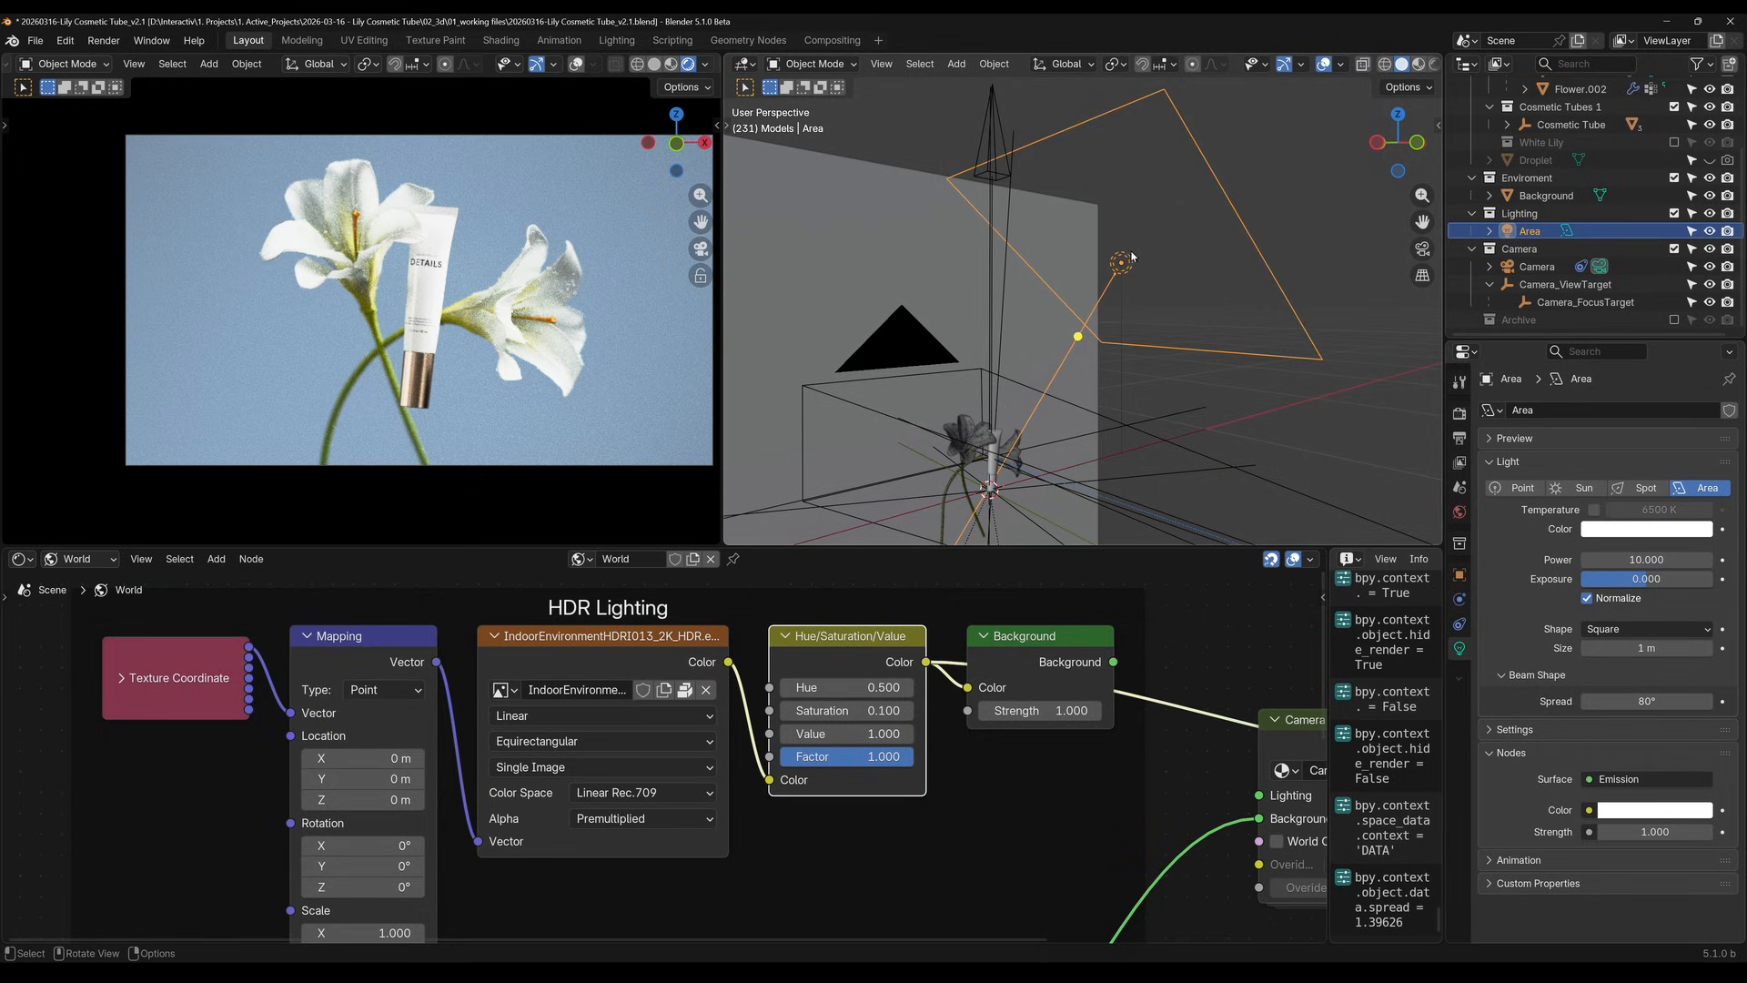
middle_click_drag(1245, 425, 999, 285)
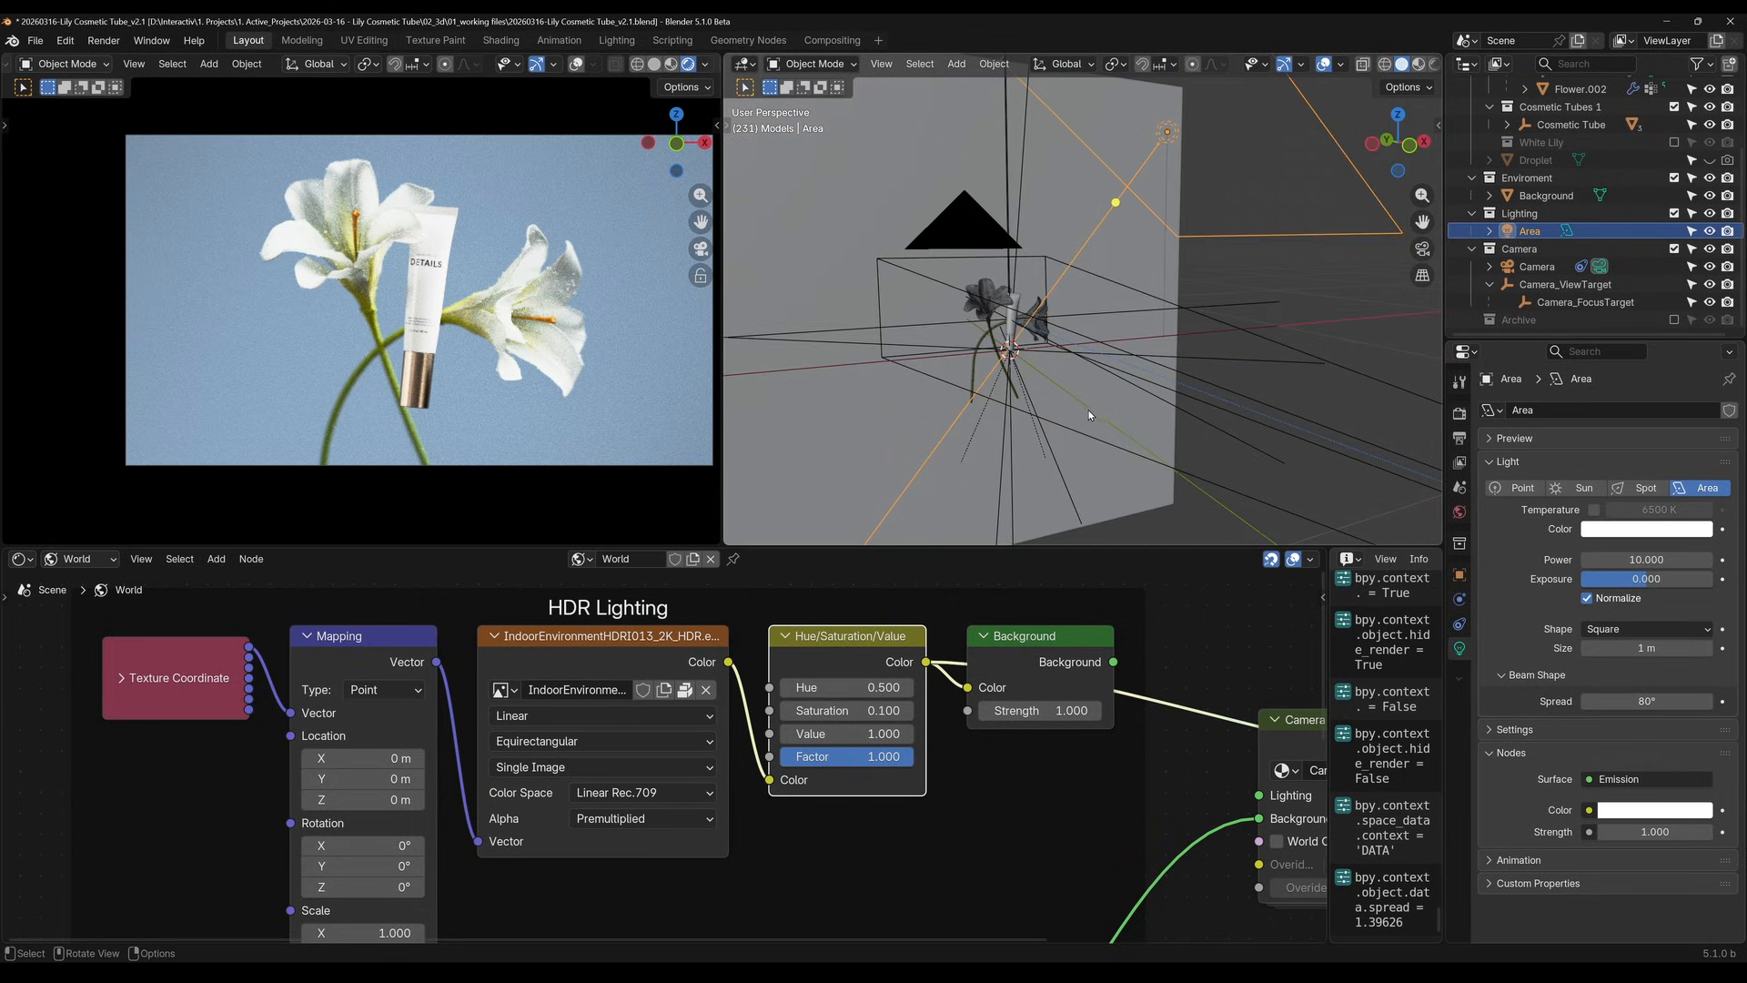
middle_click_drag(1083, 410, 1112, 373, "shift")
scroll(1063, 293, "up", 9)
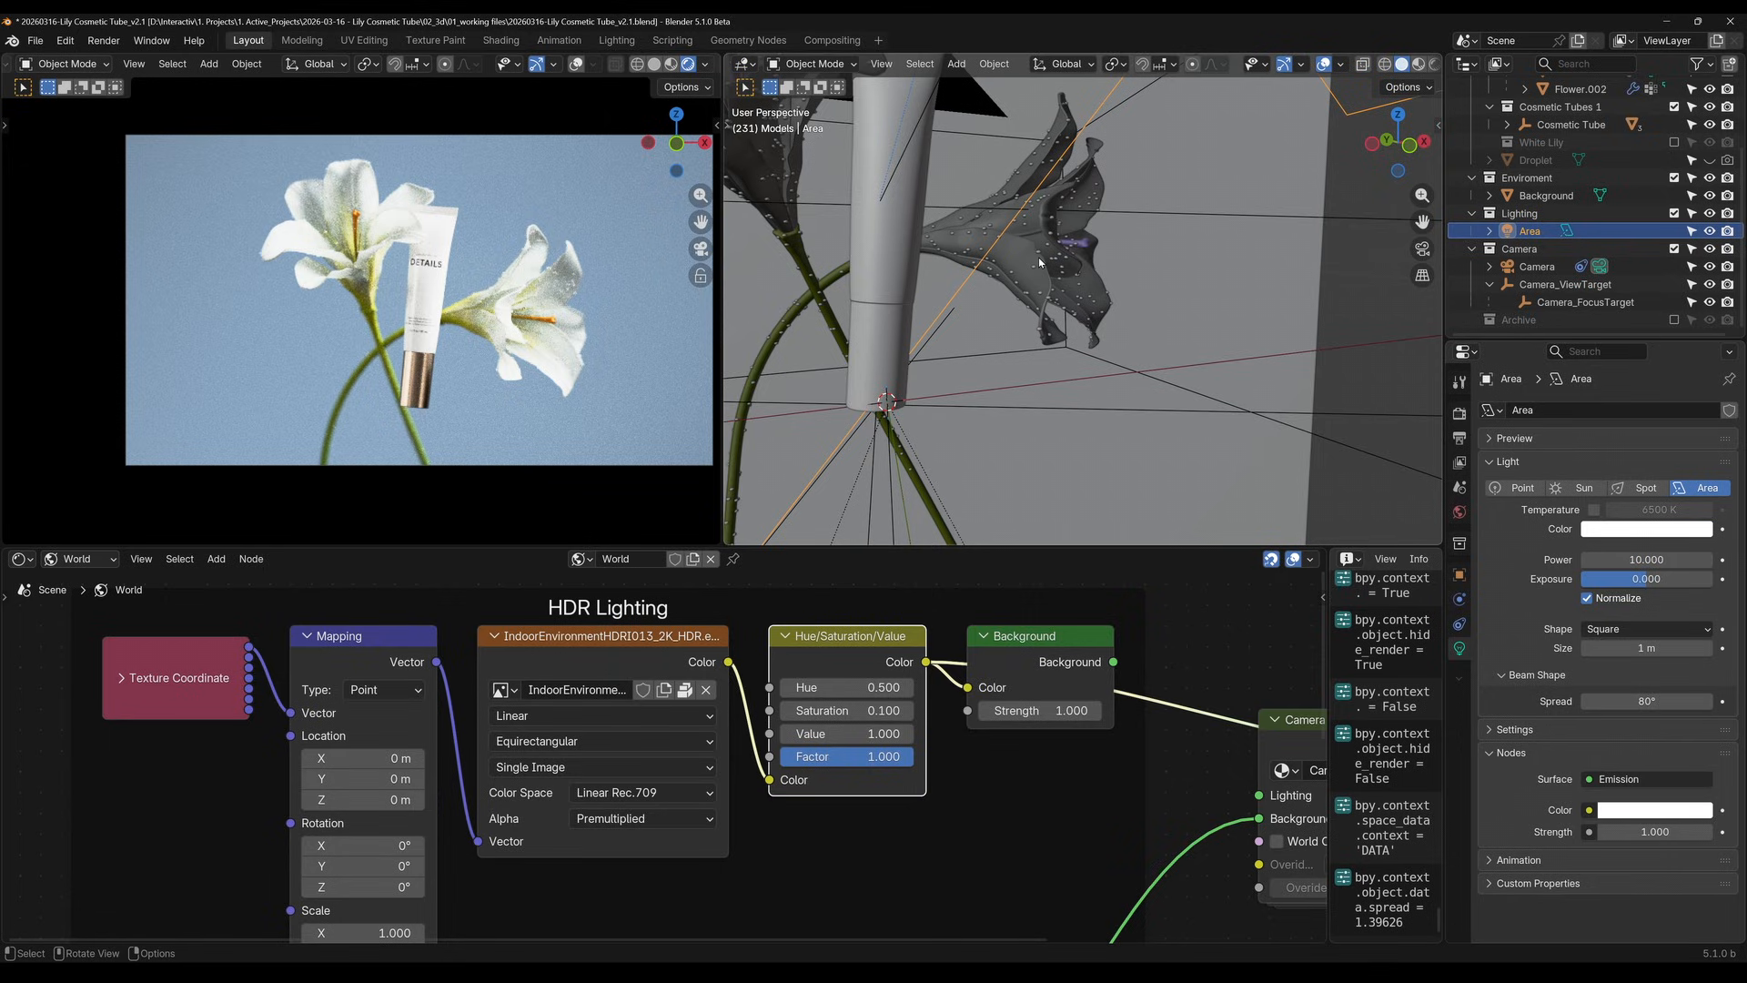
Add a UV sphere at the base of the tube and rename it Droplet
middle_click_drag(1039, 257, 1098, 410)
left_click(1072, 387)
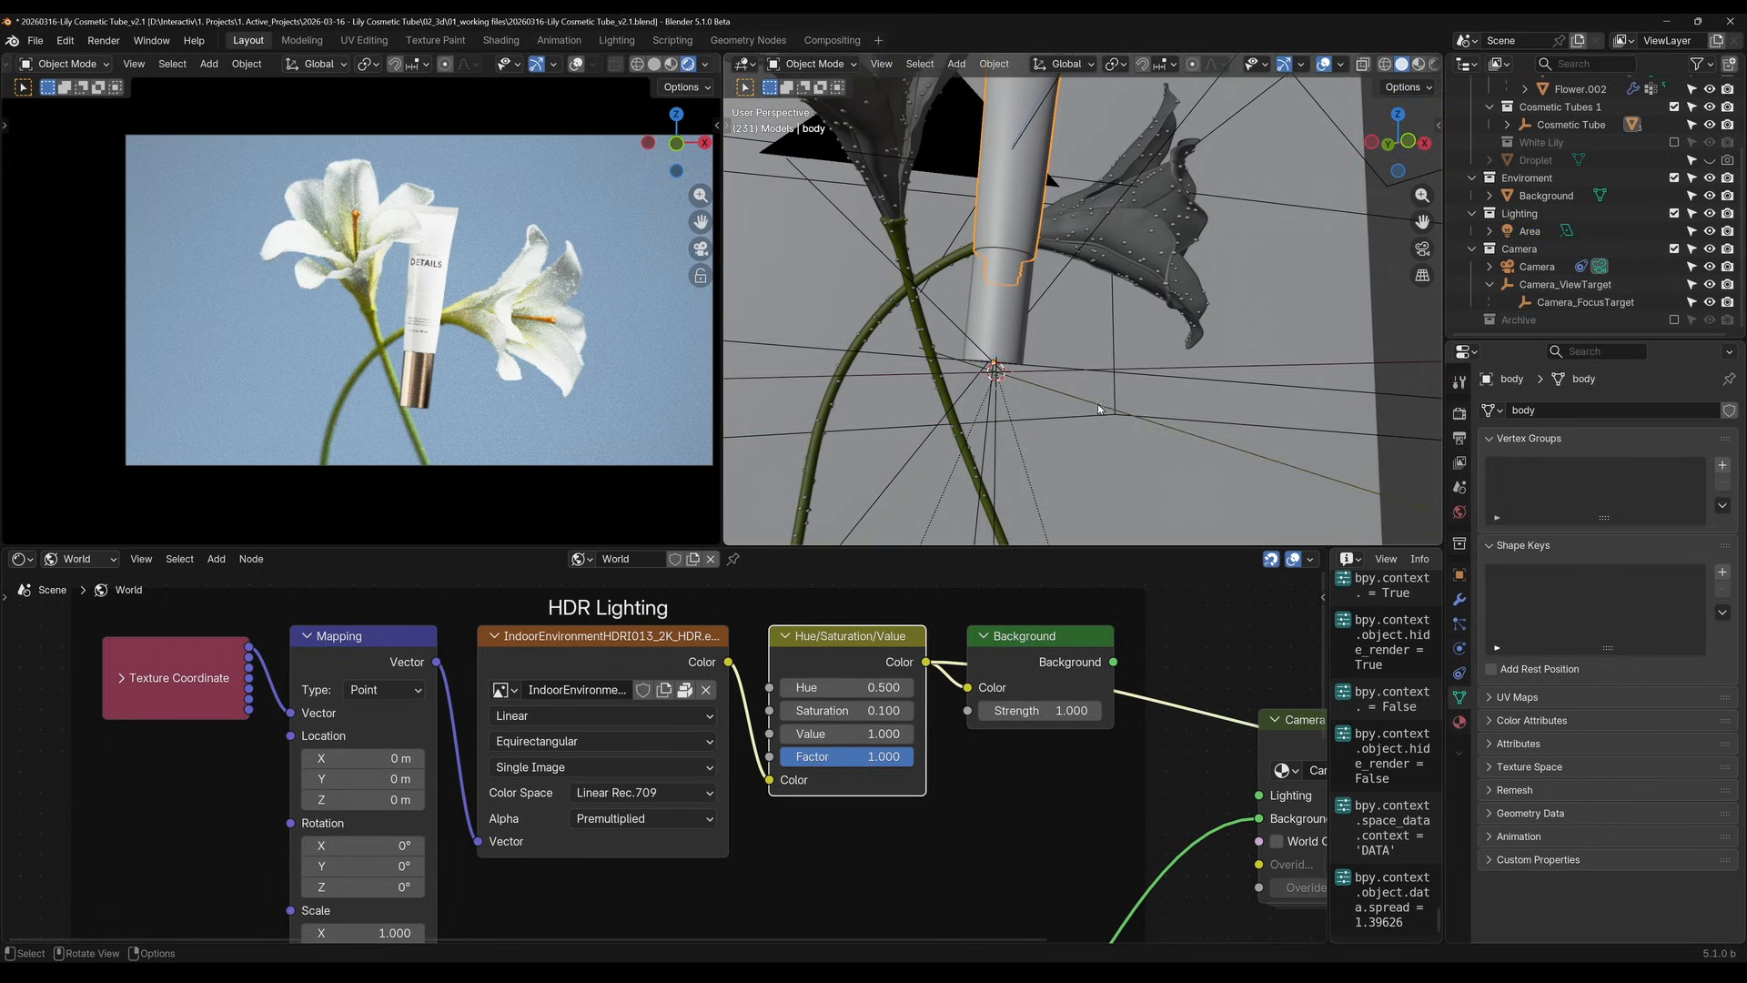
key("shift+a")
mouse_move(921, 421)
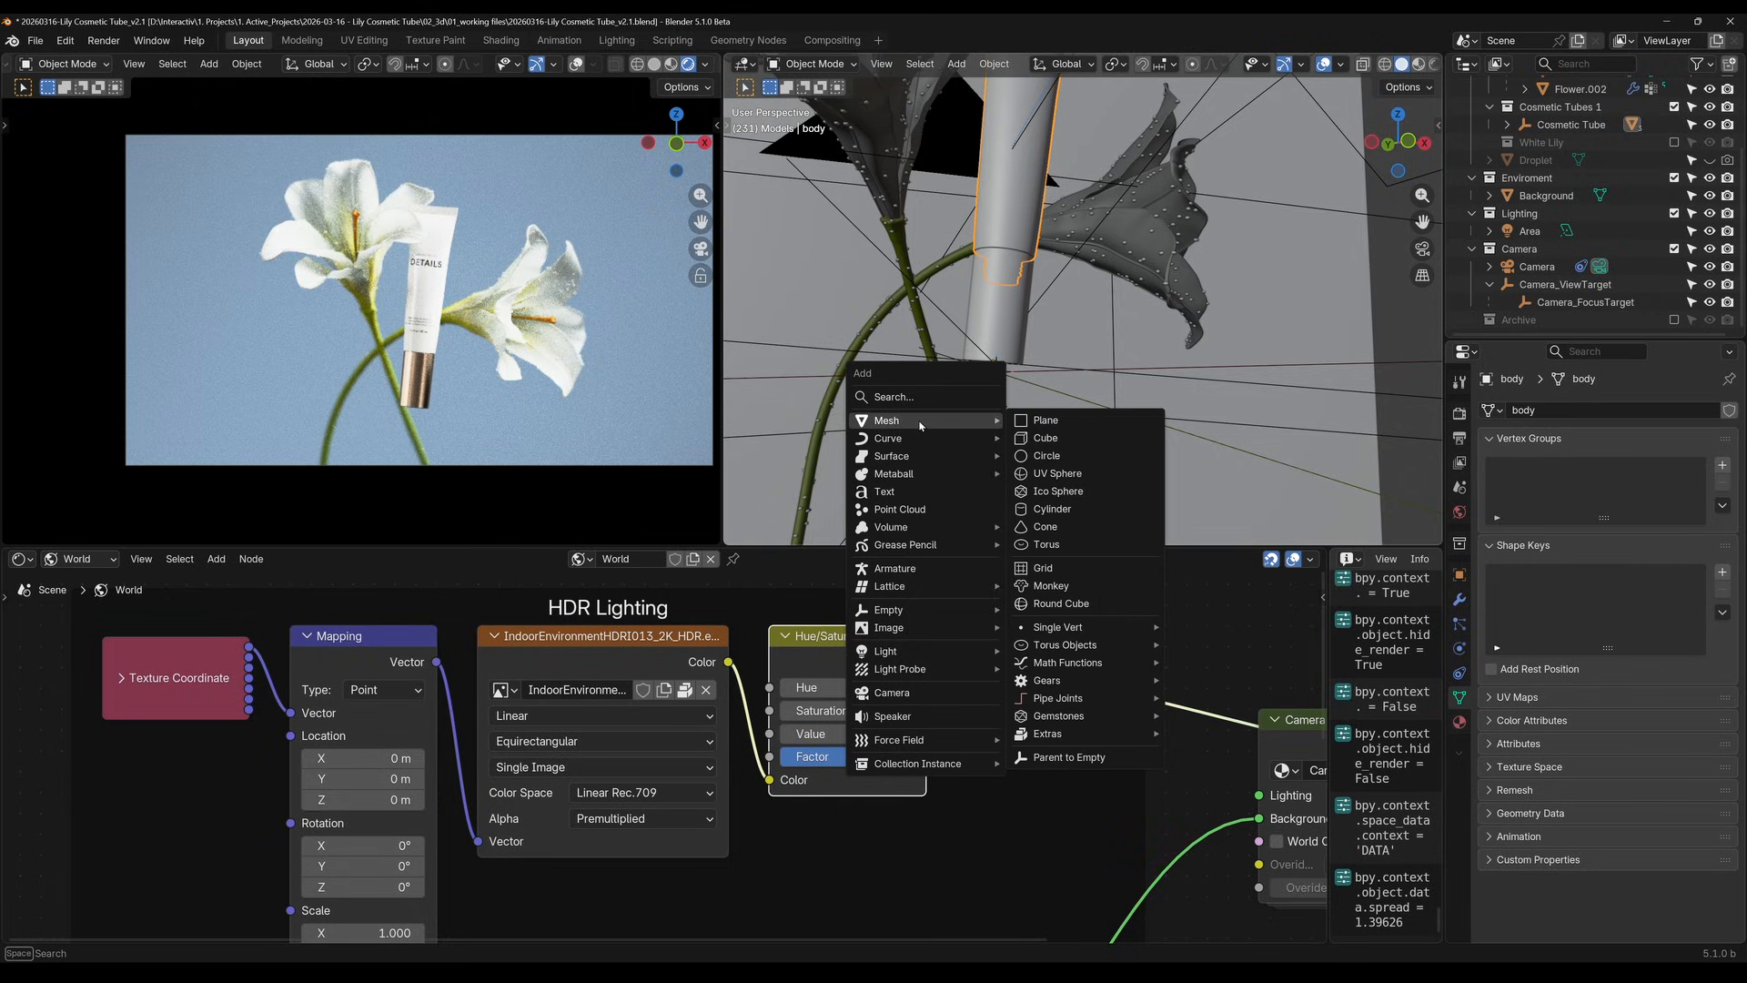
left_click(1040, 474)
double_click(1528, 177)
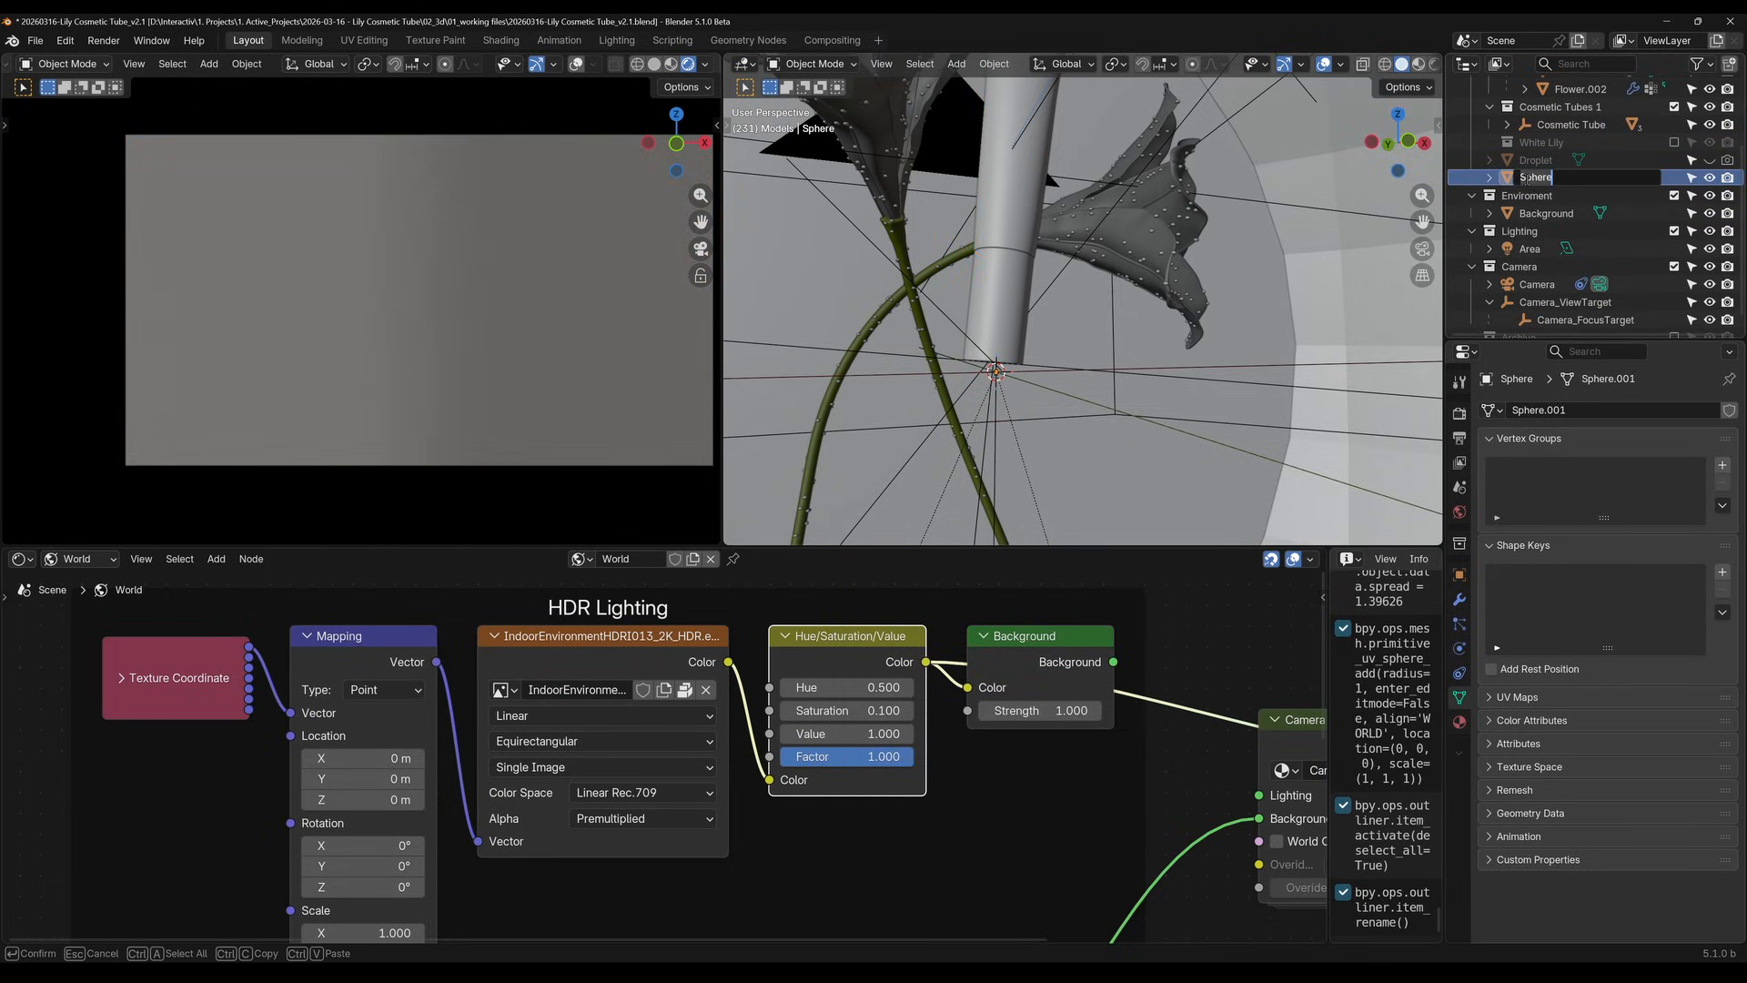
type("Droplet")
key("Return")
In Edit Mode, flatten the new sphere's mesh along Z to about 0.71 of its height
key("KP_Decimal")
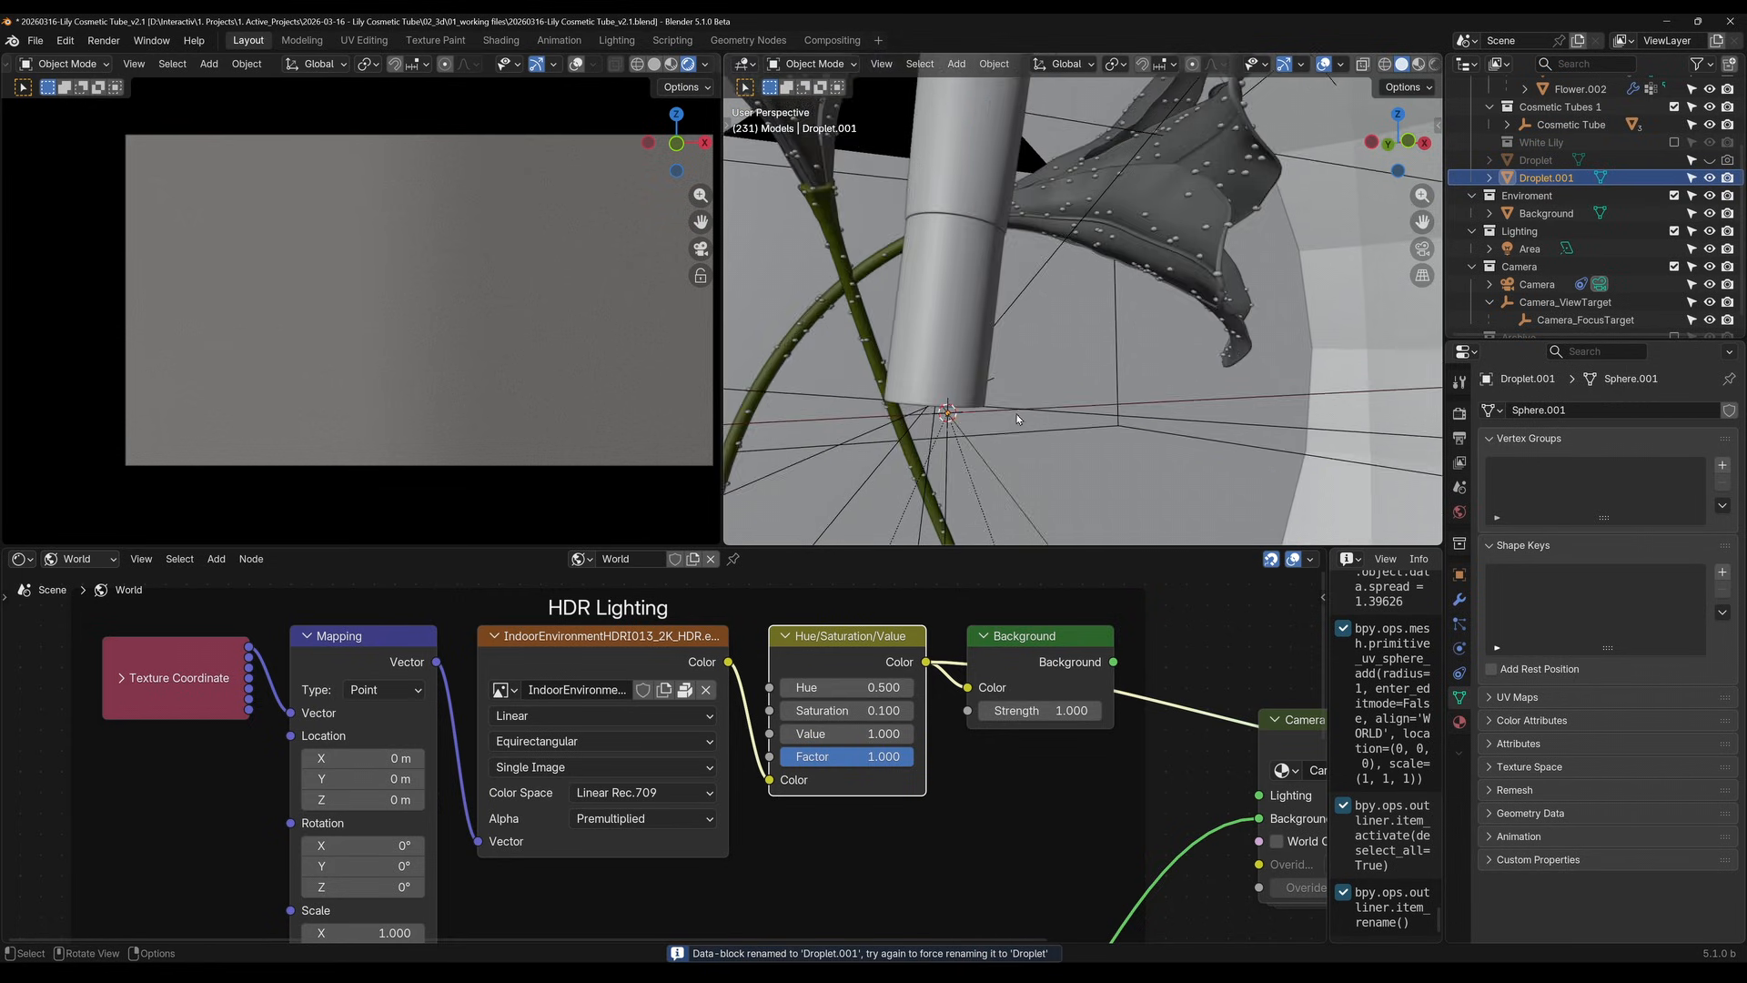
middle_click_drag(1095, 386, 1142, 323)
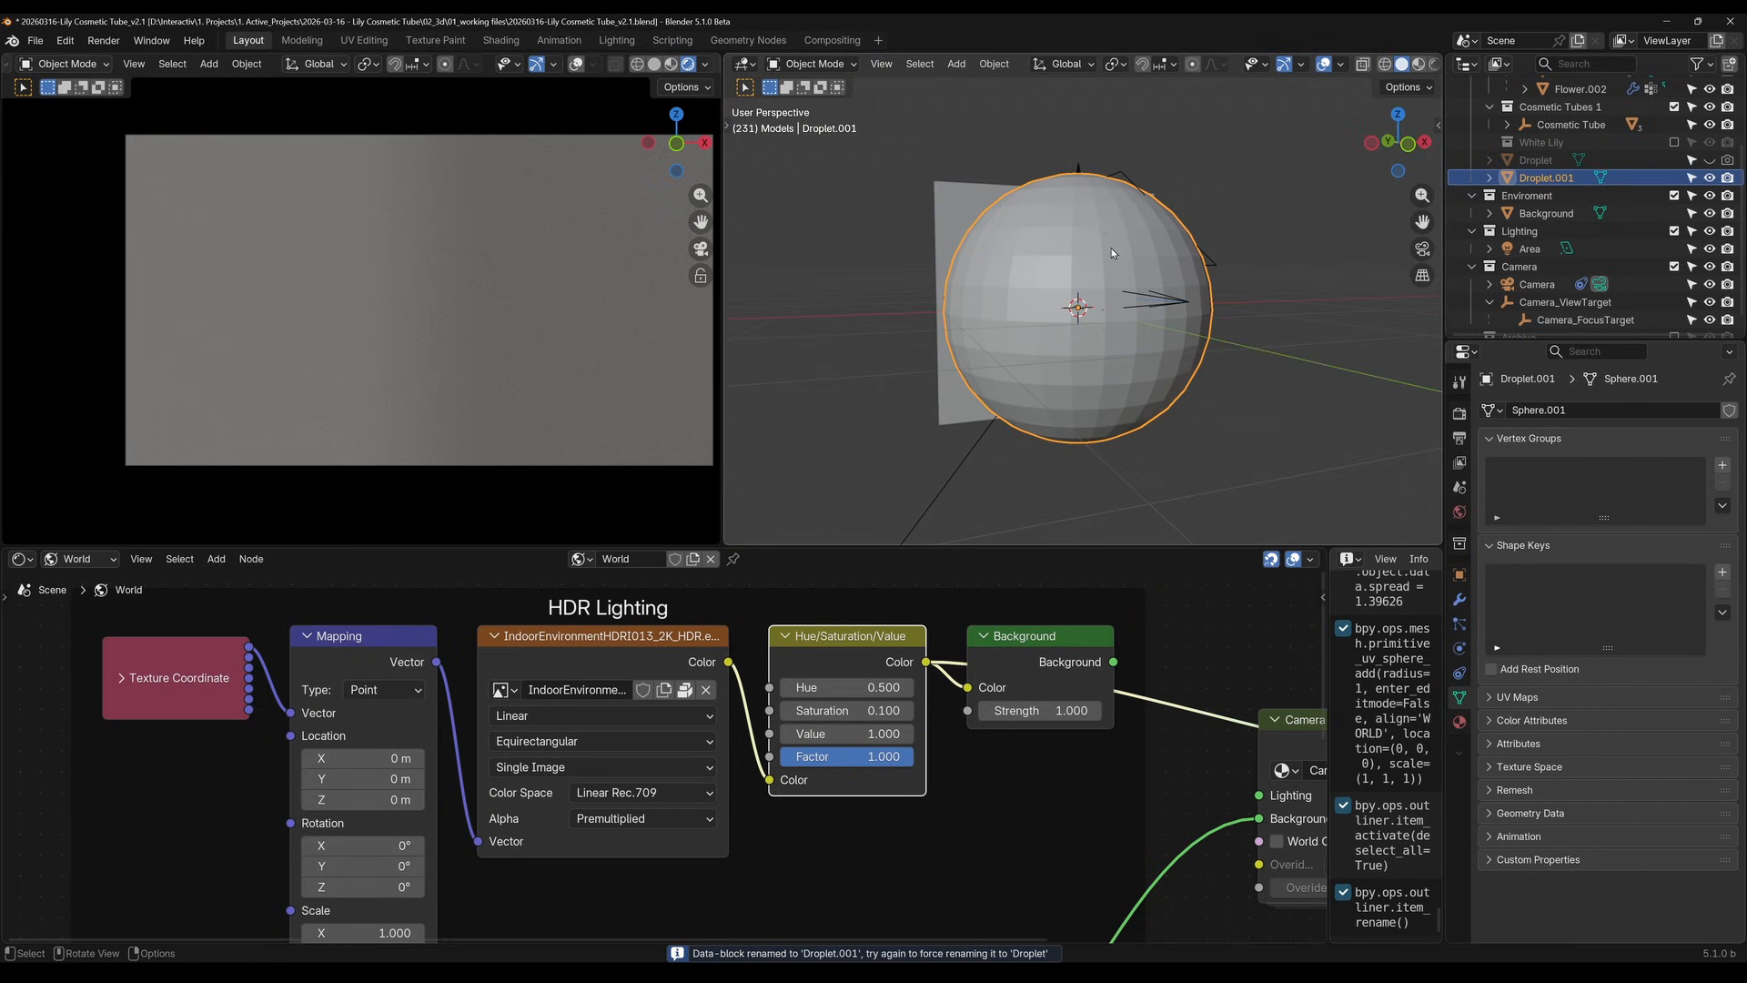
key("Tab")
key("s")
key("z")
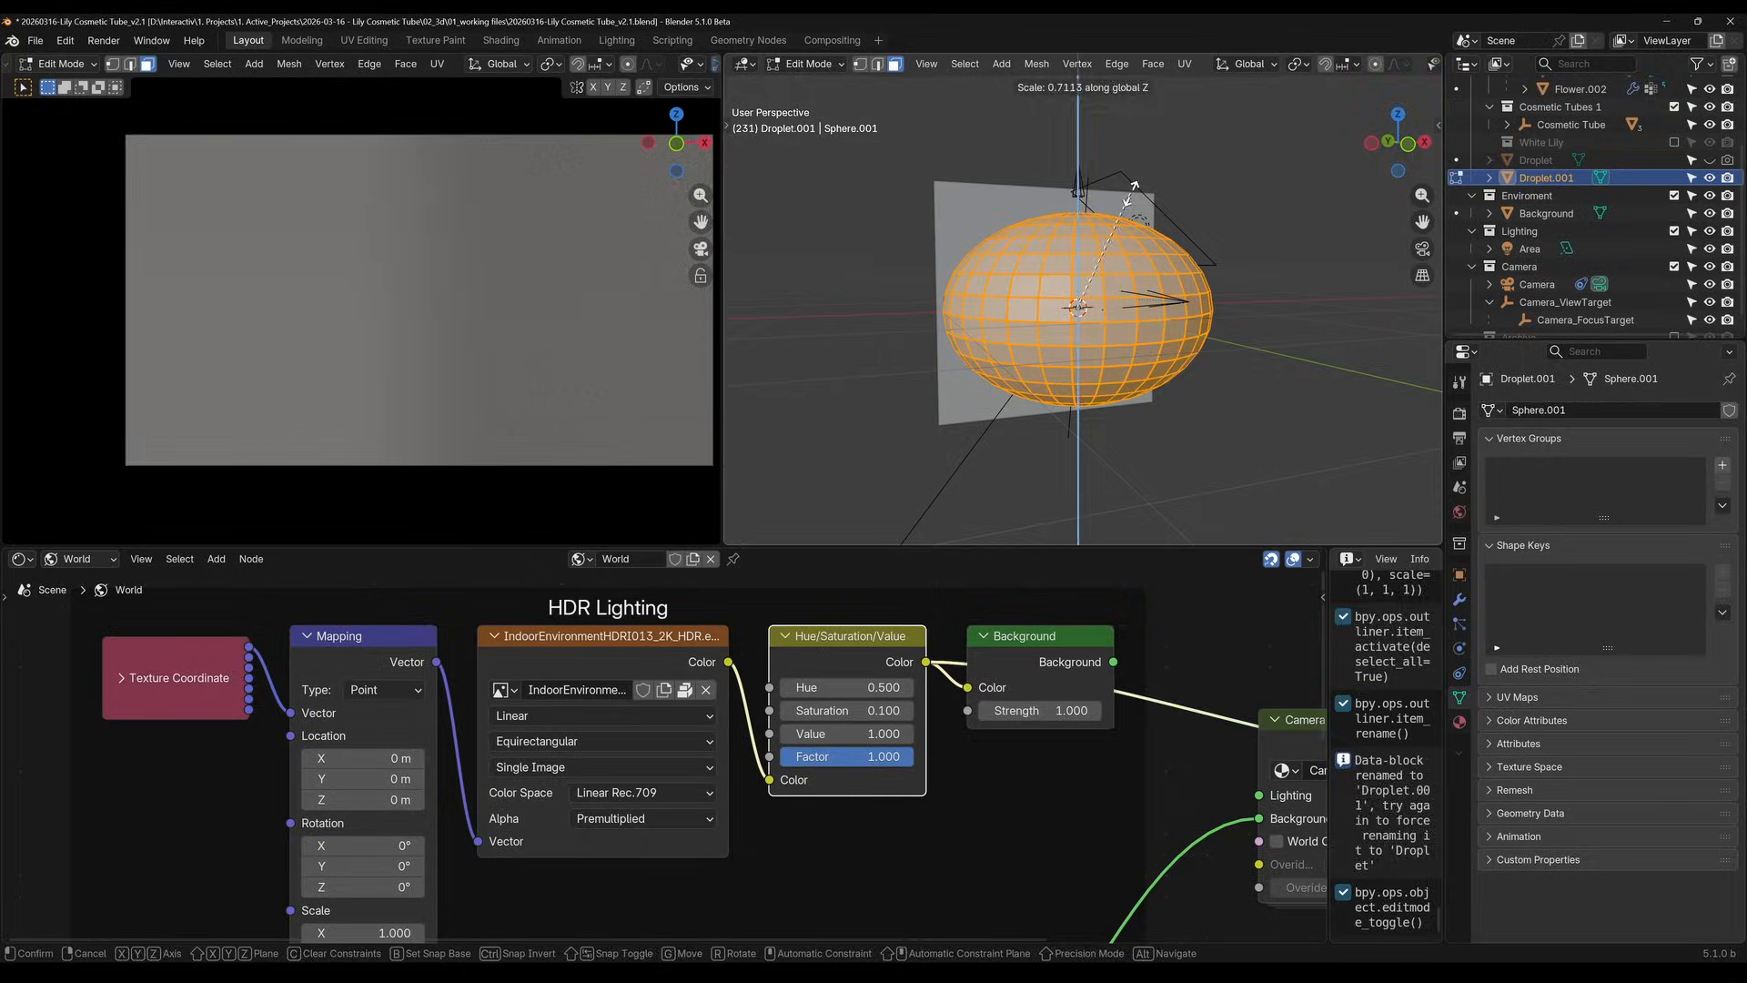
left_click(1131, 188)
Scale the flattened sphere's mesh down in stages to a tiny drop just below the tube's cap, and return to Object Mode
key("s")
left_click(1113, 346)
scroll(1113, 346, "up", 5)
key("s")
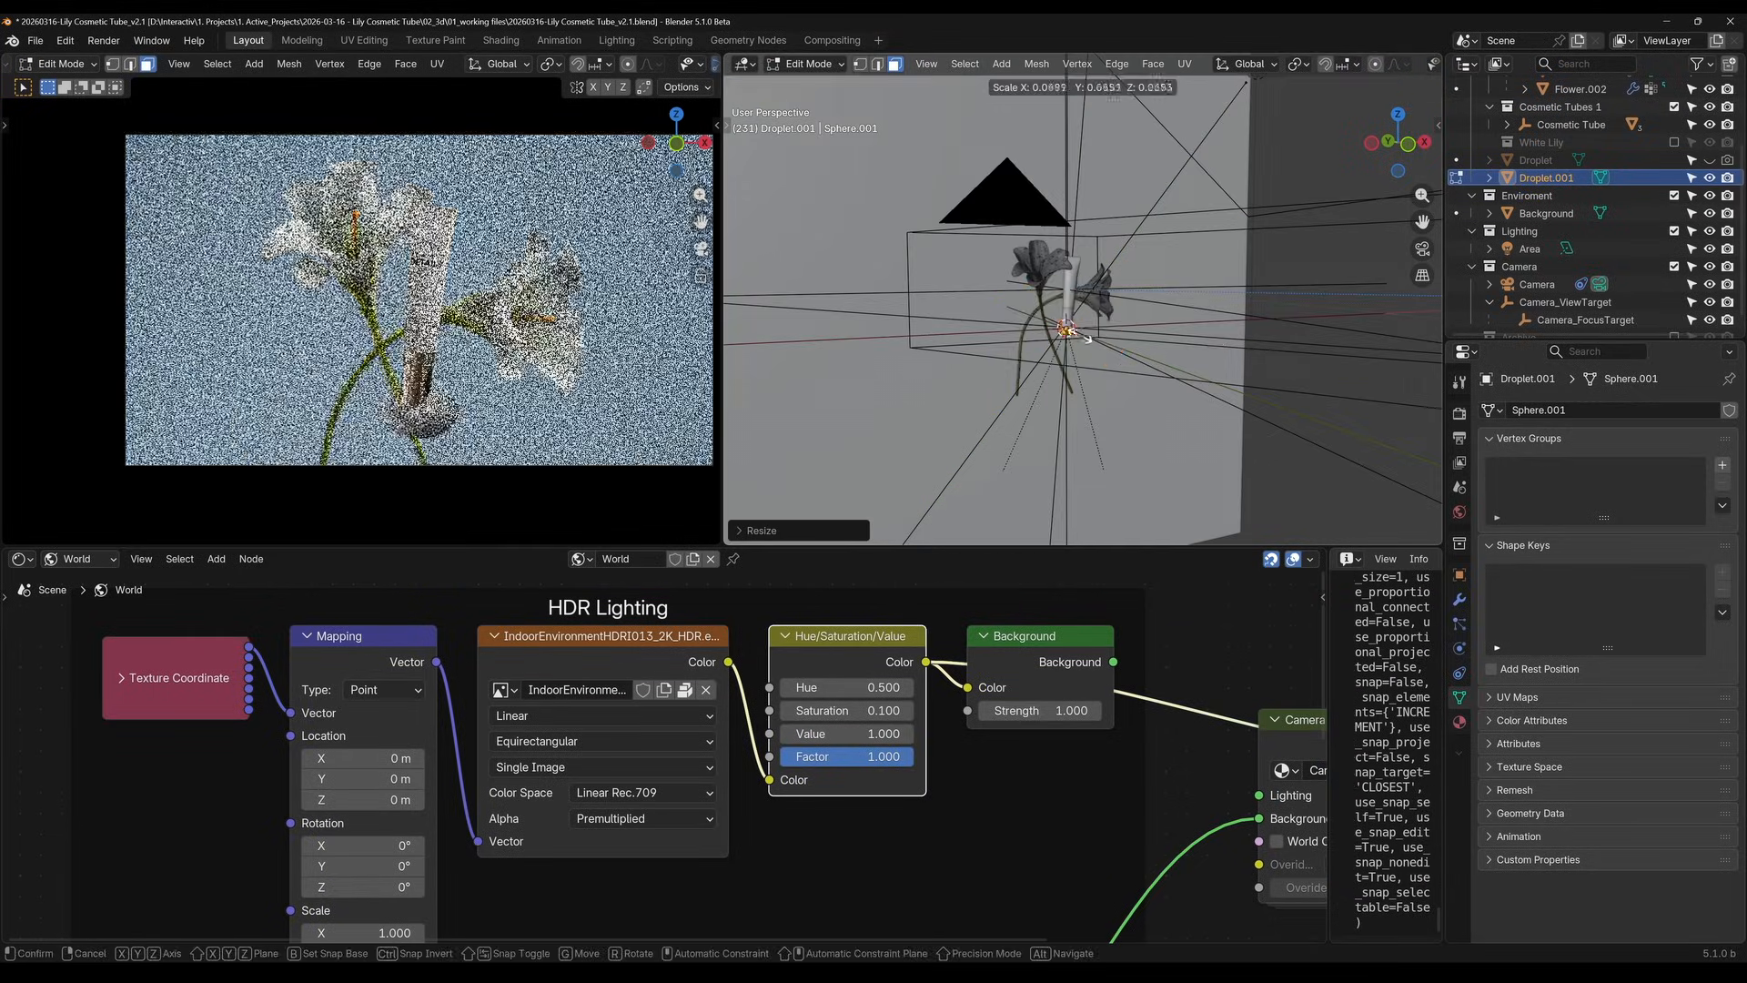
left_click(1075, 331)
scroll(1079, 319, "up", 6)
middle_click_drag(1047, 478, 1209, 276, "shift")
scroll(1079, 237, "up", 6)
middle_click_drag(1191, 196, 1262, 434, "shift")
key("s")
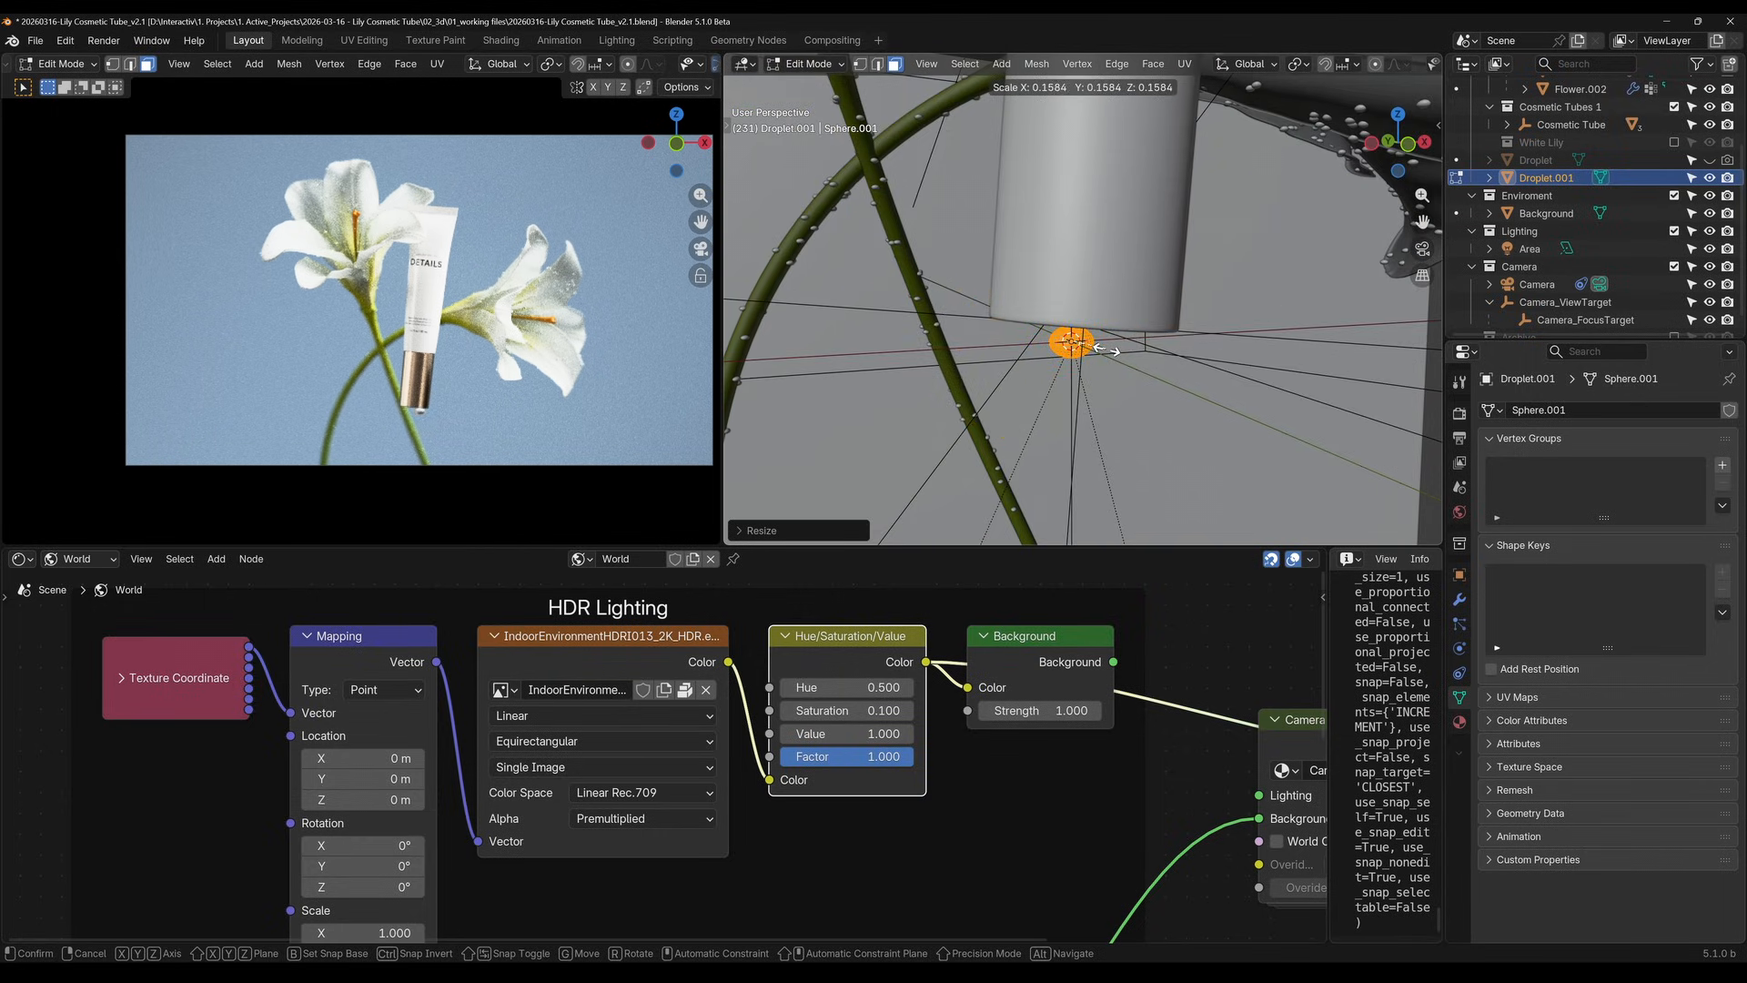
left_click(1102, 348)
key("Tab")
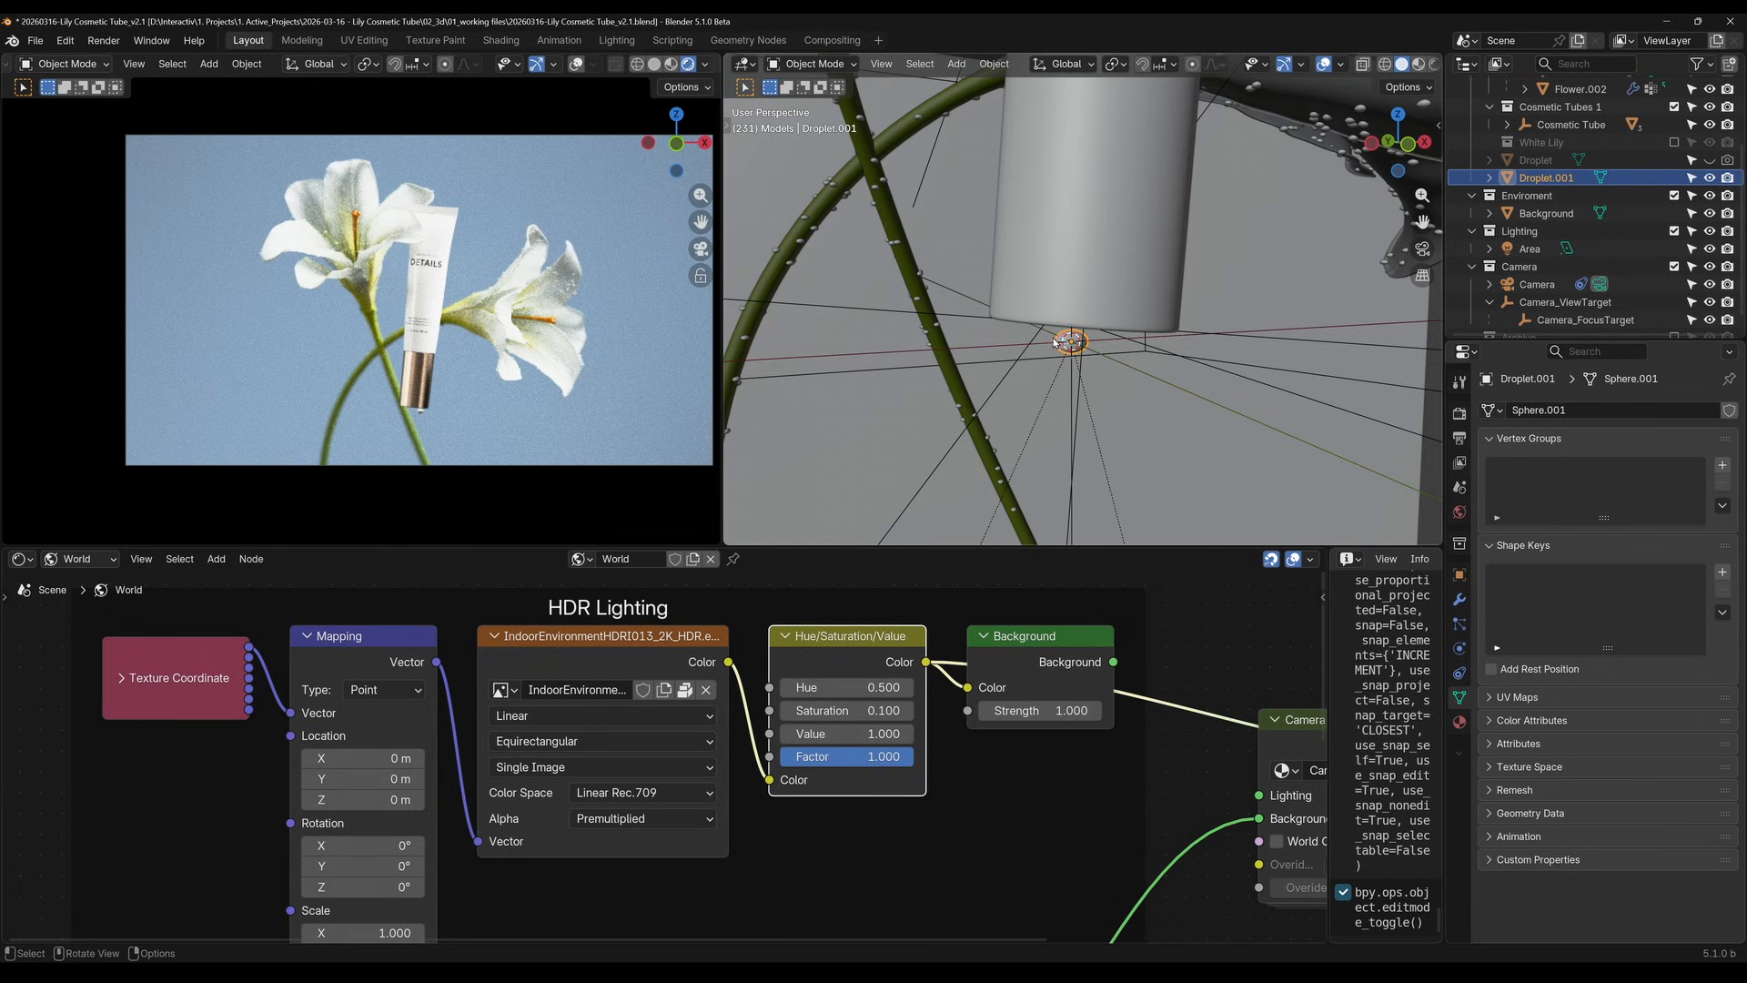
Shade the droplet smooth and give it a new material named water
right_click(1062, 342)
left_click(1004, 338)
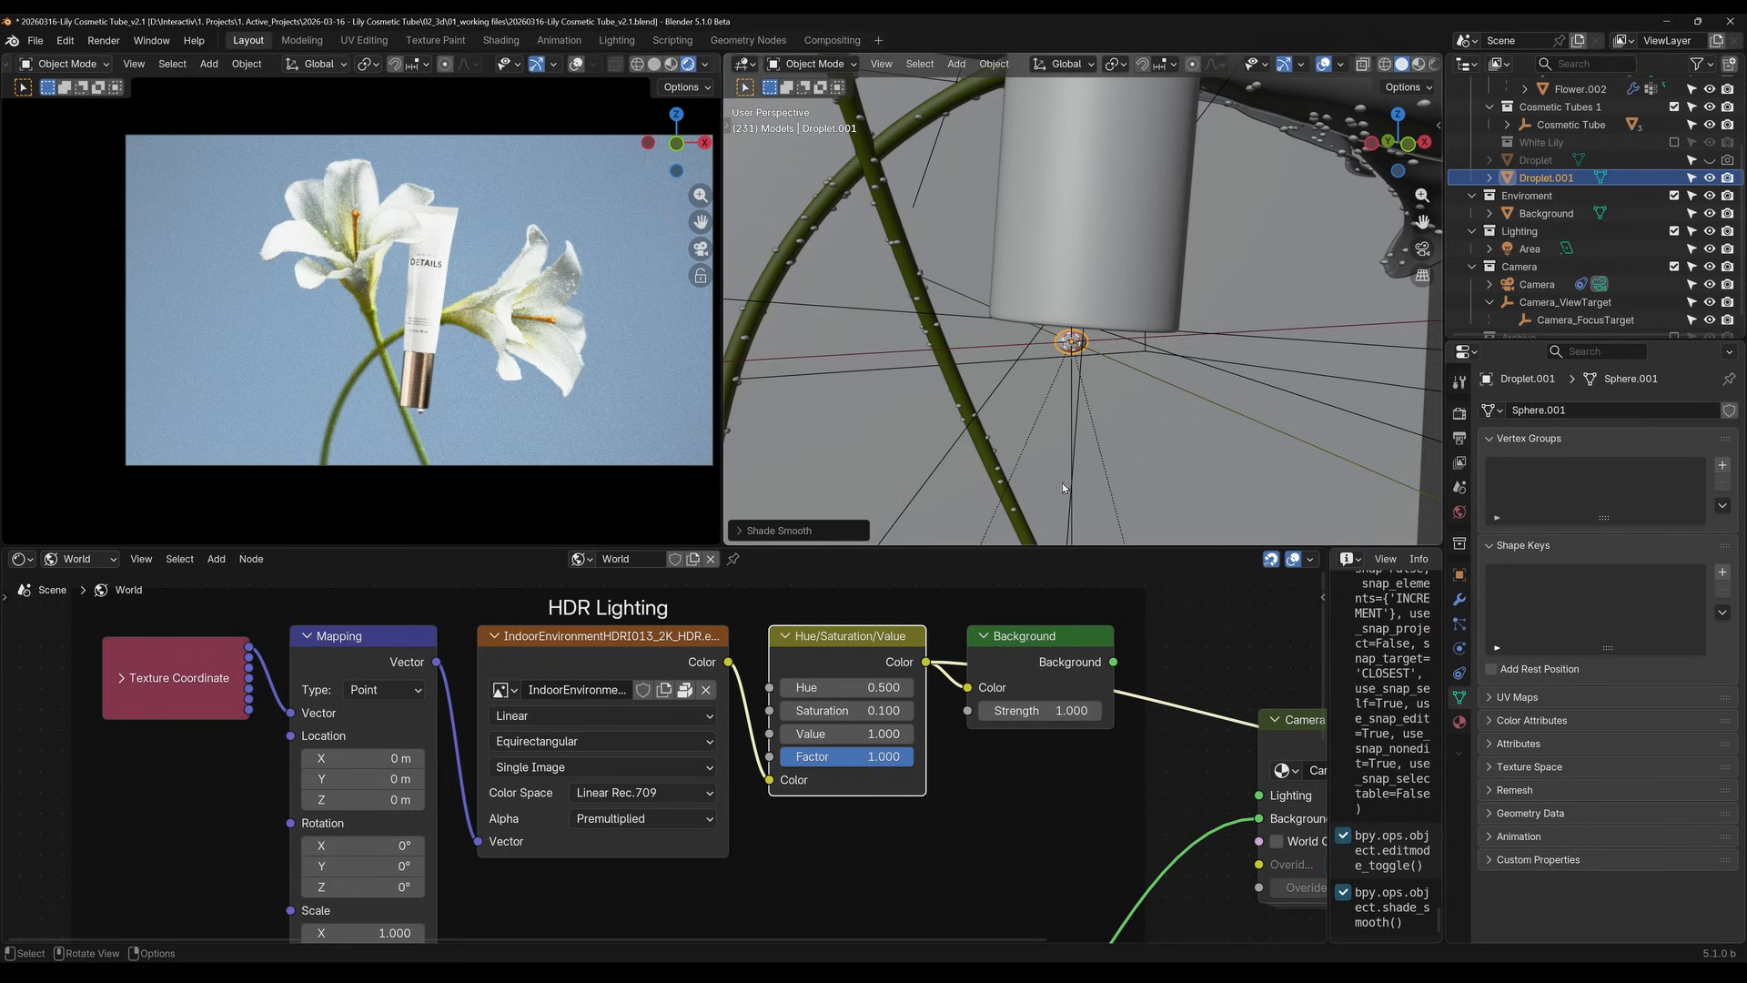
left_click(80, 559)
left_click(97, 608)
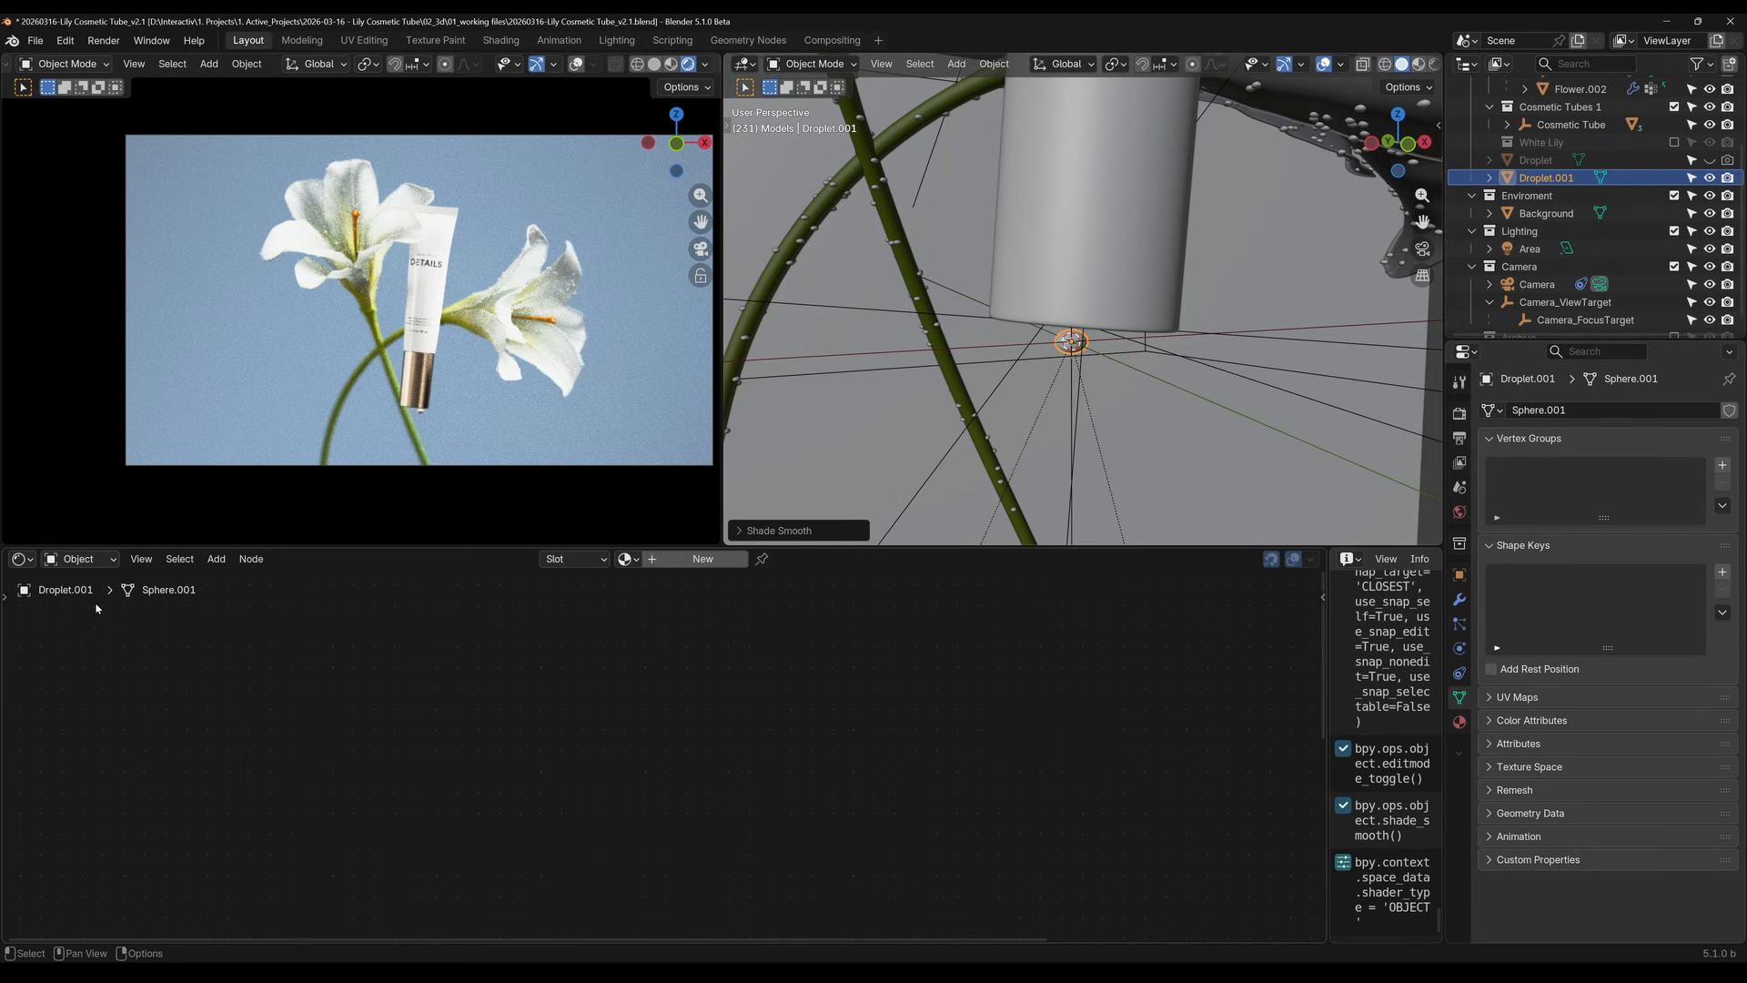
left_click(692, 559)
left_click(690, 559)
type("water")
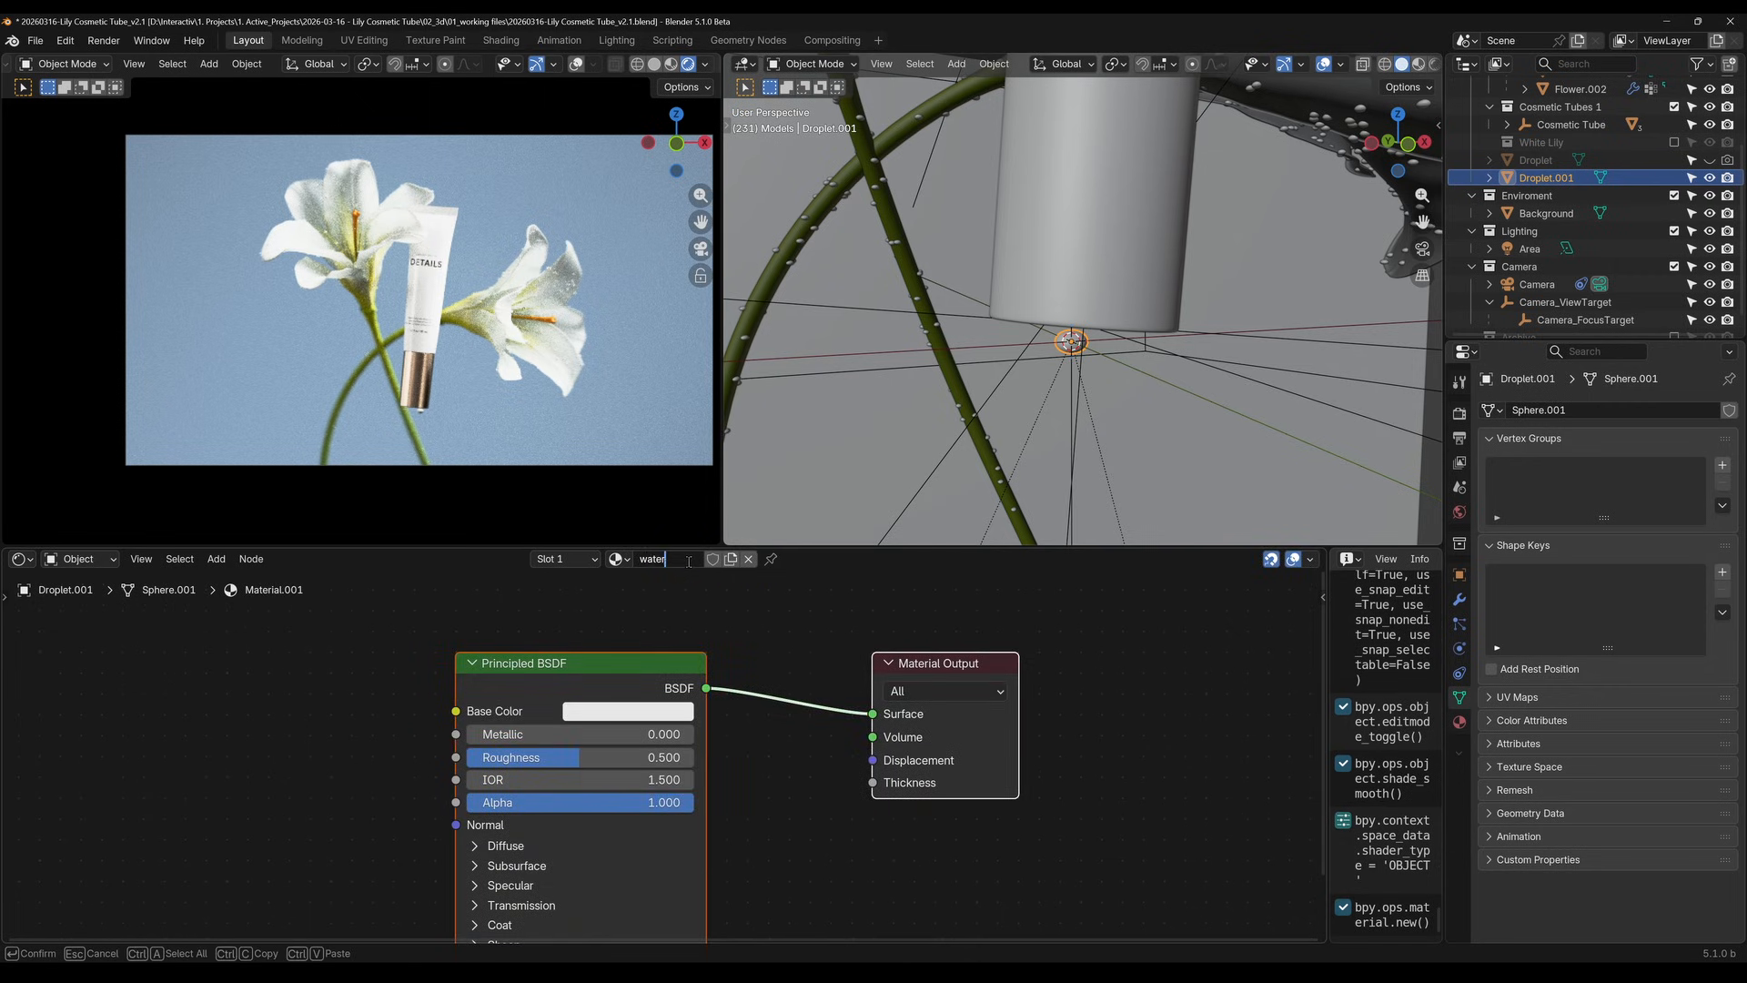
key("Return")
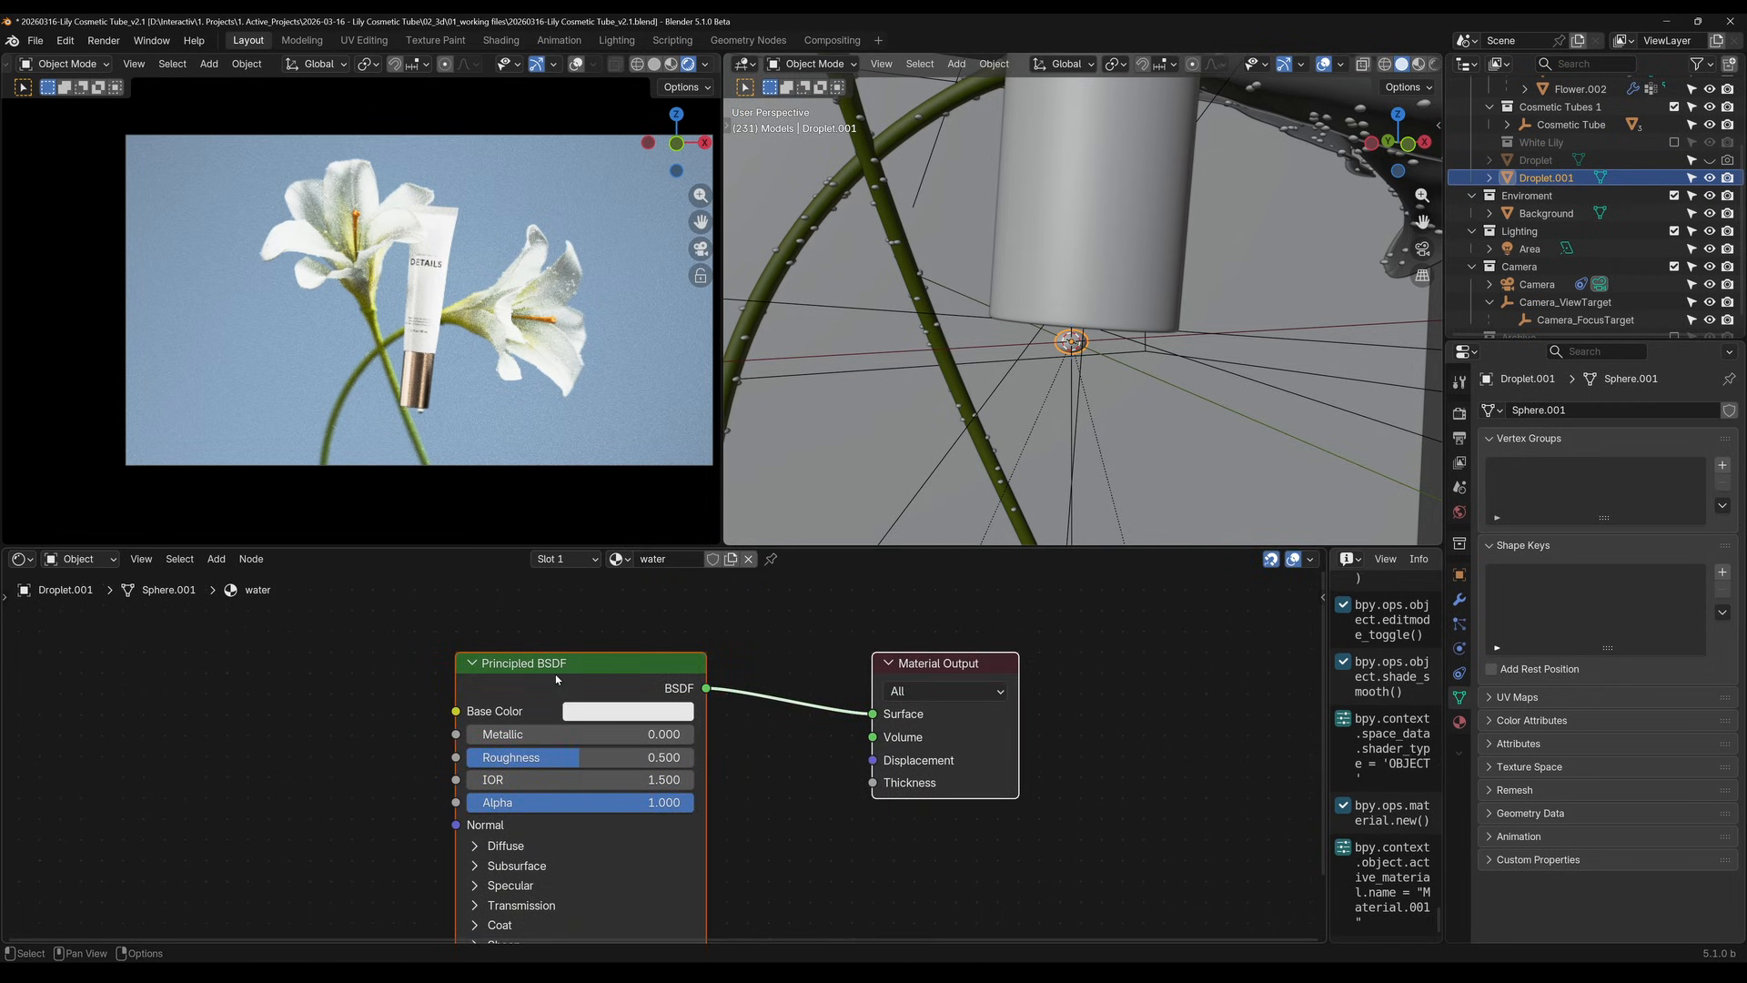
Replace the water material's Principled BSDF with a Glass BSDF connected to the Material Output's Surface
left_click(571, 657)
key("x")
key("shift+a")
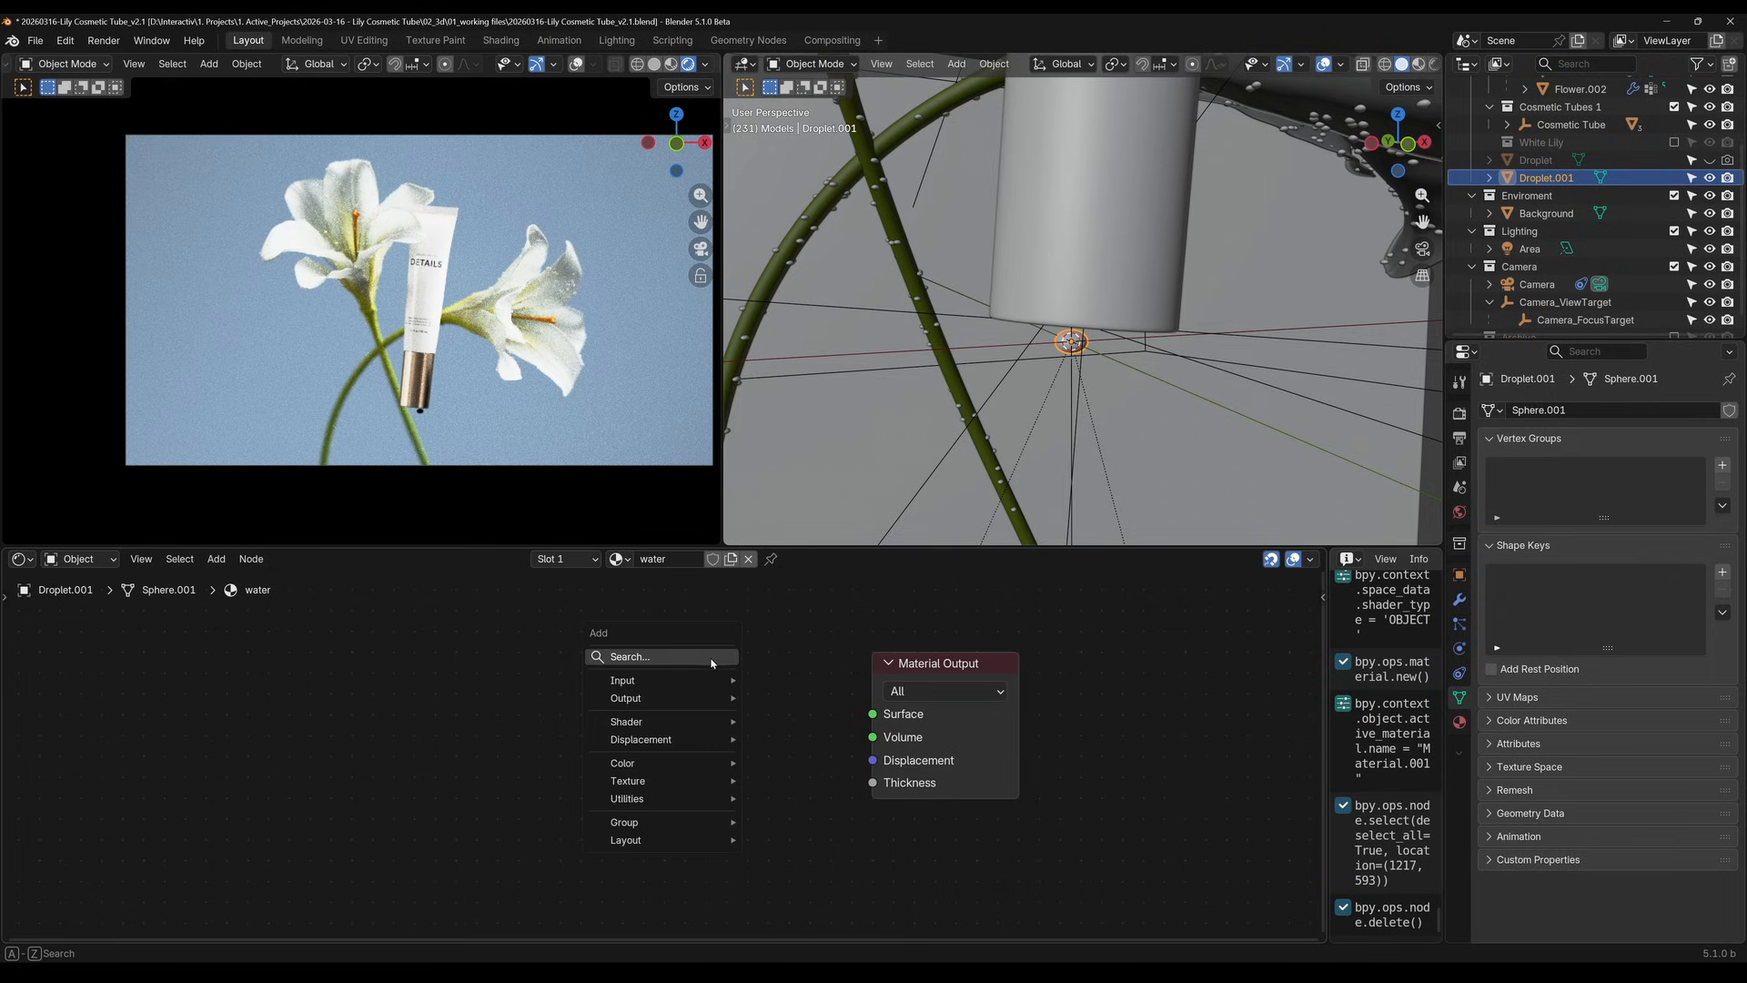
left_click(711, 656)
type("glass")
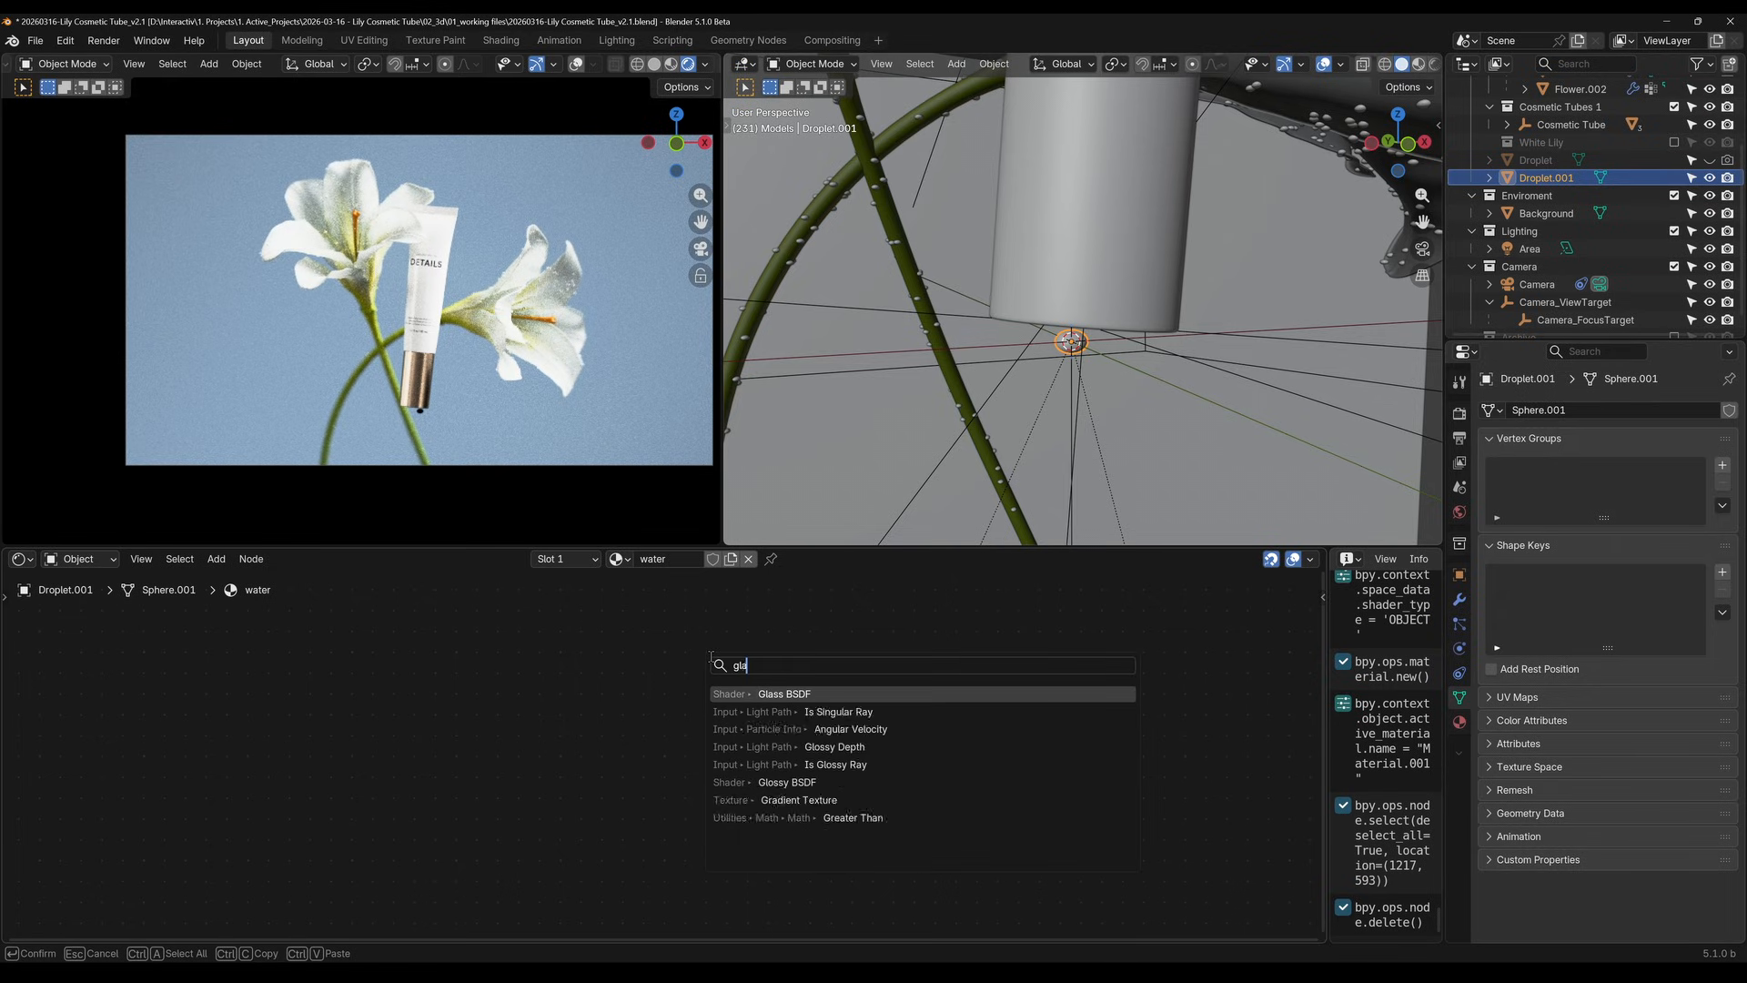
key("Return")
left_click(591, 651)
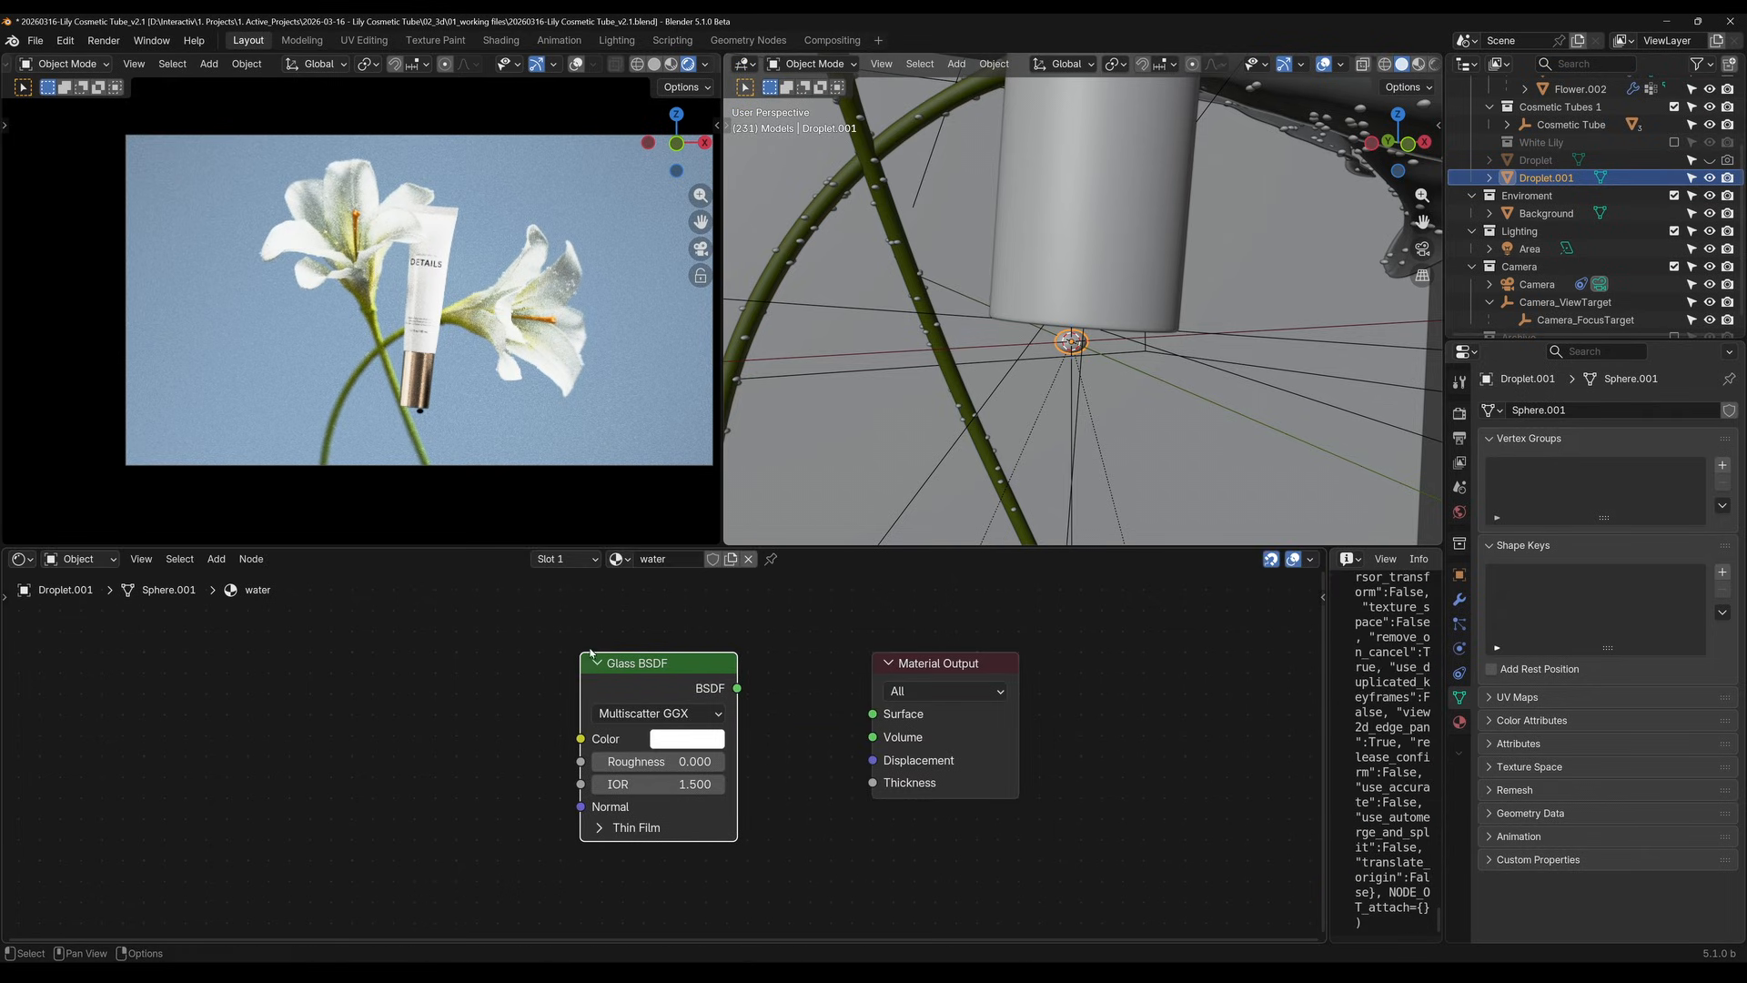
left_click_drag(738, 688, 873, 713)
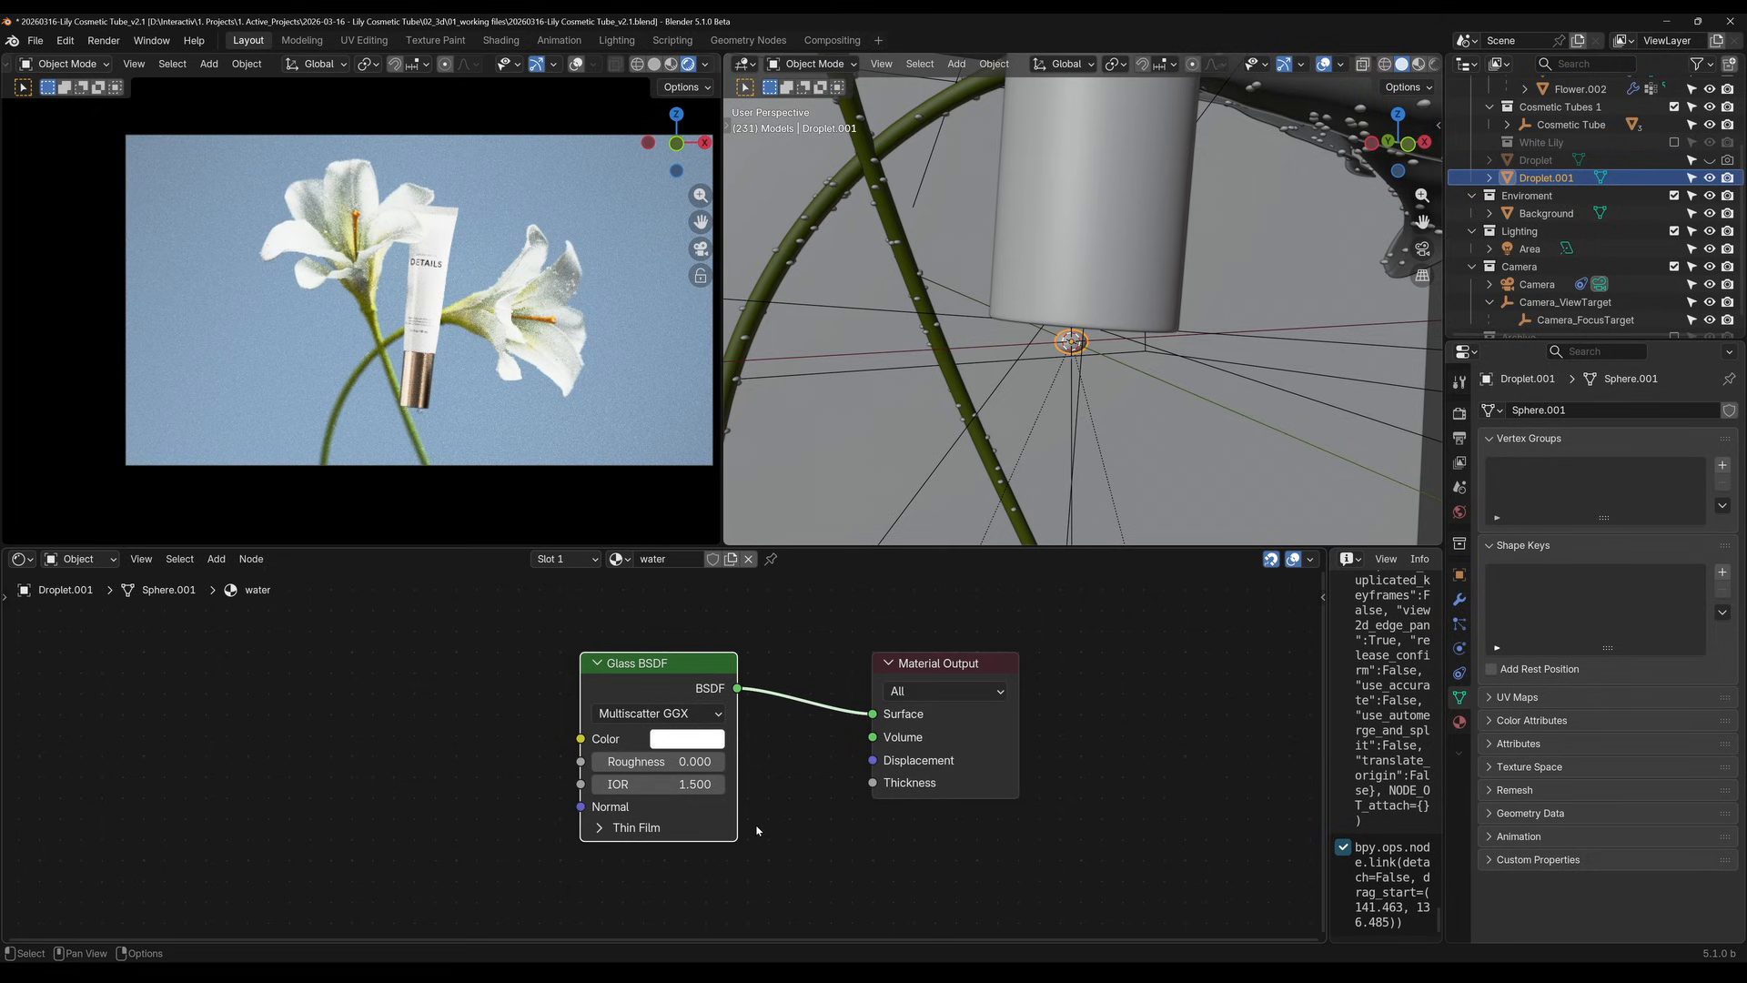
Set the IOR of the water material's Glass BSDF to 1.3, checking the droplet below the cap in the rendered view
scroll(420, 421, "up", 3)
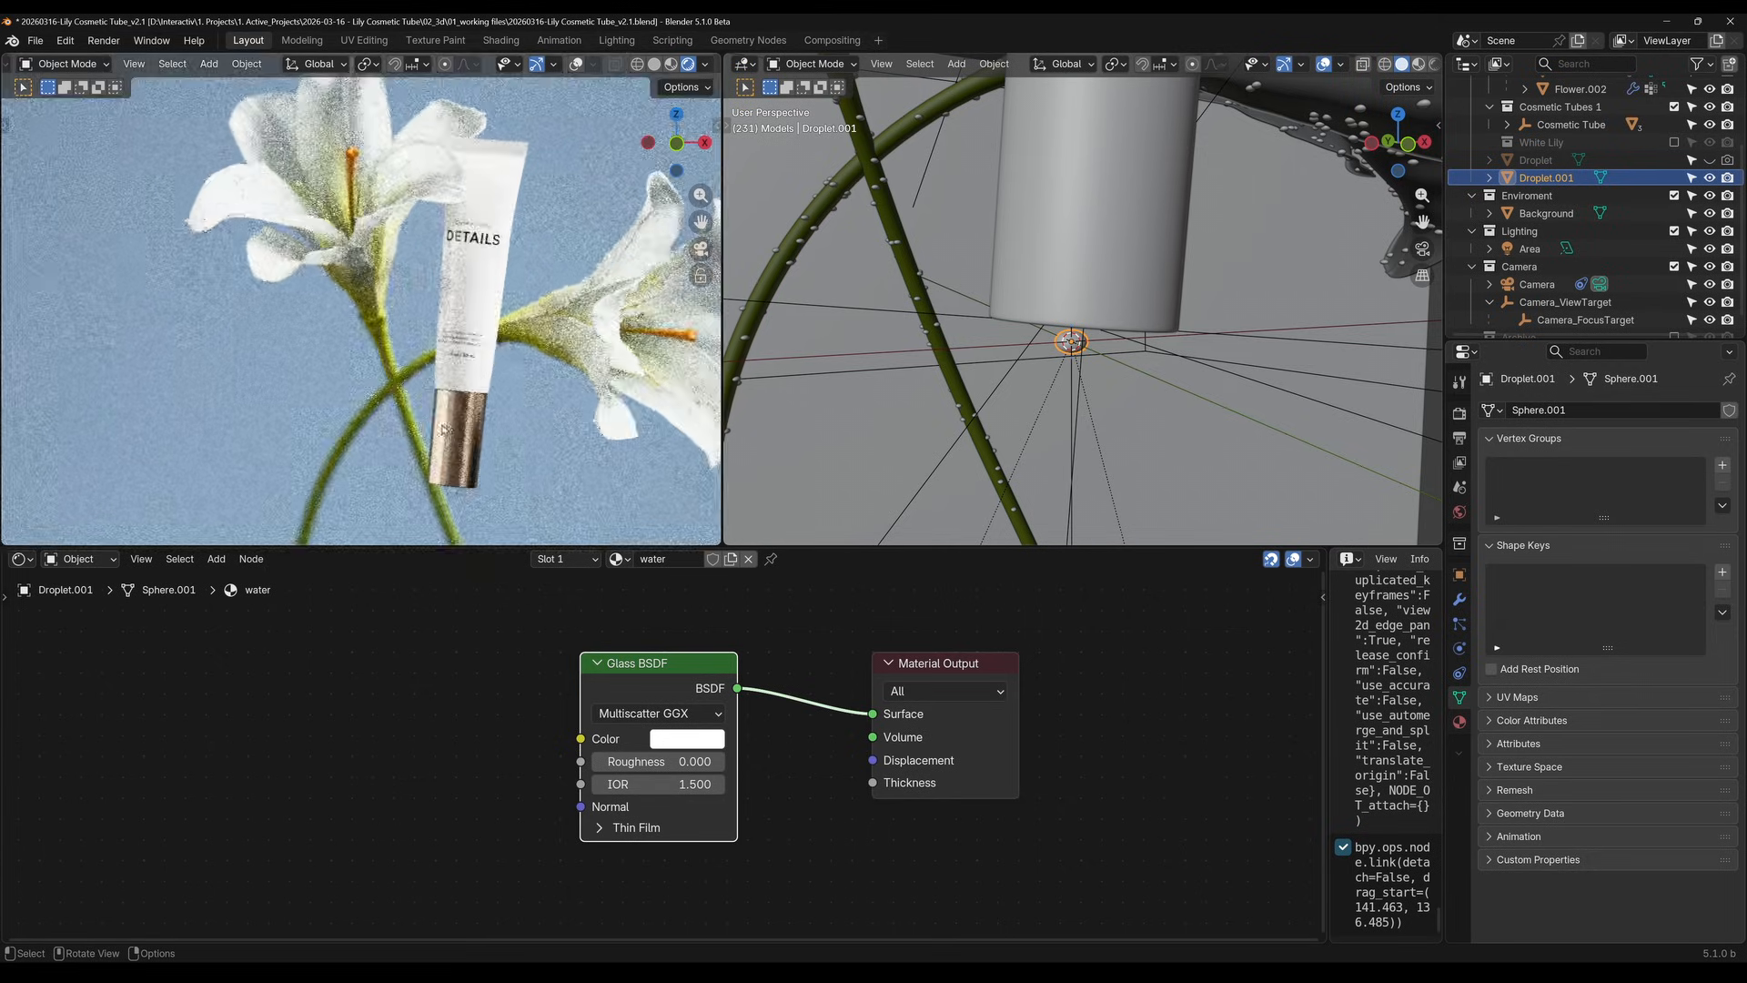
middle_click_drag(423, 428, 336, 60, "shift")
middle_click_drag(382, 177, 408, 371, "shift")
scroll(424, 337, "up", 7)
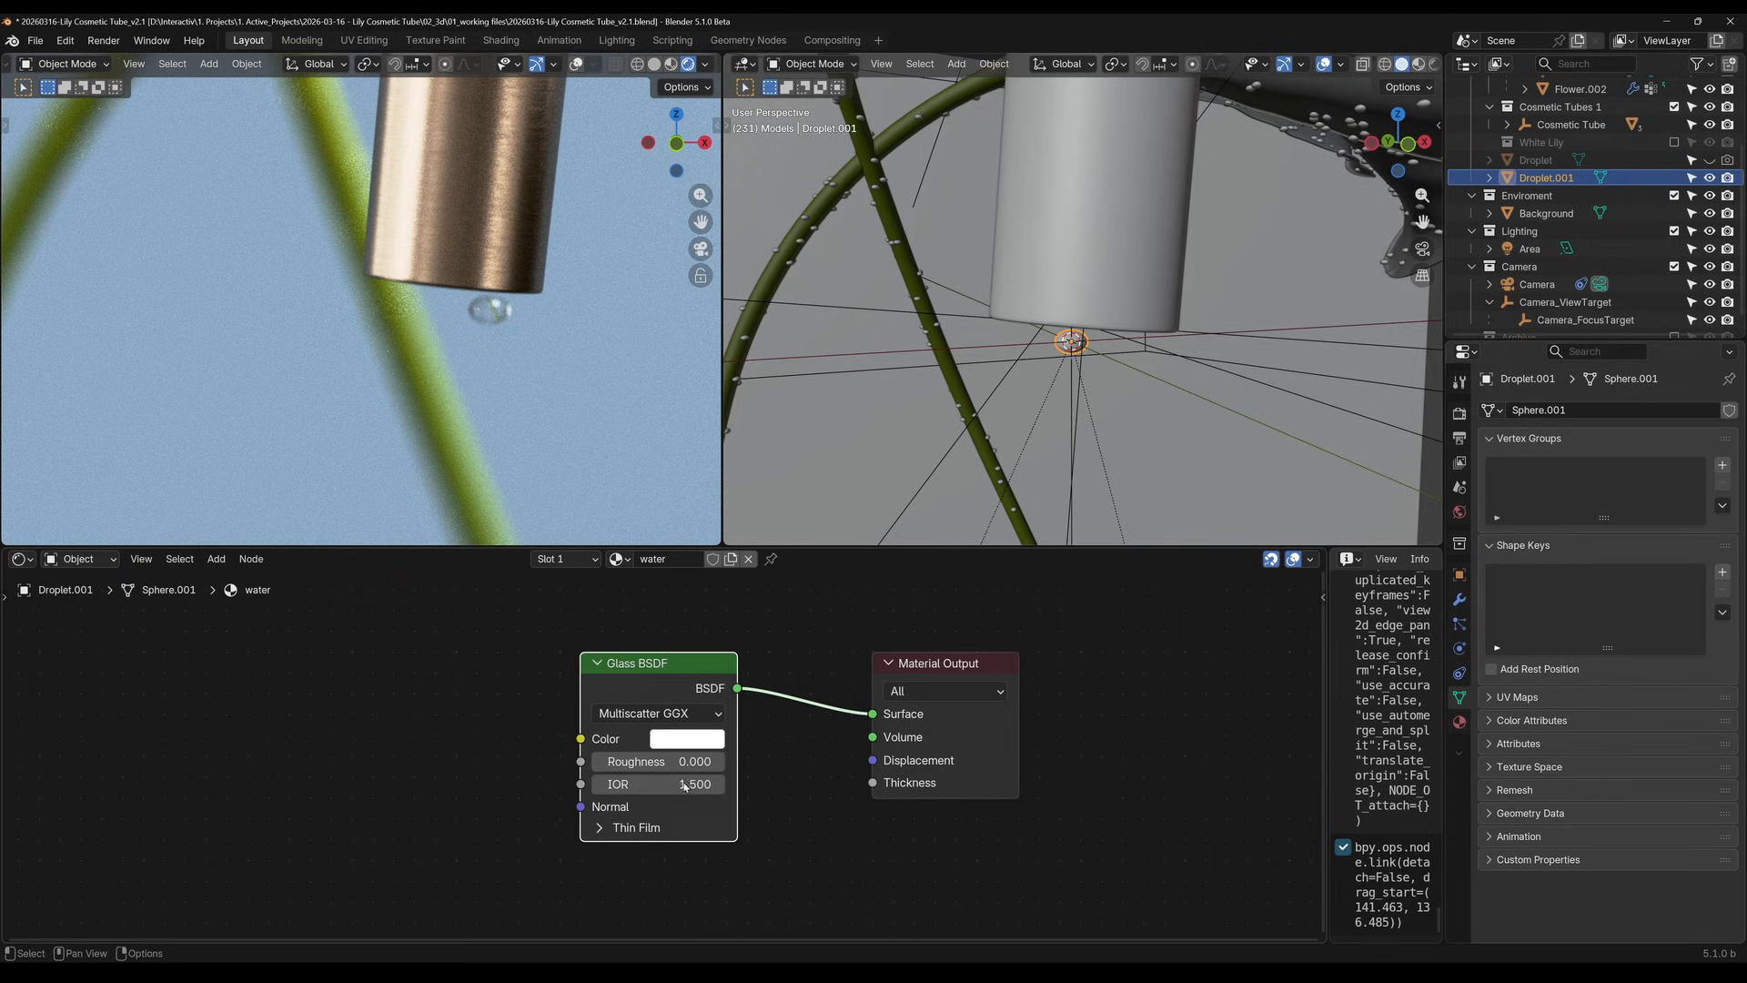
left_click_drag(657, 784, 676, 780)
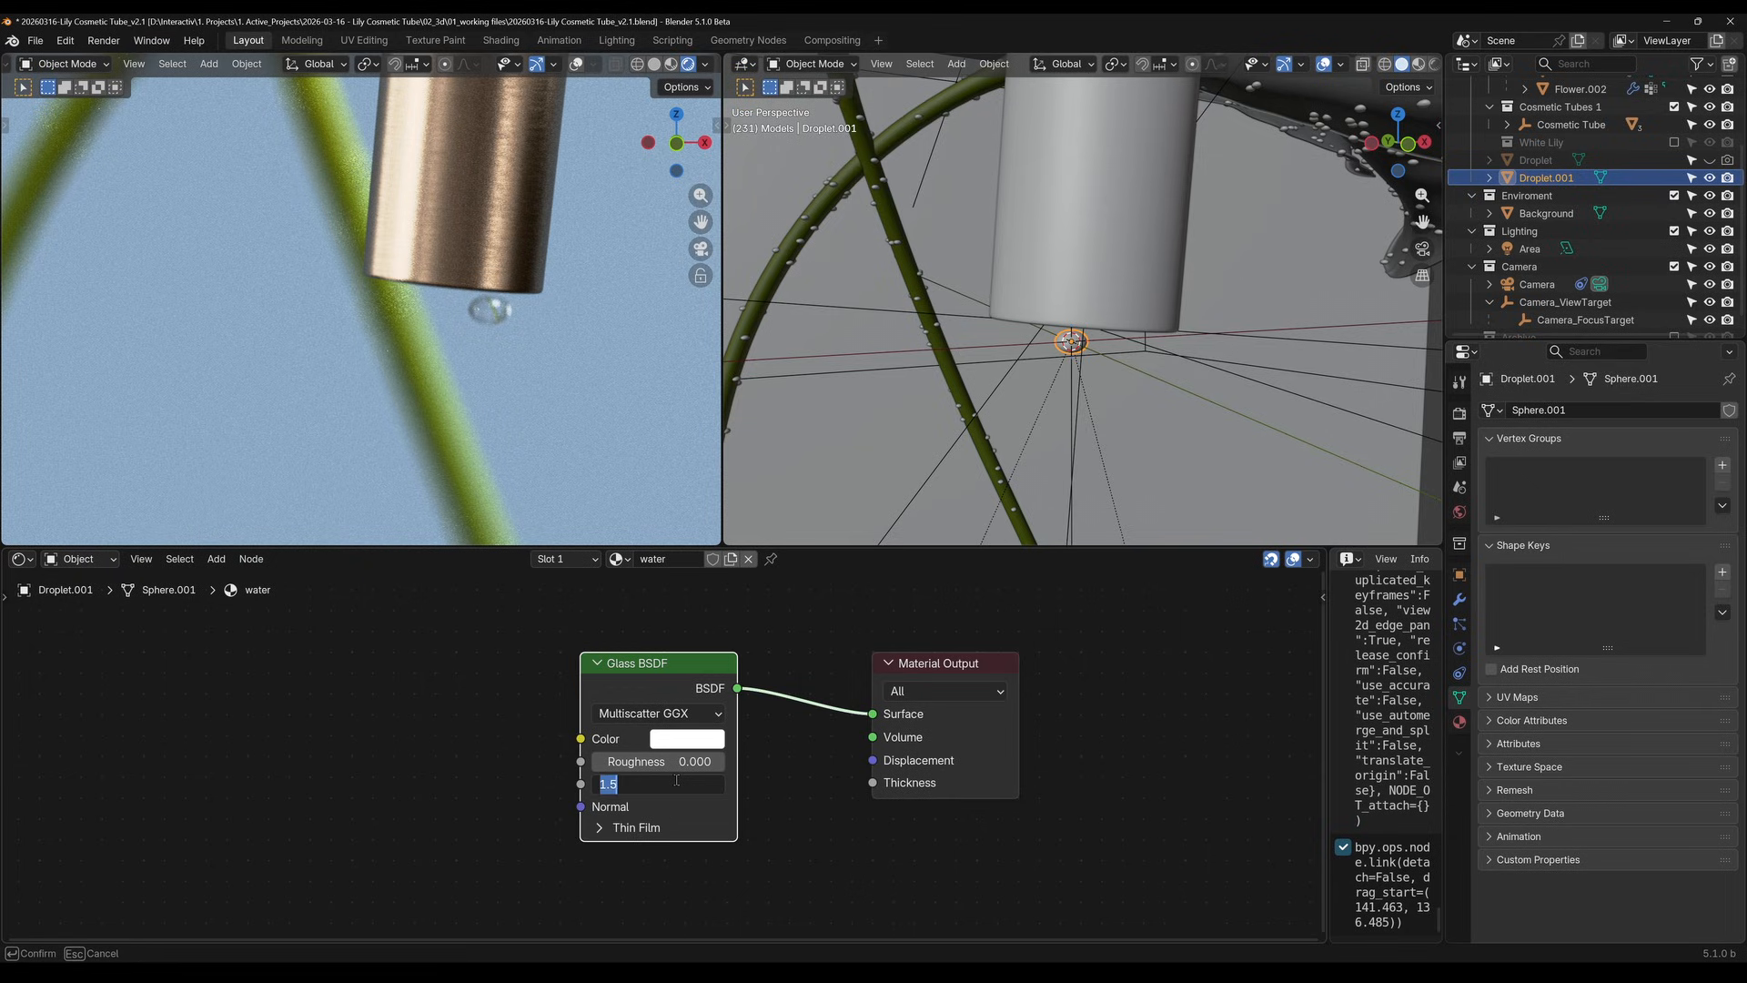
type("1.3")
key("Return")
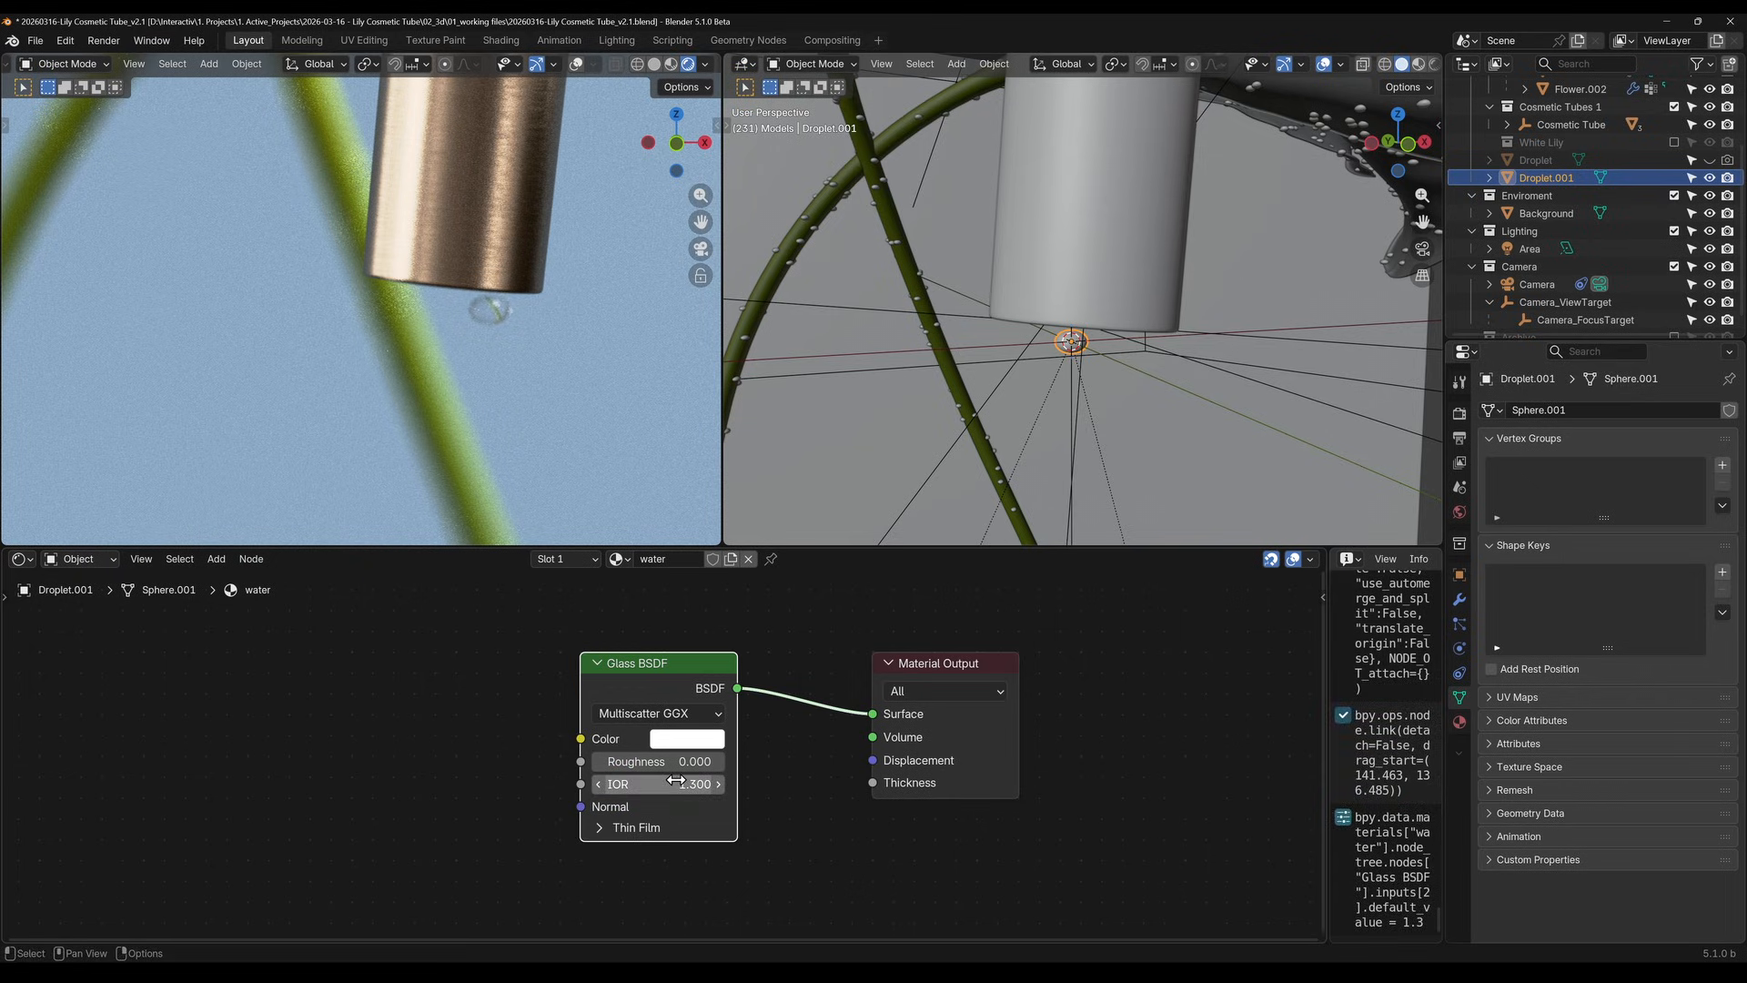
left_click(676, 780)
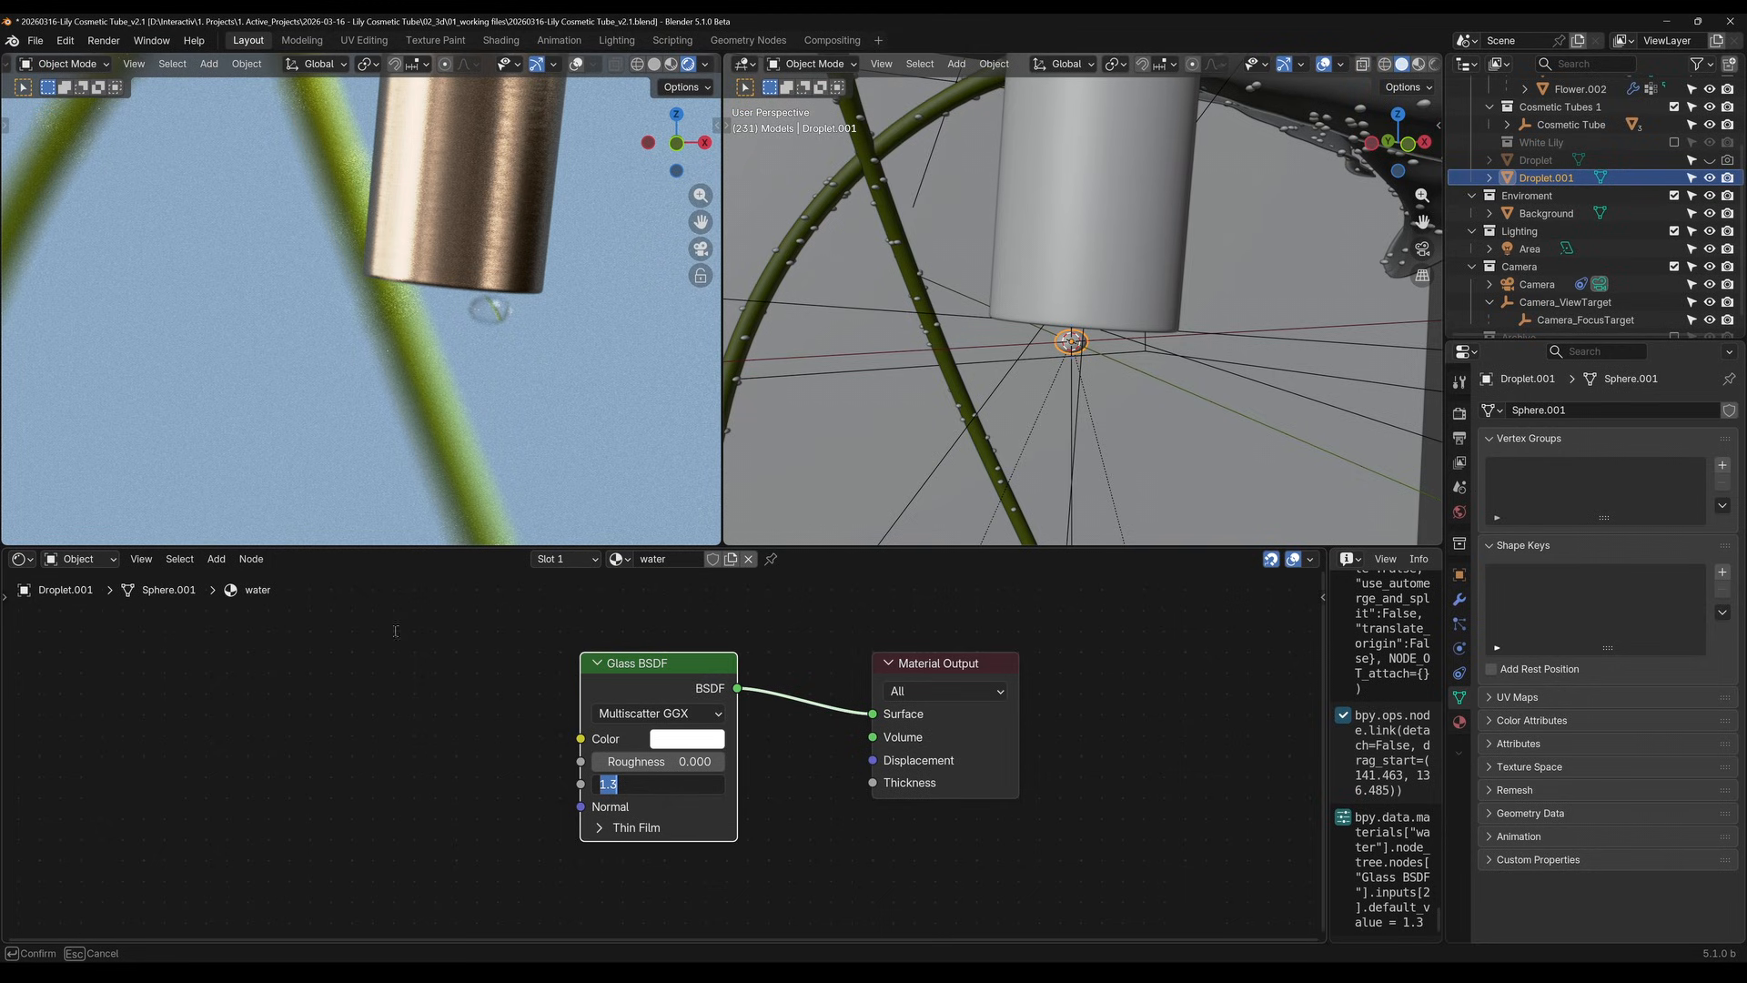
key("Return")
Set the IOR of the water material's Glass BSDF to 2
left_click(671, 788)
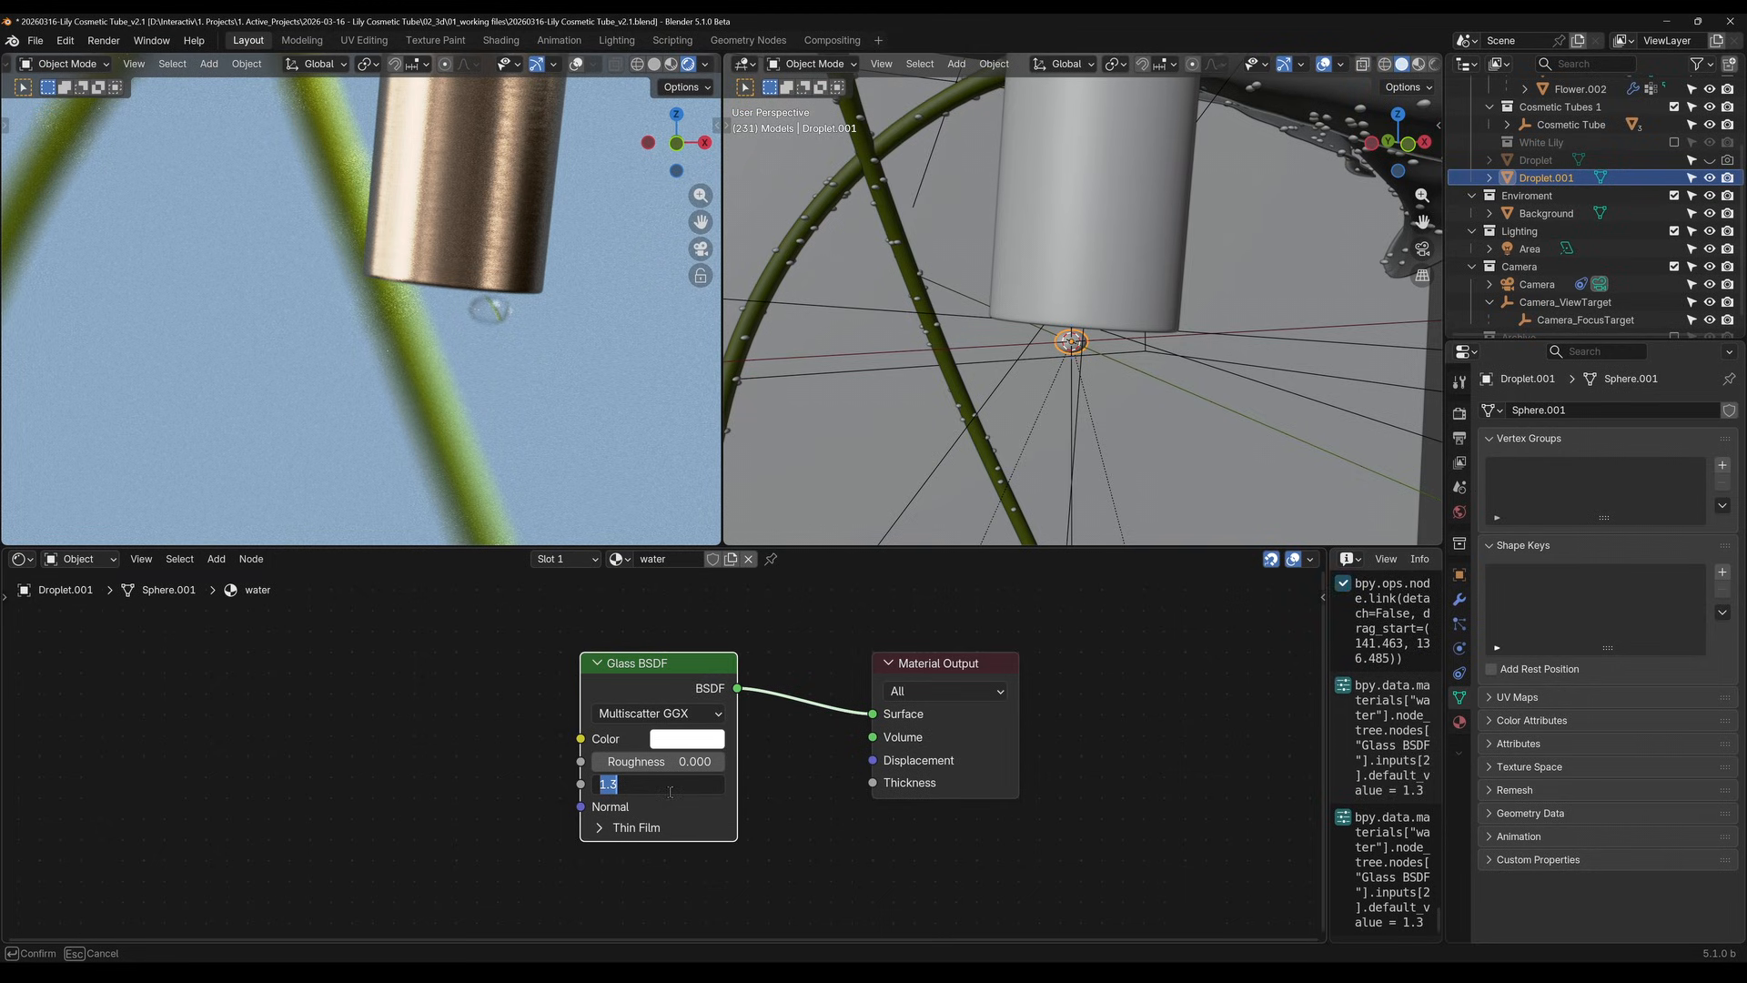
type("2")
key("Return")
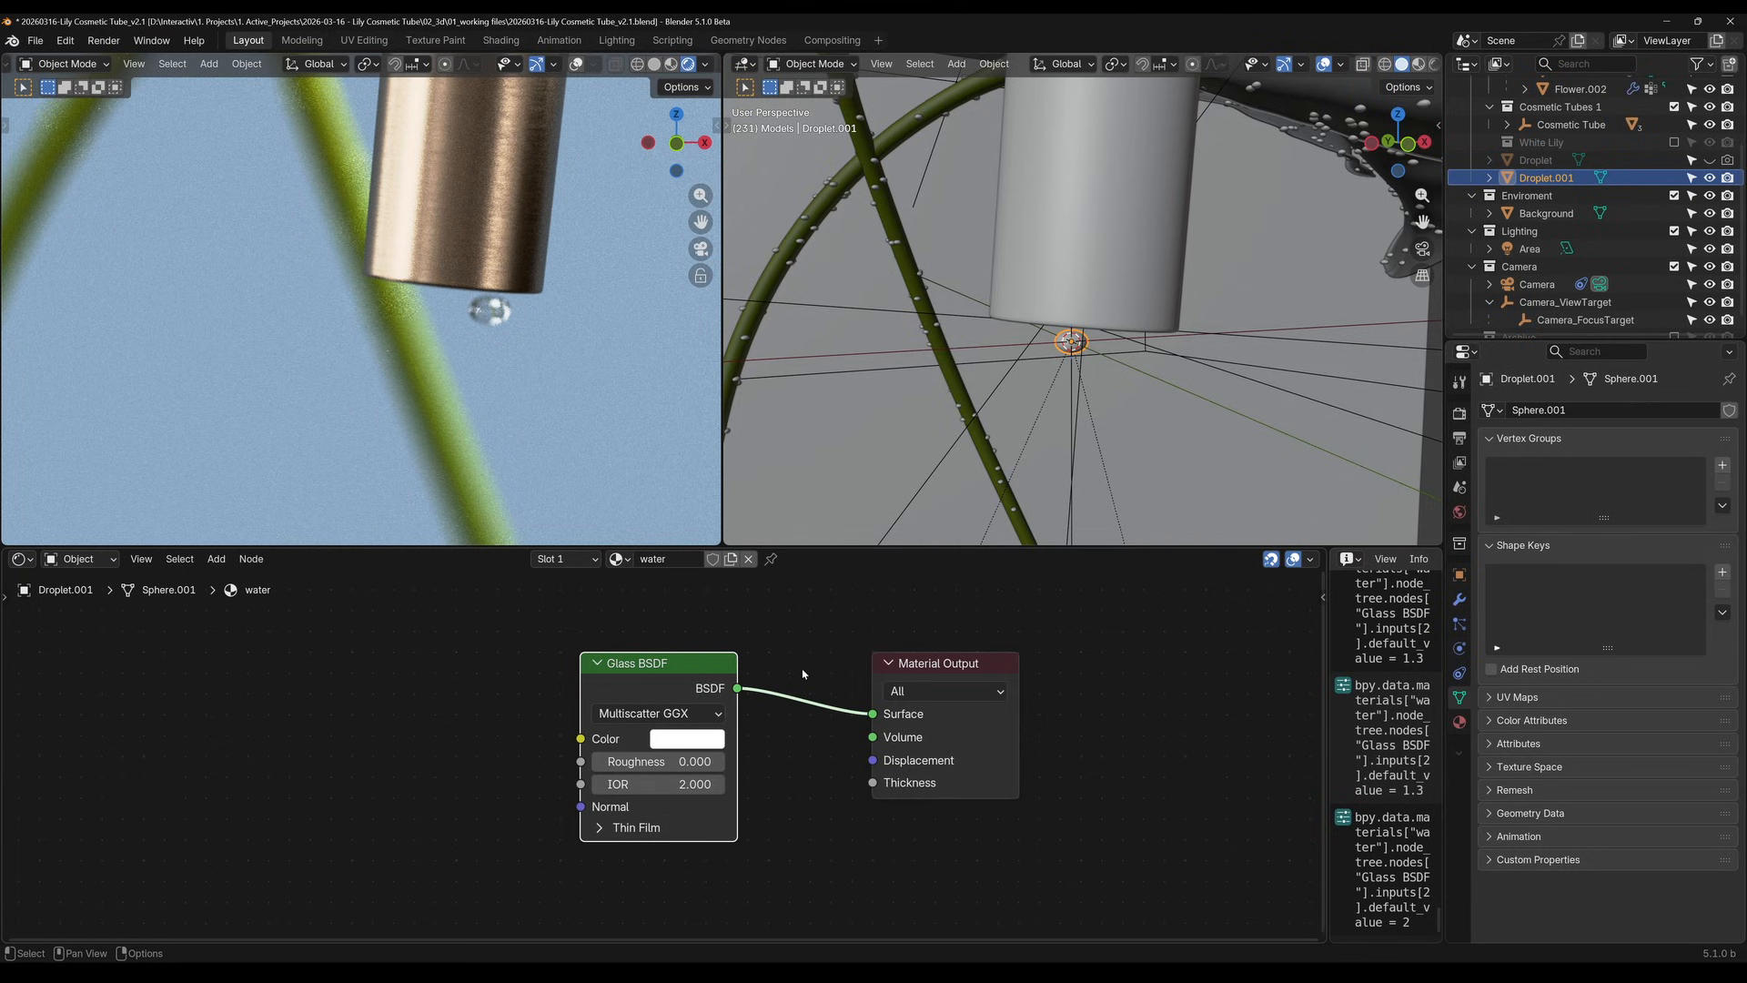
Select the cosmetic tube's body and add a particle system to it
scroll(1183, 276, "down", 12)
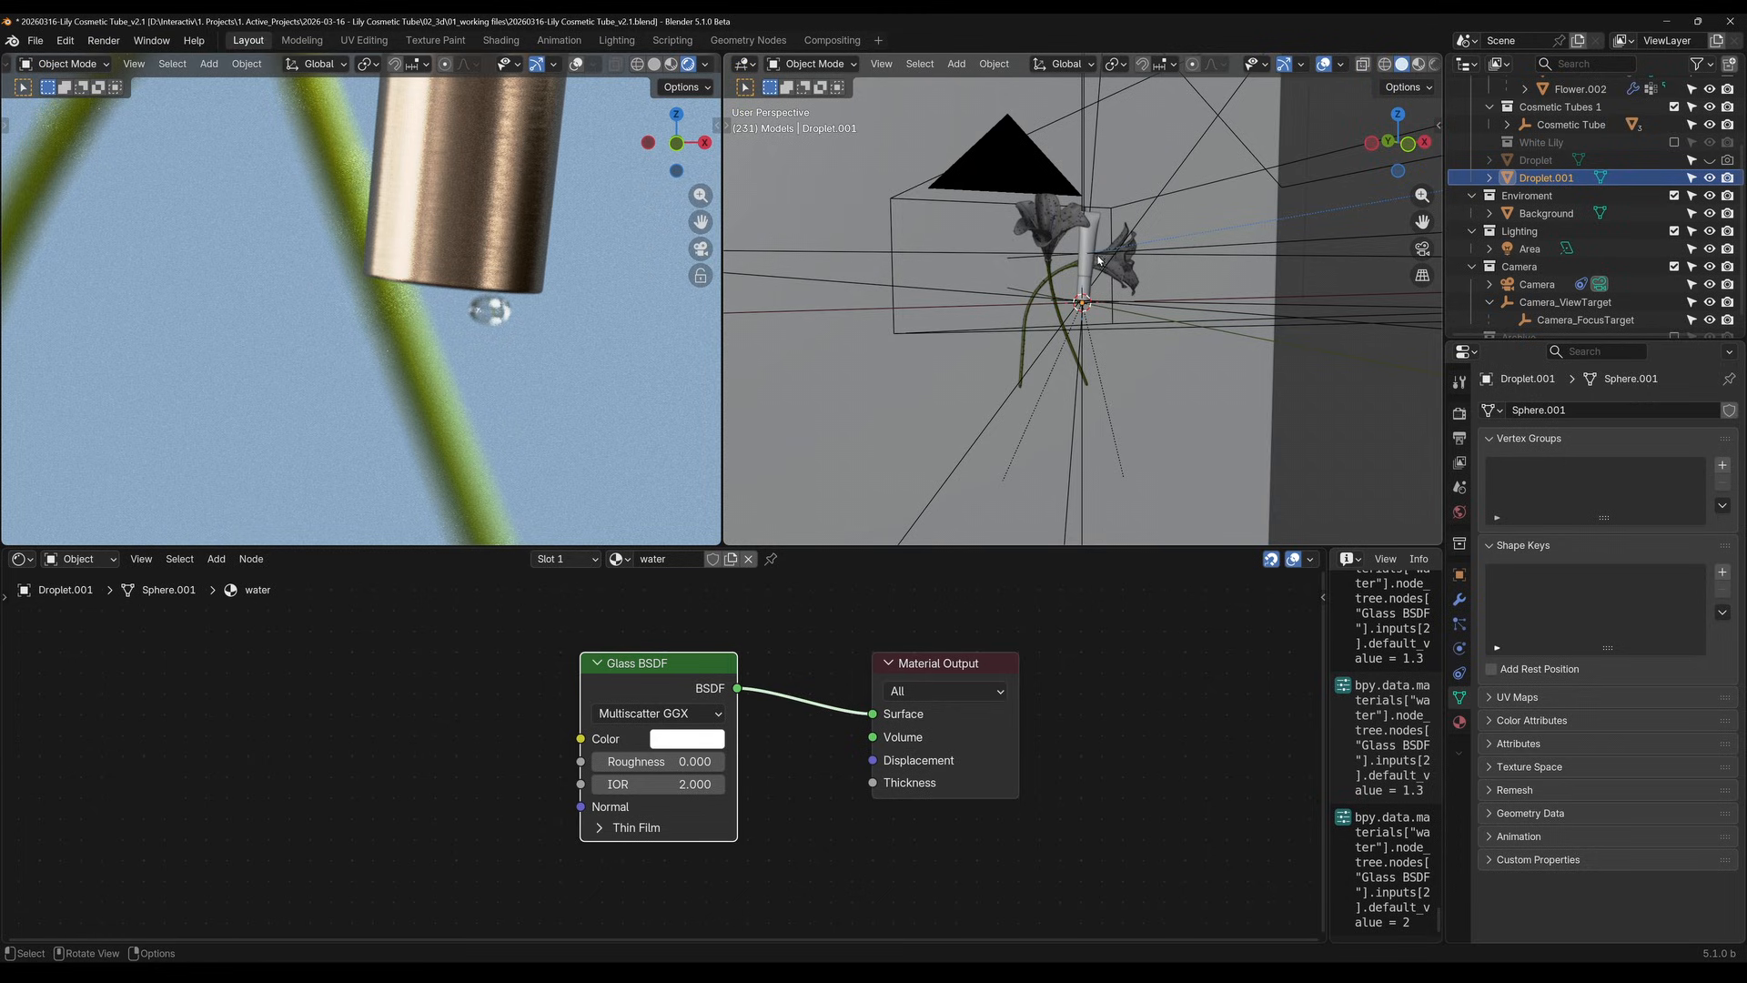
scroll(1179, 271, "up", 6)
left_click(1106, 155)
middle_click_drag(1134, 264, 1104, 382, "shift")
left_click(1460, 624)
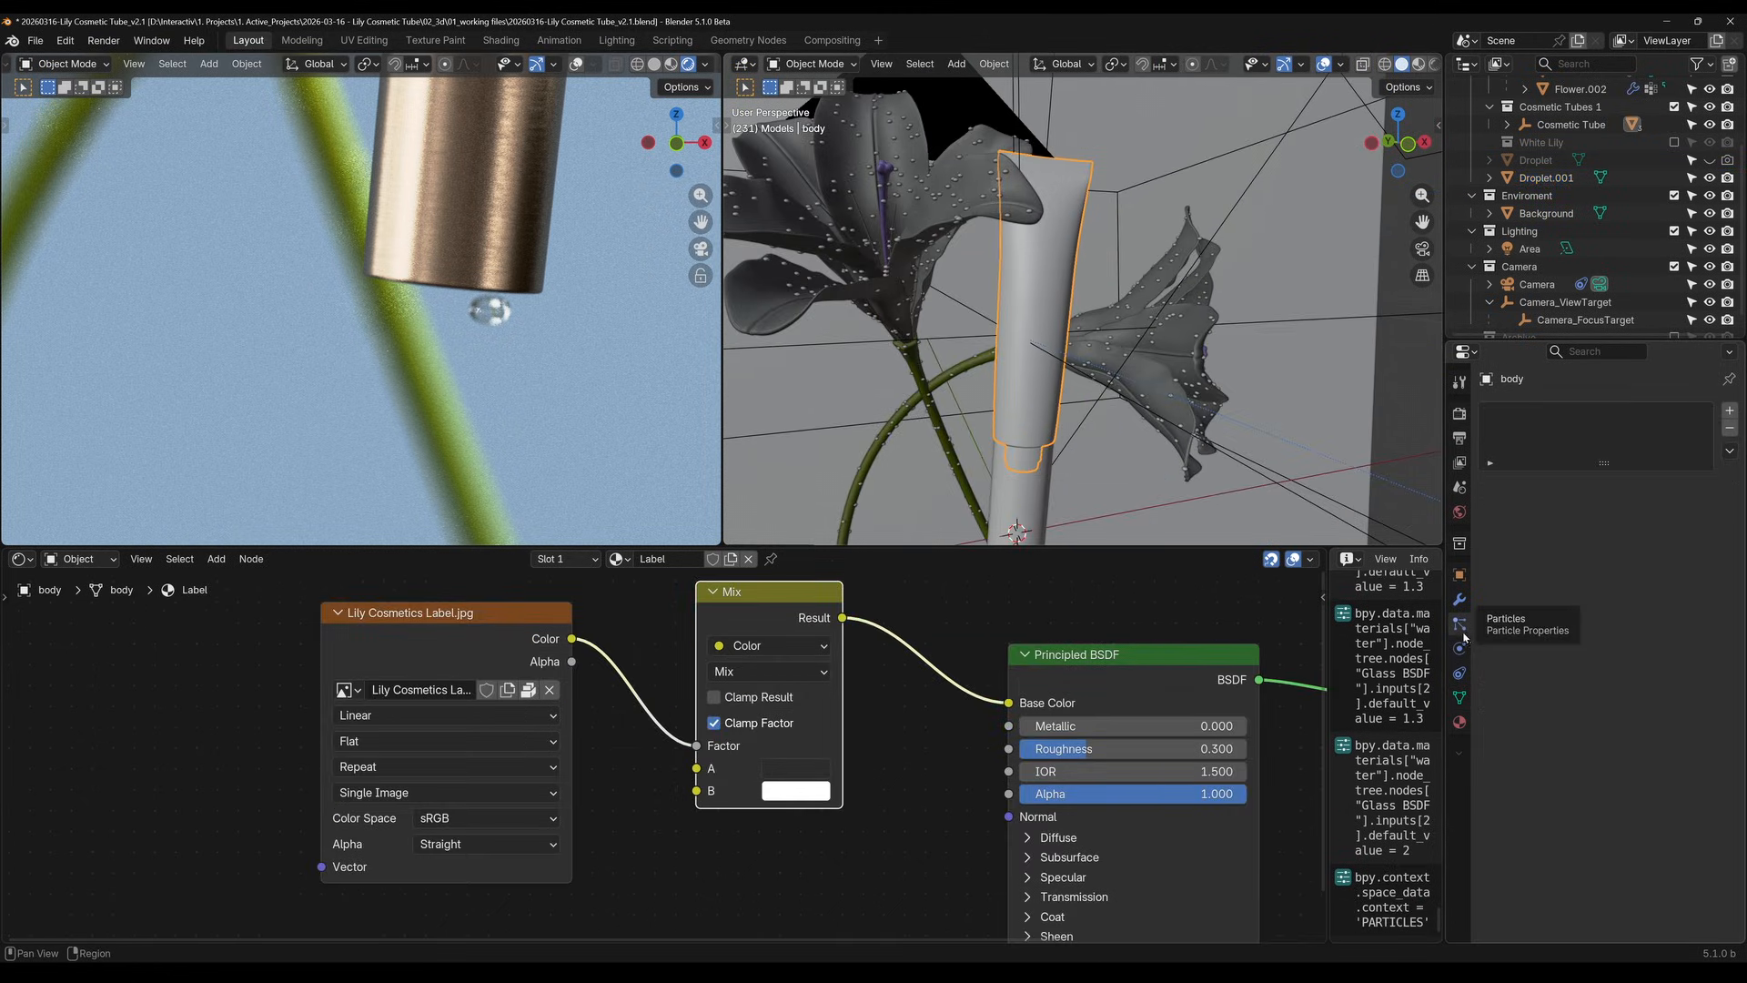
left_click(1728, 411)
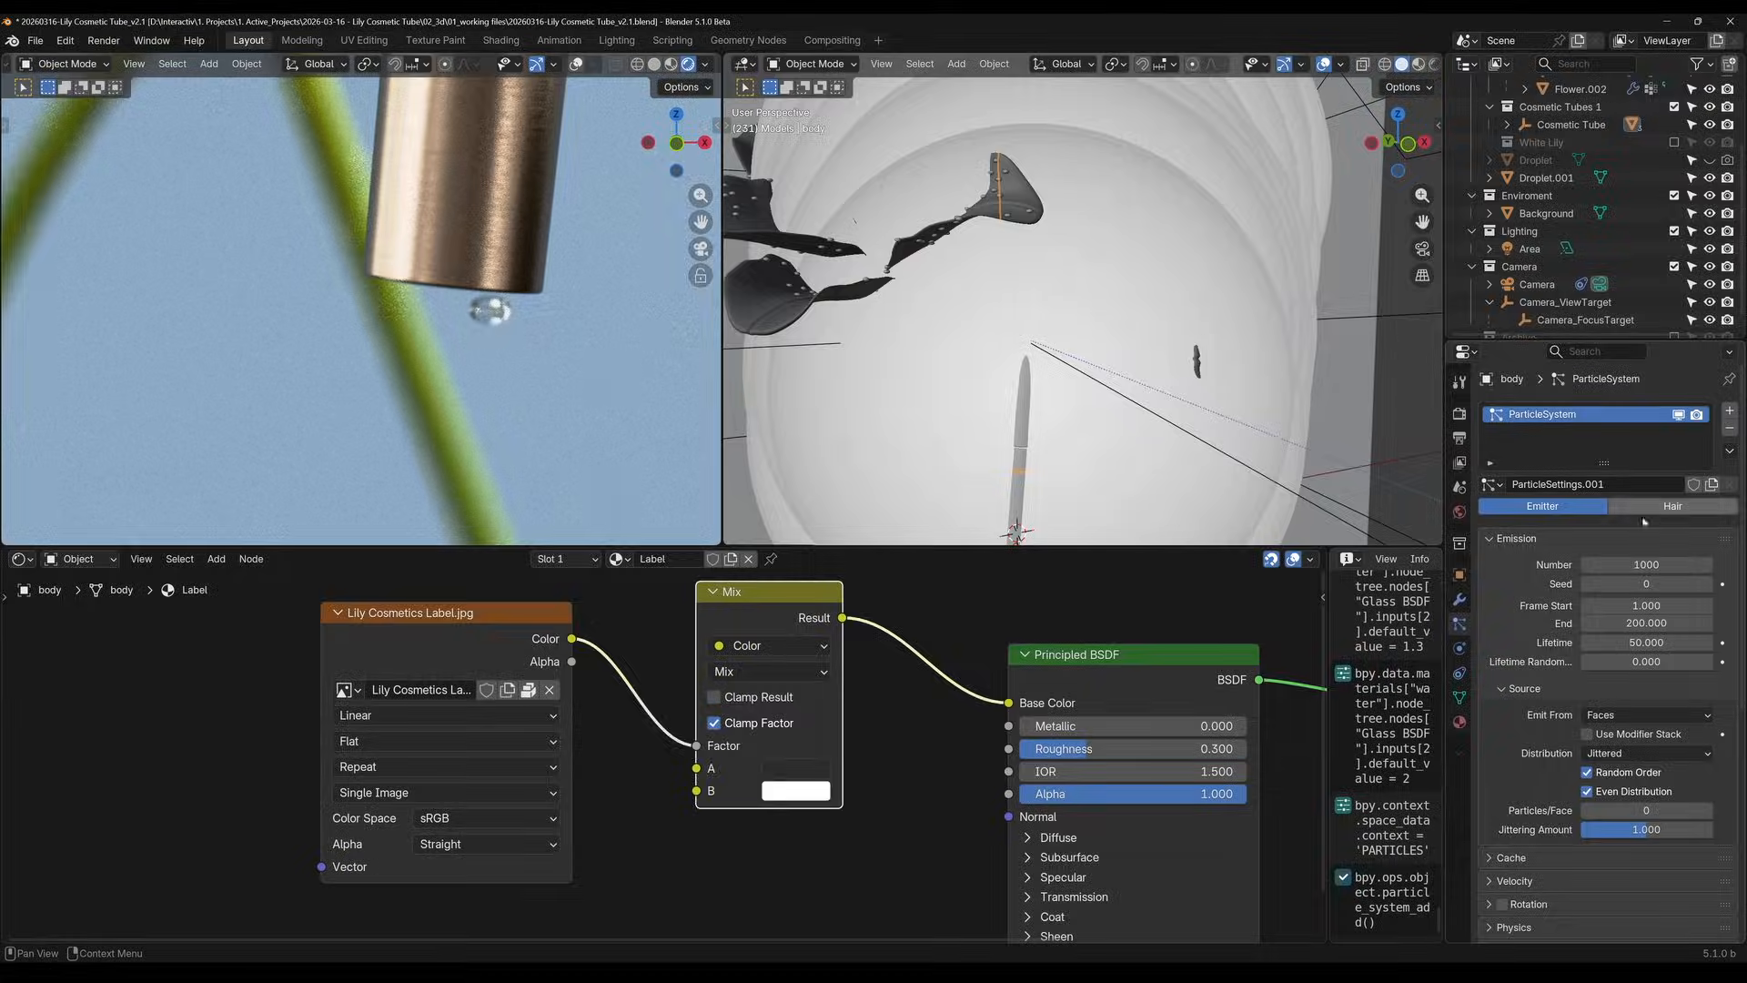
Render the tube body's particles as Object, with Droplet.001 as the instance object
scroll(1095, 217, "down", 7)
scroll(1096, 217, "up", 7)
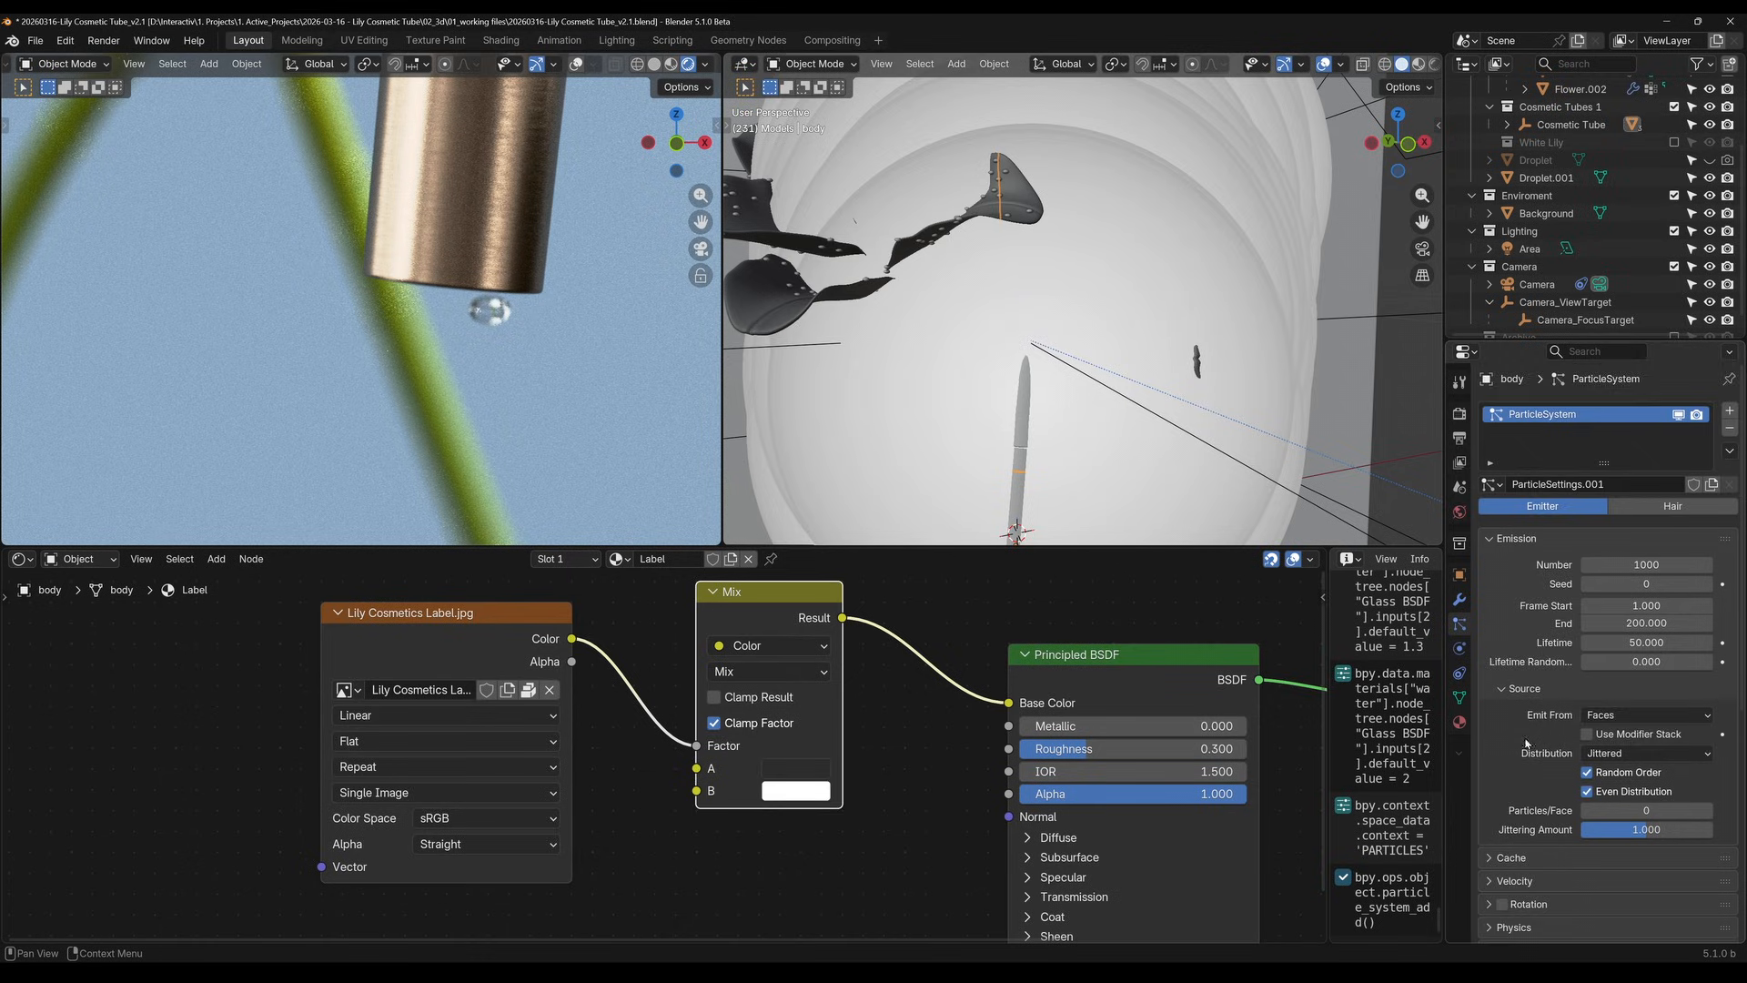
scroll(1527, 744, "down", 5)
left_click(1532, 706)
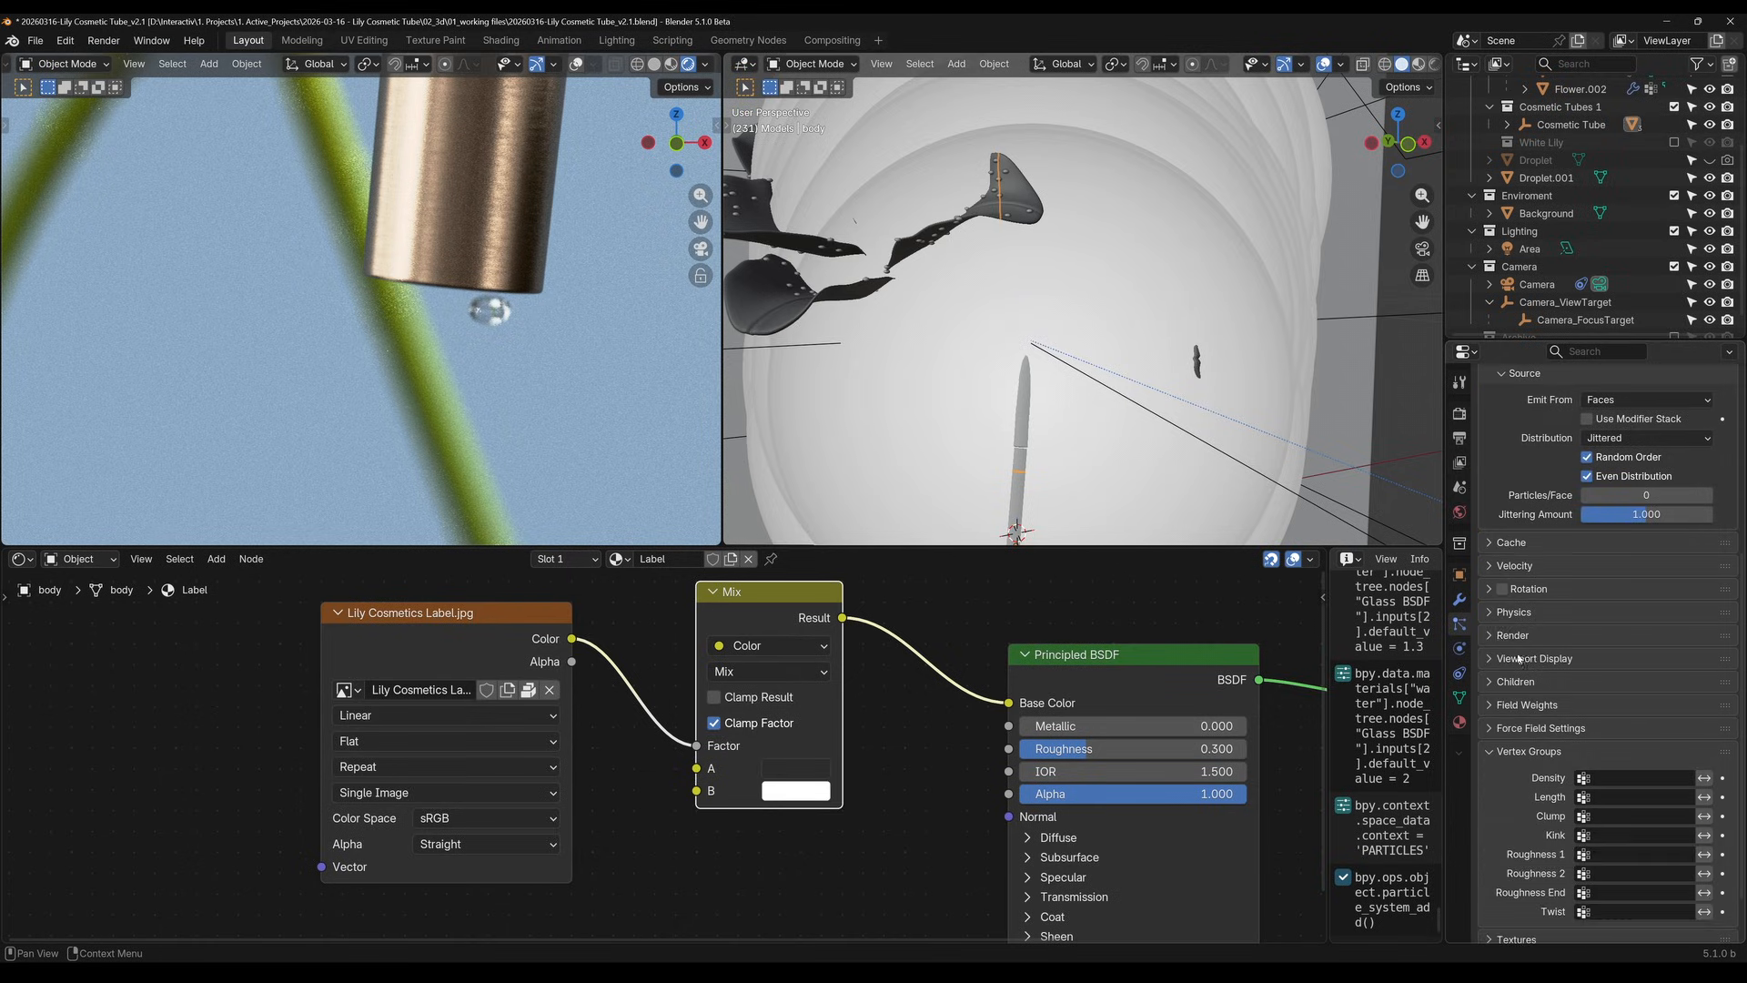
scroll(1602, 691, "down", 2)
left_click(1635, 661)
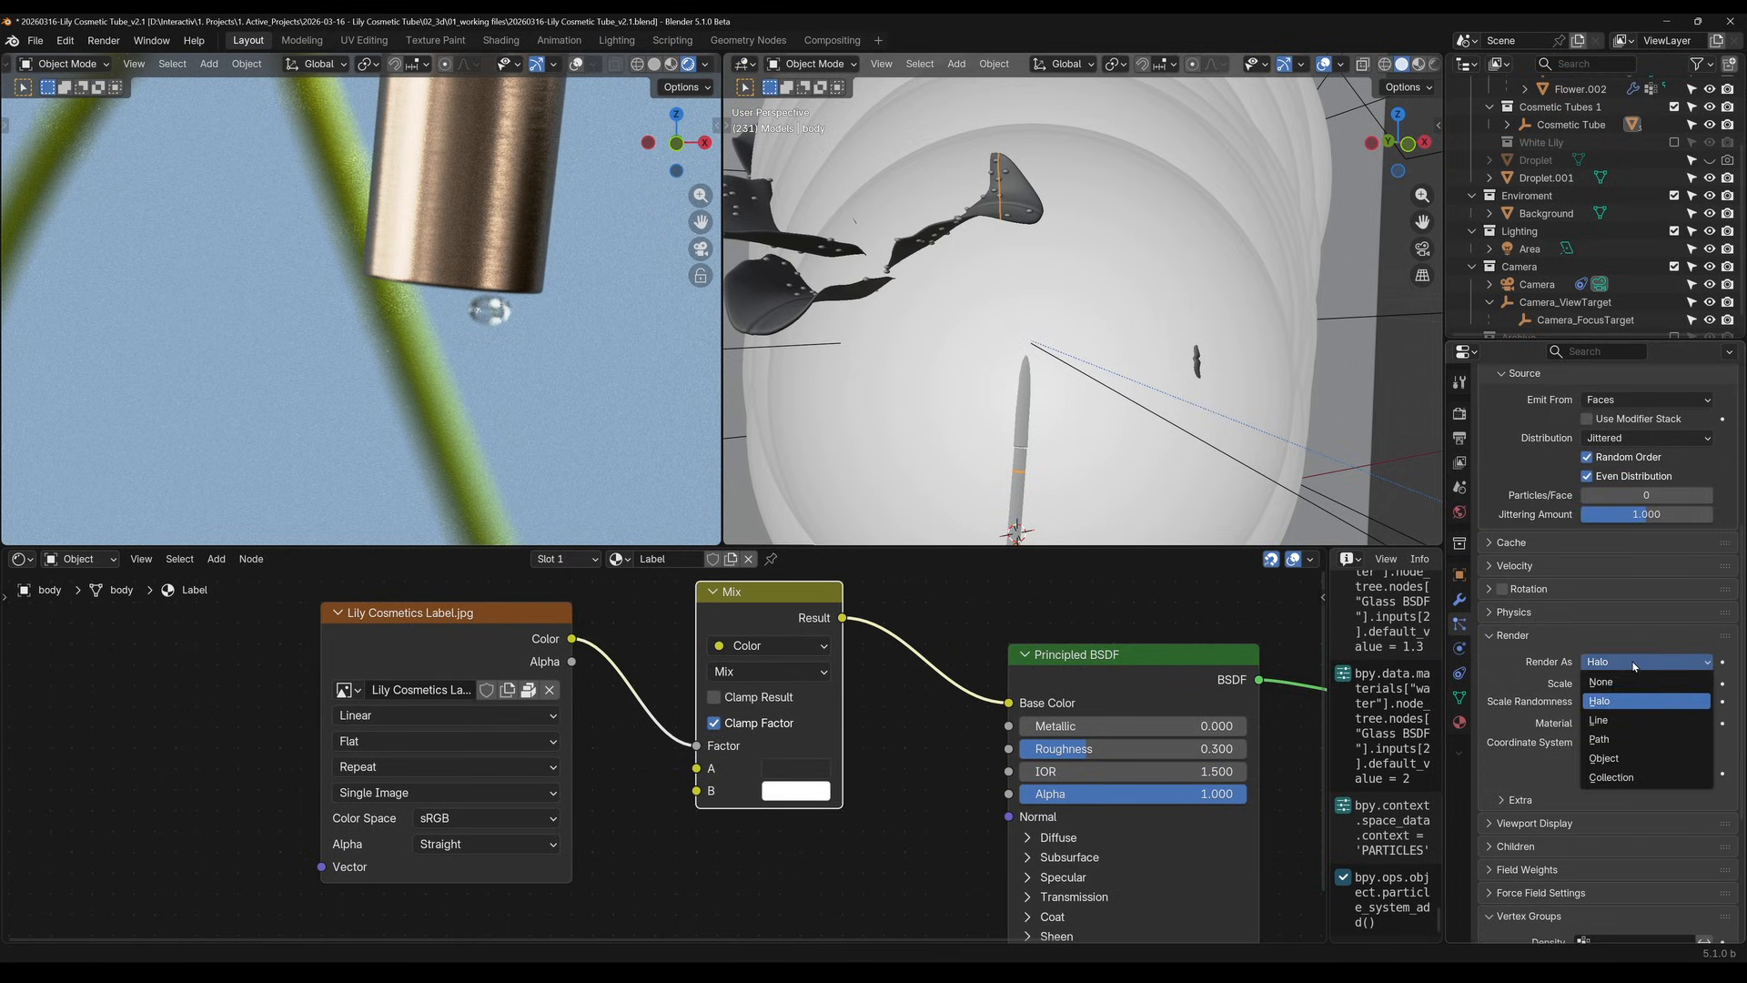
left_click(1609, 777)
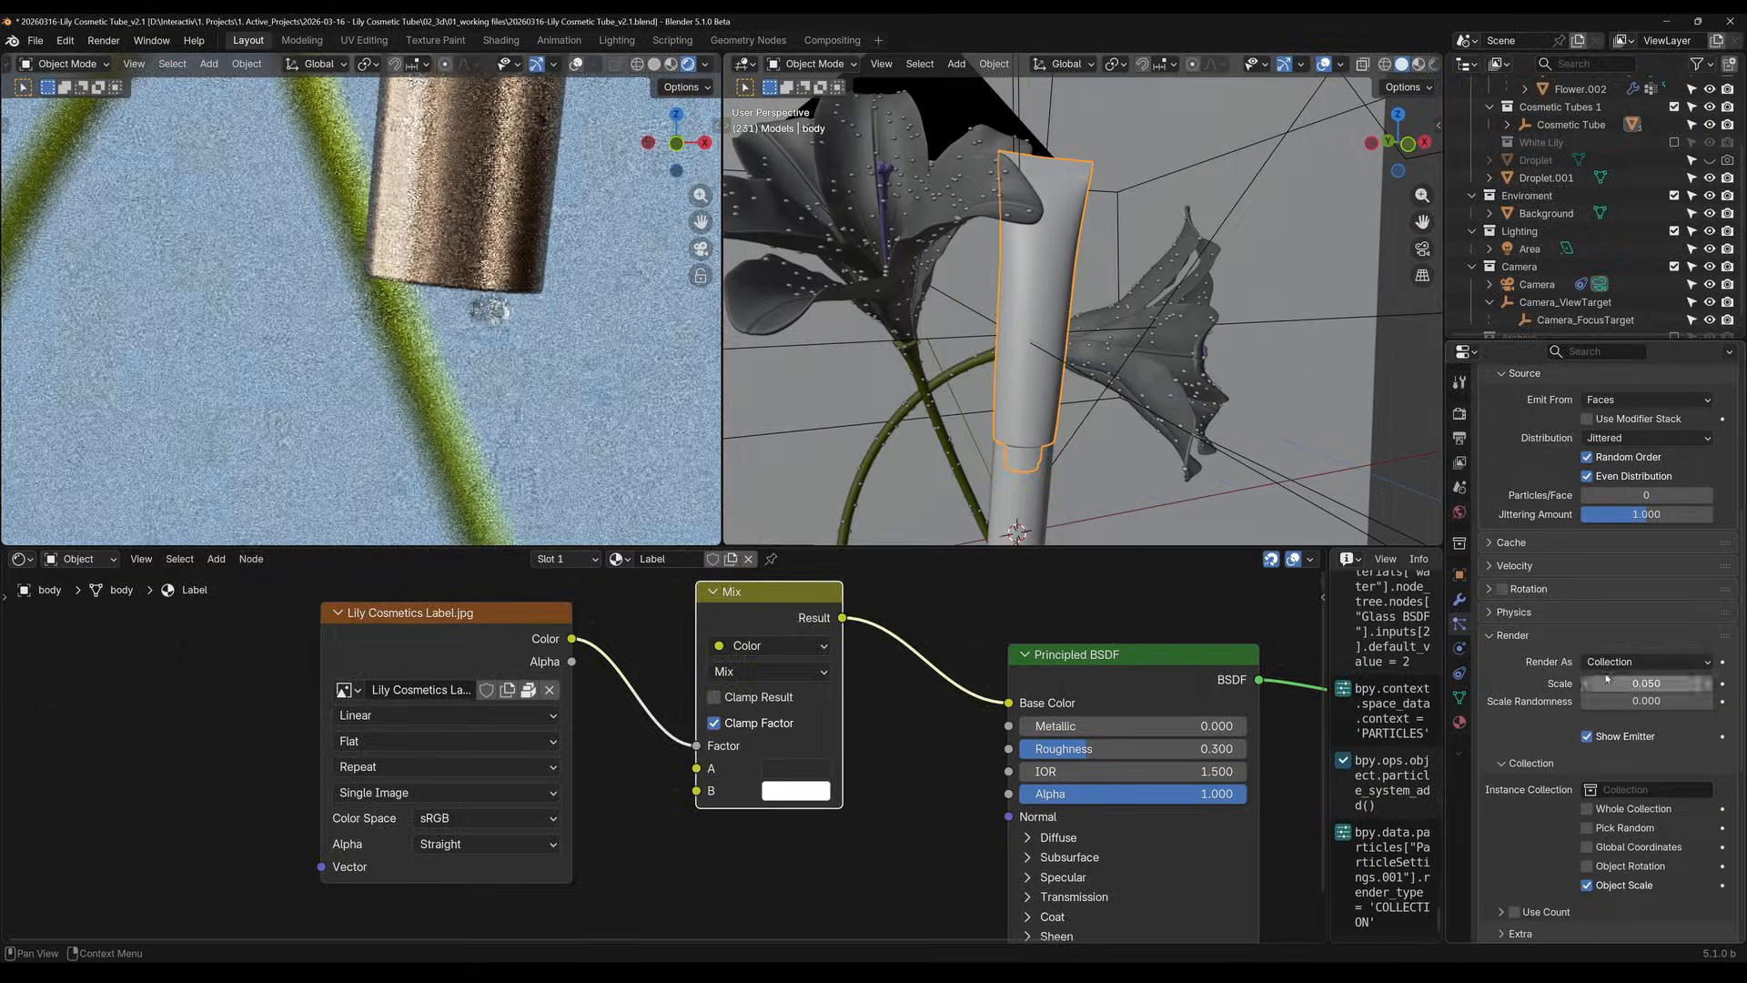
left_click(1605, 664)
left_click(1606, 758)
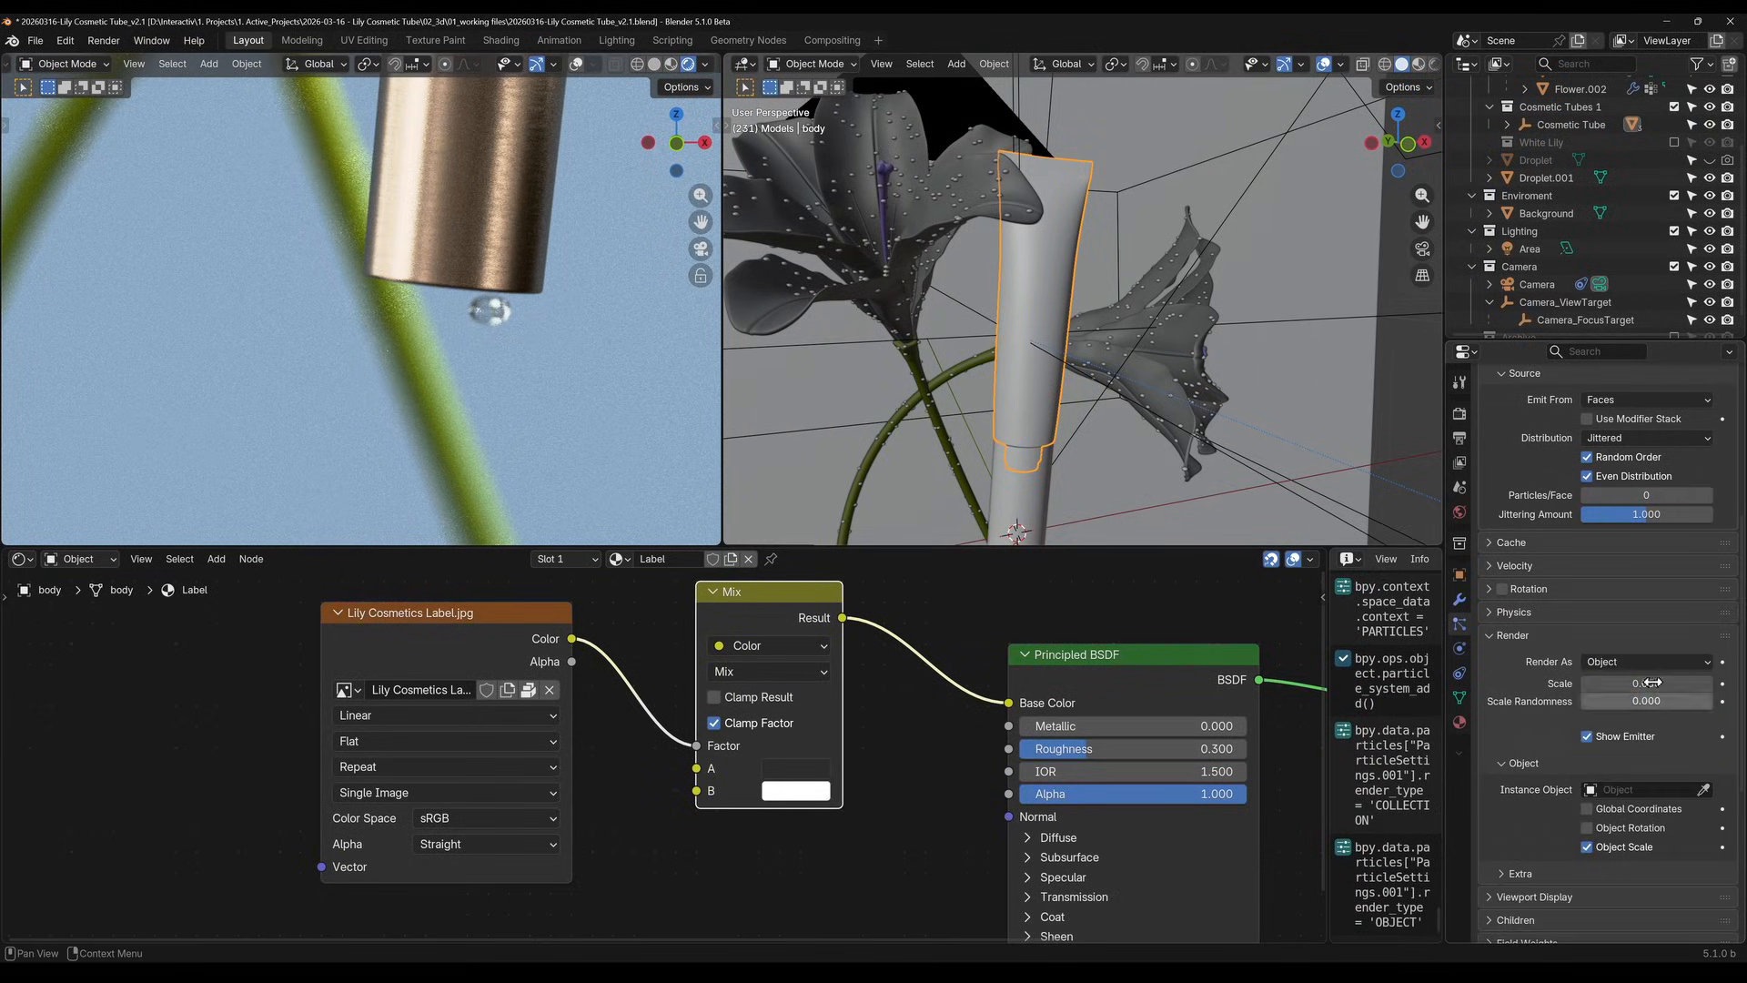
left_click(1702, 789)
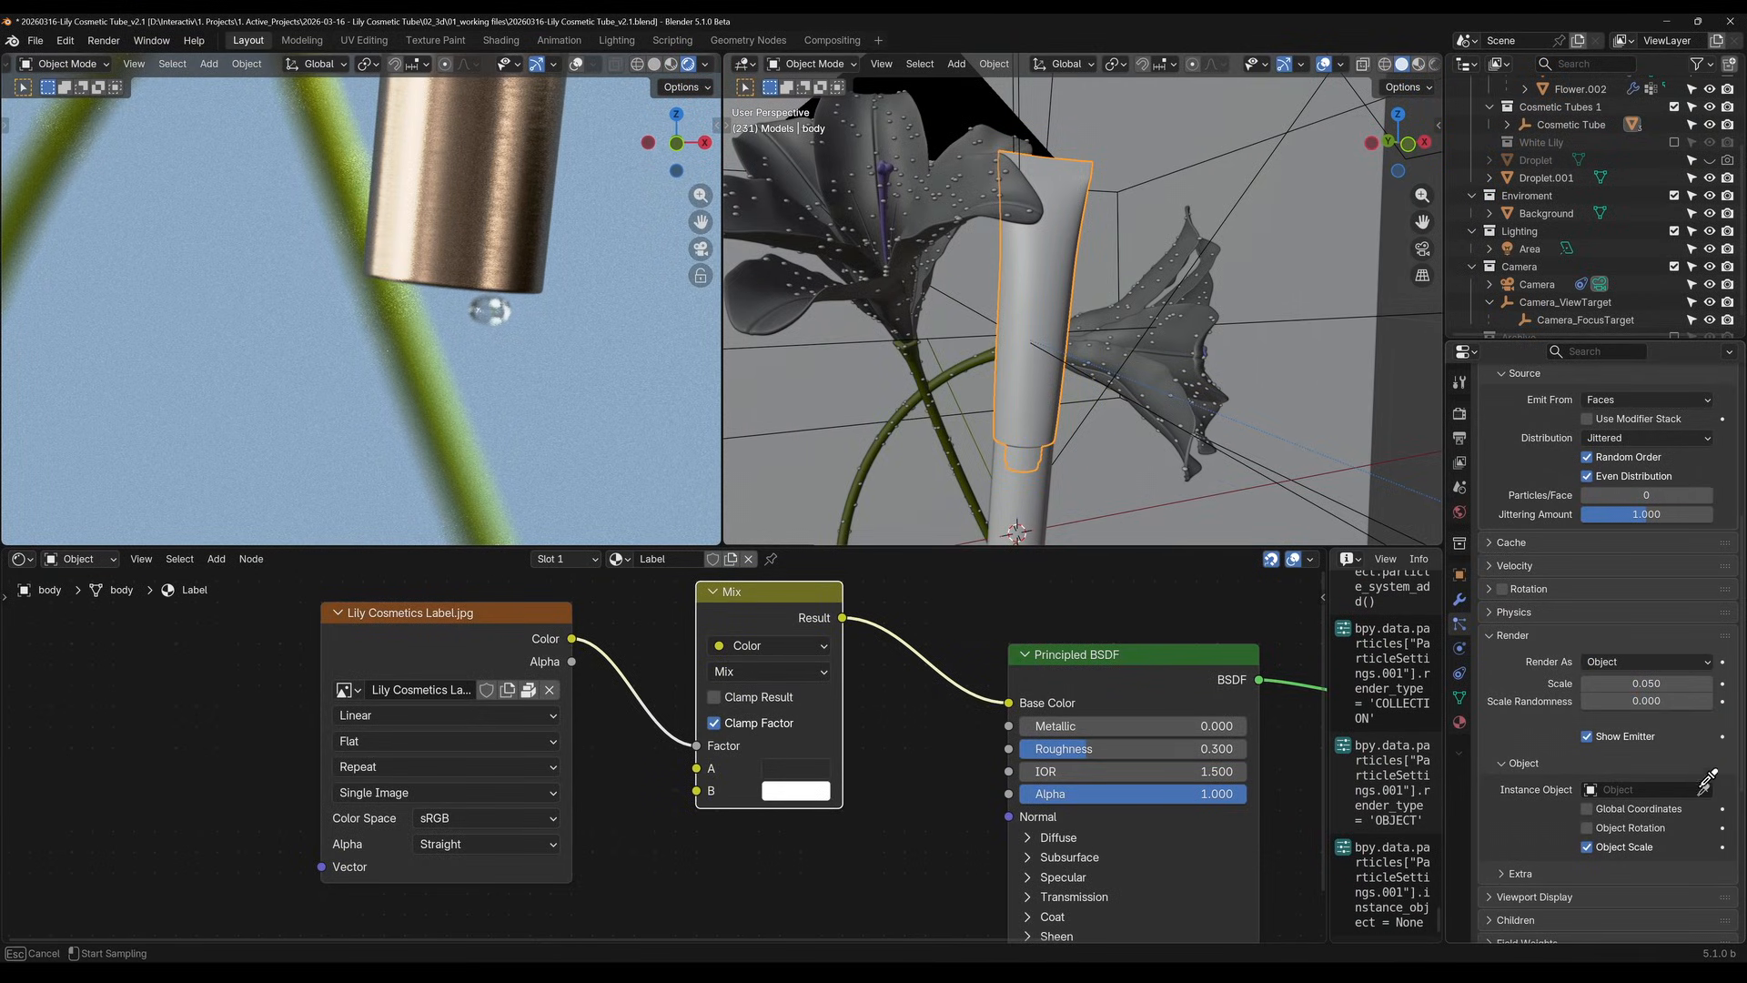
left_click(1536, 170)
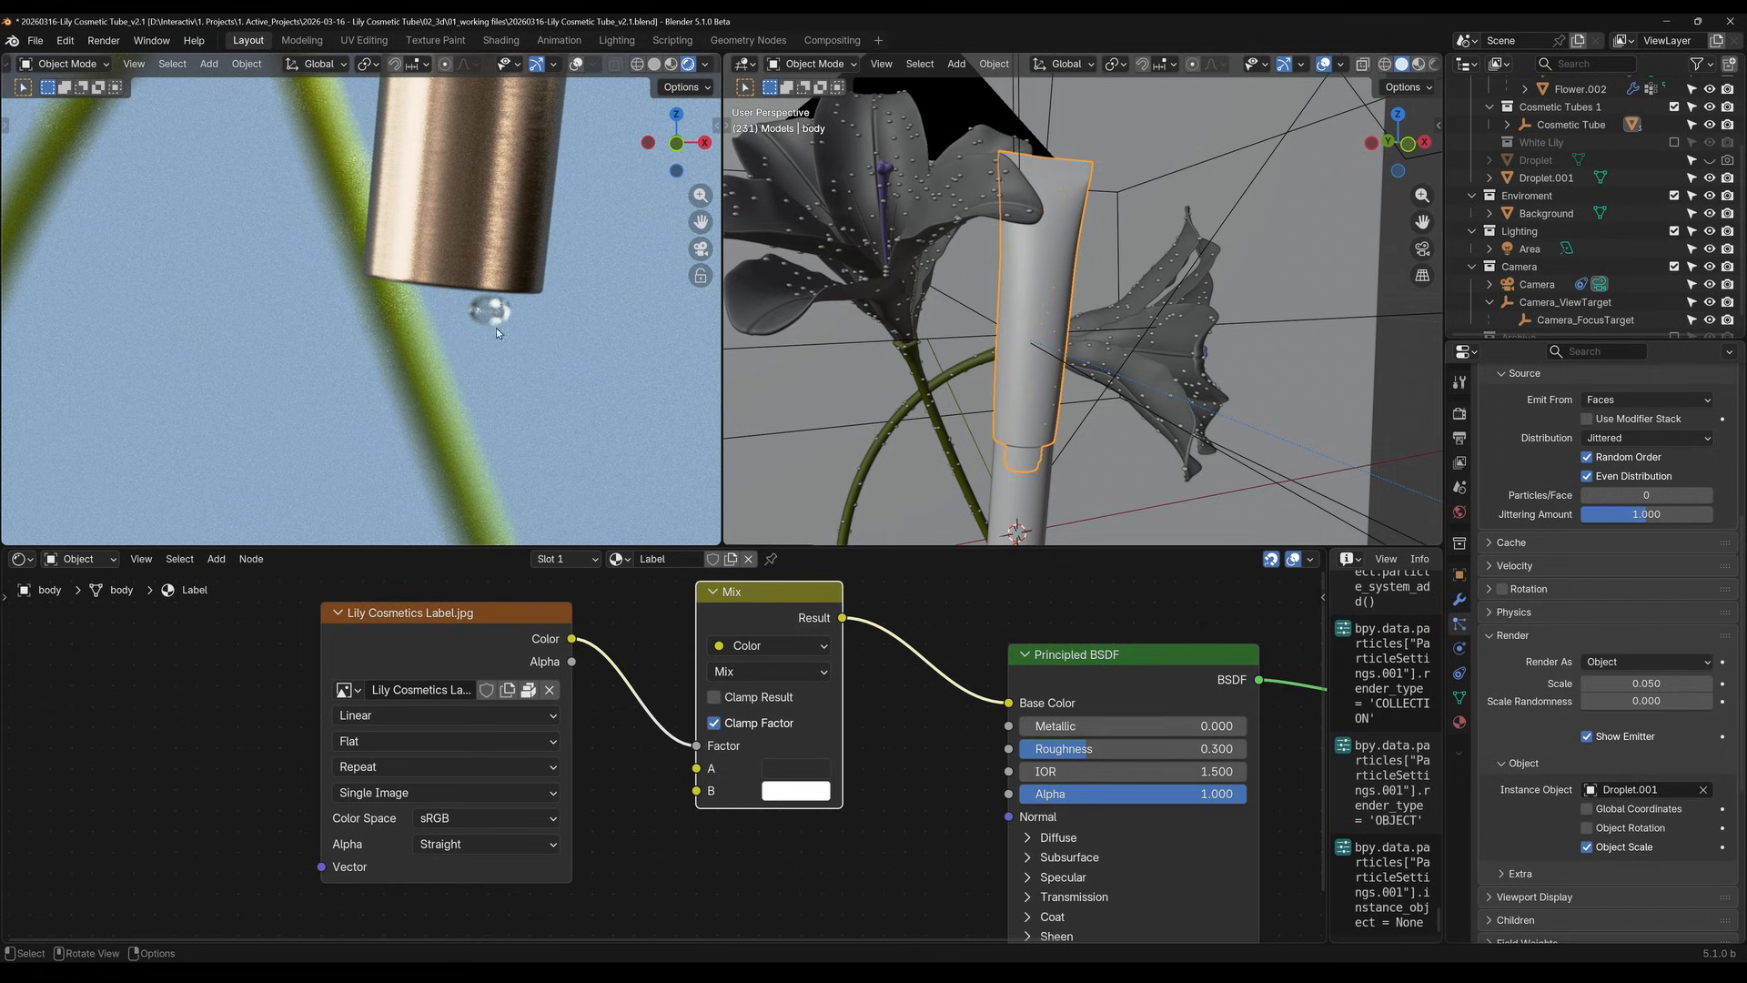
Set the tube particles' render scale to 1 and their scale randomness to 1
middle_click_drag(466, 194, 472, 409, "shift")
middle_click_drag(510, 163, 494, 386, "shift")
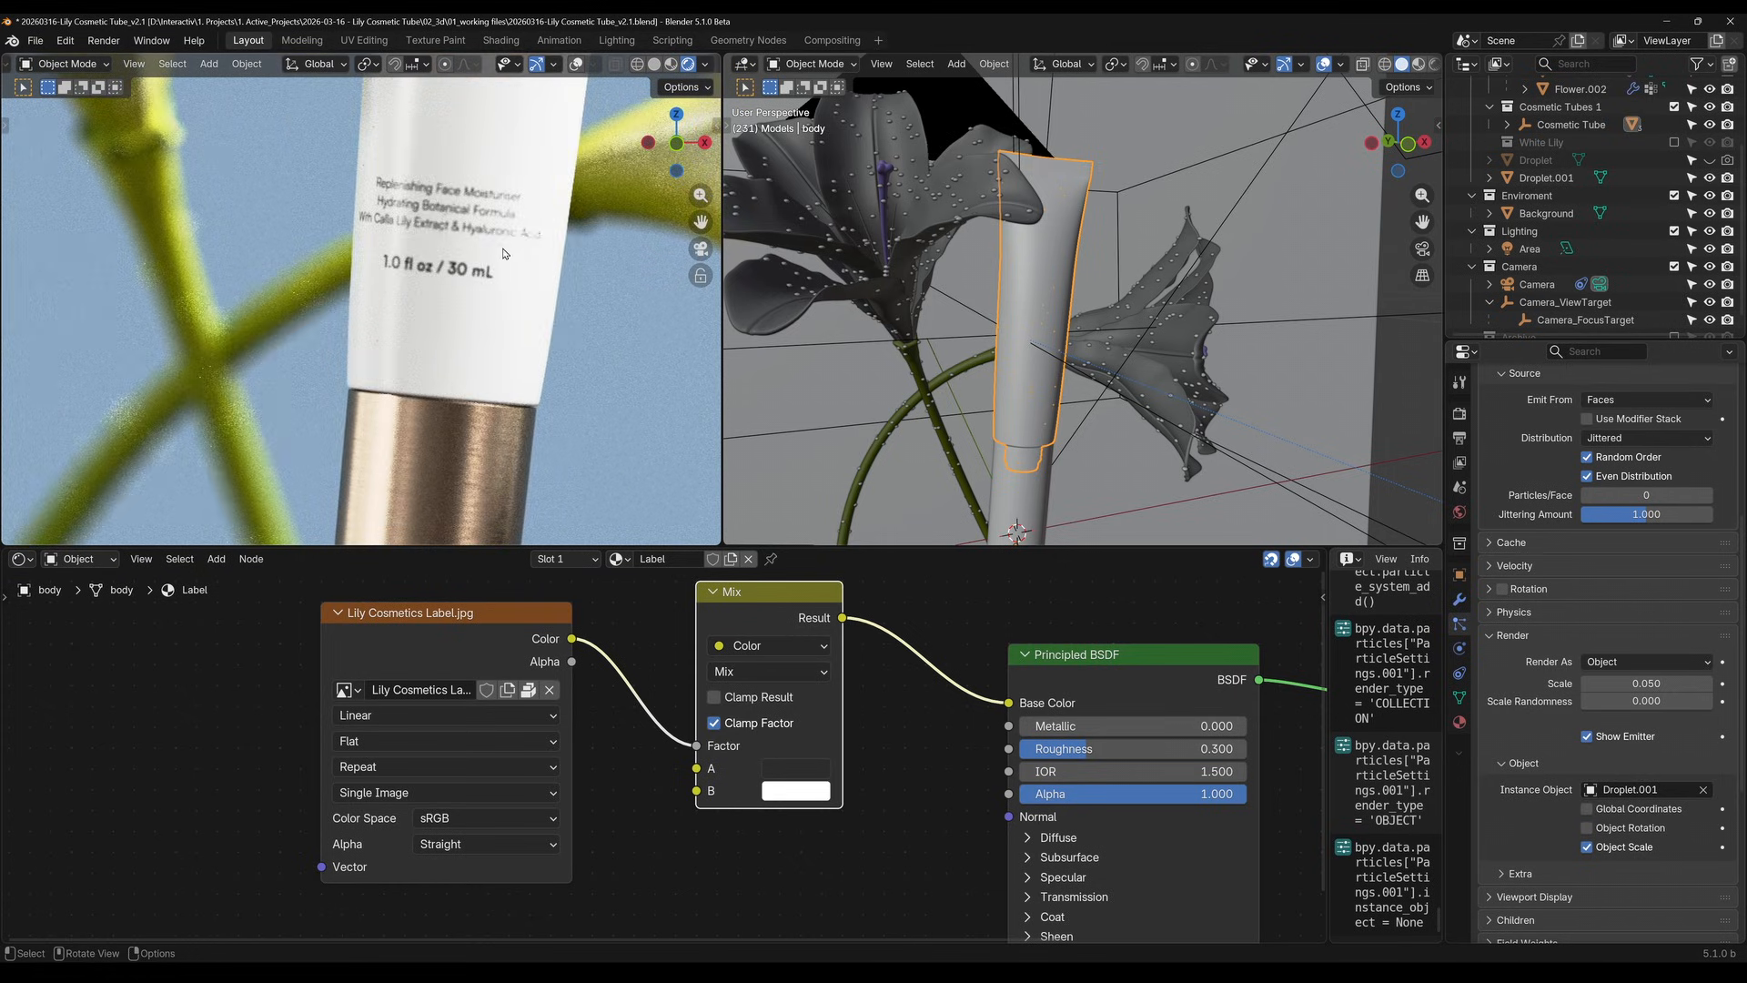
middle_click_drag(505, 253, 502, 392, "shift")
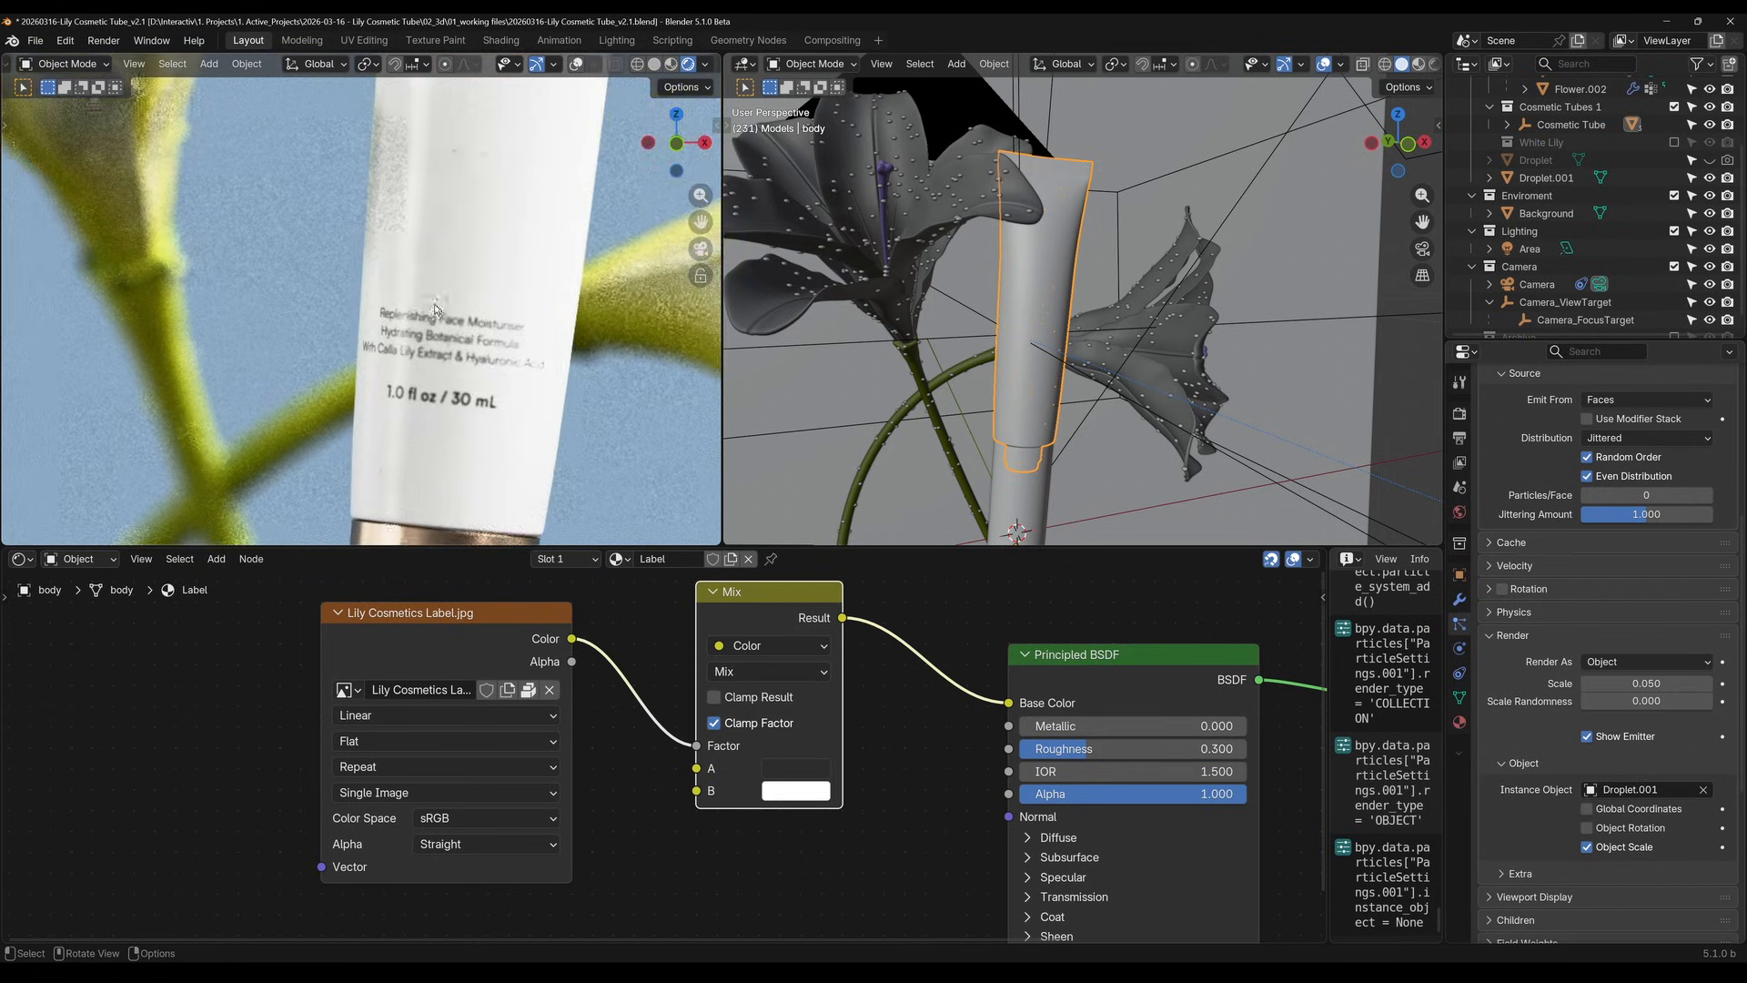
left_click(1658, 682)
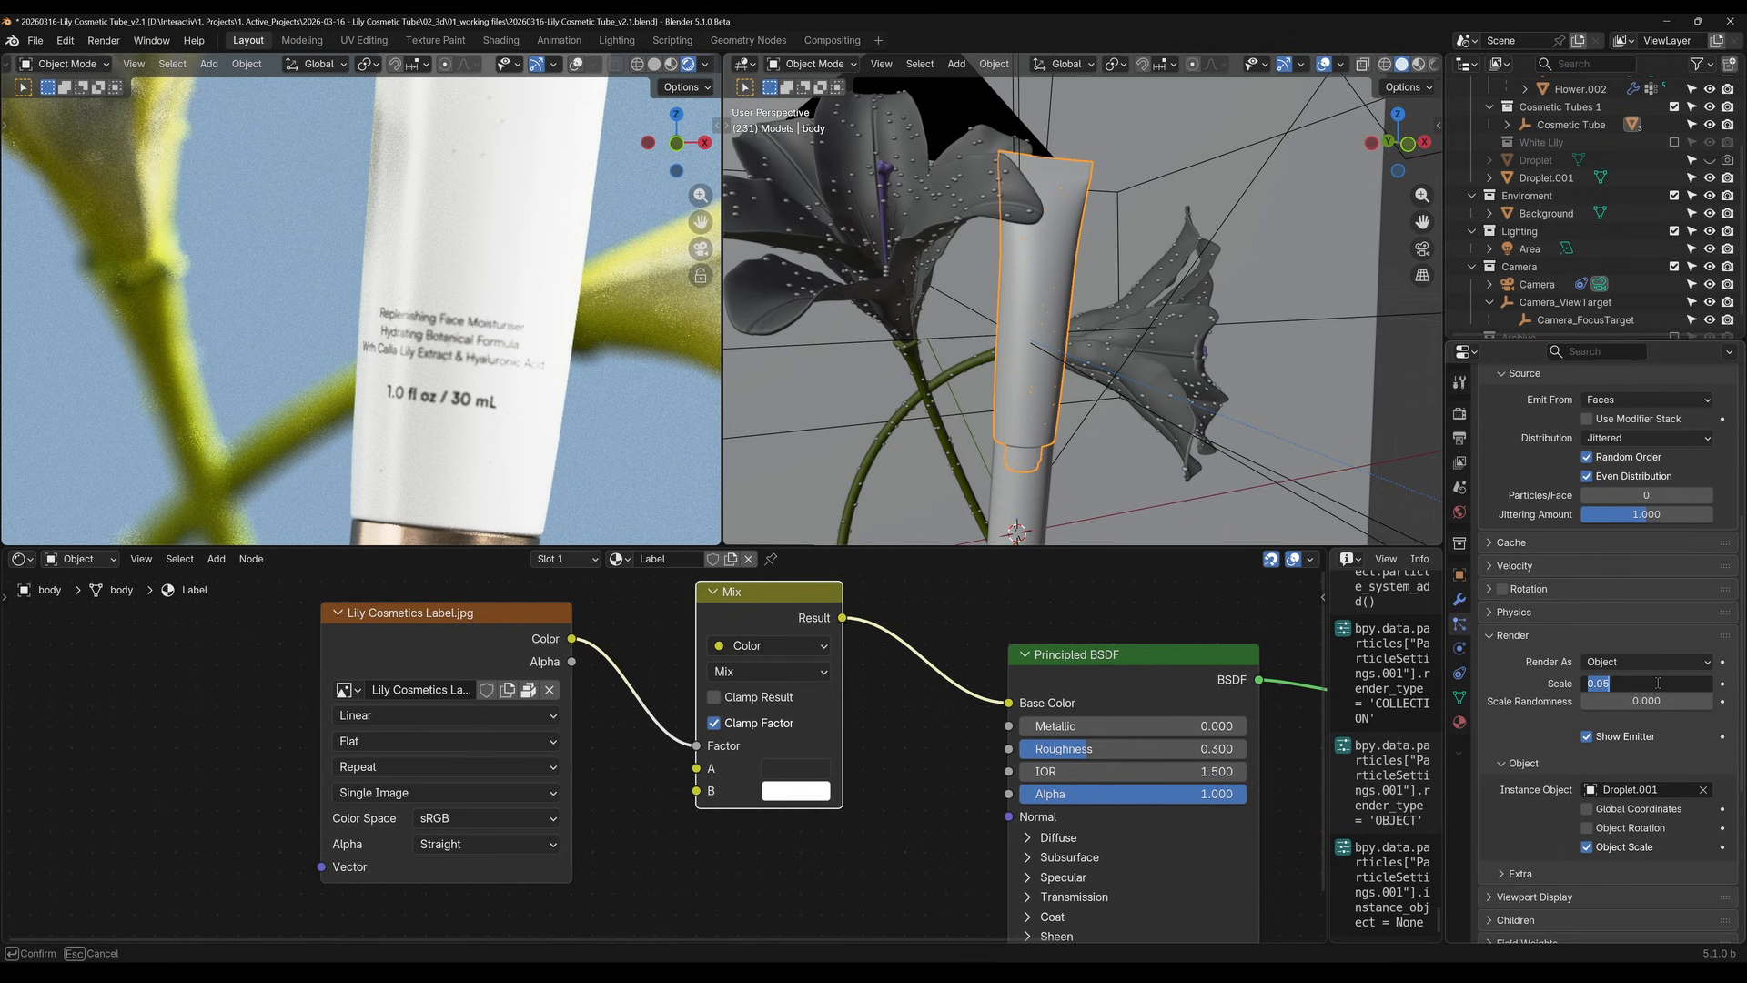
type("1")
key("Return")
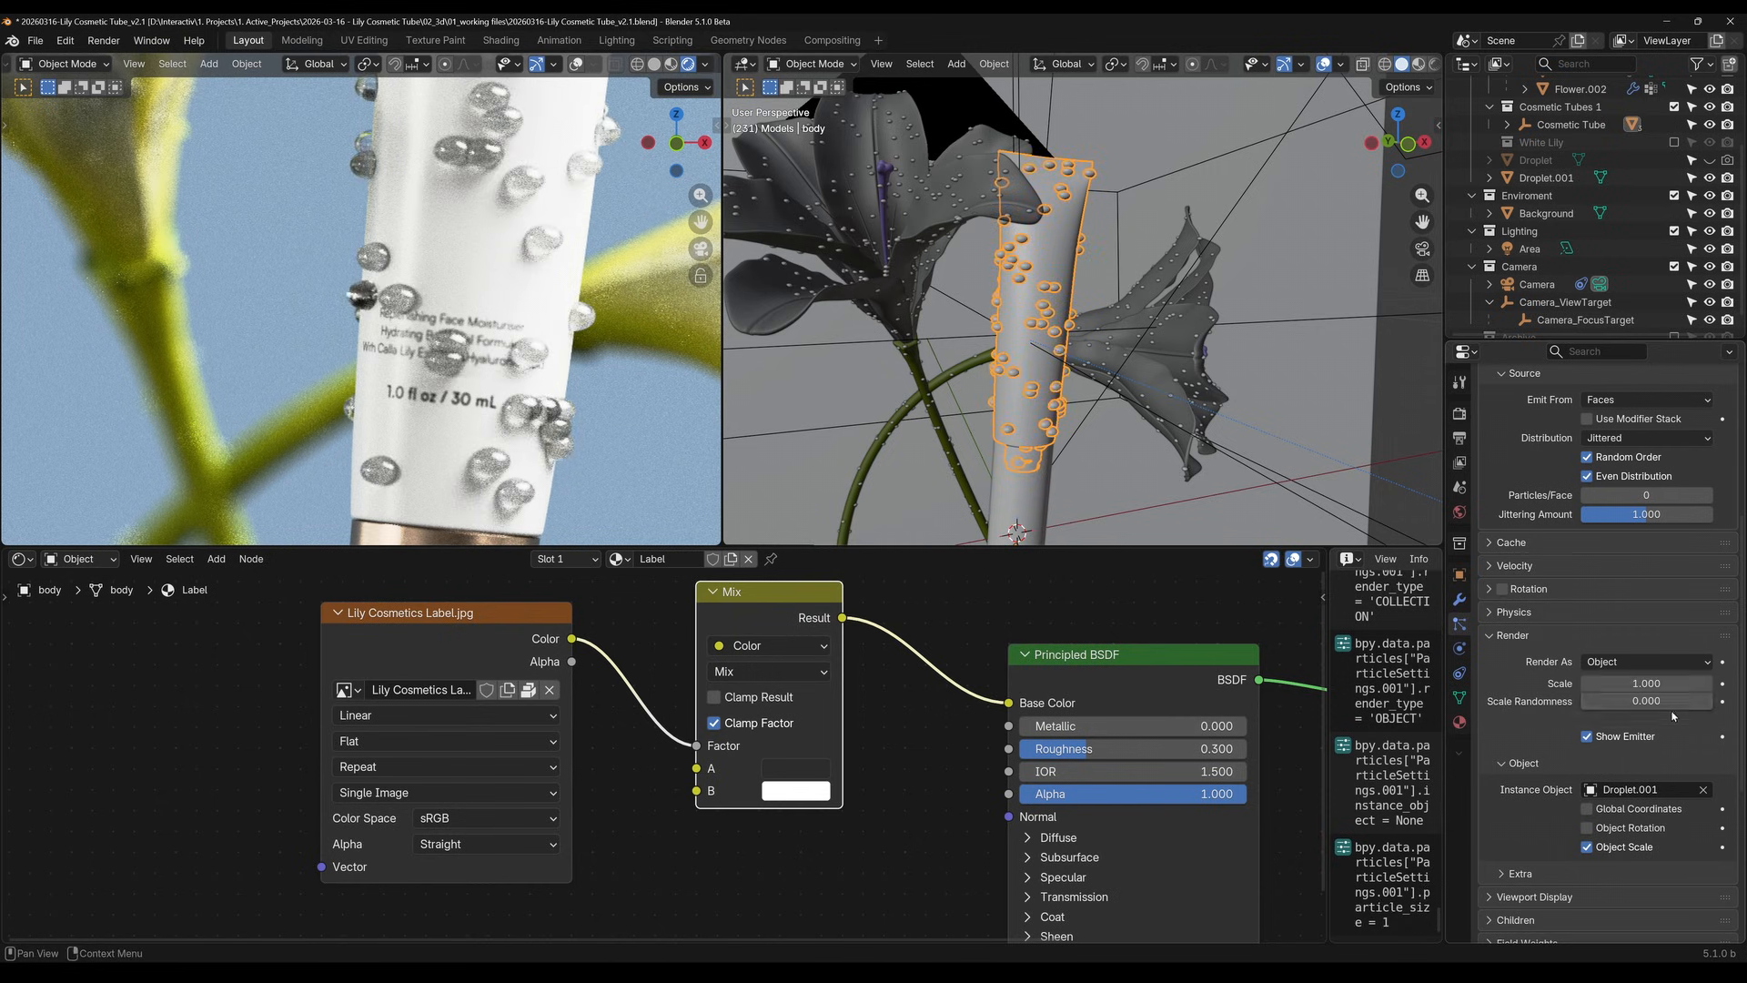
left_click_drag(1638, 701, 1692, 701)
Reduce the droplet particles' scale to 0.64 and inspect them on the tube in the rendered camera view
key("KP_0")
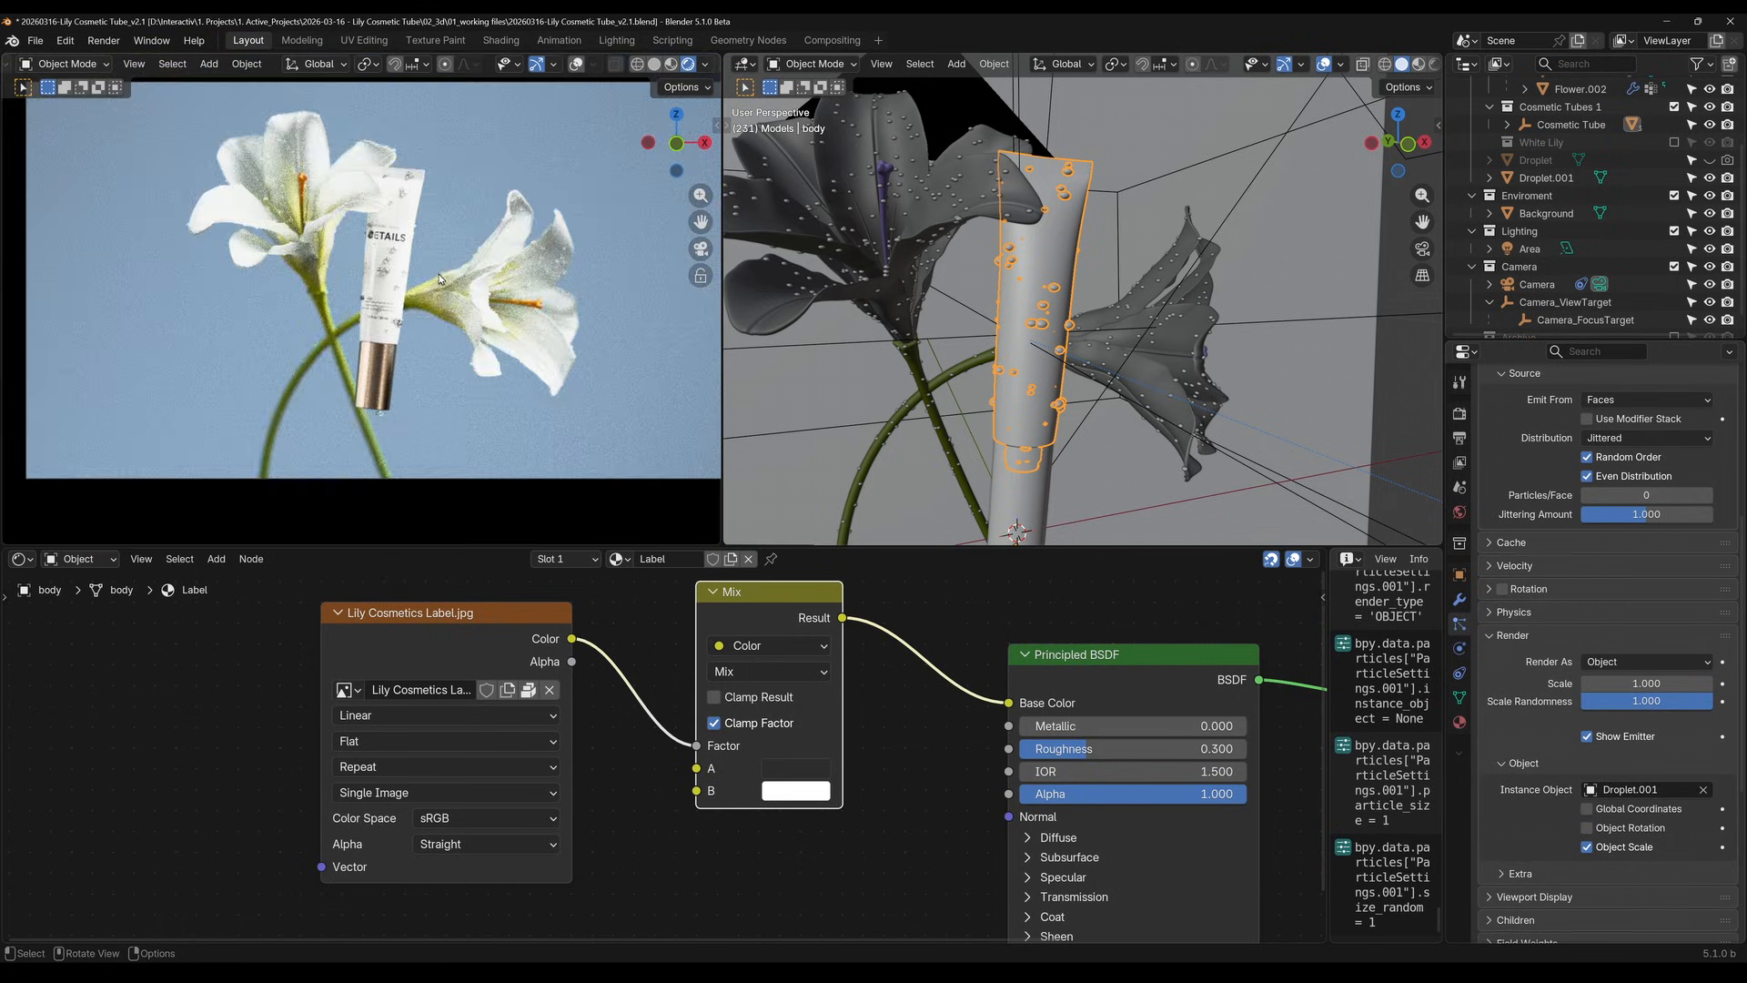
scroll(440, 279, "up", 3)
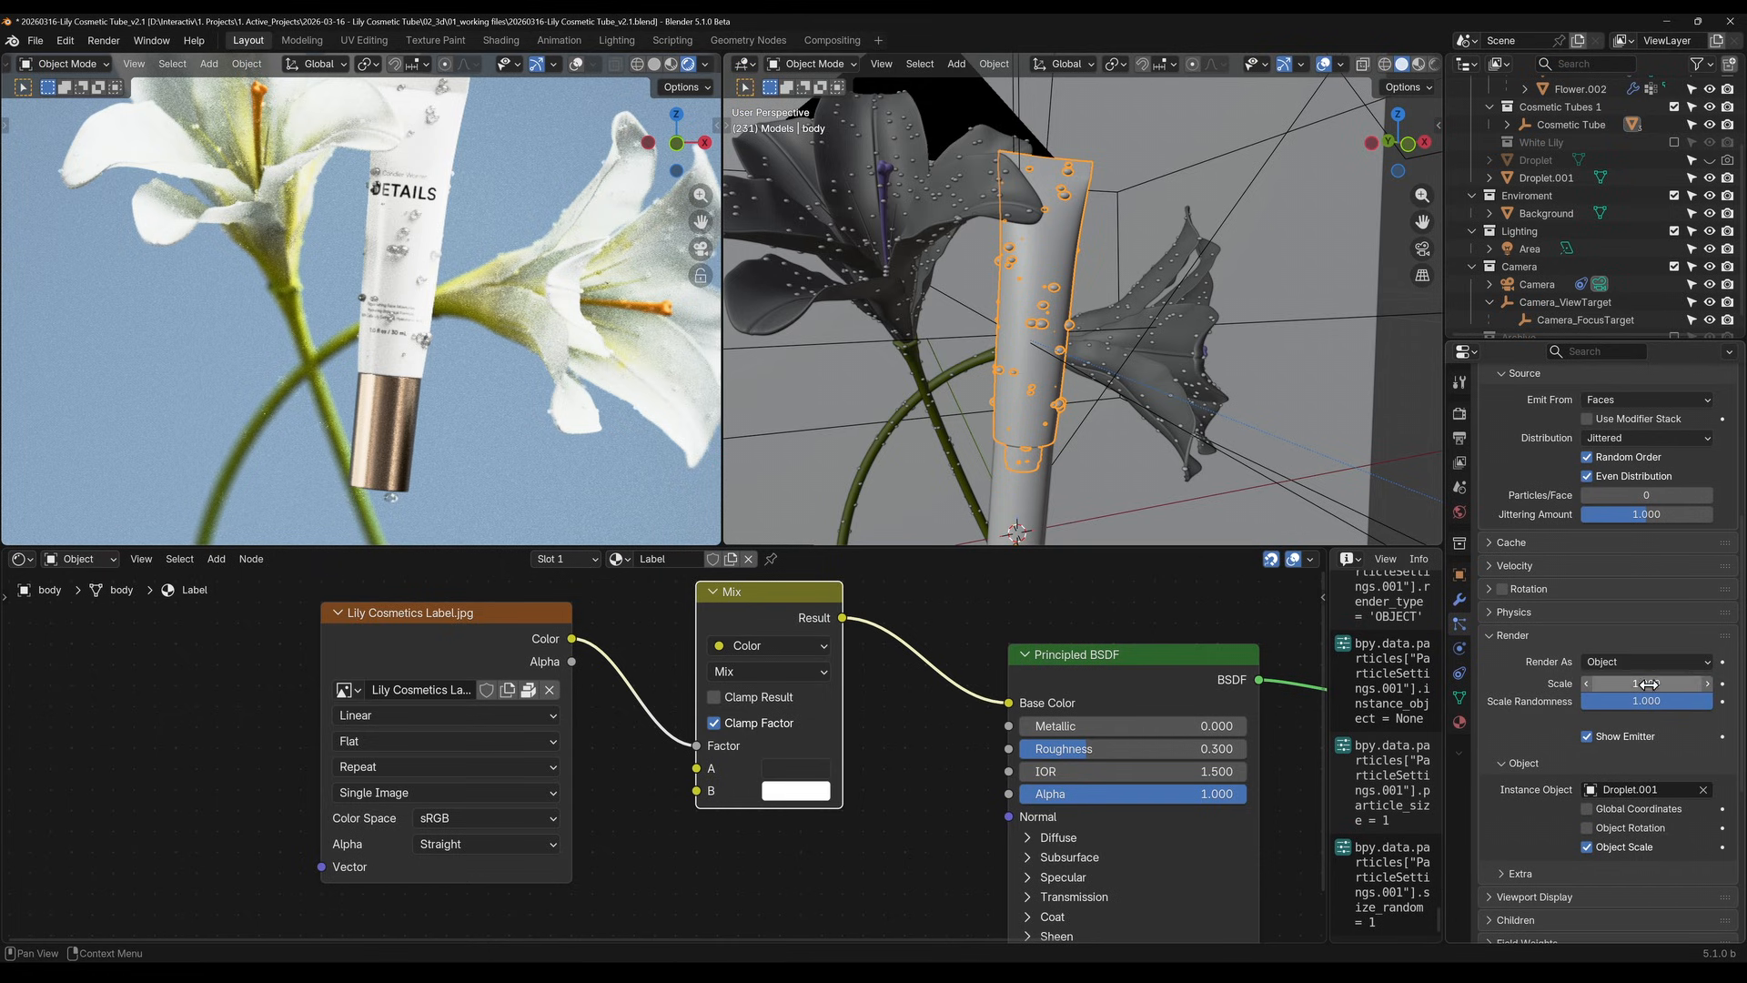
left_click_drag(1647, 684, 1596, 703)
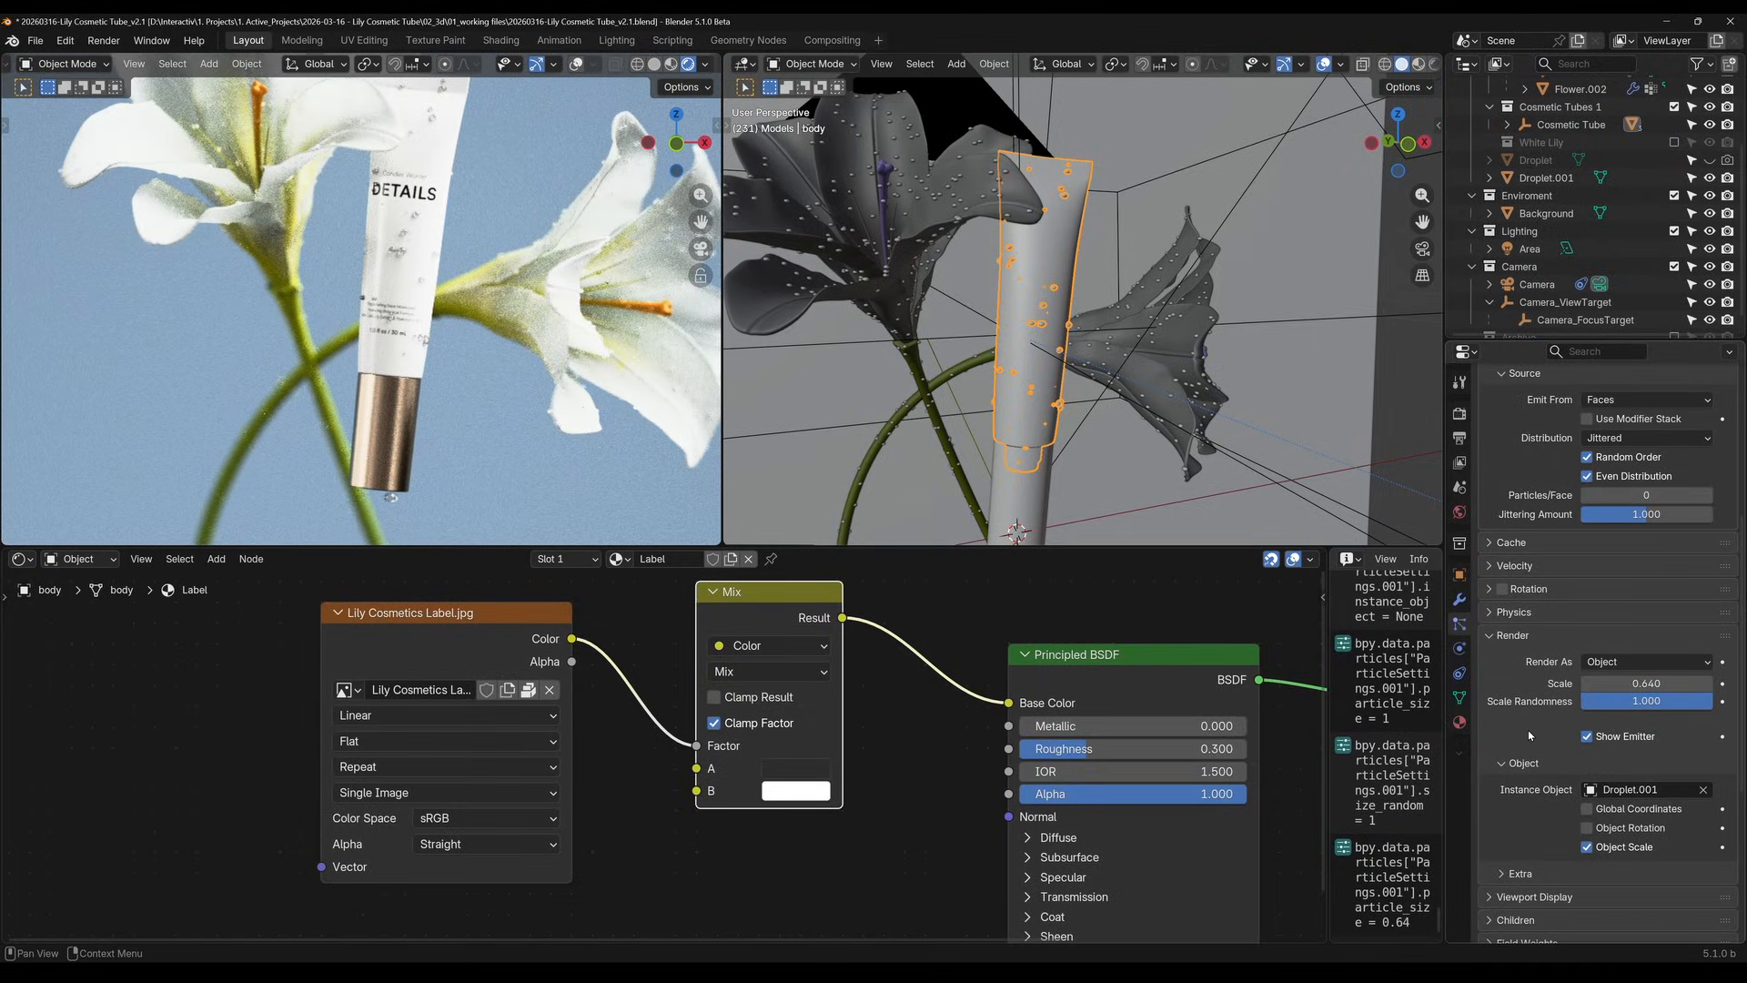
scroll(455, 318, "down", 1)
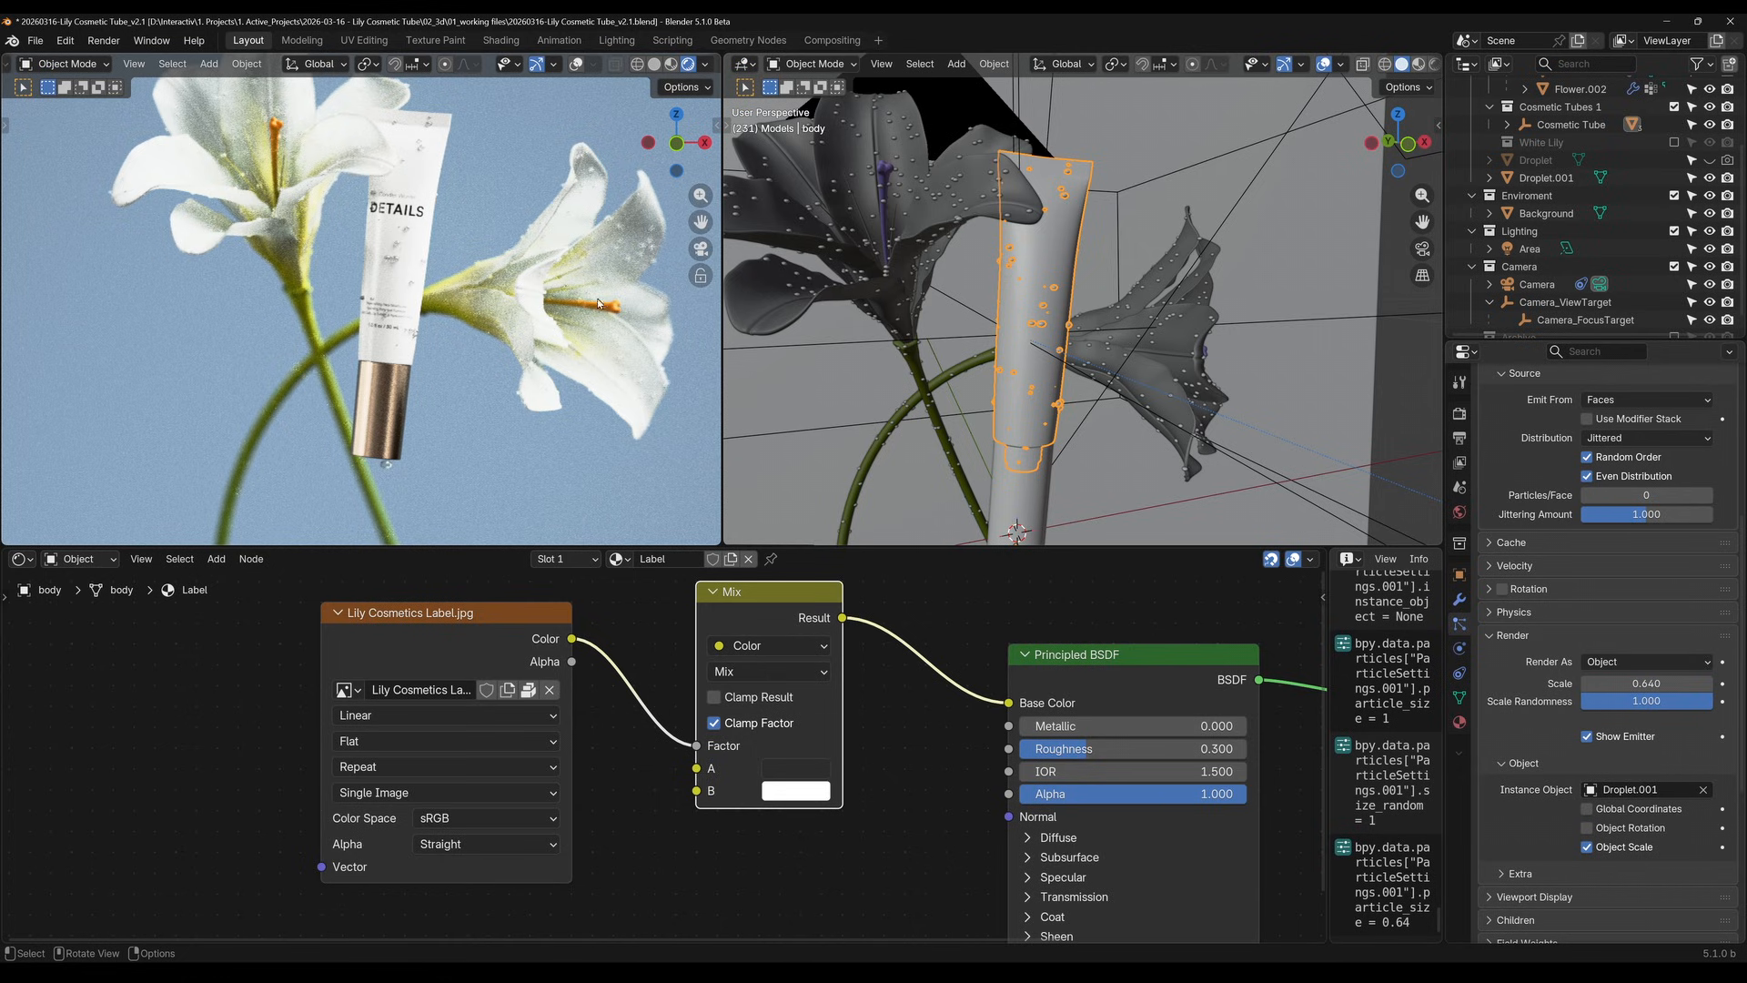
scroll(598, 303, "up", 5)
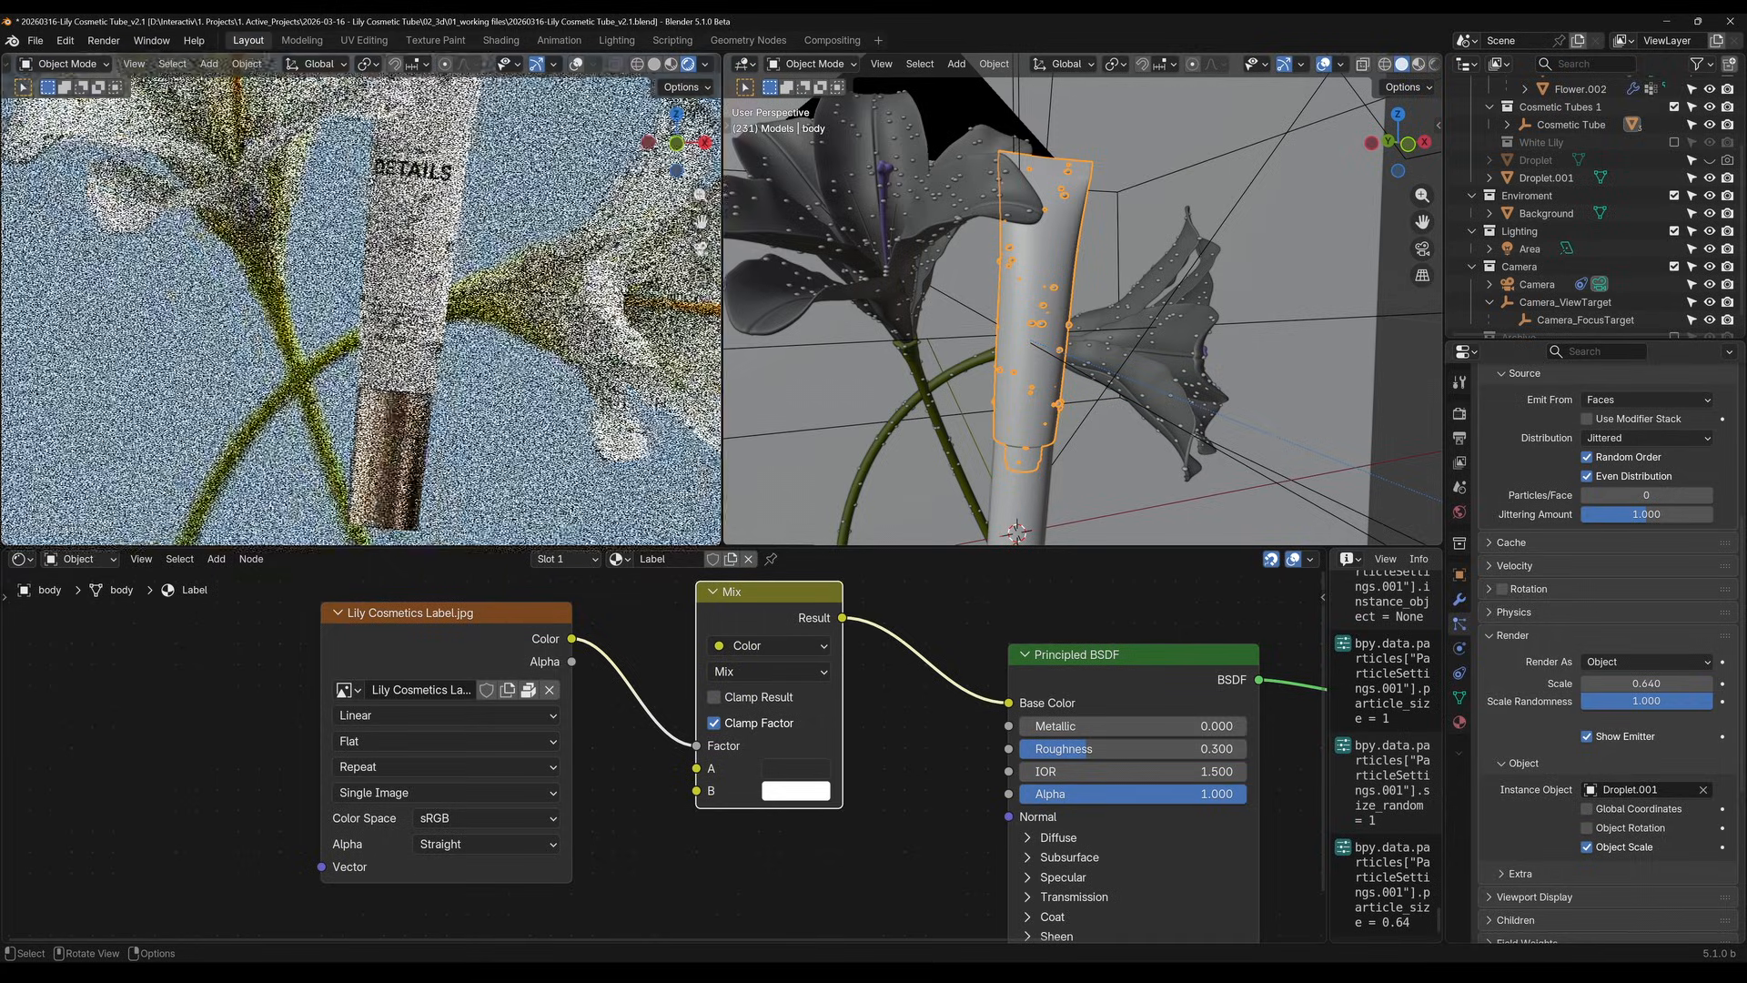
scroll(619, 289, "down", 5)
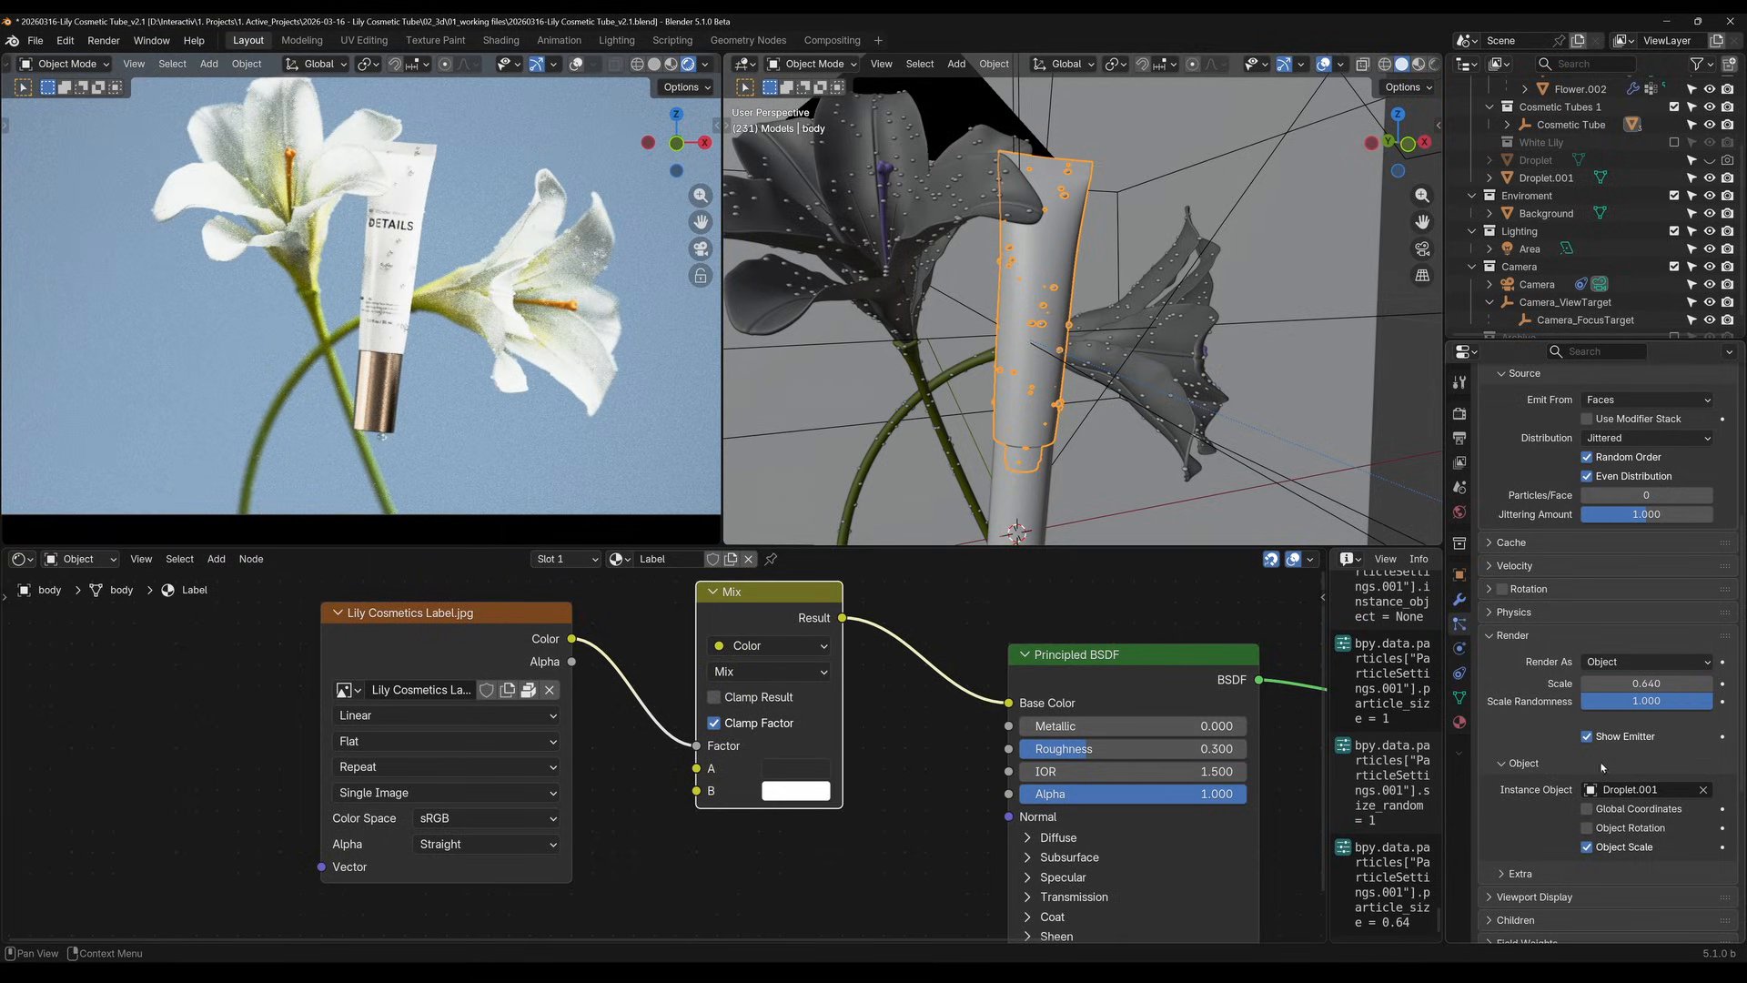
Set the droplet particles' scale to 0.5 and their scale randomness to about 0.595
left_click(1650, 683)
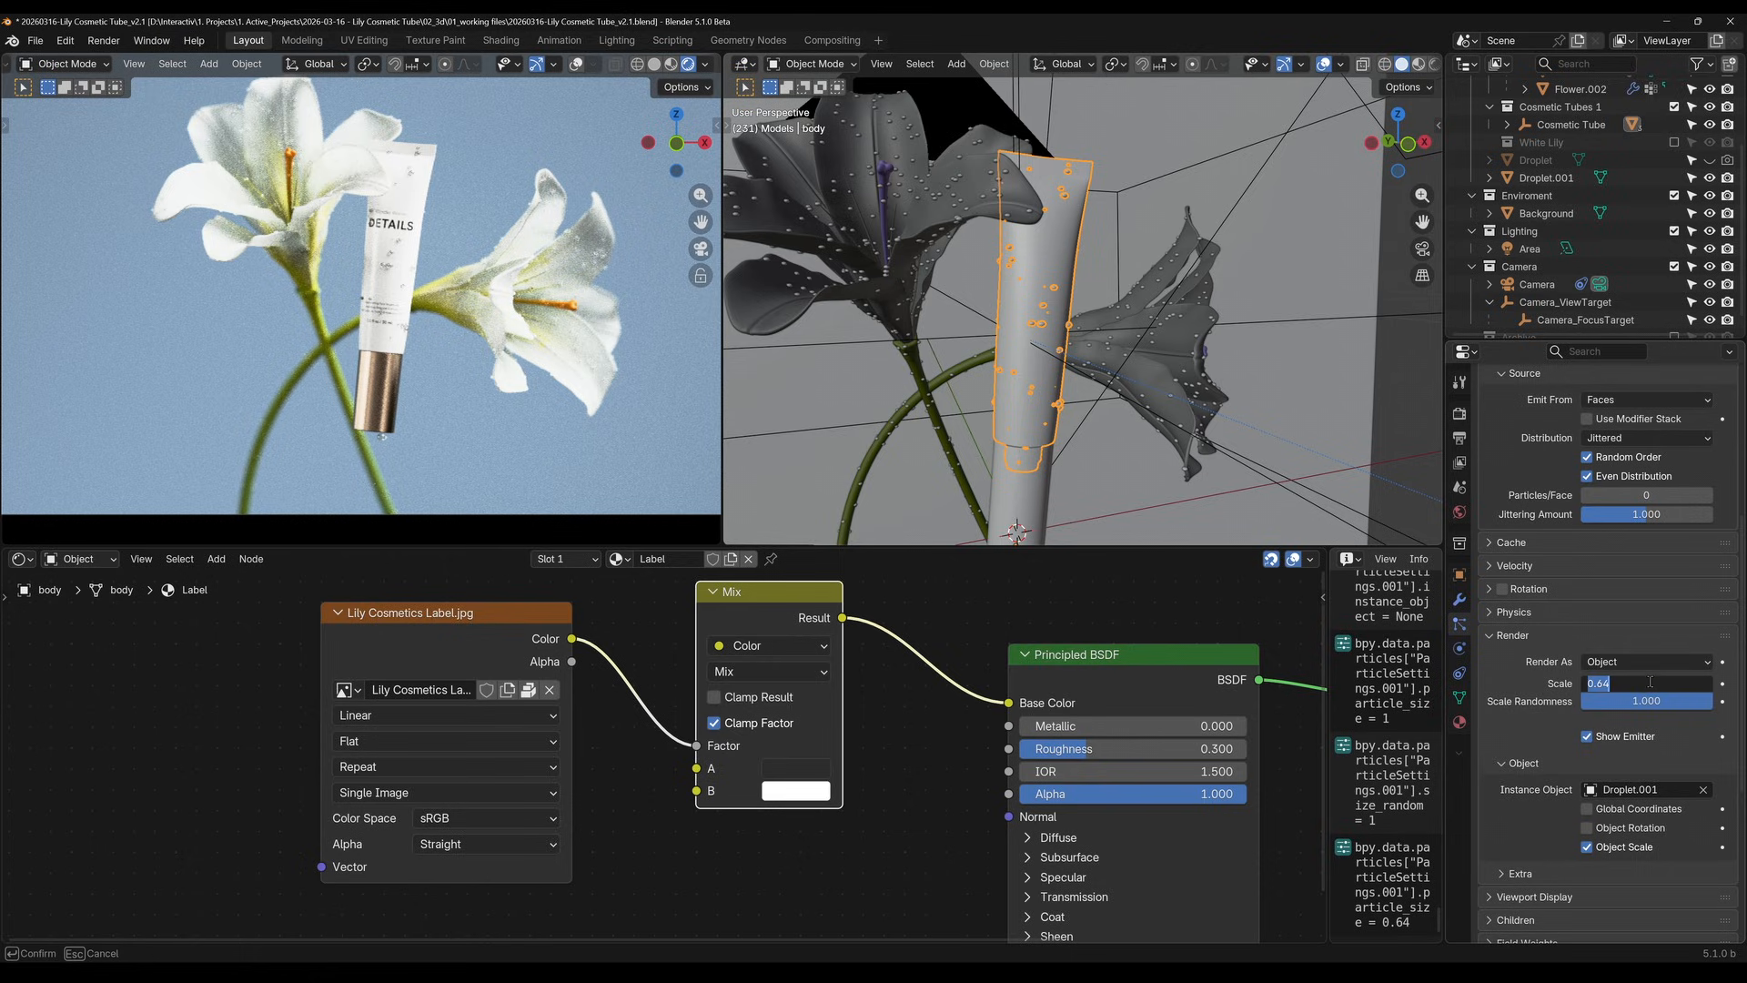
type(".5")
key("Return")
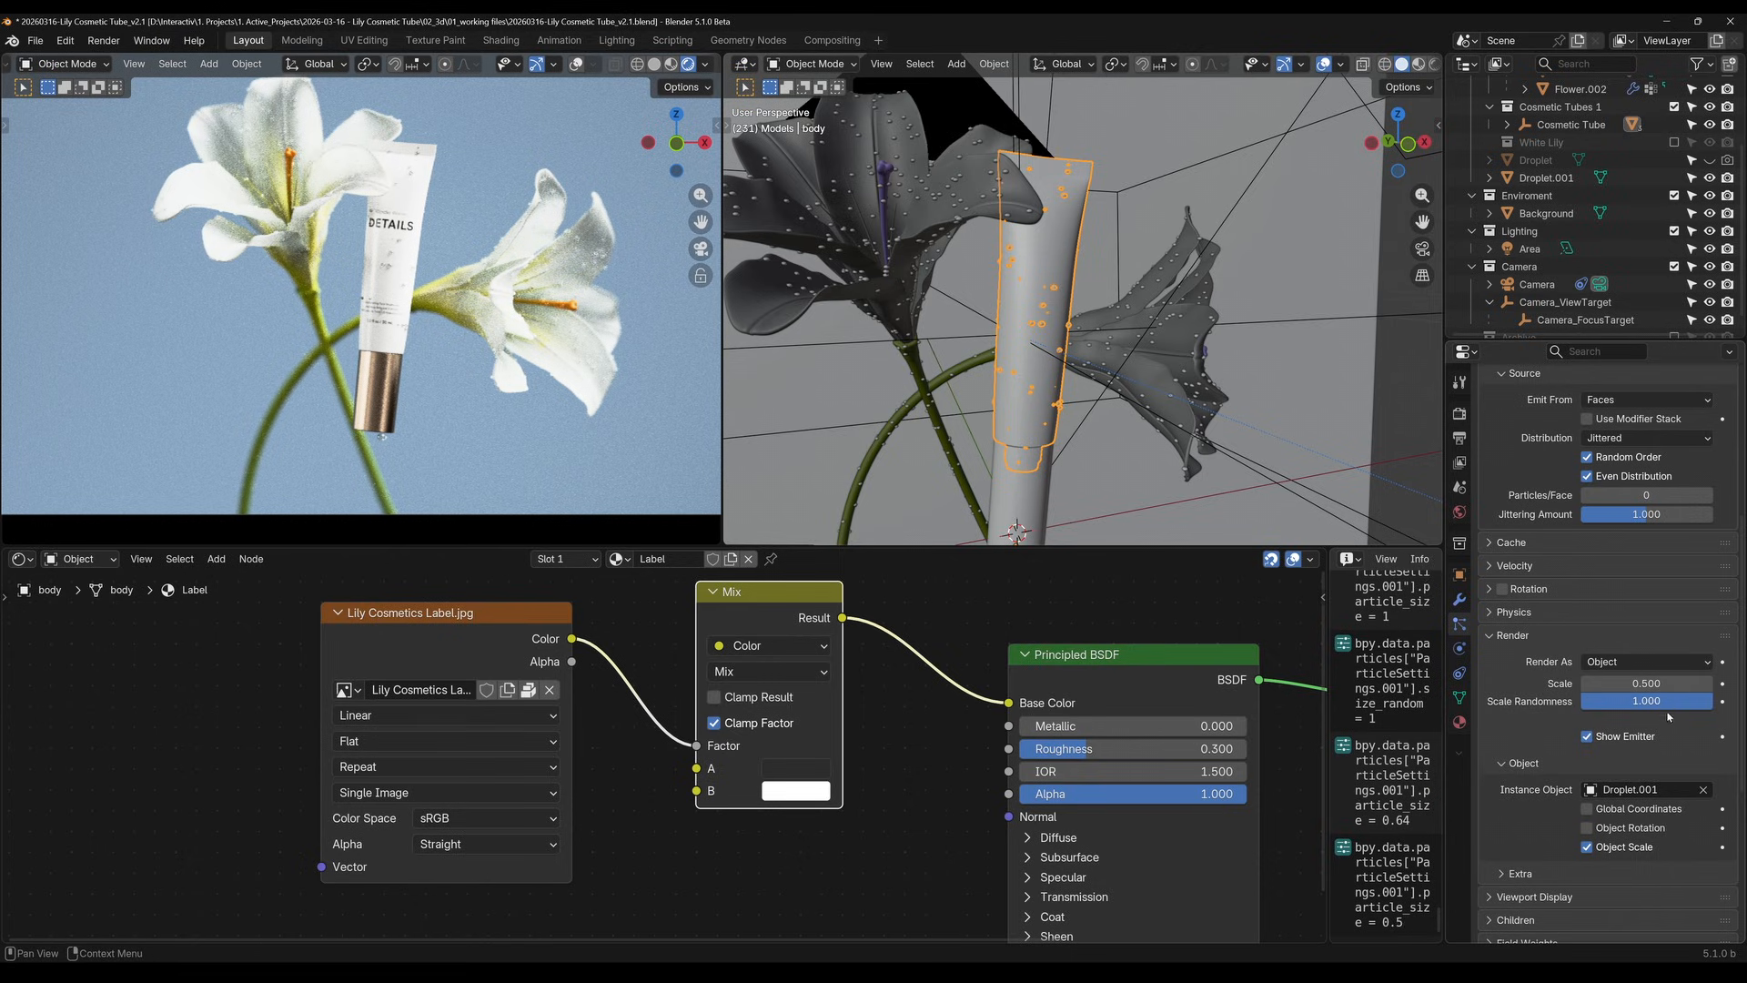
left_click_drag(1683, 700, 1652, 700)
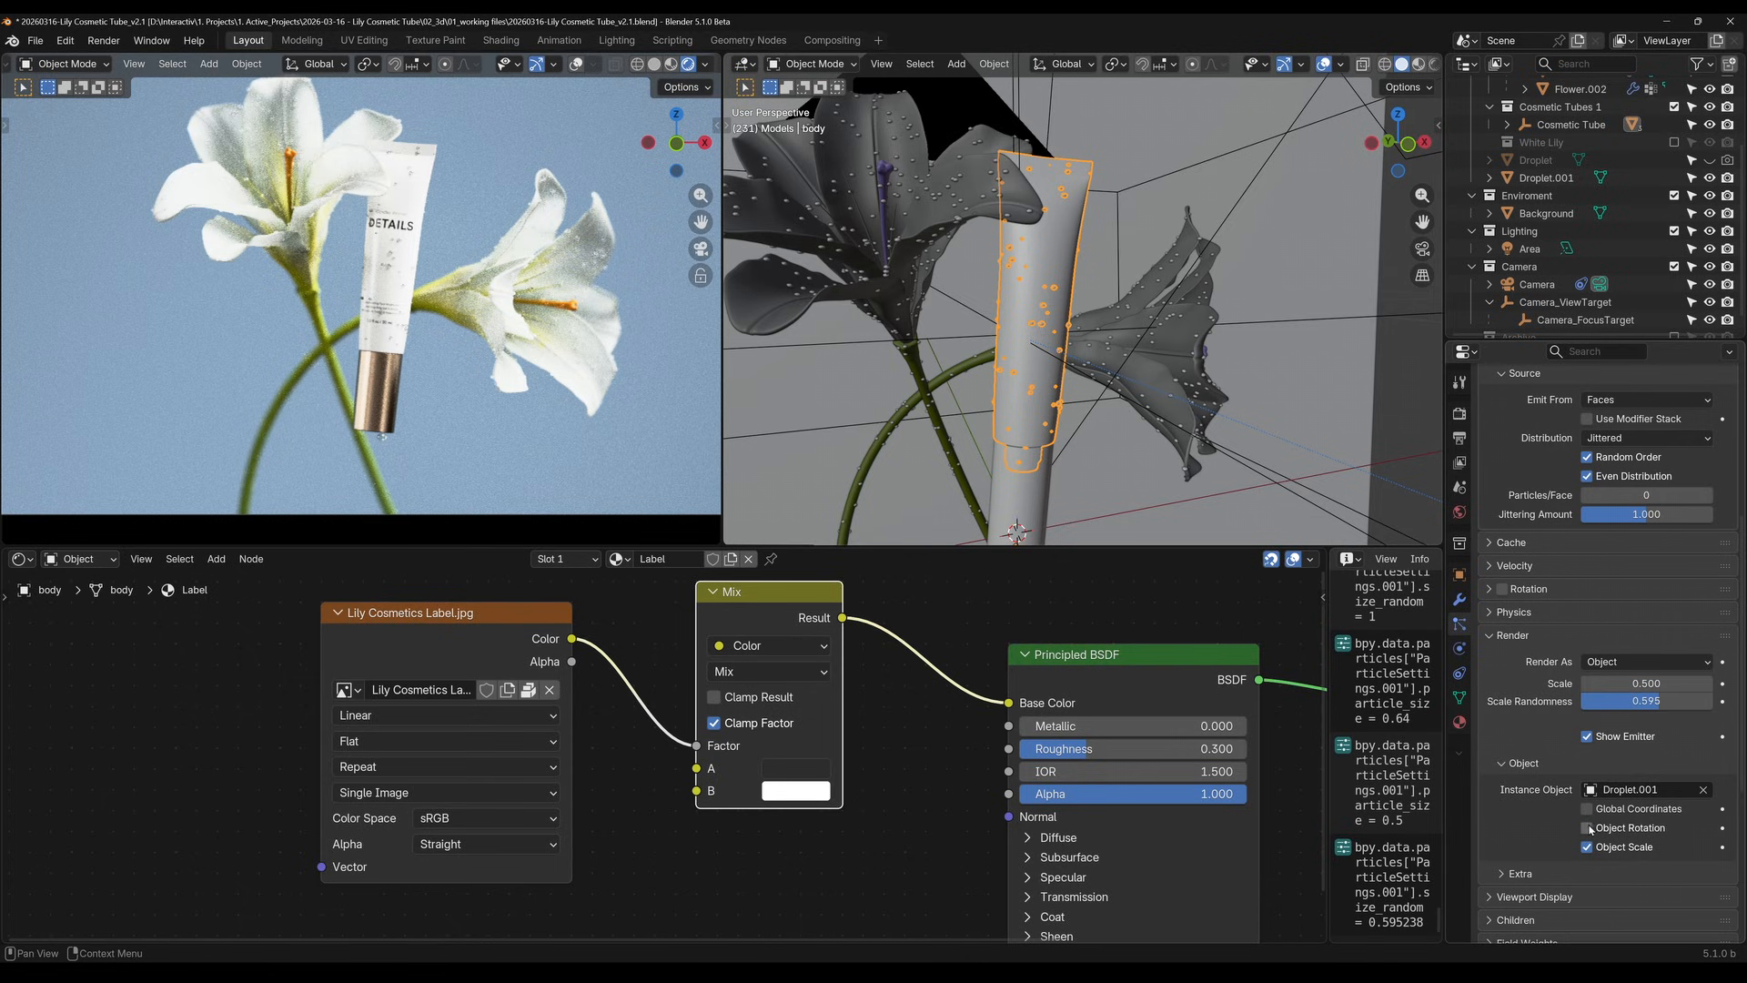
Try Object Rotation on the instanced droplets, inspect them up close on the tube, and turn the option back off
left_click(1588, 828)
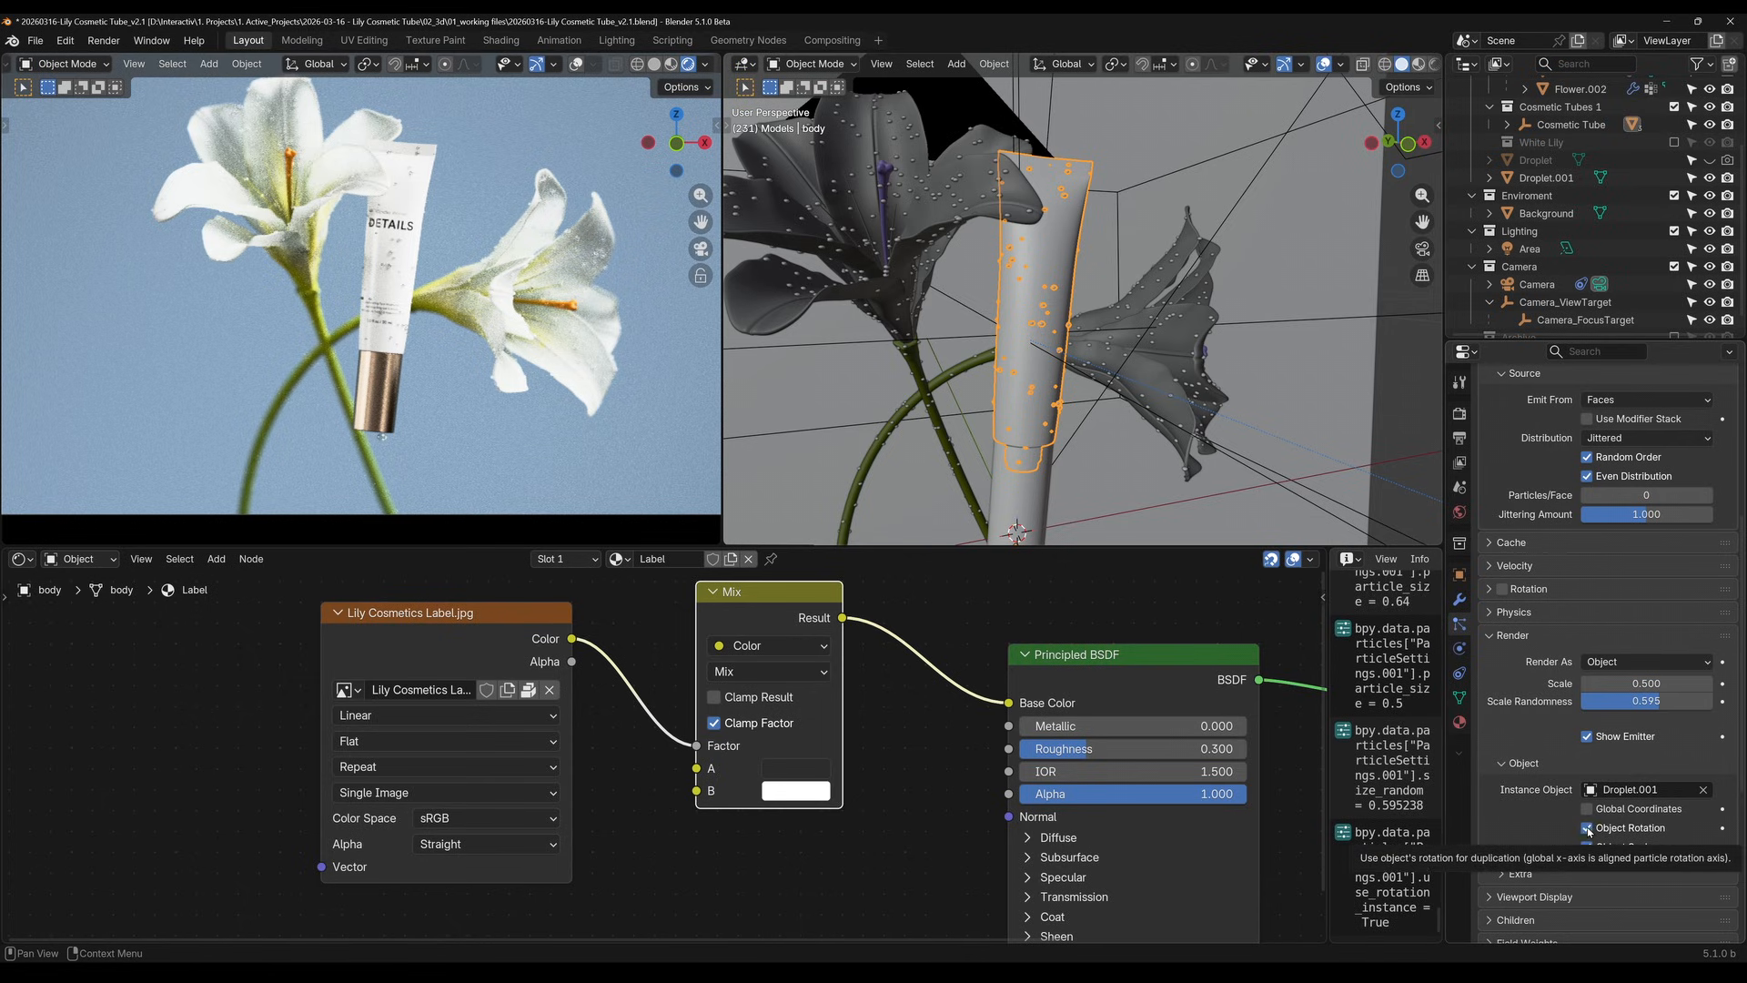
scroll(523, 264, "up", 8)
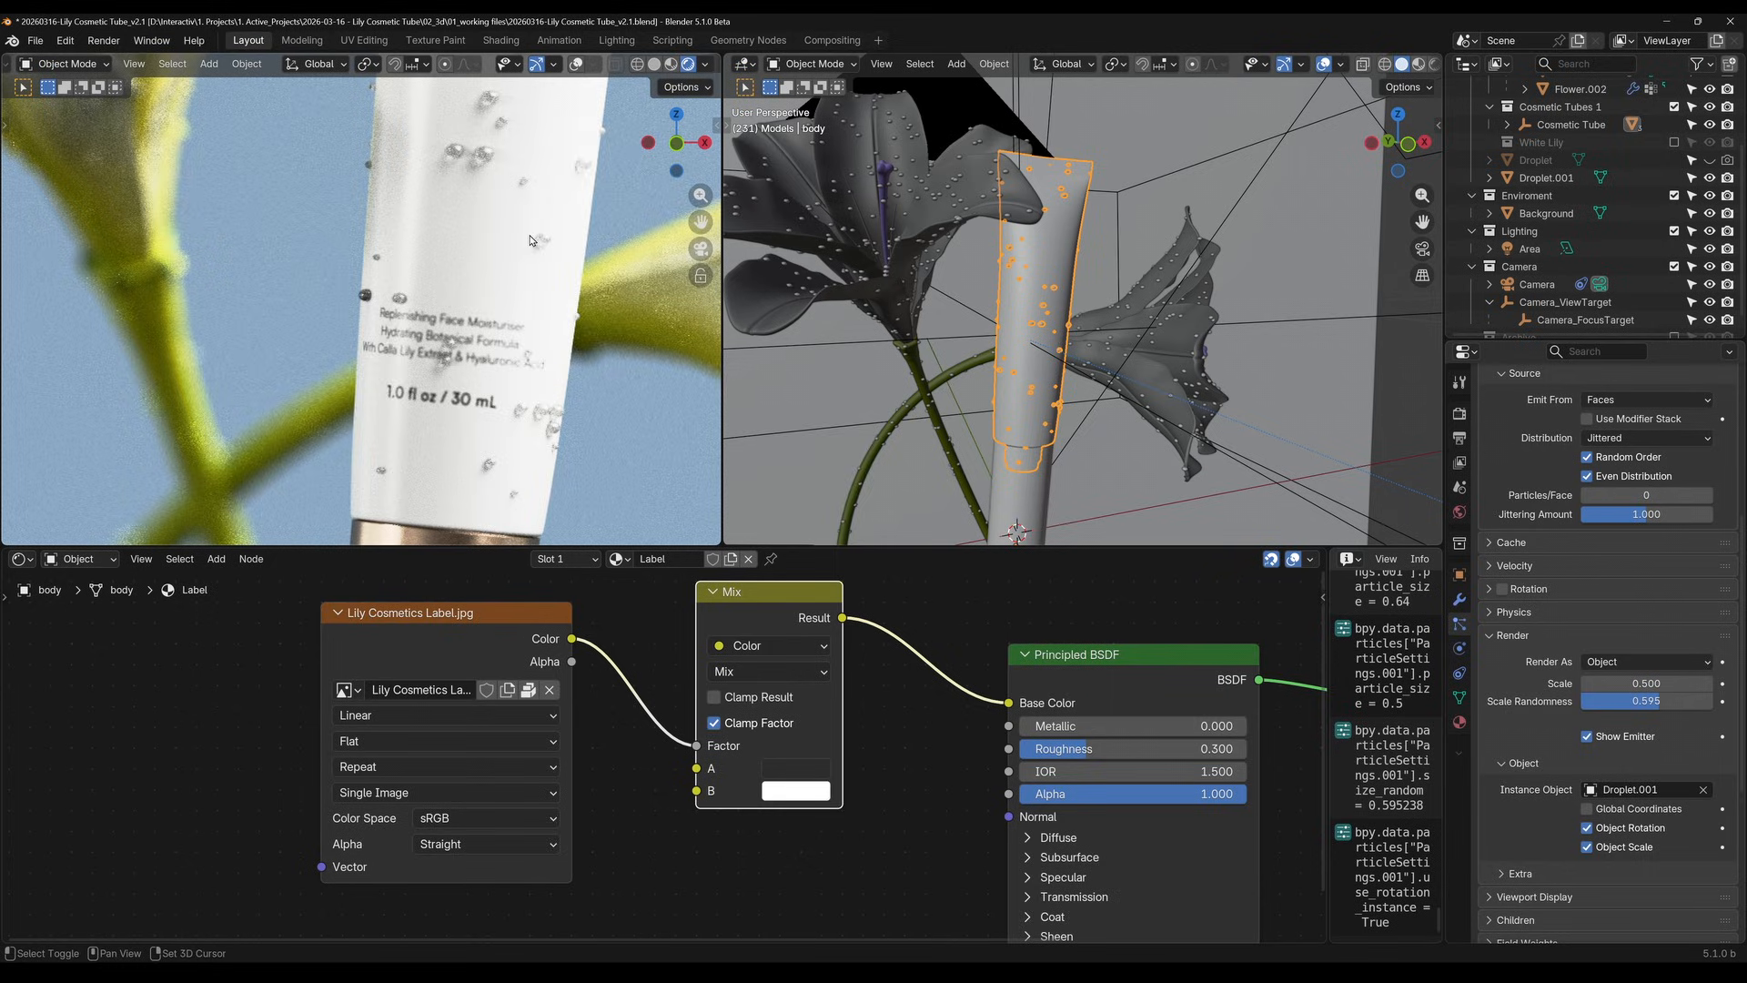
middle_click_drag(538, 242, 468, 472, "shift")
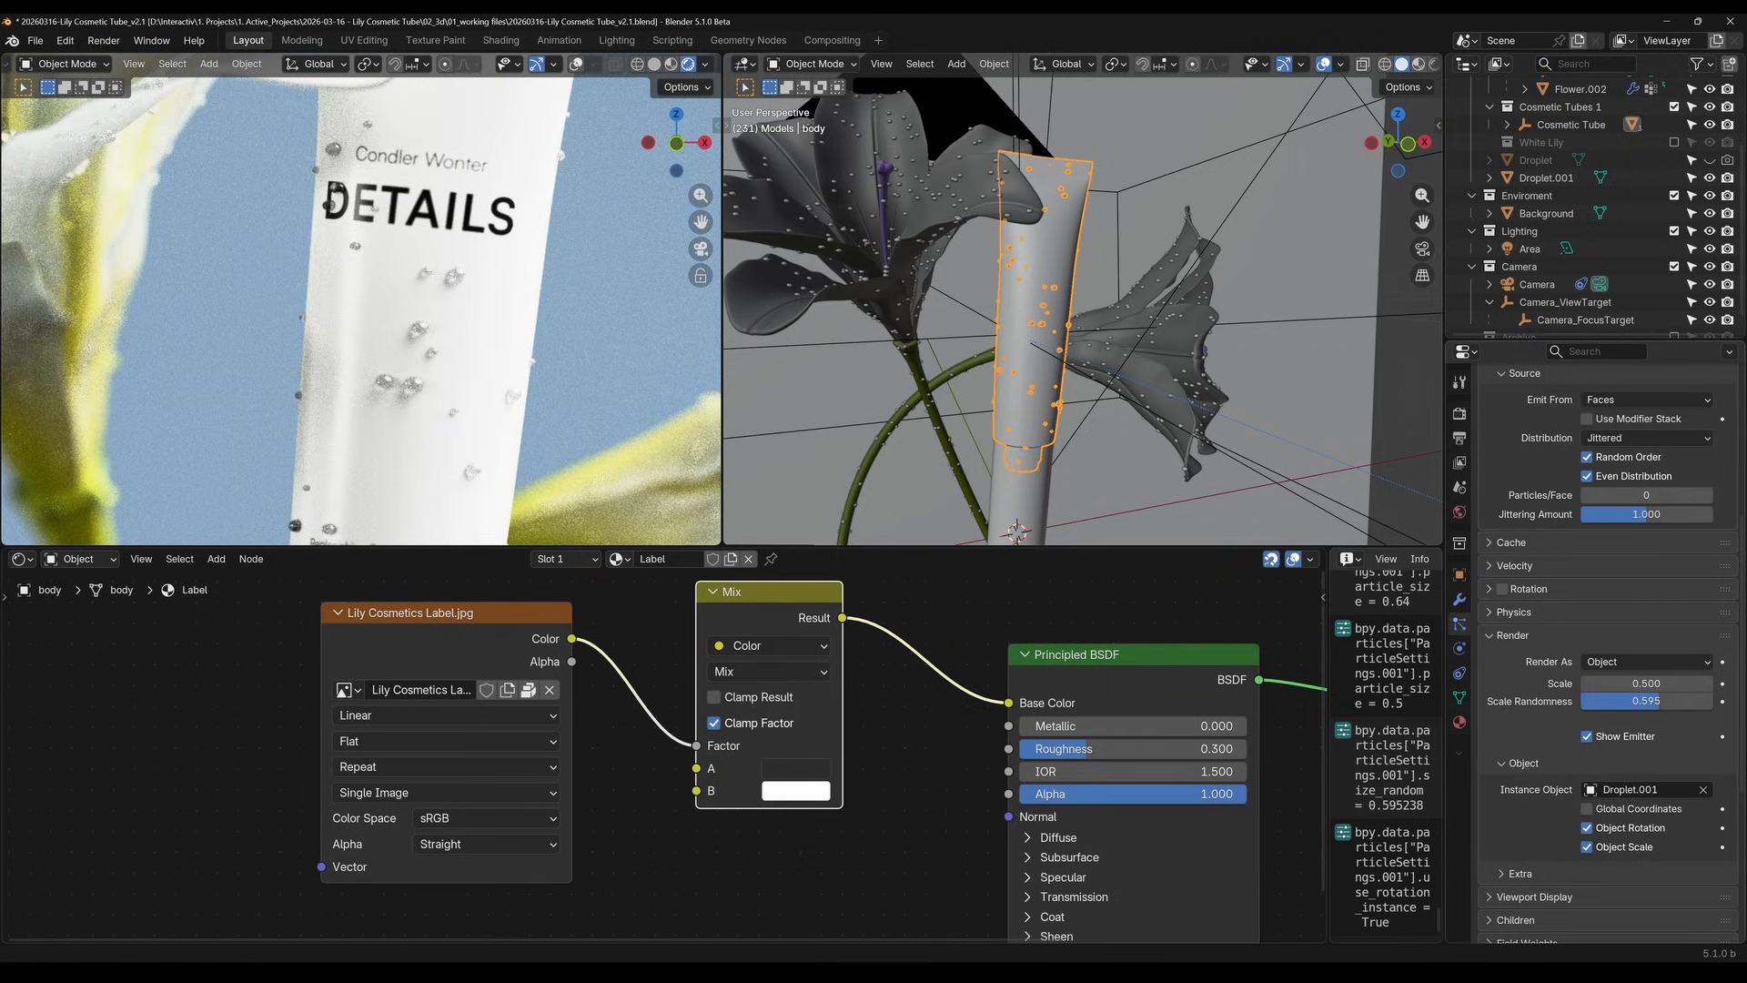
left_click(1588, 828)
scroll(1558, 797, "down", 4)
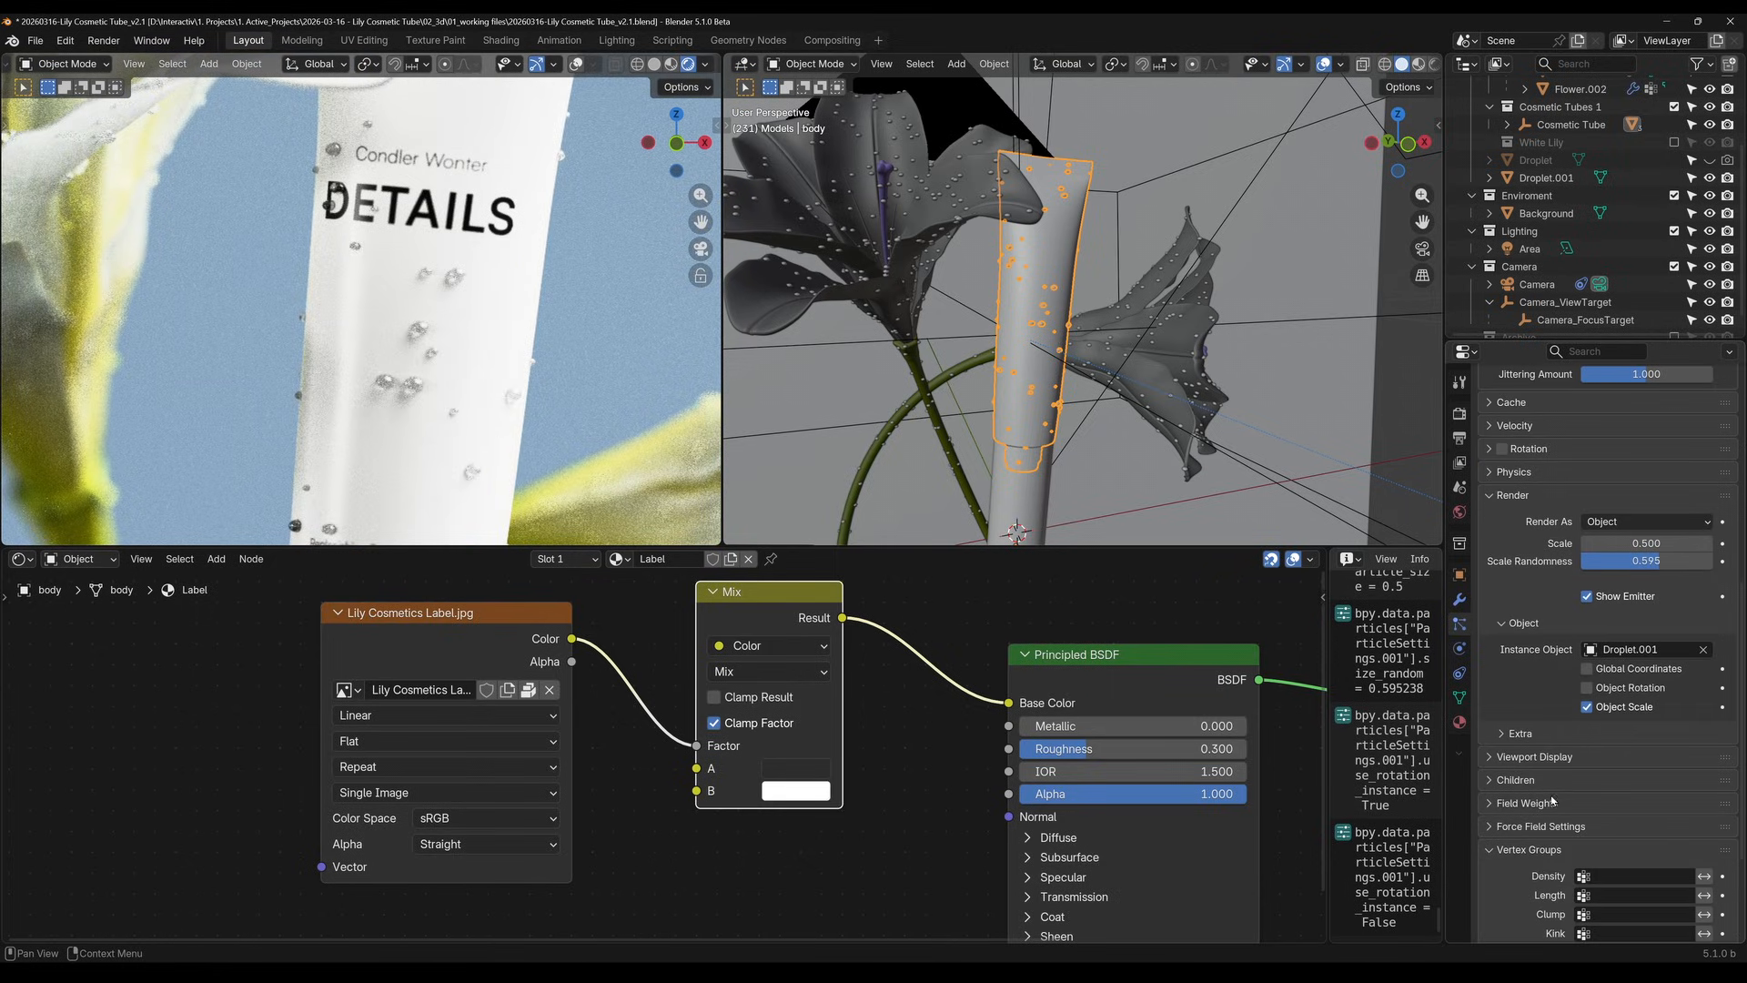
scroll(1545, 762, "up", 4)
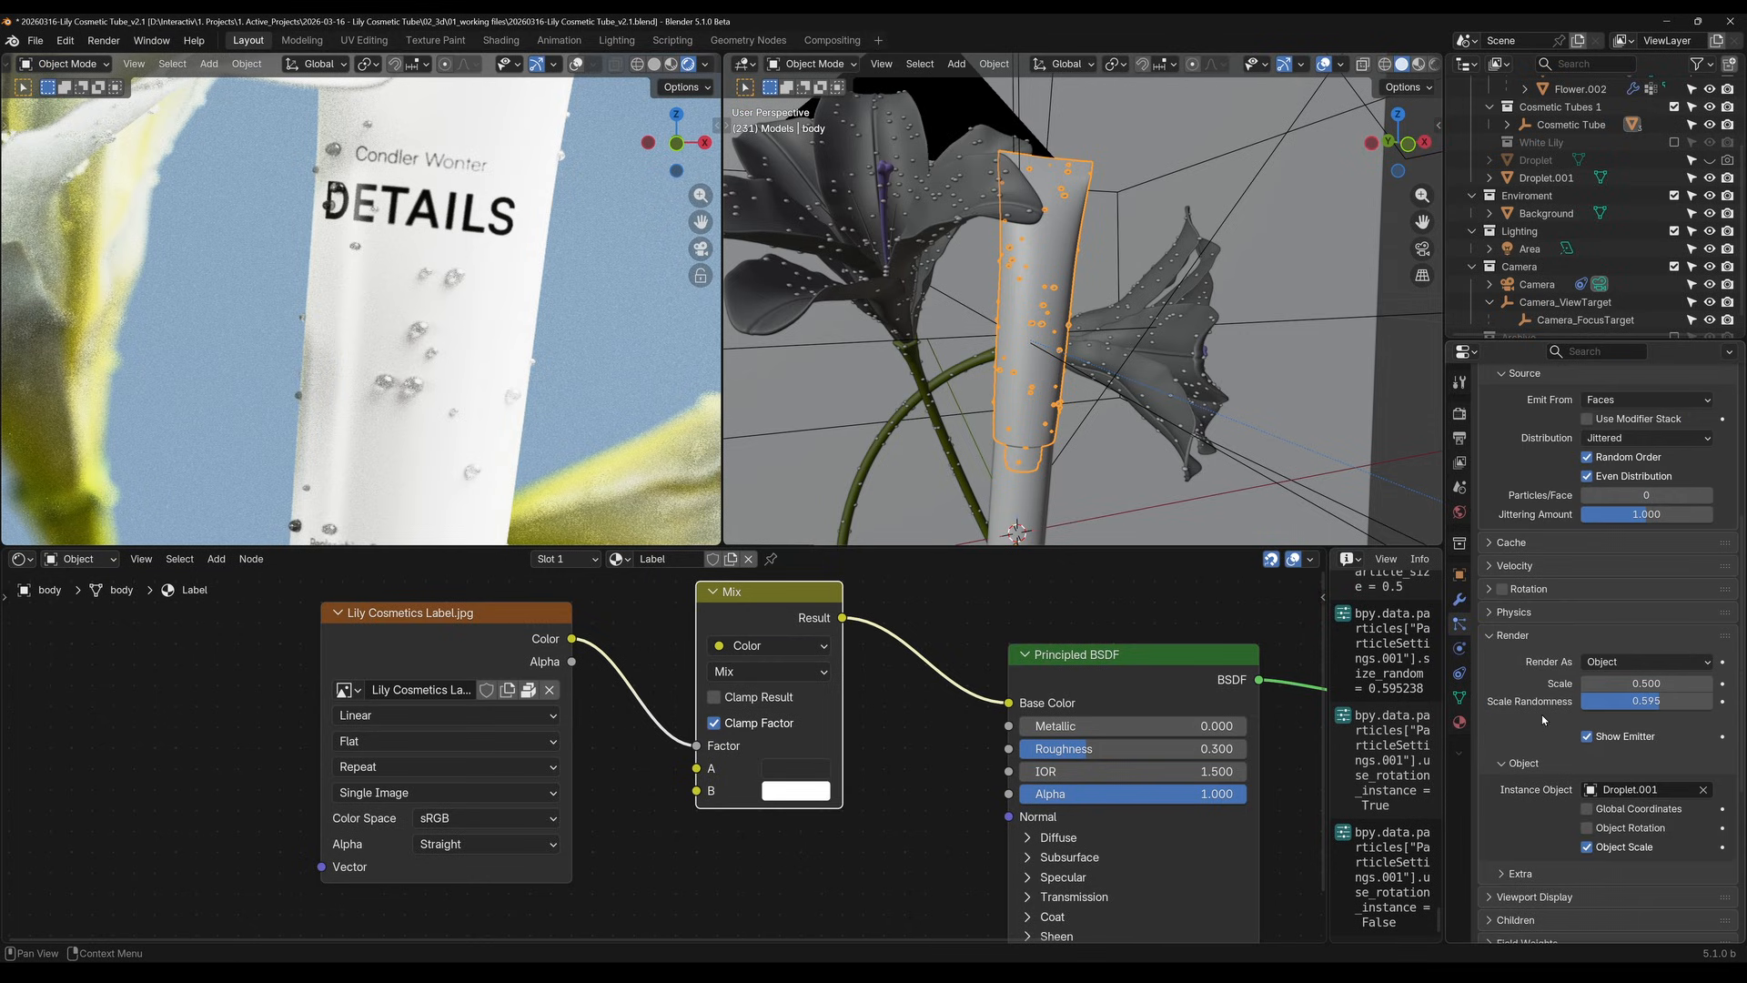
Enable rotation for the tube's droplet particles, set the orientation axis to Normal, and inspect the droplets in the rendered camera view
left_click(1492, 589)
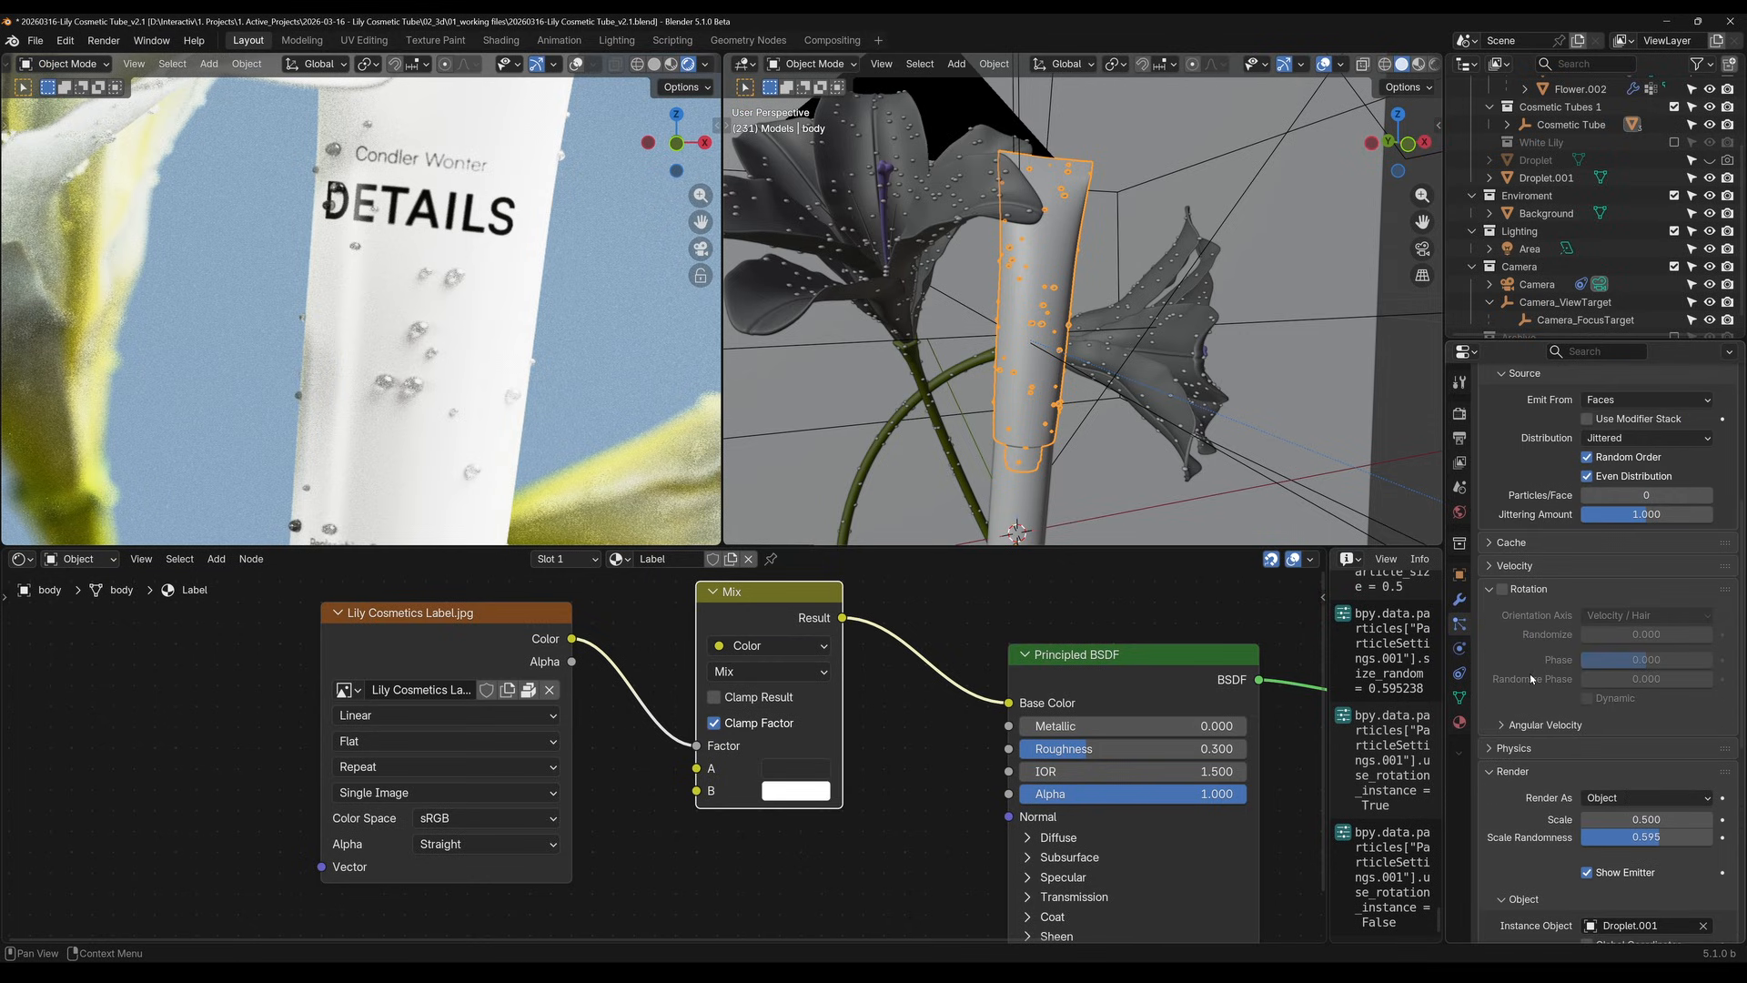
scroll(1531, 678, "up", 4)
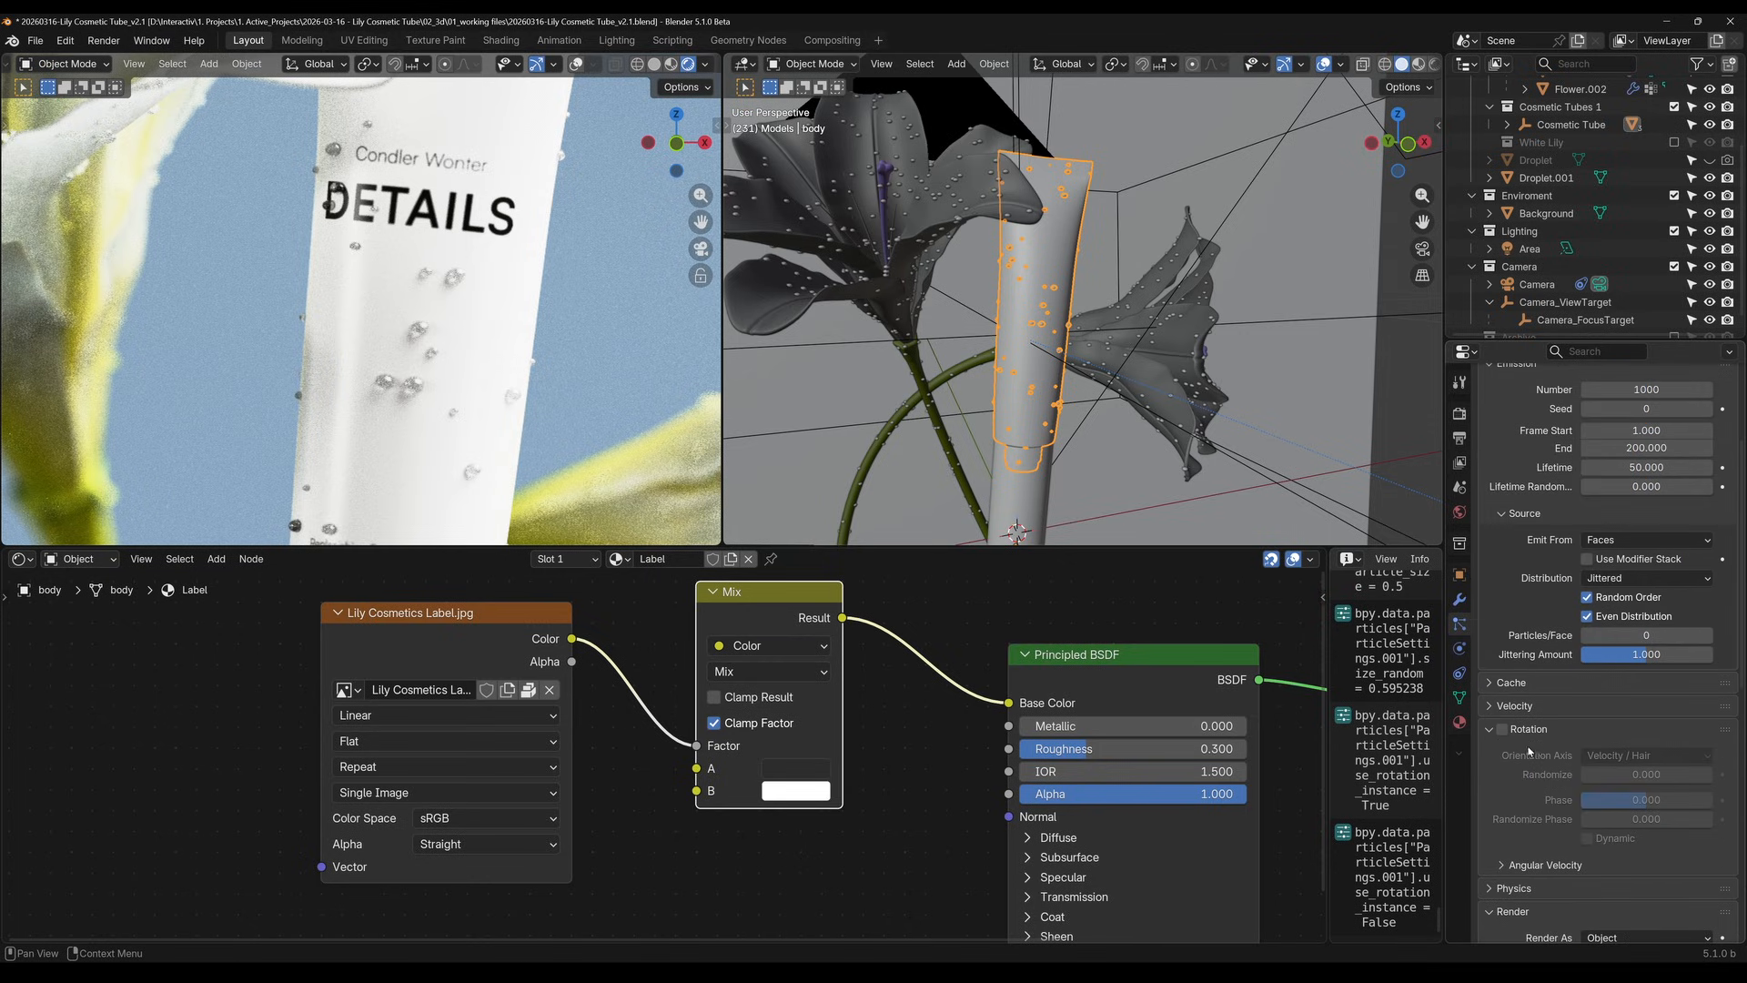
left_click(1502, 729)
left_click(1646, 755)
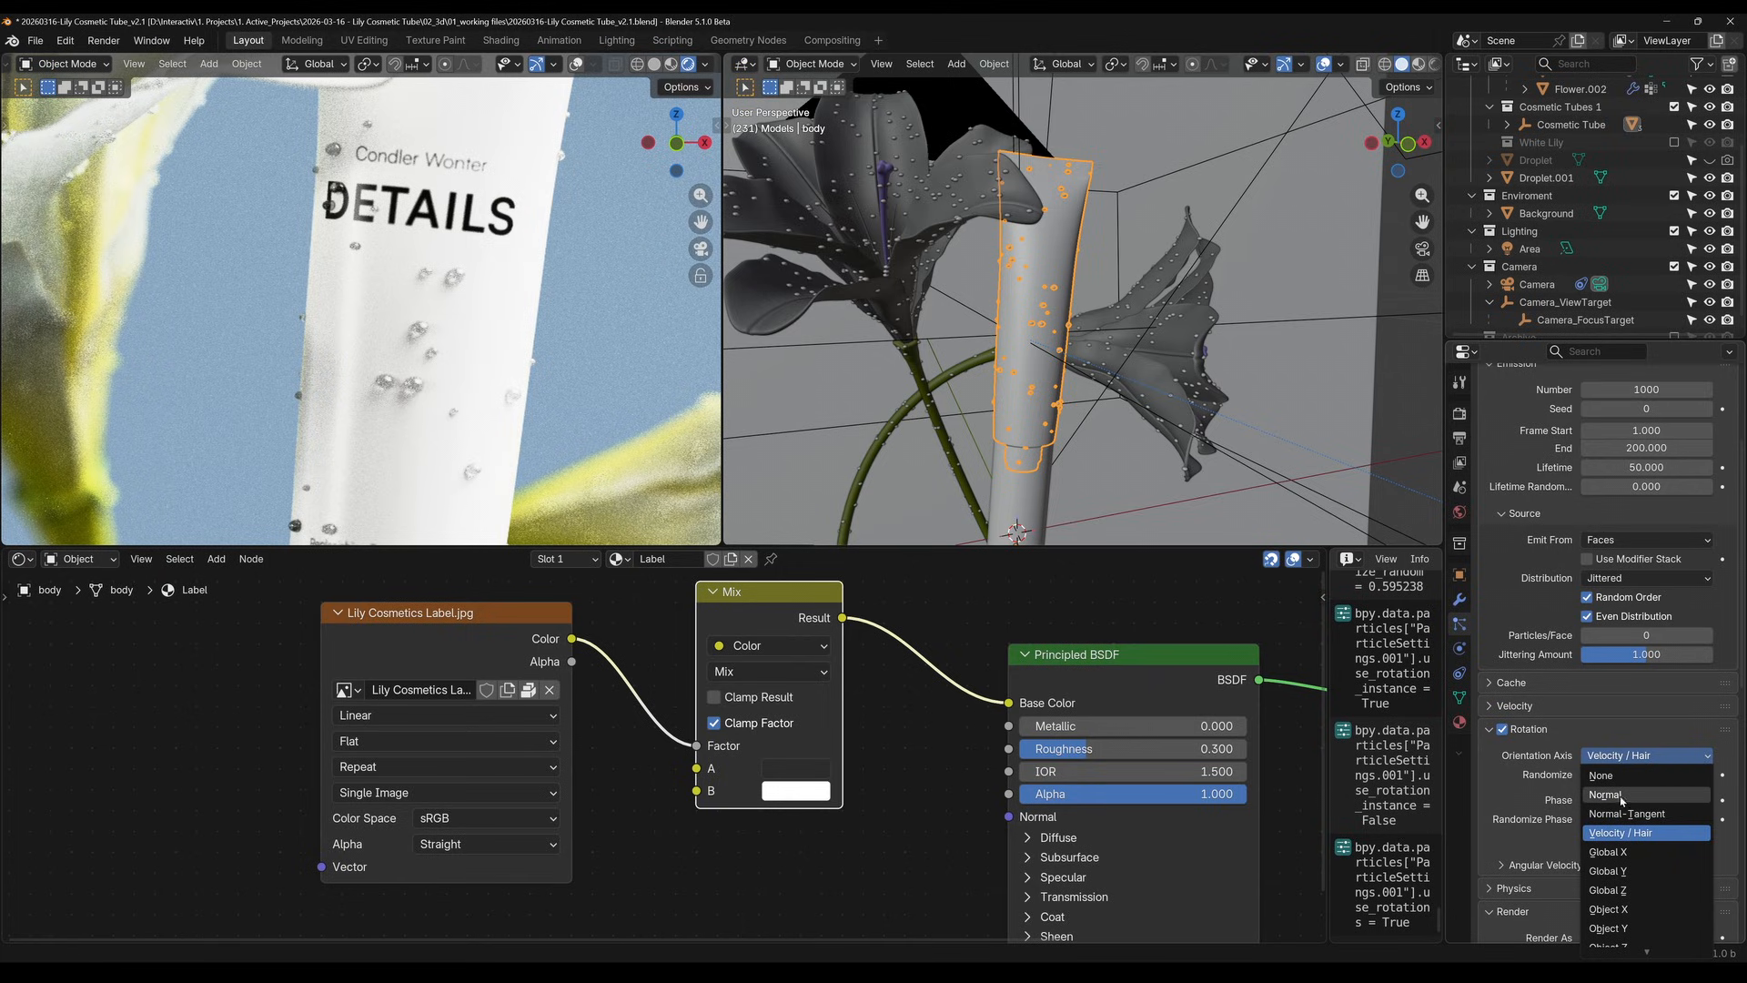
left_click(1622, 796)
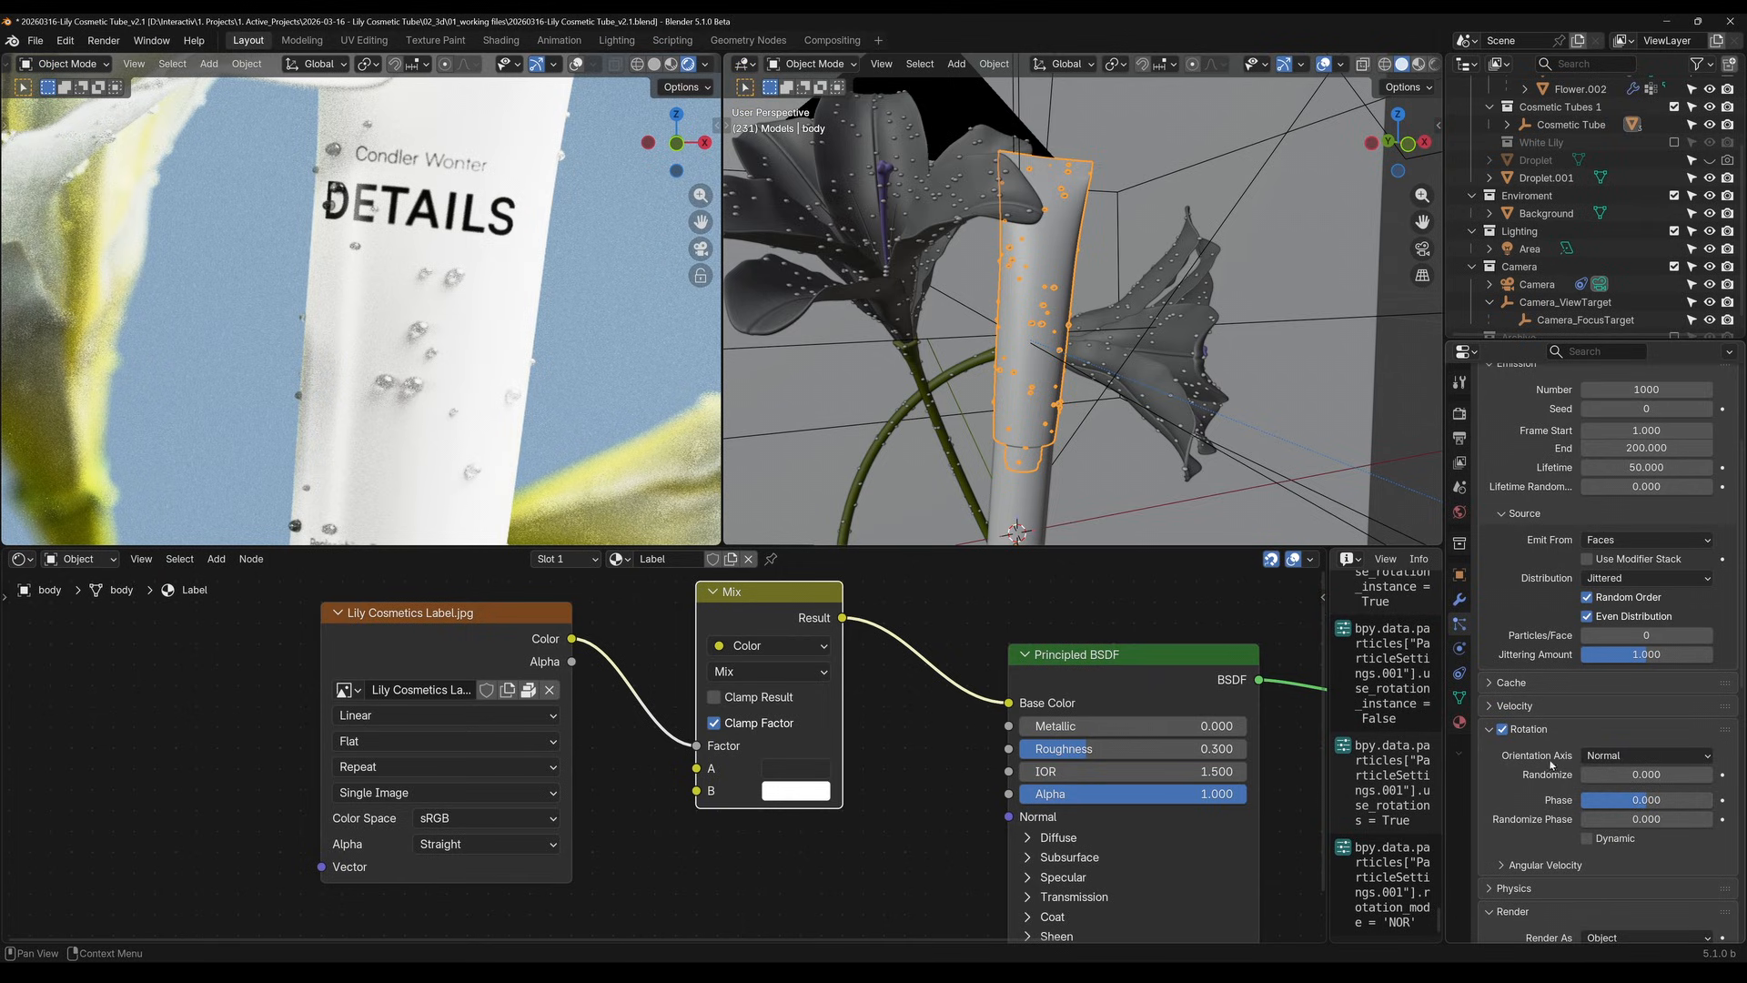
scroll(1525, 772, "down", 3)
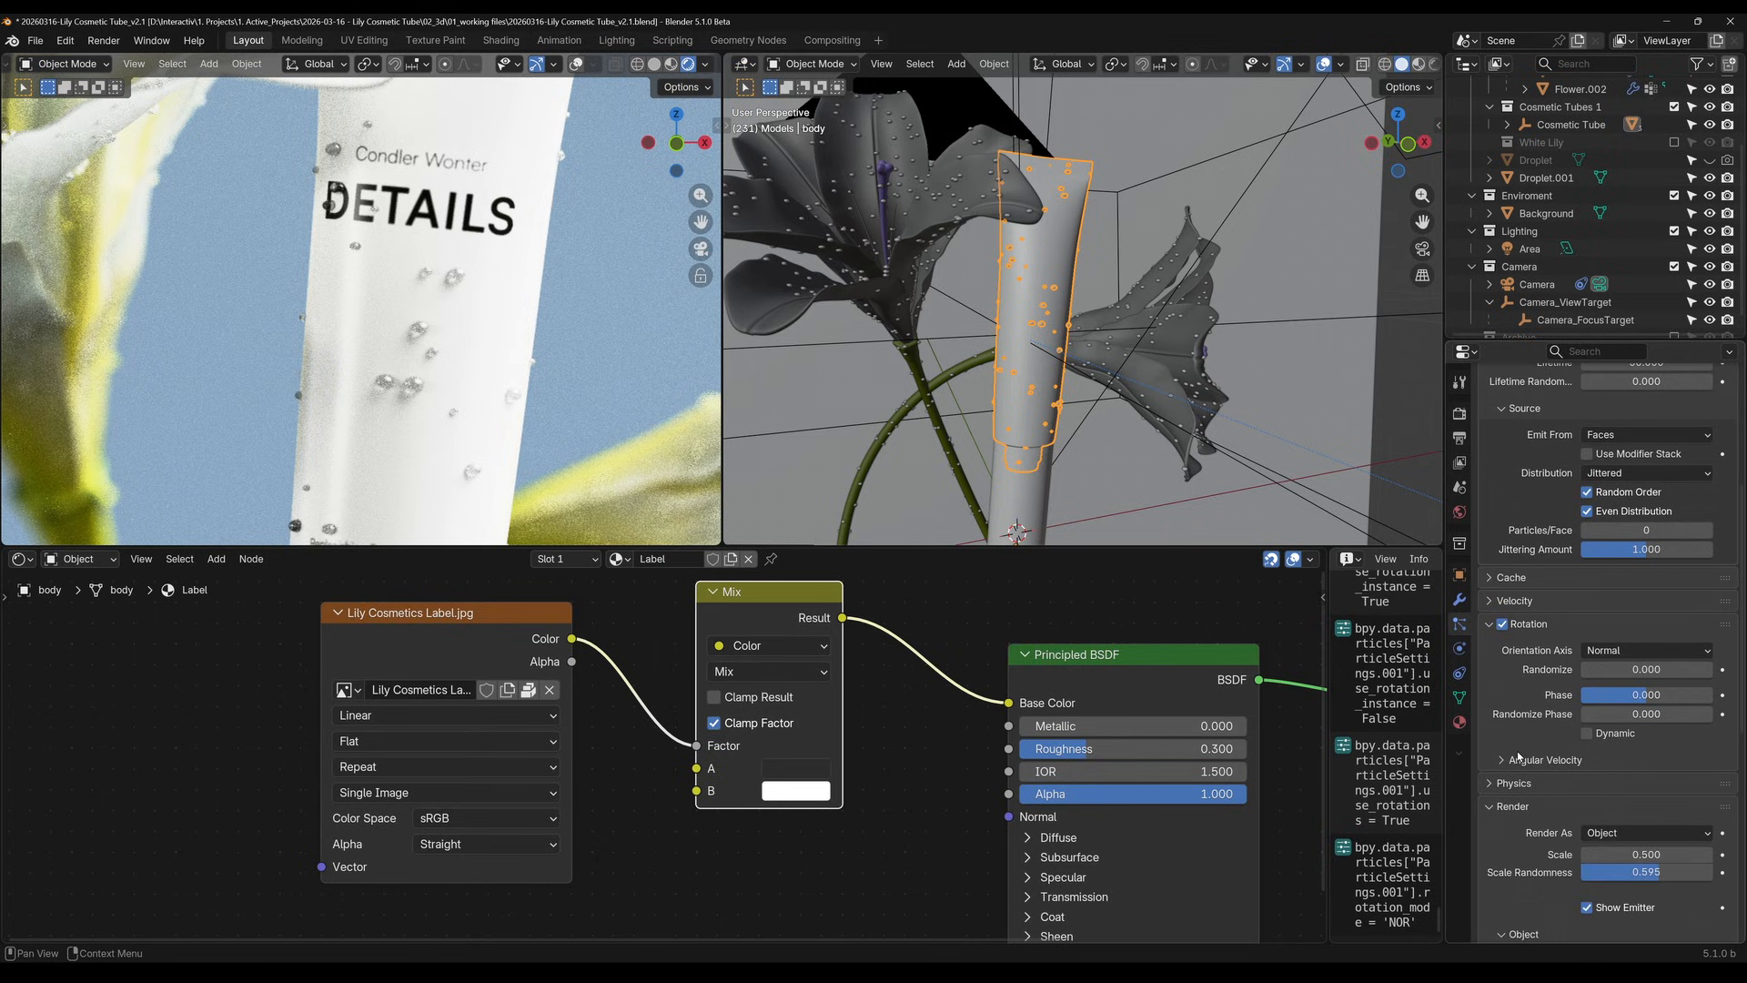
scroll(317, 316, "down", 3)
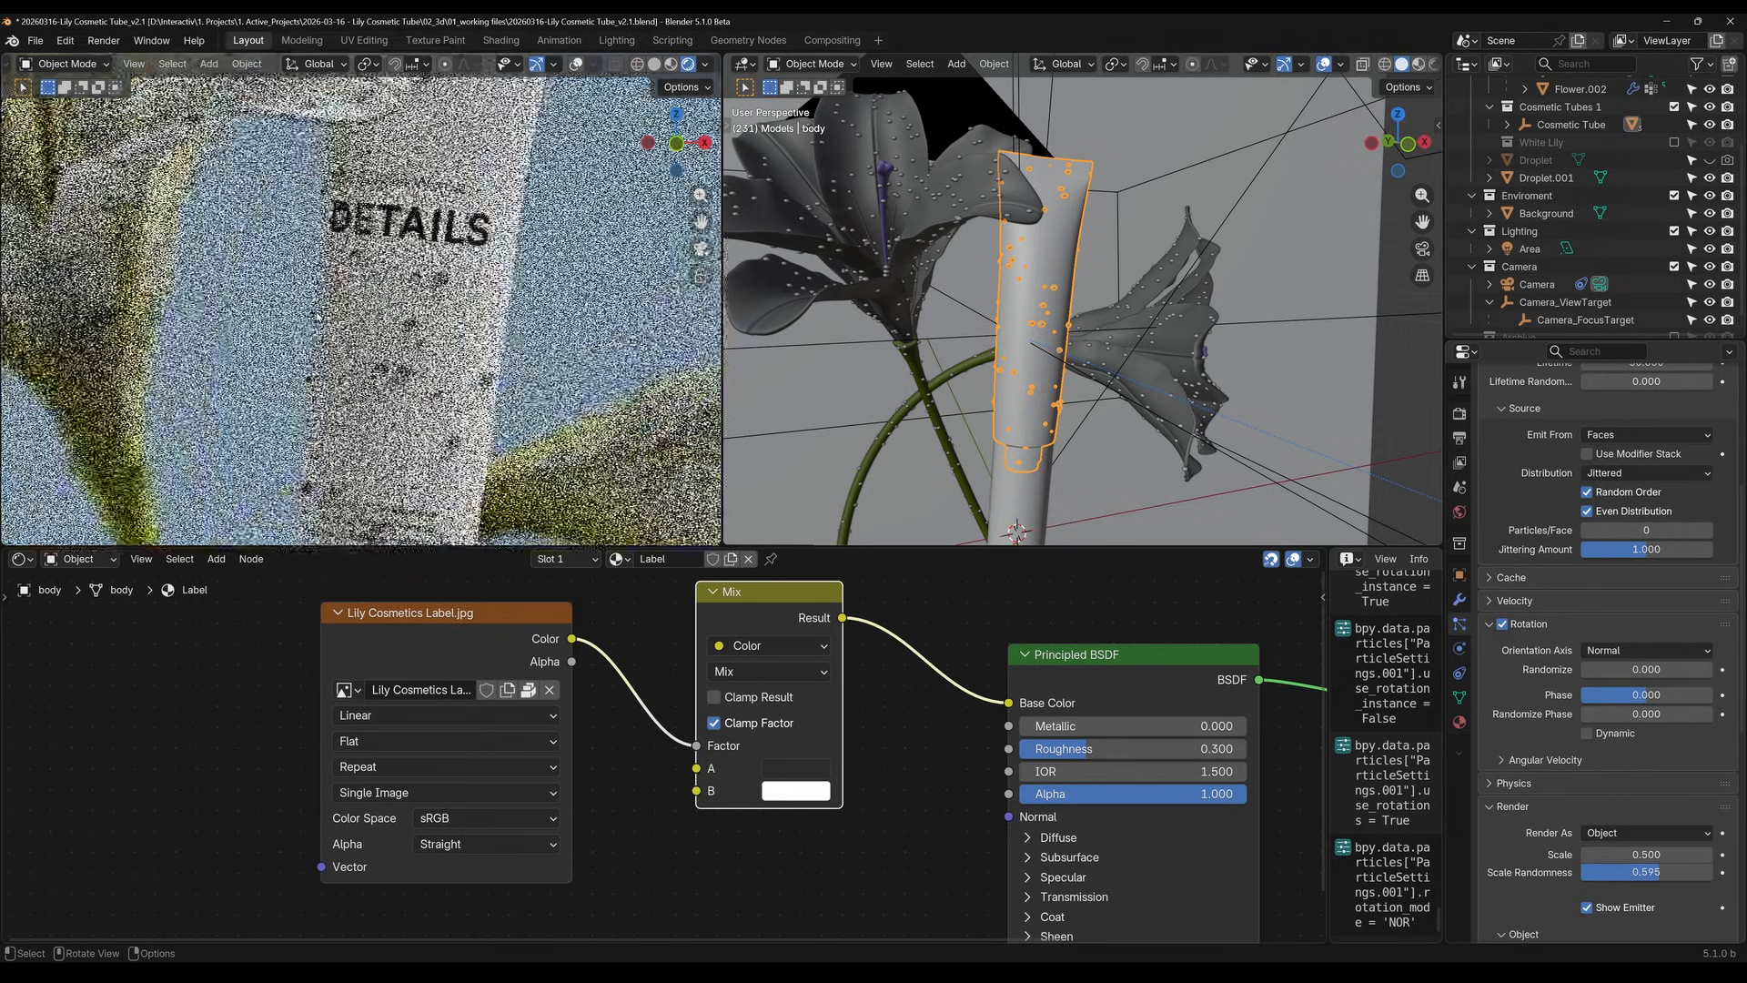
scroll(317, 315, "down", 1)
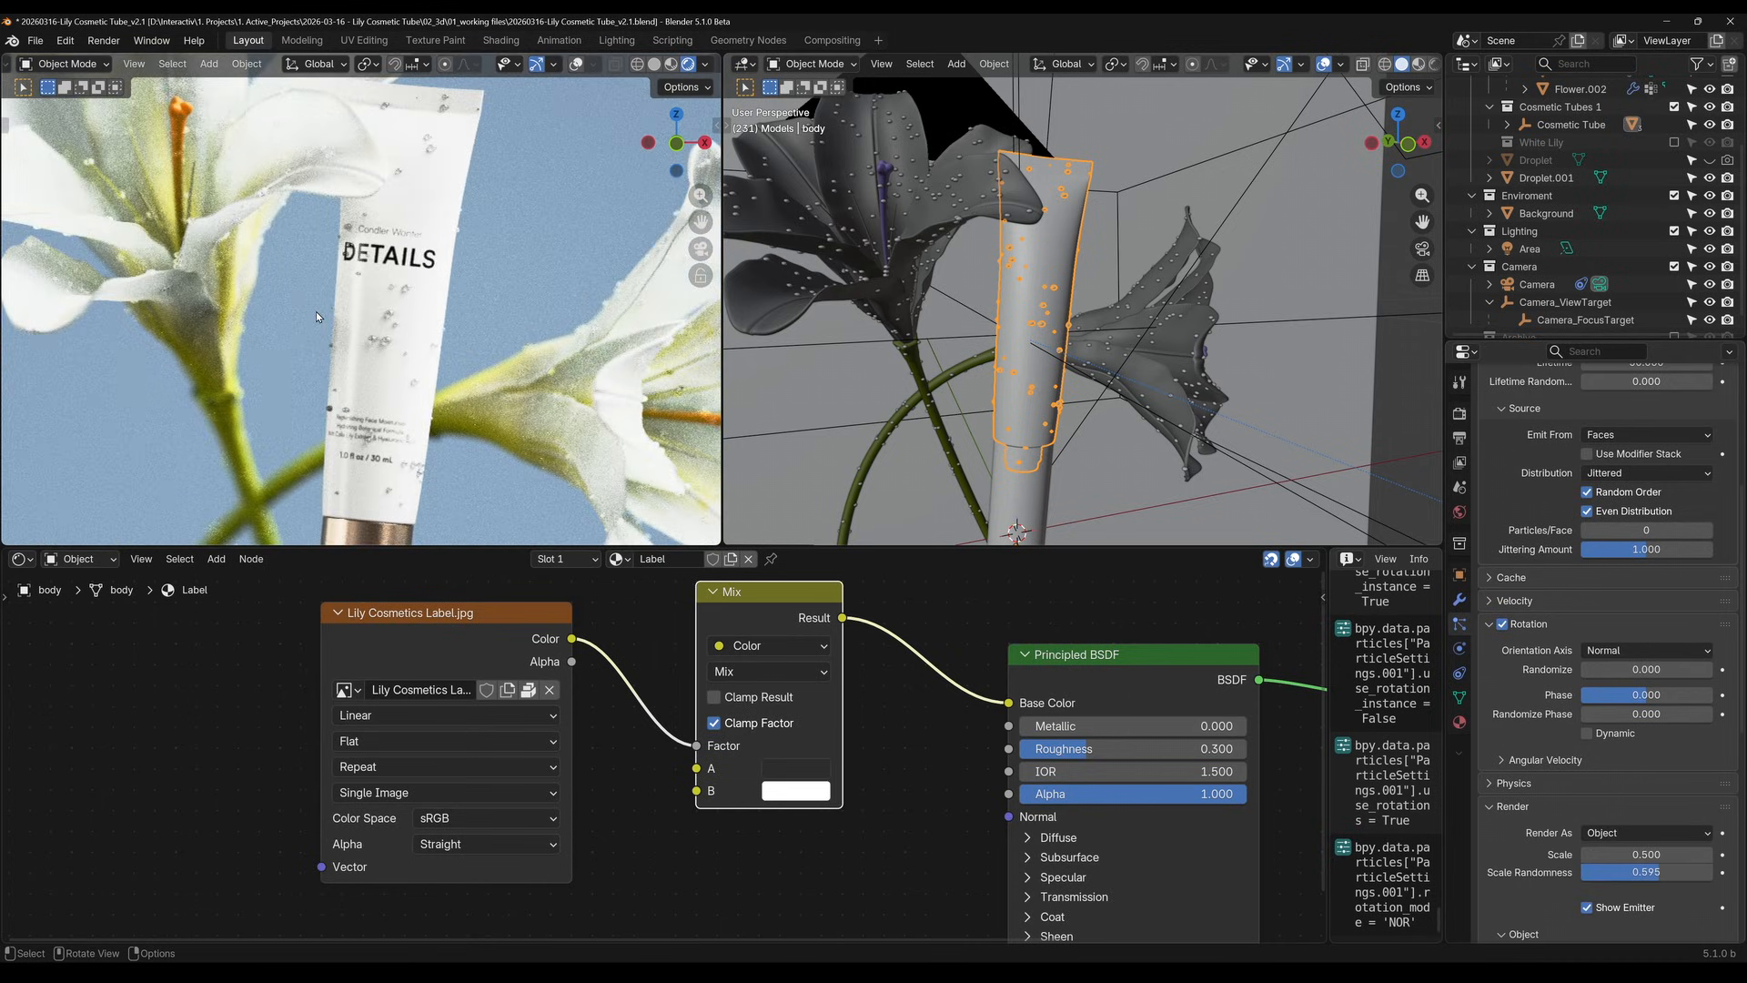
scroll(314, 311, "down", 2)
Raise the tube particle system's emission number to 2720
scroll(1523, 666, "up", 2)
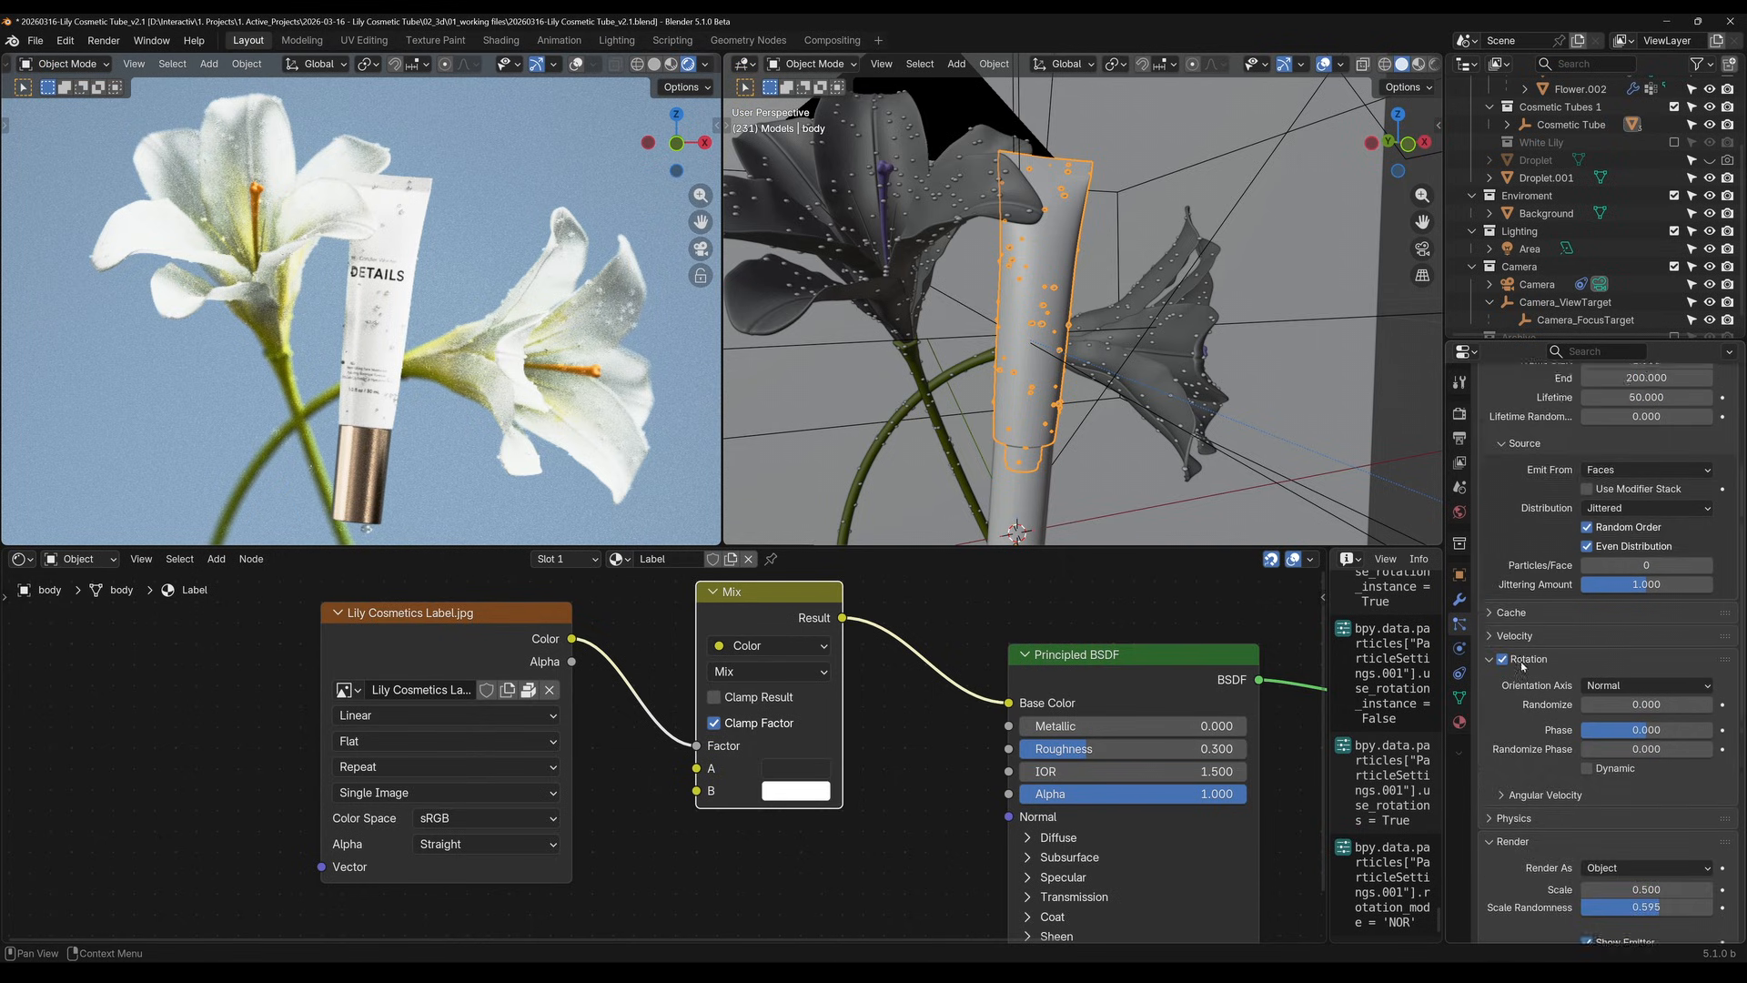
scroll(1522, 666, "up", 5)
left_click_drag(1638, 495, 1684, 494)
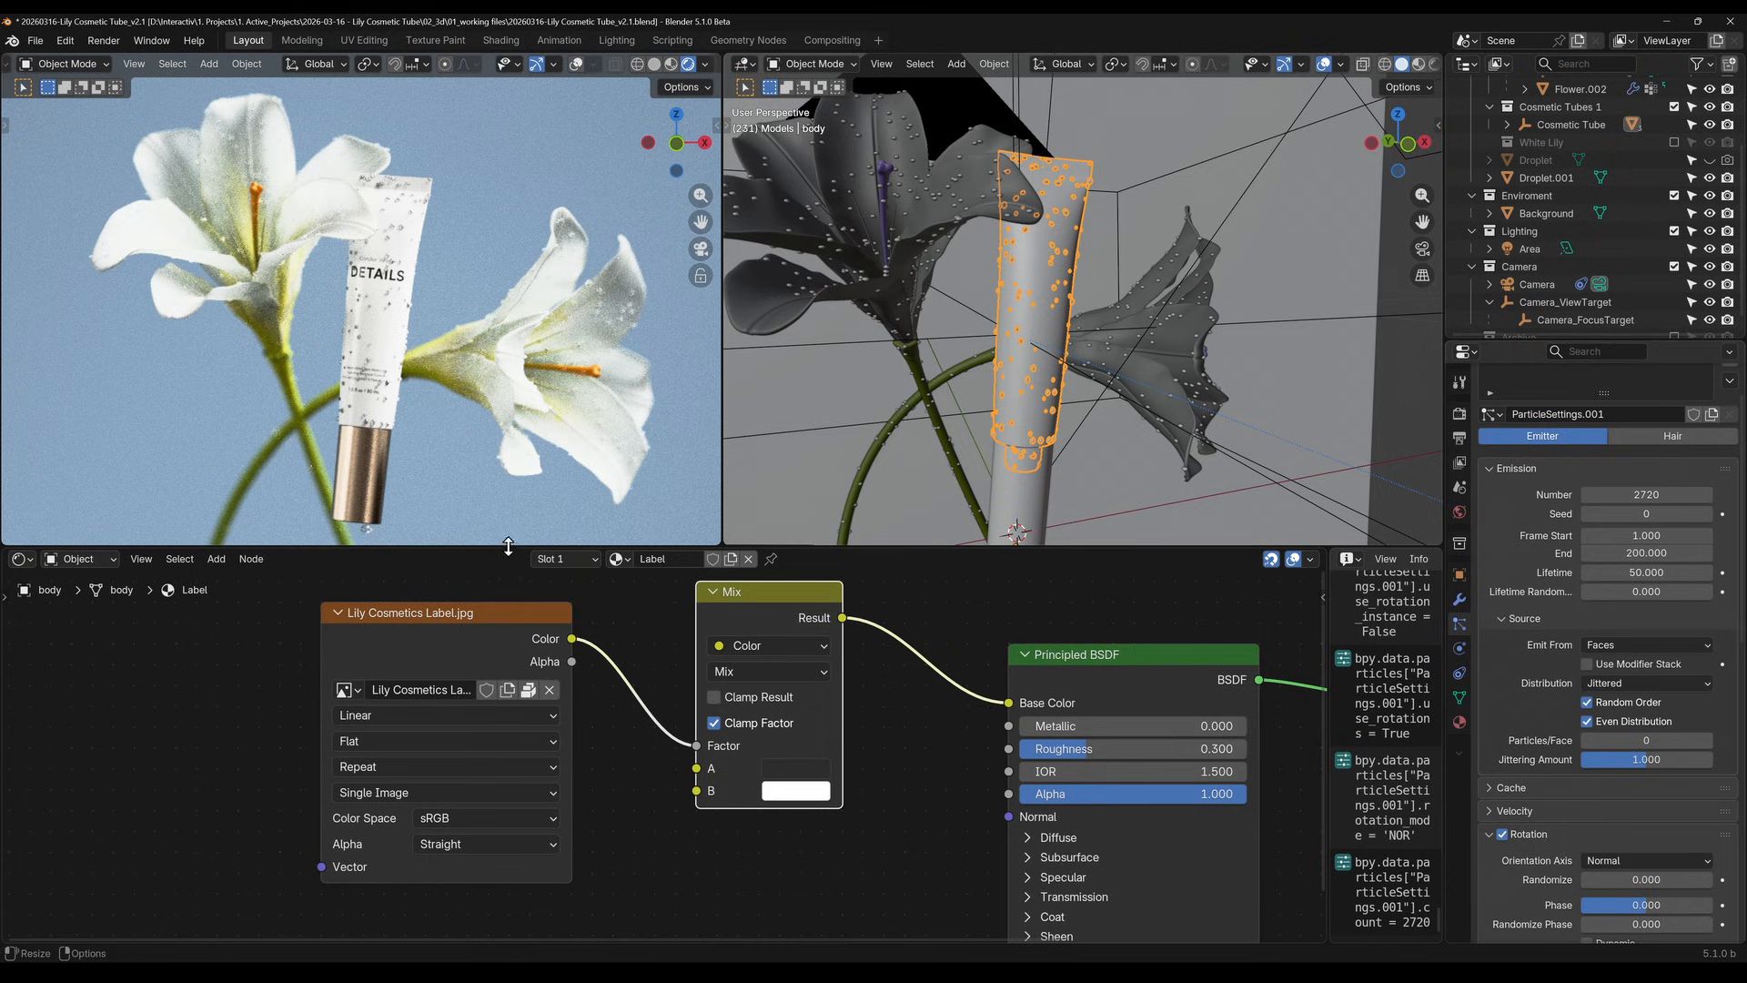
Hide the source object Droplet.001 in both the viewport and renders
left_click(1702, 179)
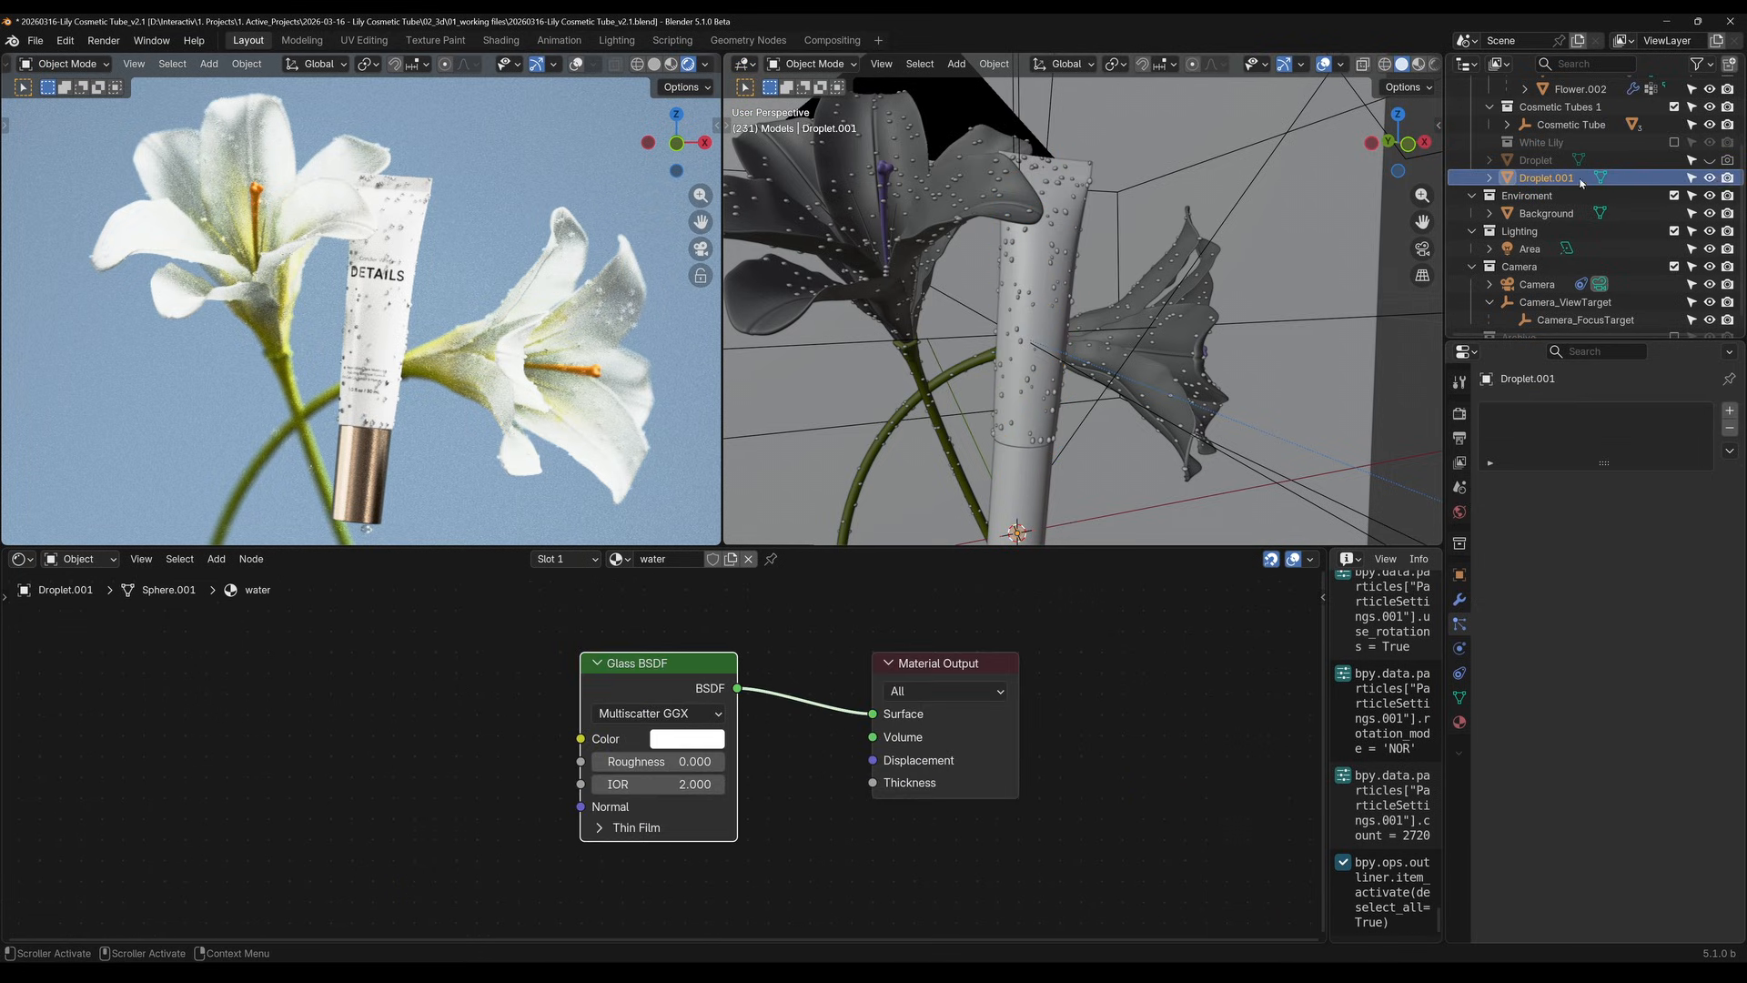
left_click(1710, 178)
left_click(1727, 178)
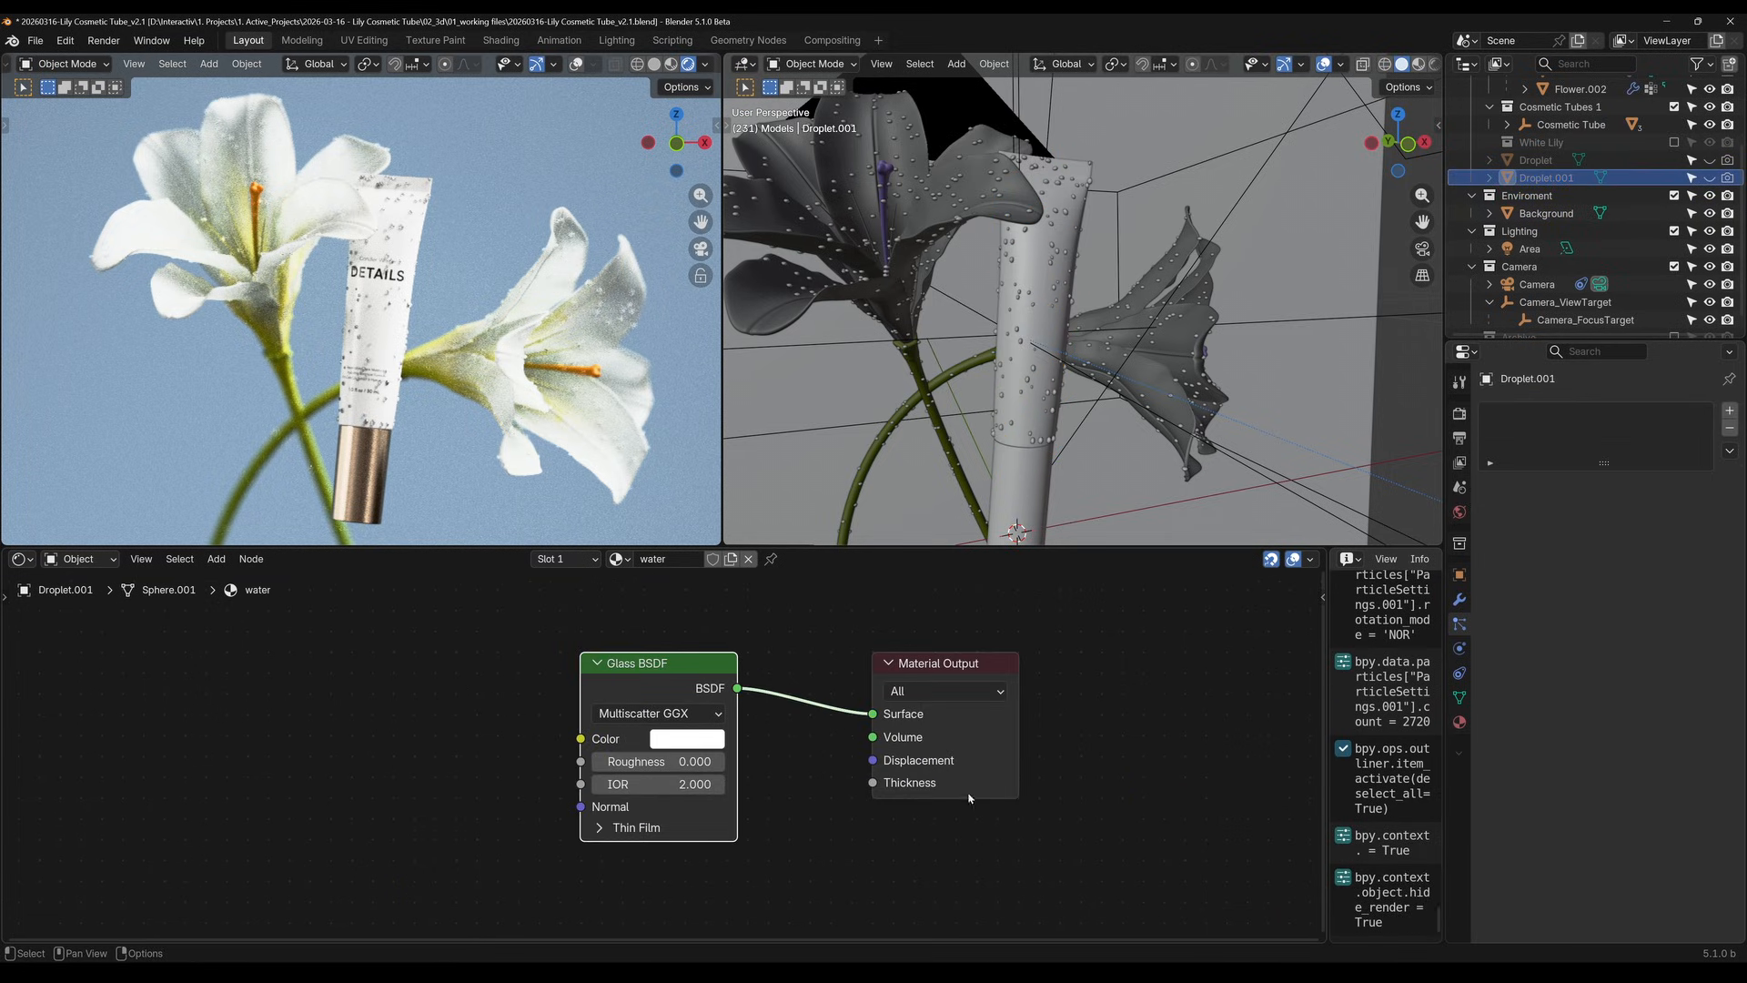
Try an IOR of 1.4 on the water material's Glass BSDF and settle on 1.3
left_click(658, 785)
type("1.4")
key("Return")
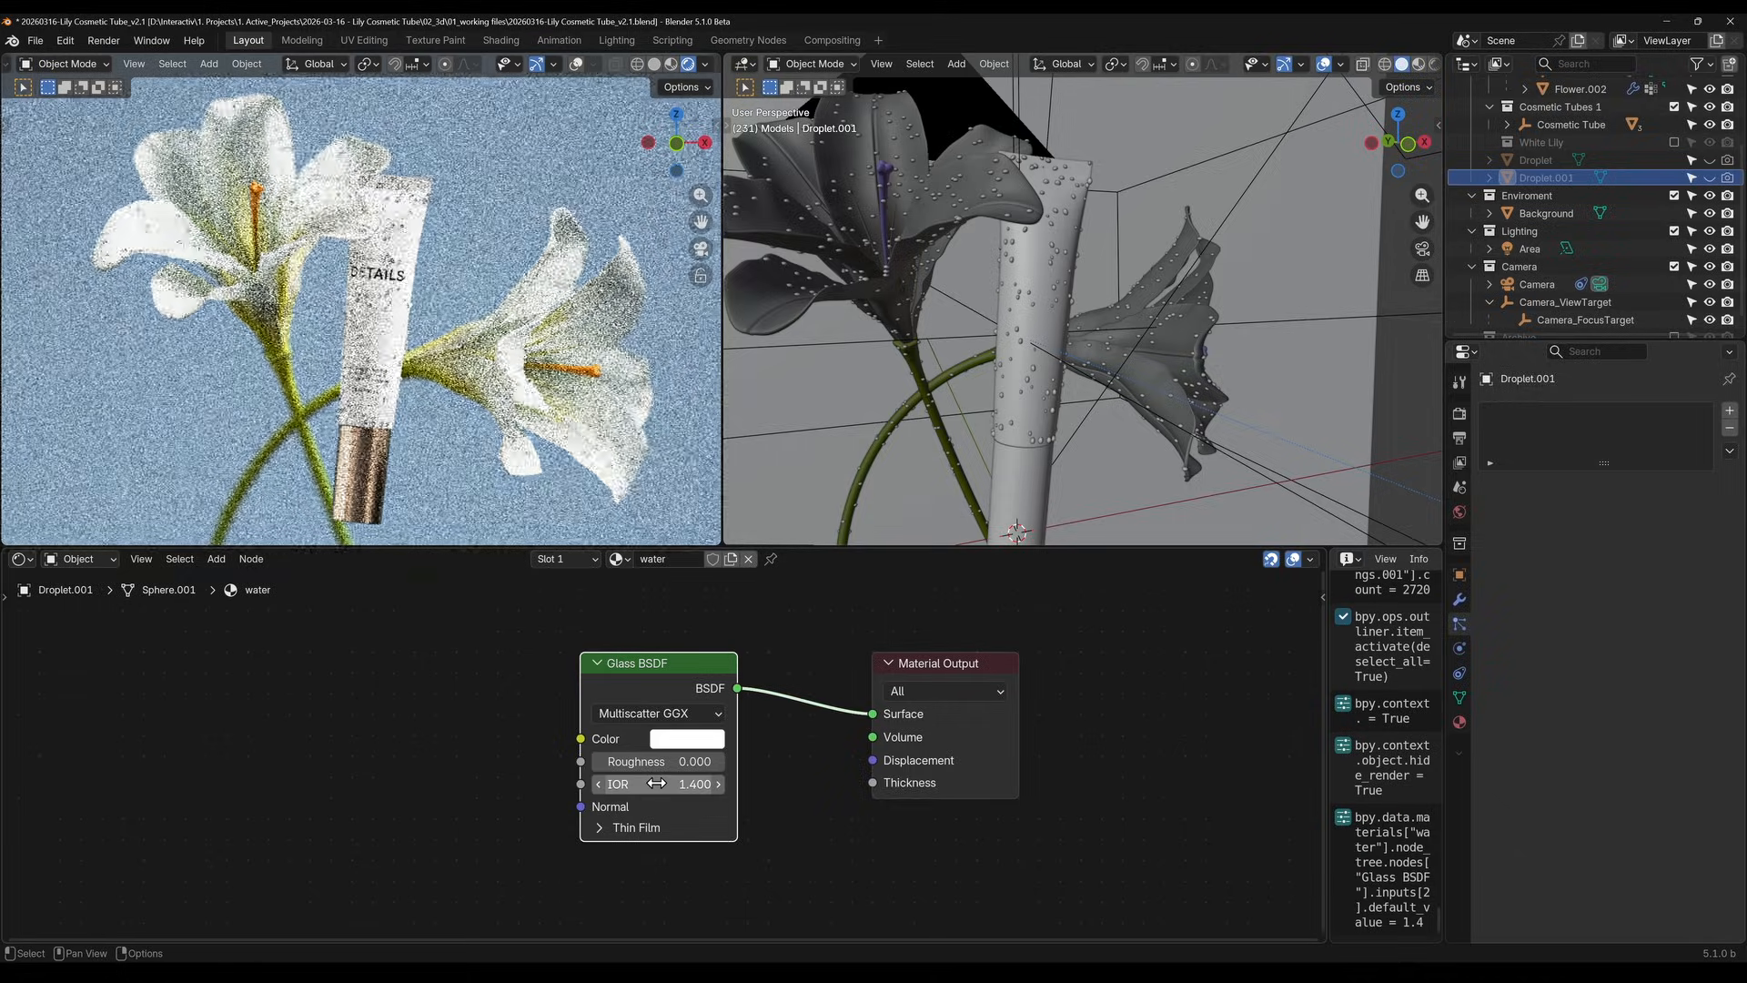
left_click(667, 785)
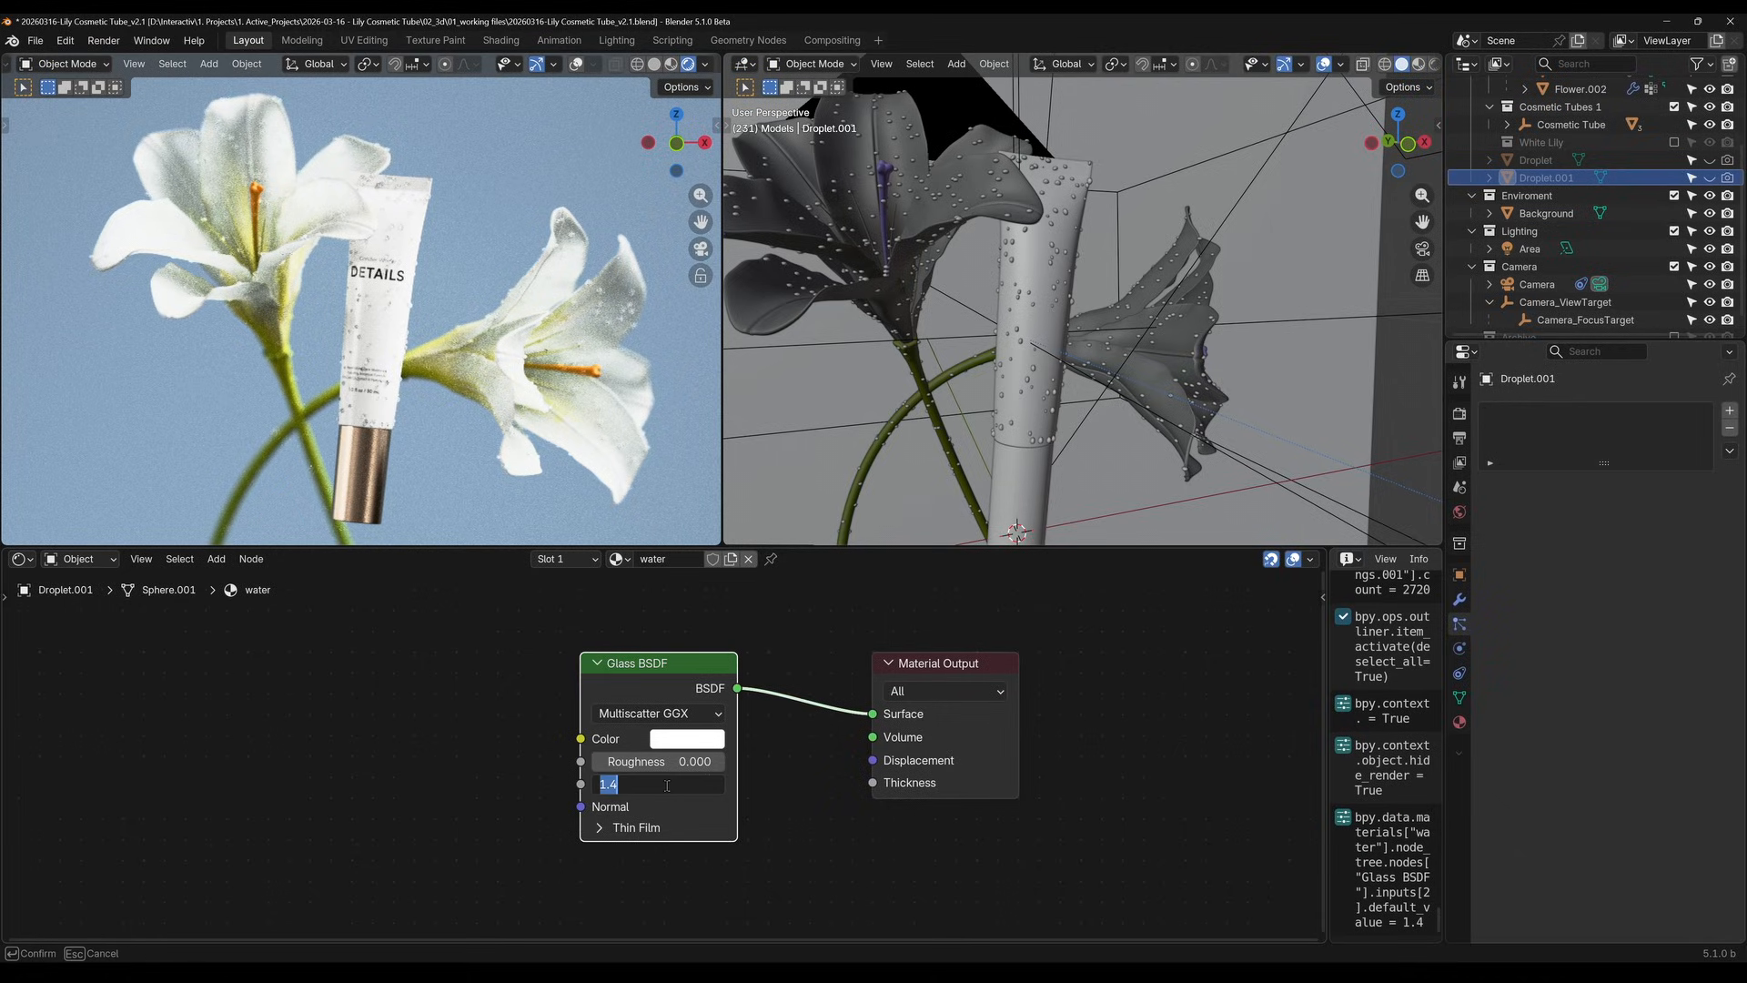
type("1.3")
key("Return")
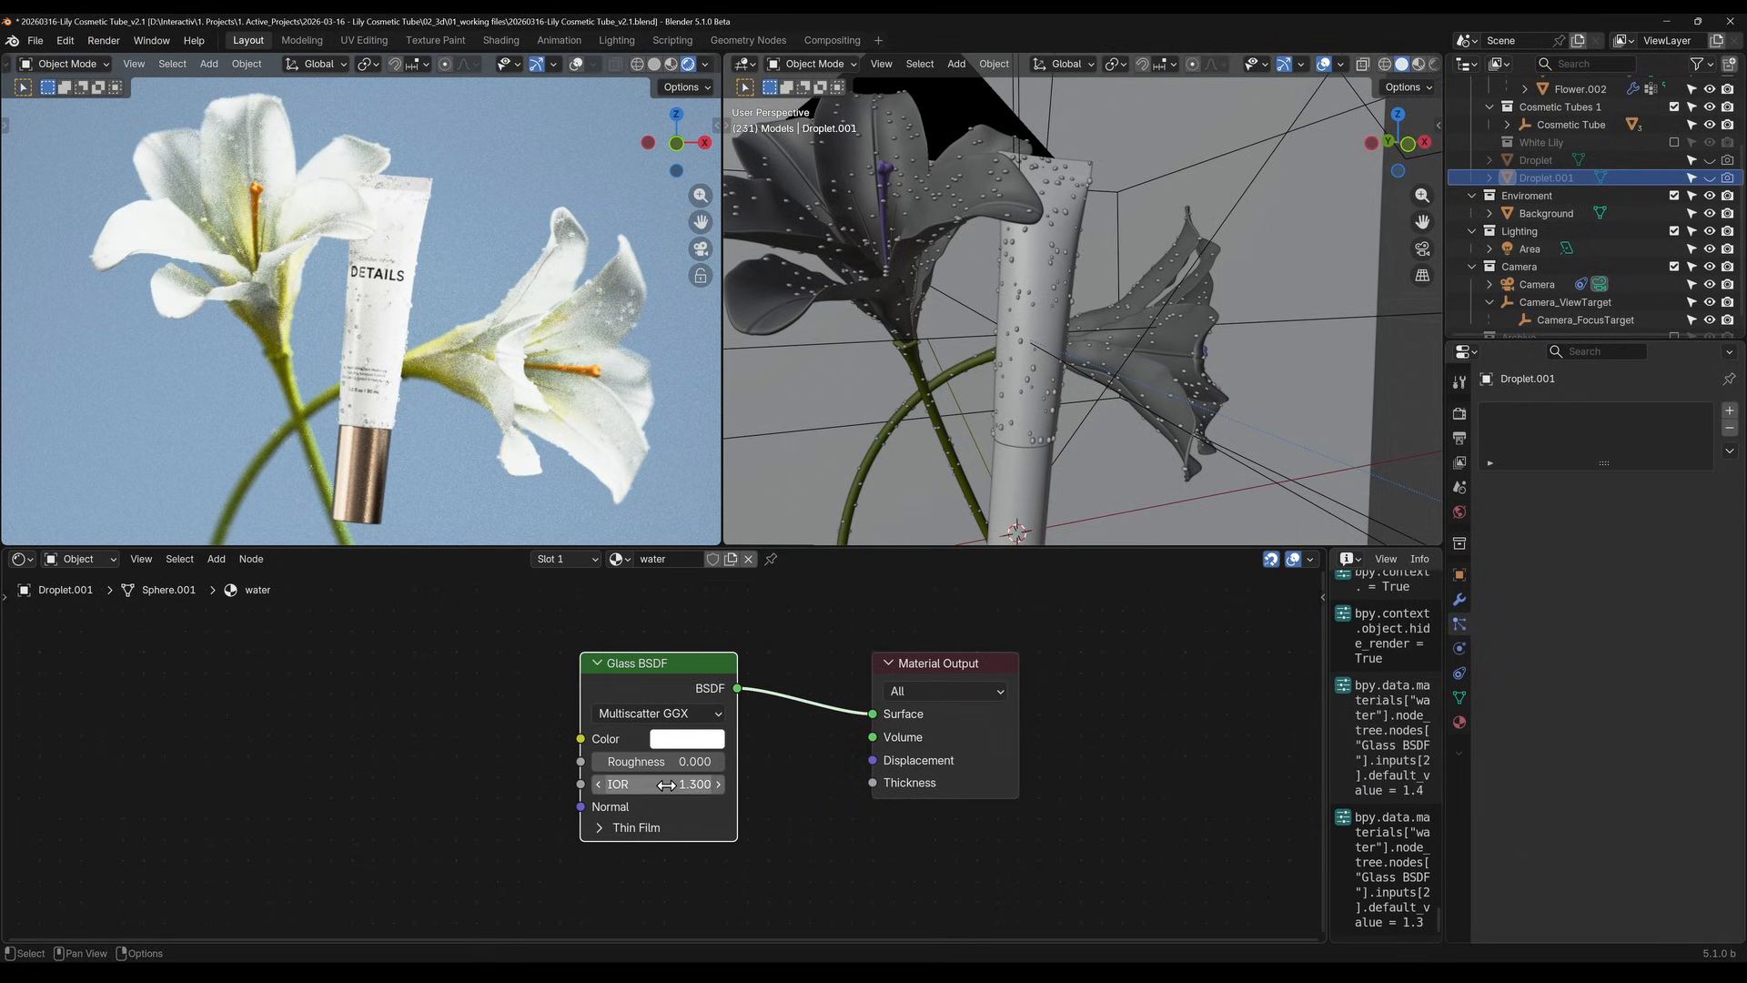
Examine the glass droplets on the tube up close and across the whole rendered composition
scroll(437, 238, "up", 3)
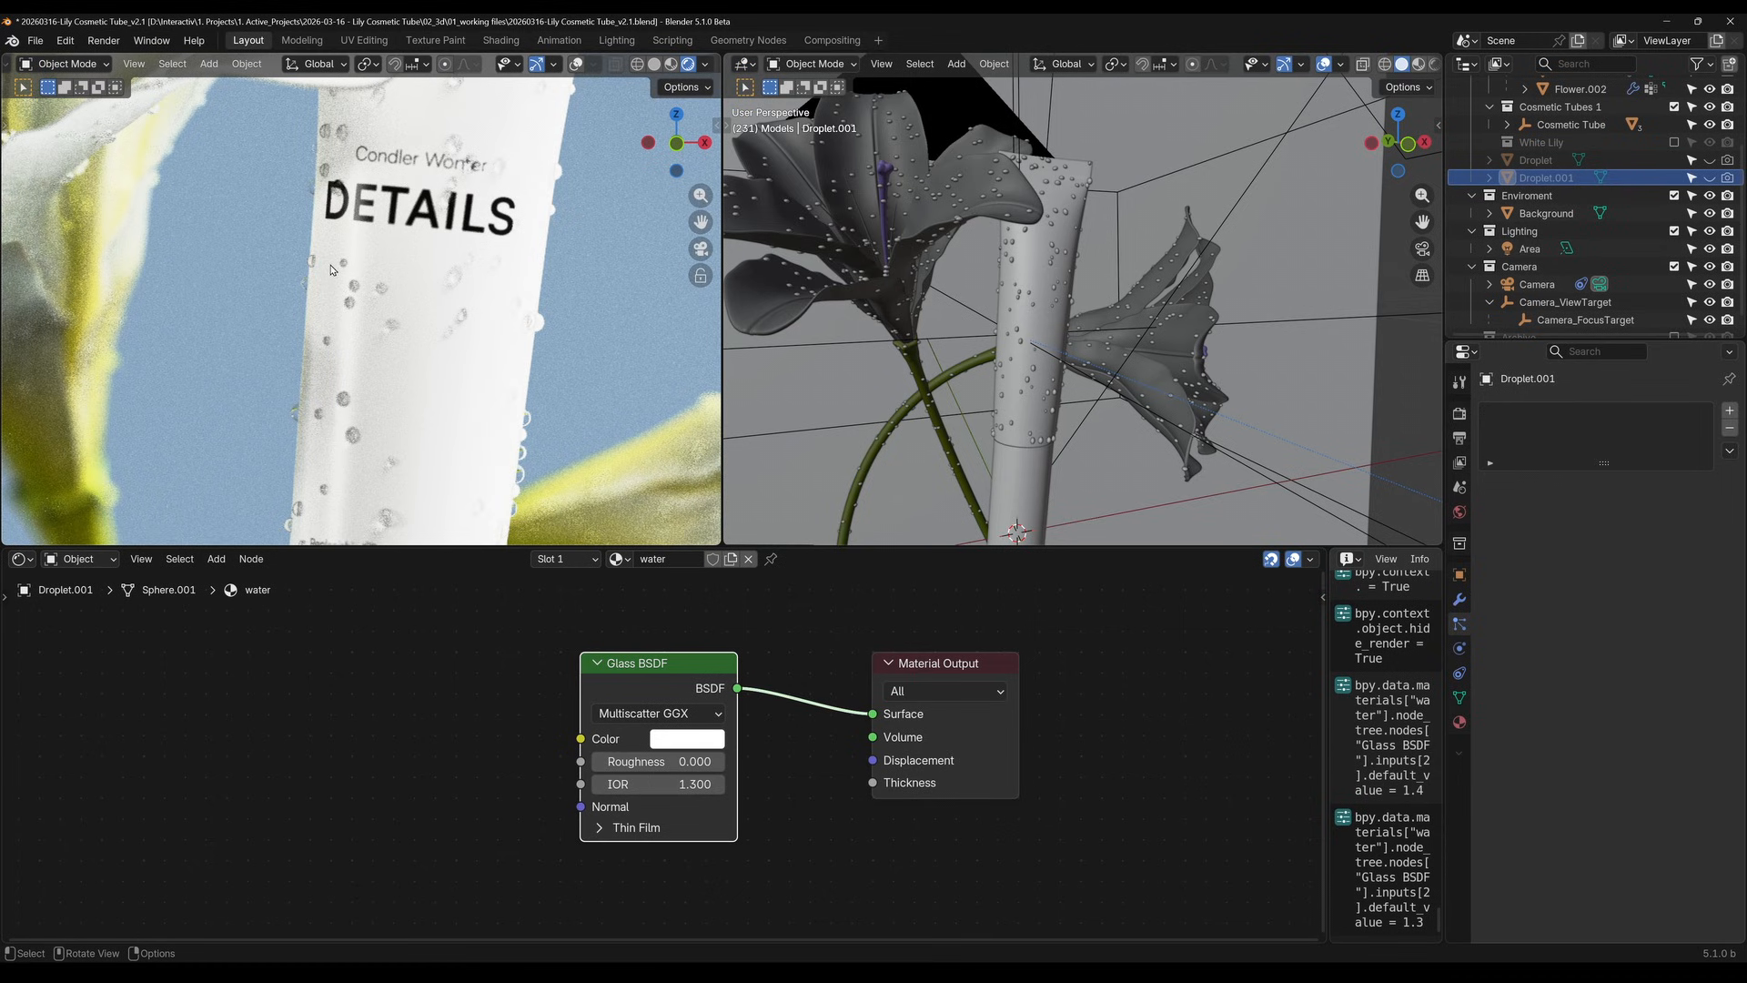
scroll(333, 273, "down", 1)
scroll(414, 315, "up", 5)
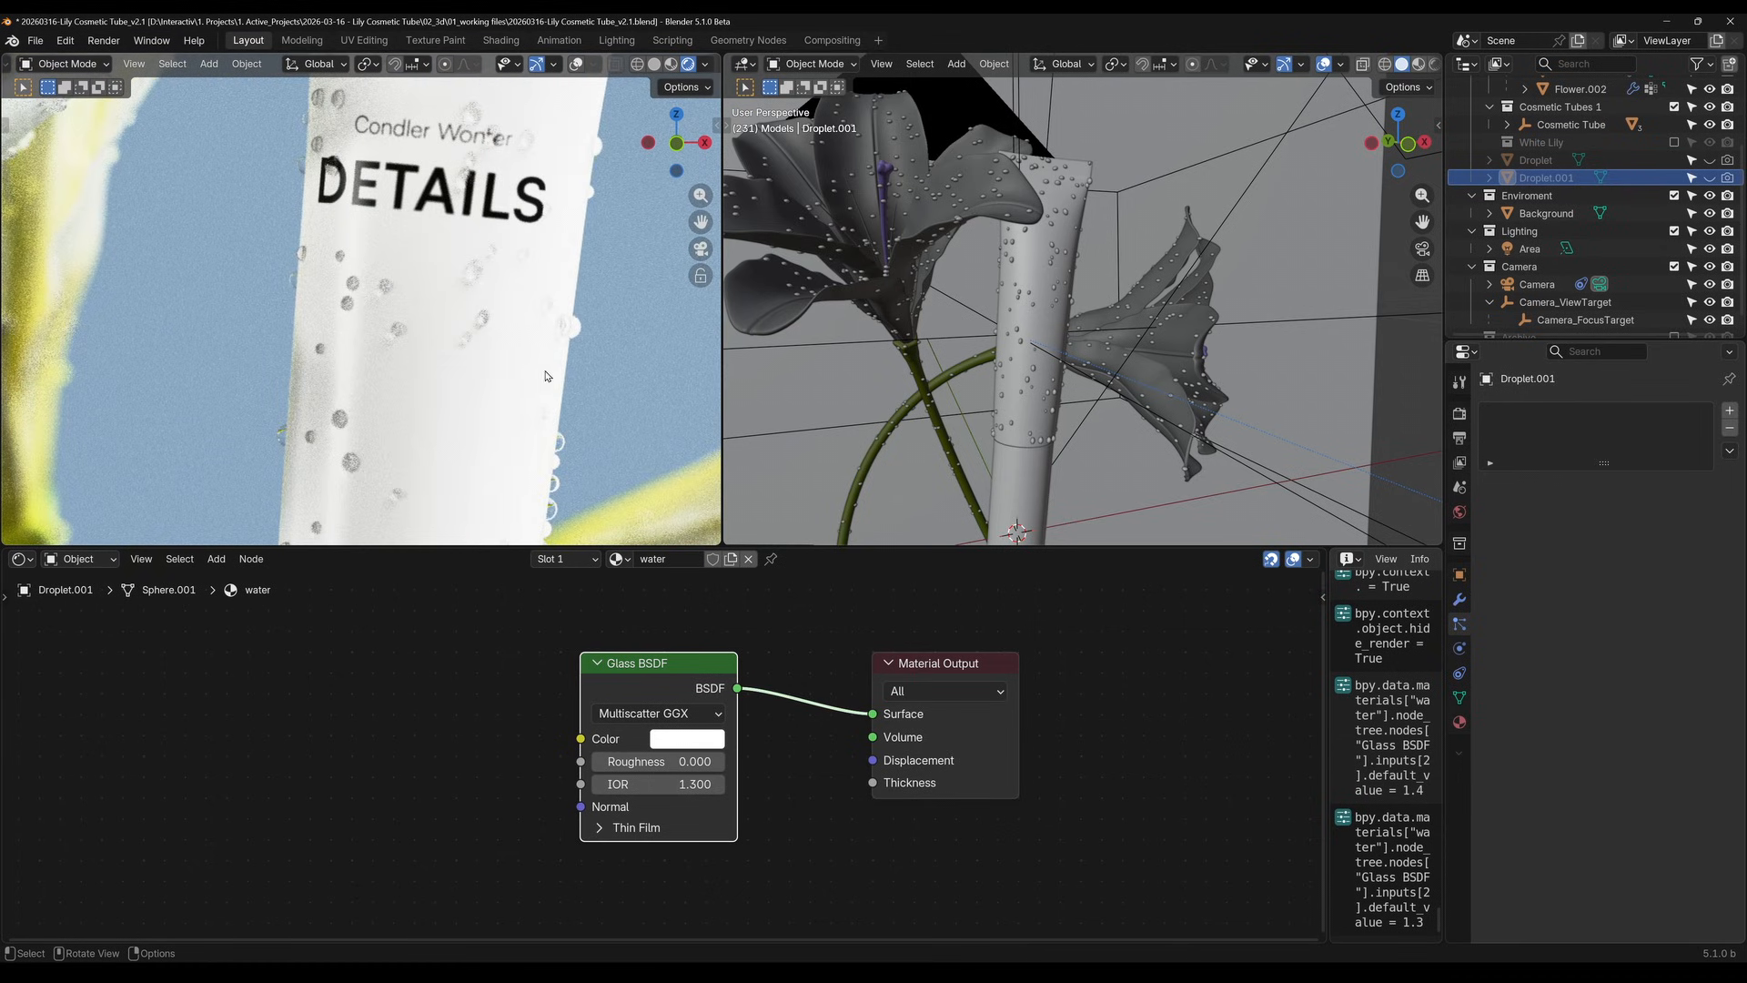
scroll(480, 263, "down", 2)
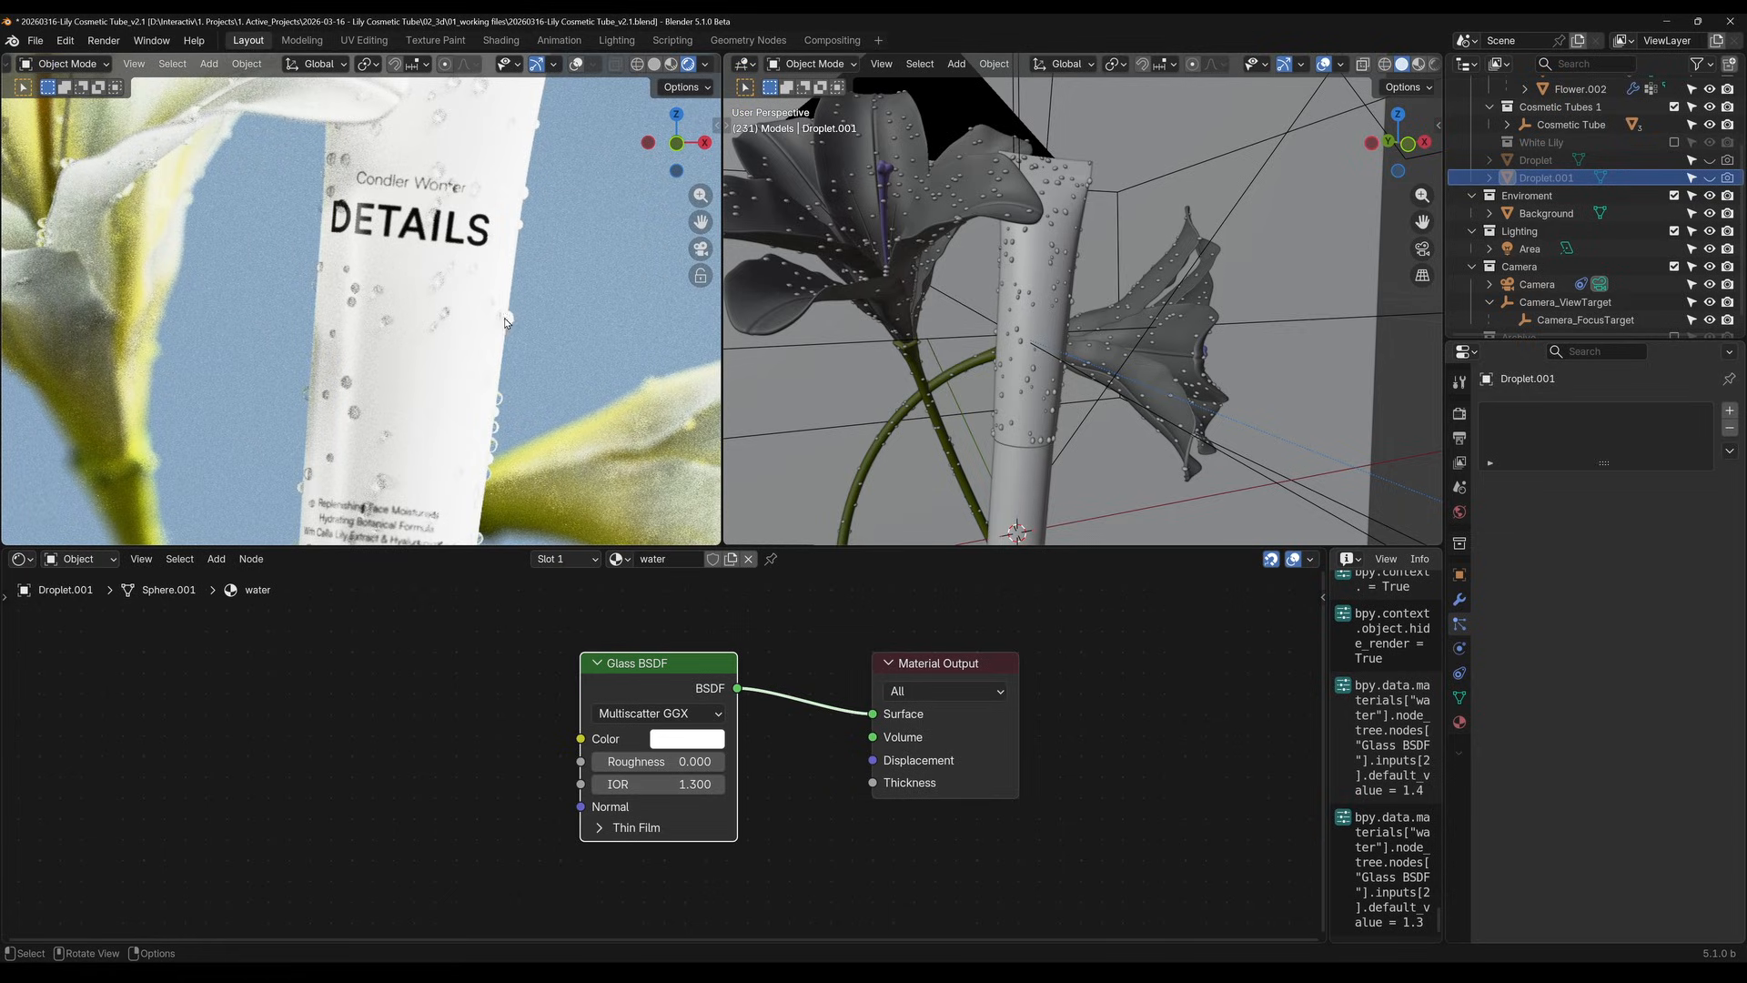
scroll(481, 263, "down", 3)
scroll(424, 245, "down", 1)
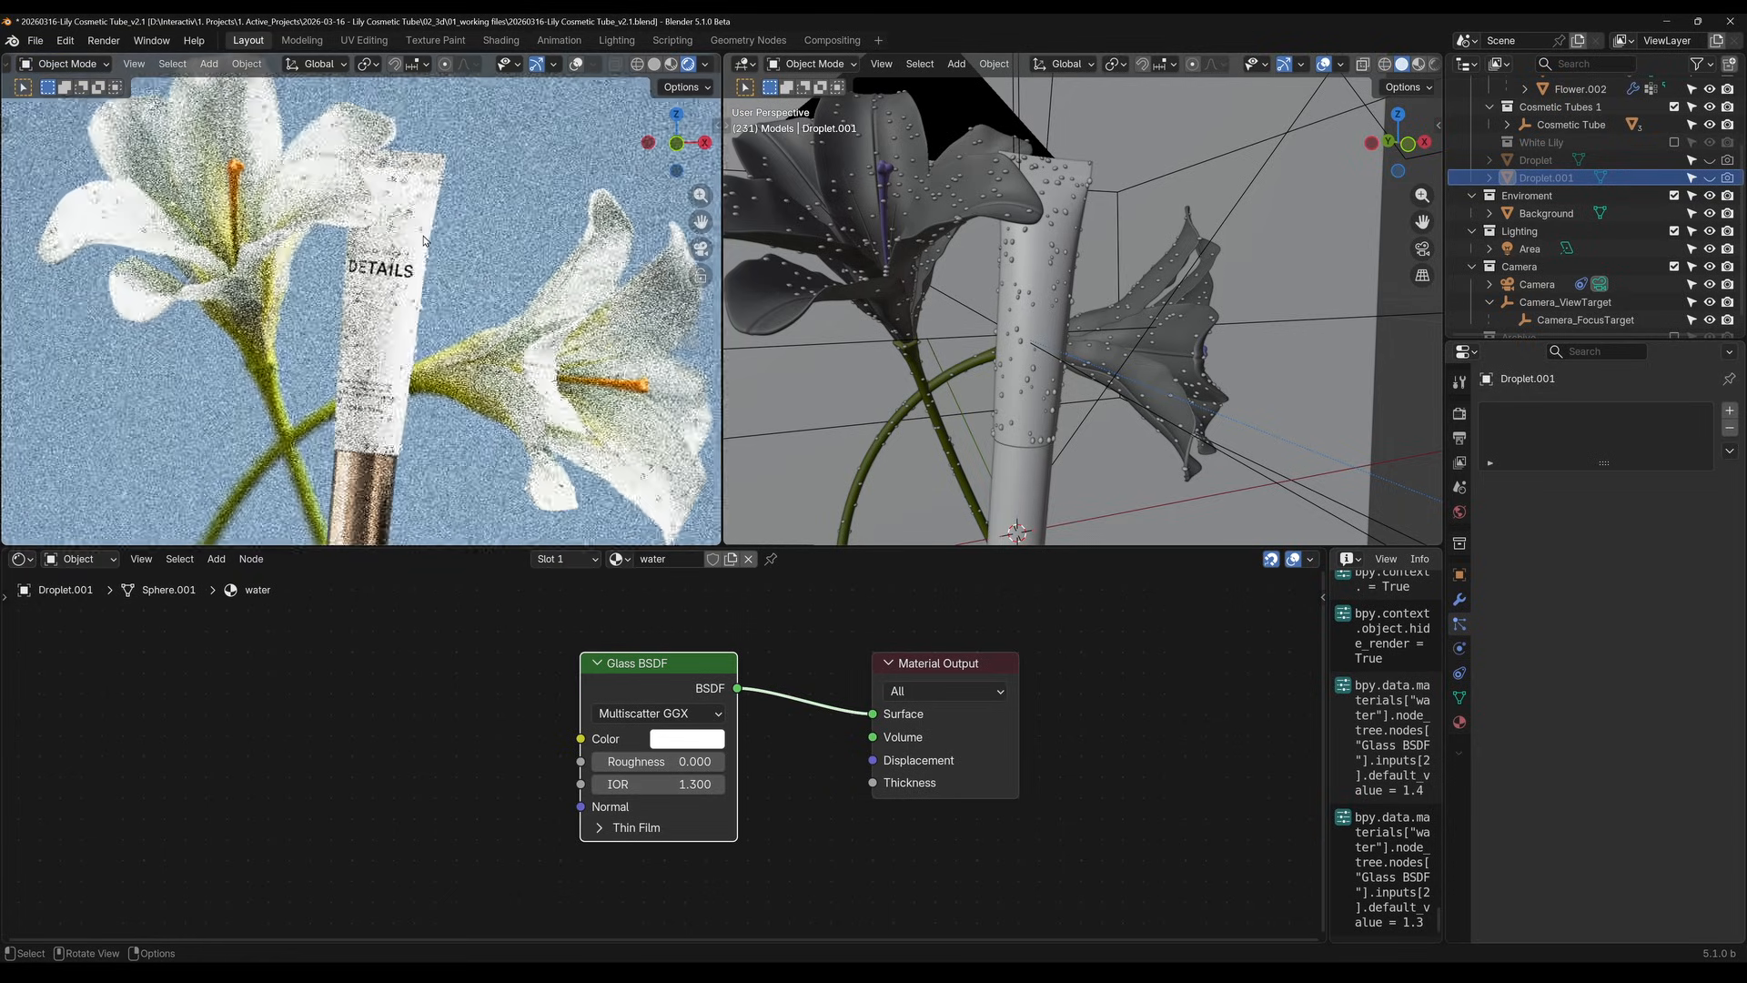
scroll(424, 246, "down", 1)
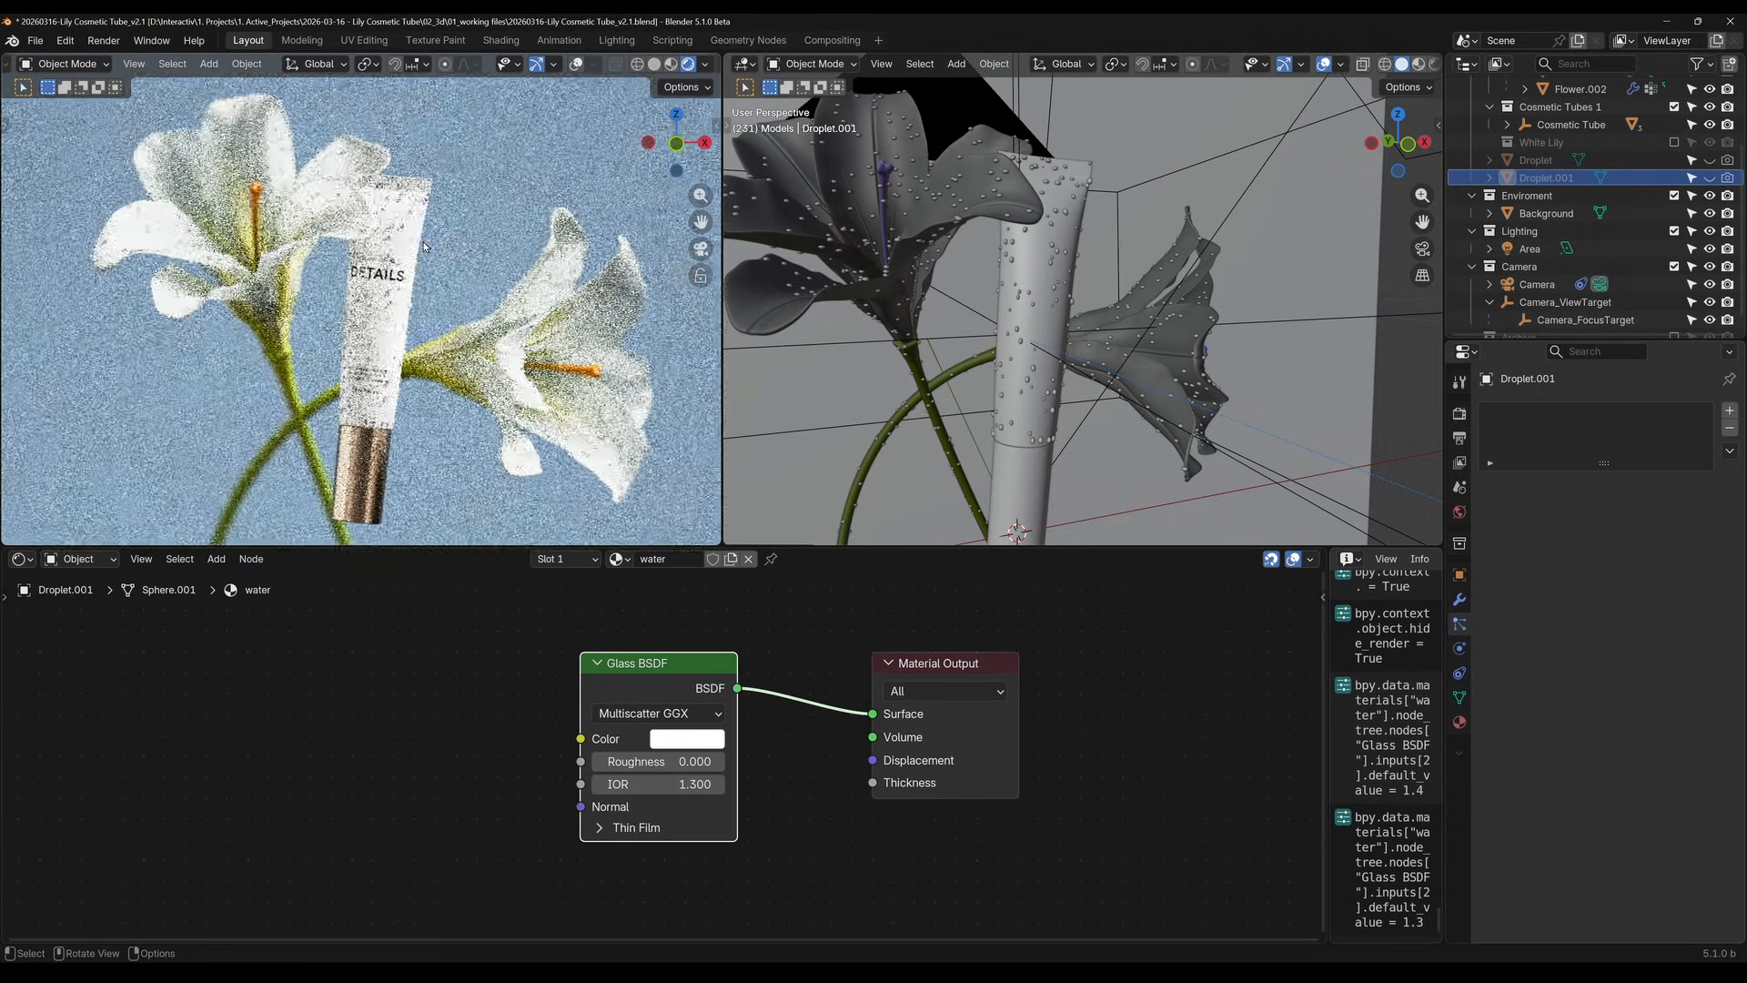
scroll(424, 246, "down", 1)
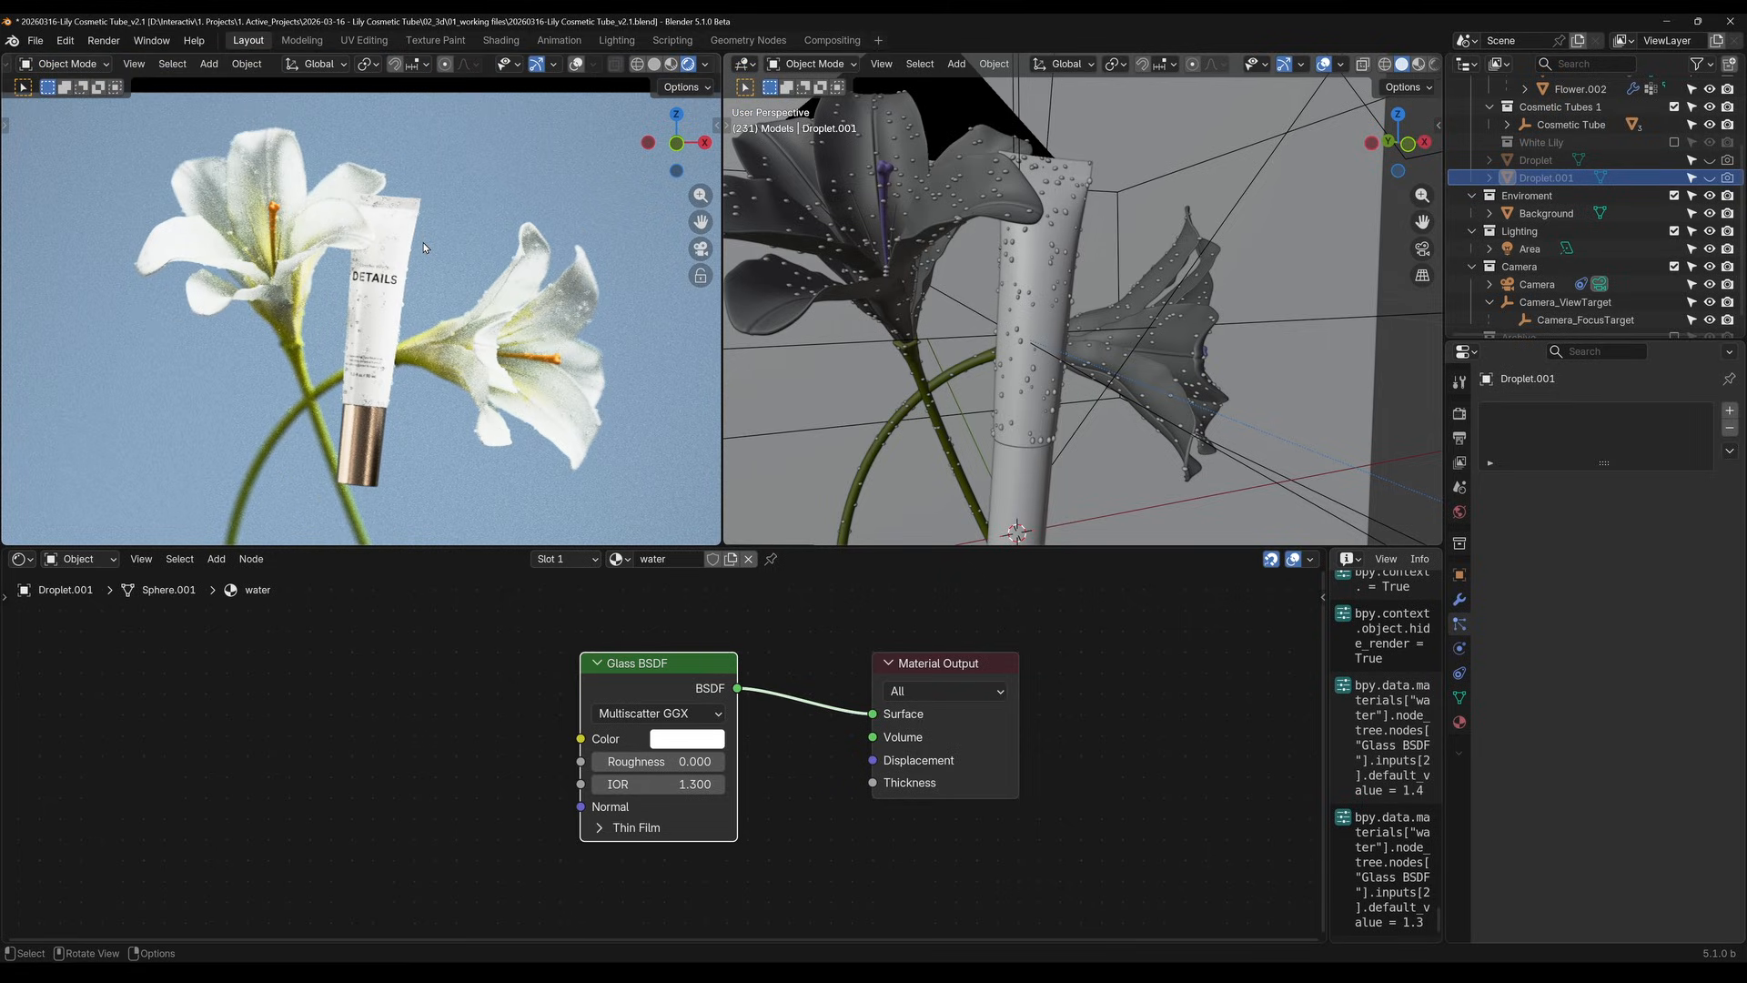
Add a particle system to the tube's cap and assign the existing ParticleSettings to it
left_click(992, 518)
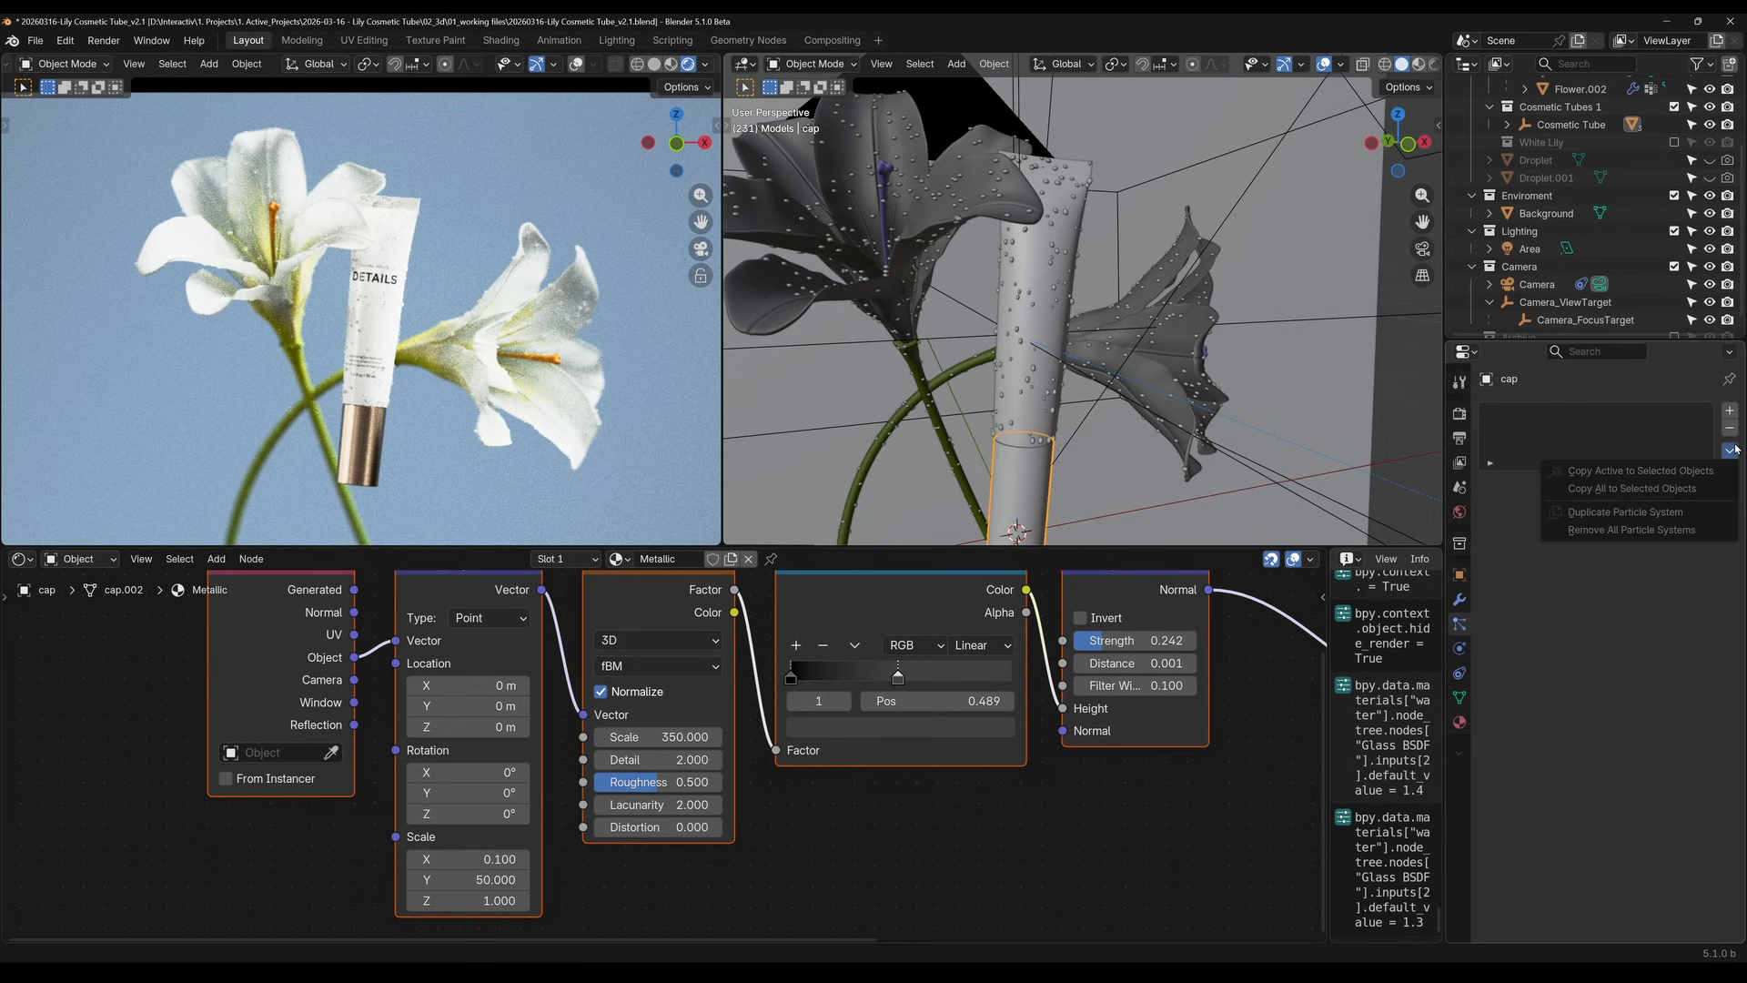
left_click(1729, 411)
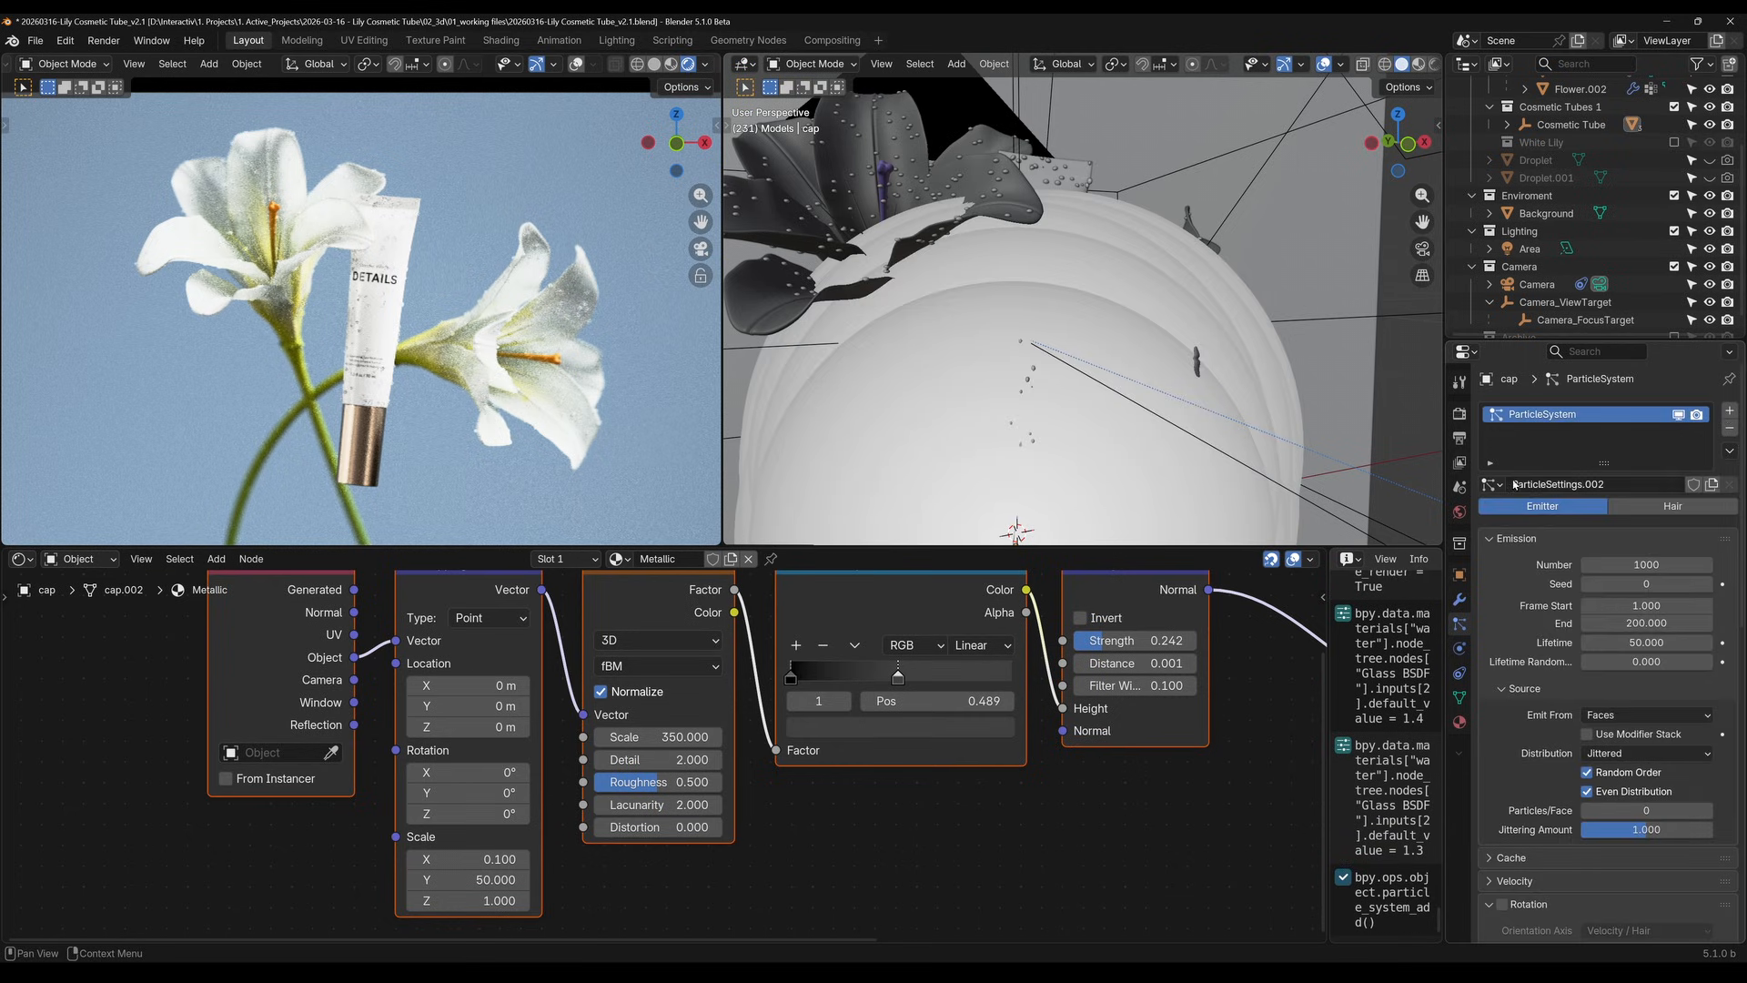
left_click(1492, 484)
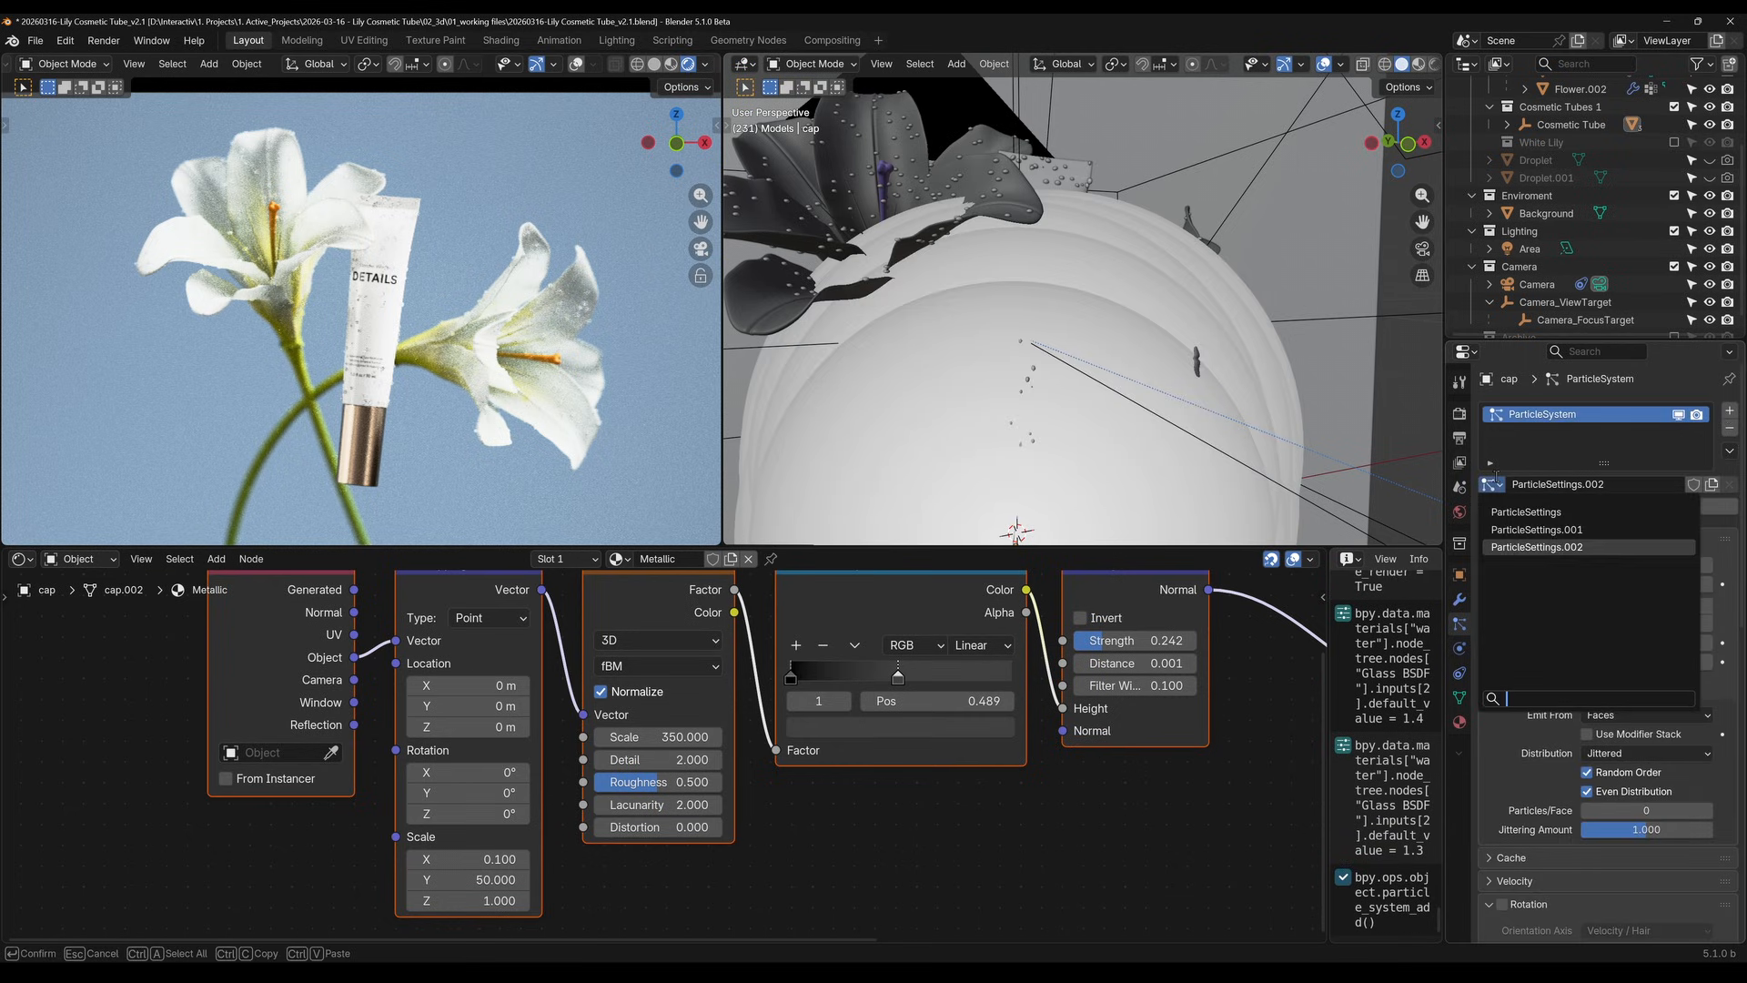
left_click(1525, 512)
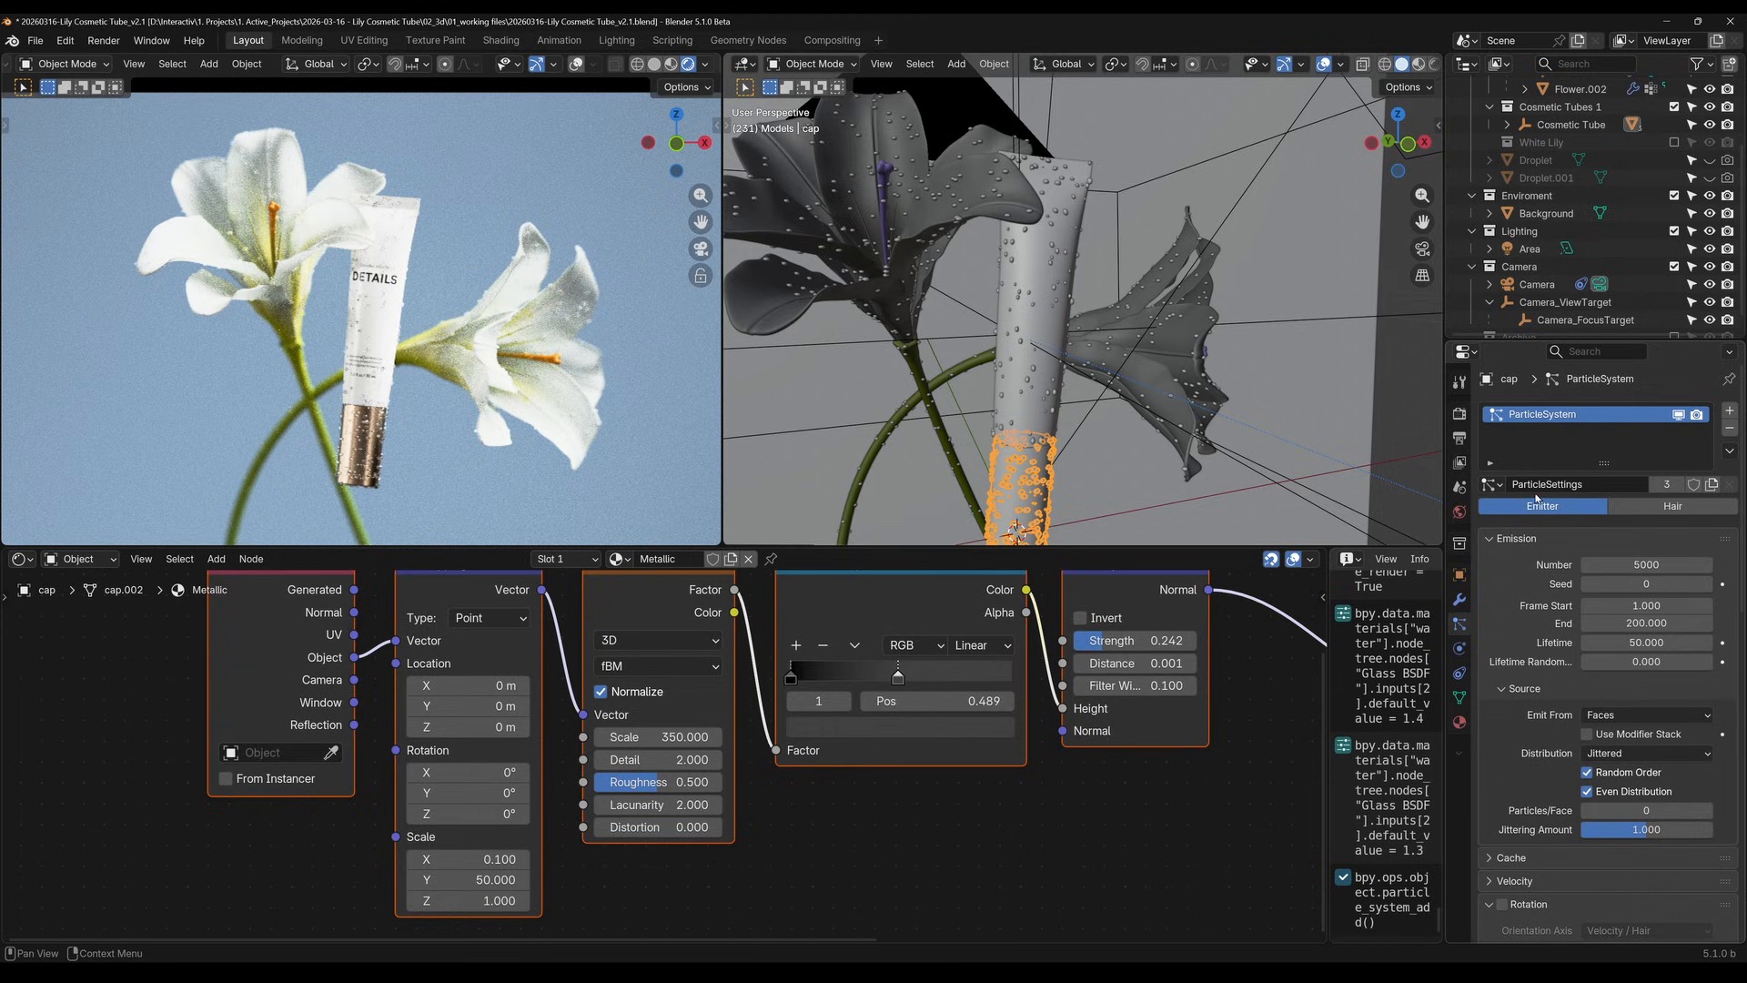
Rename the shared particle settings to Droplets
double_click(1552, 484)
type("Droplets")
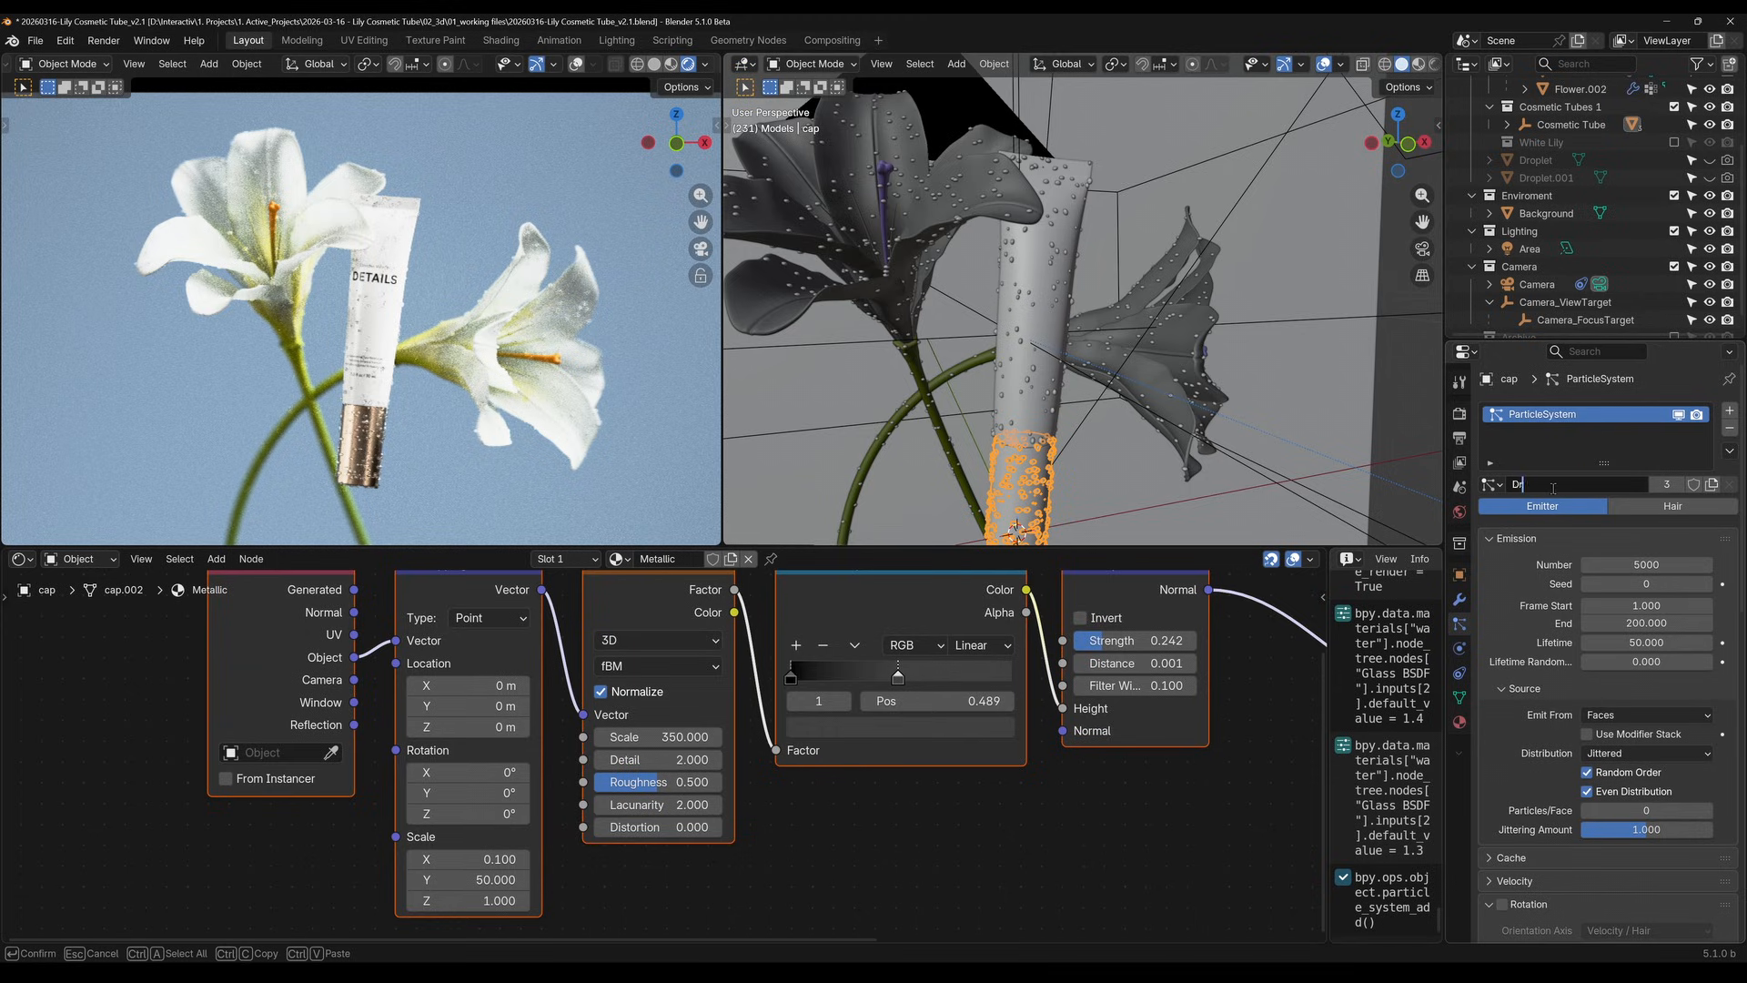
key("Return")
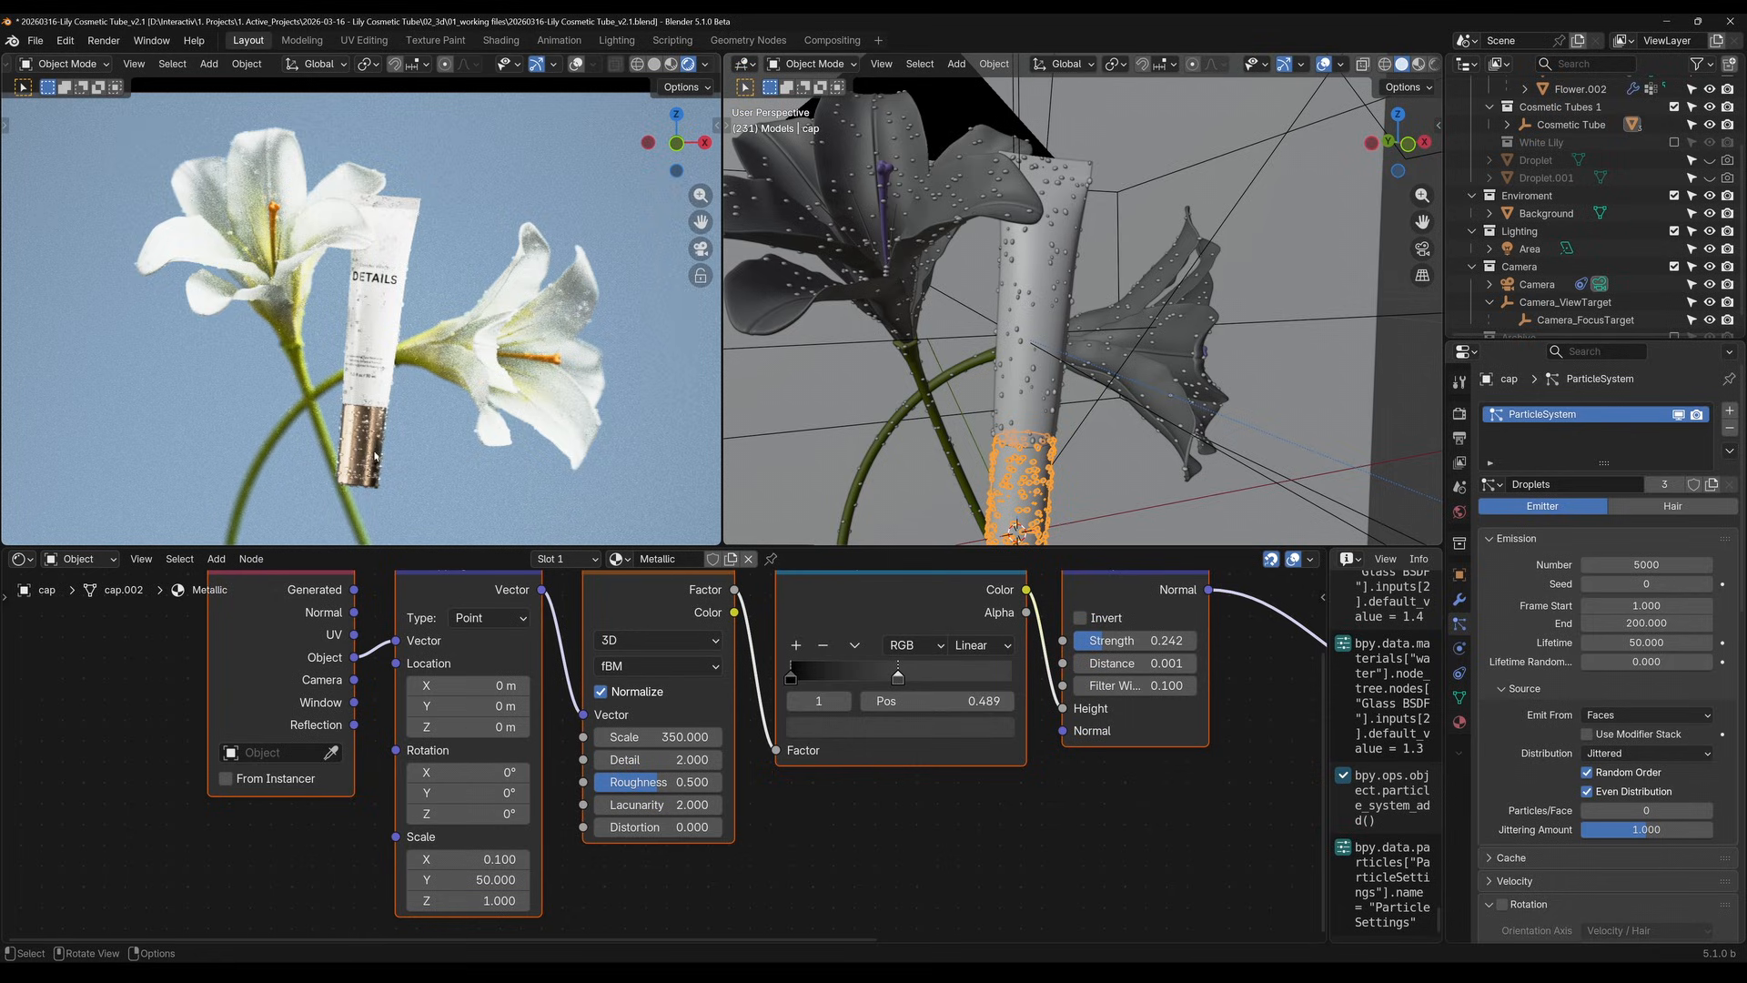
Inspect the droplets on the cap up close and remove the particle systems from both the cap and the tube body
scroll(374, 457, "up", 3)
middle_click_drag(374, 457, 343, 223, "shift")
scroll(343, 219, "up", 7)
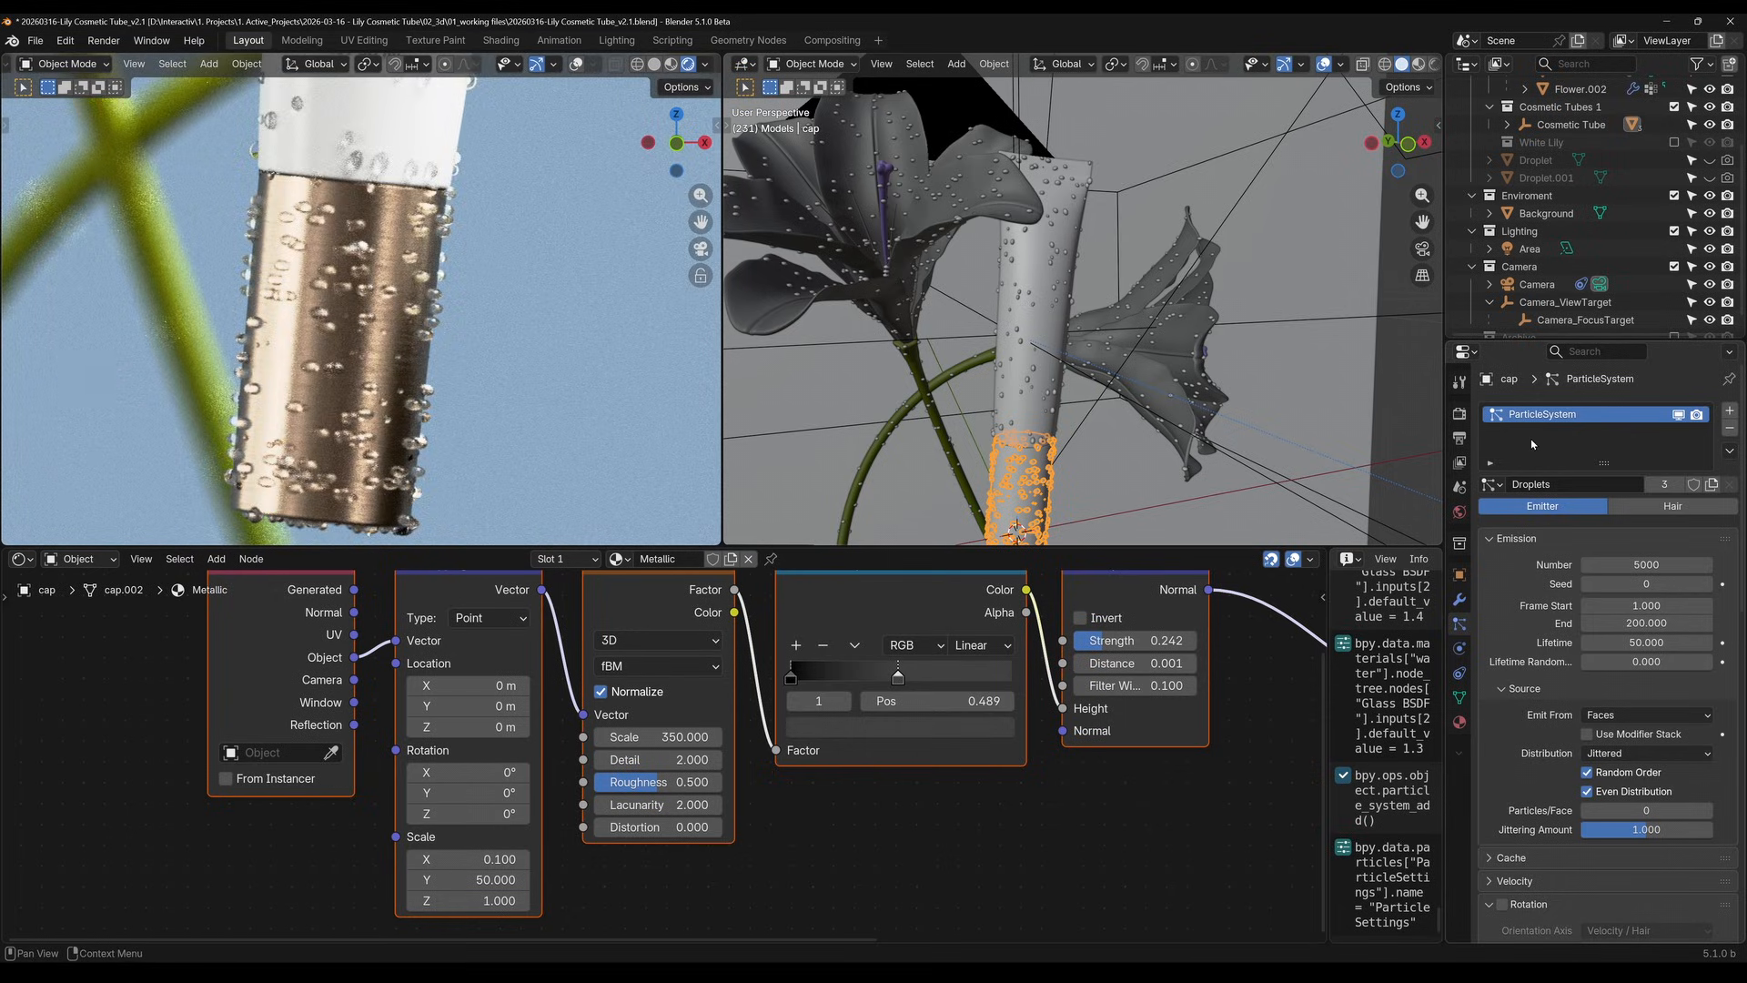
left_click(1730, 428)
left_click(1014, 405)
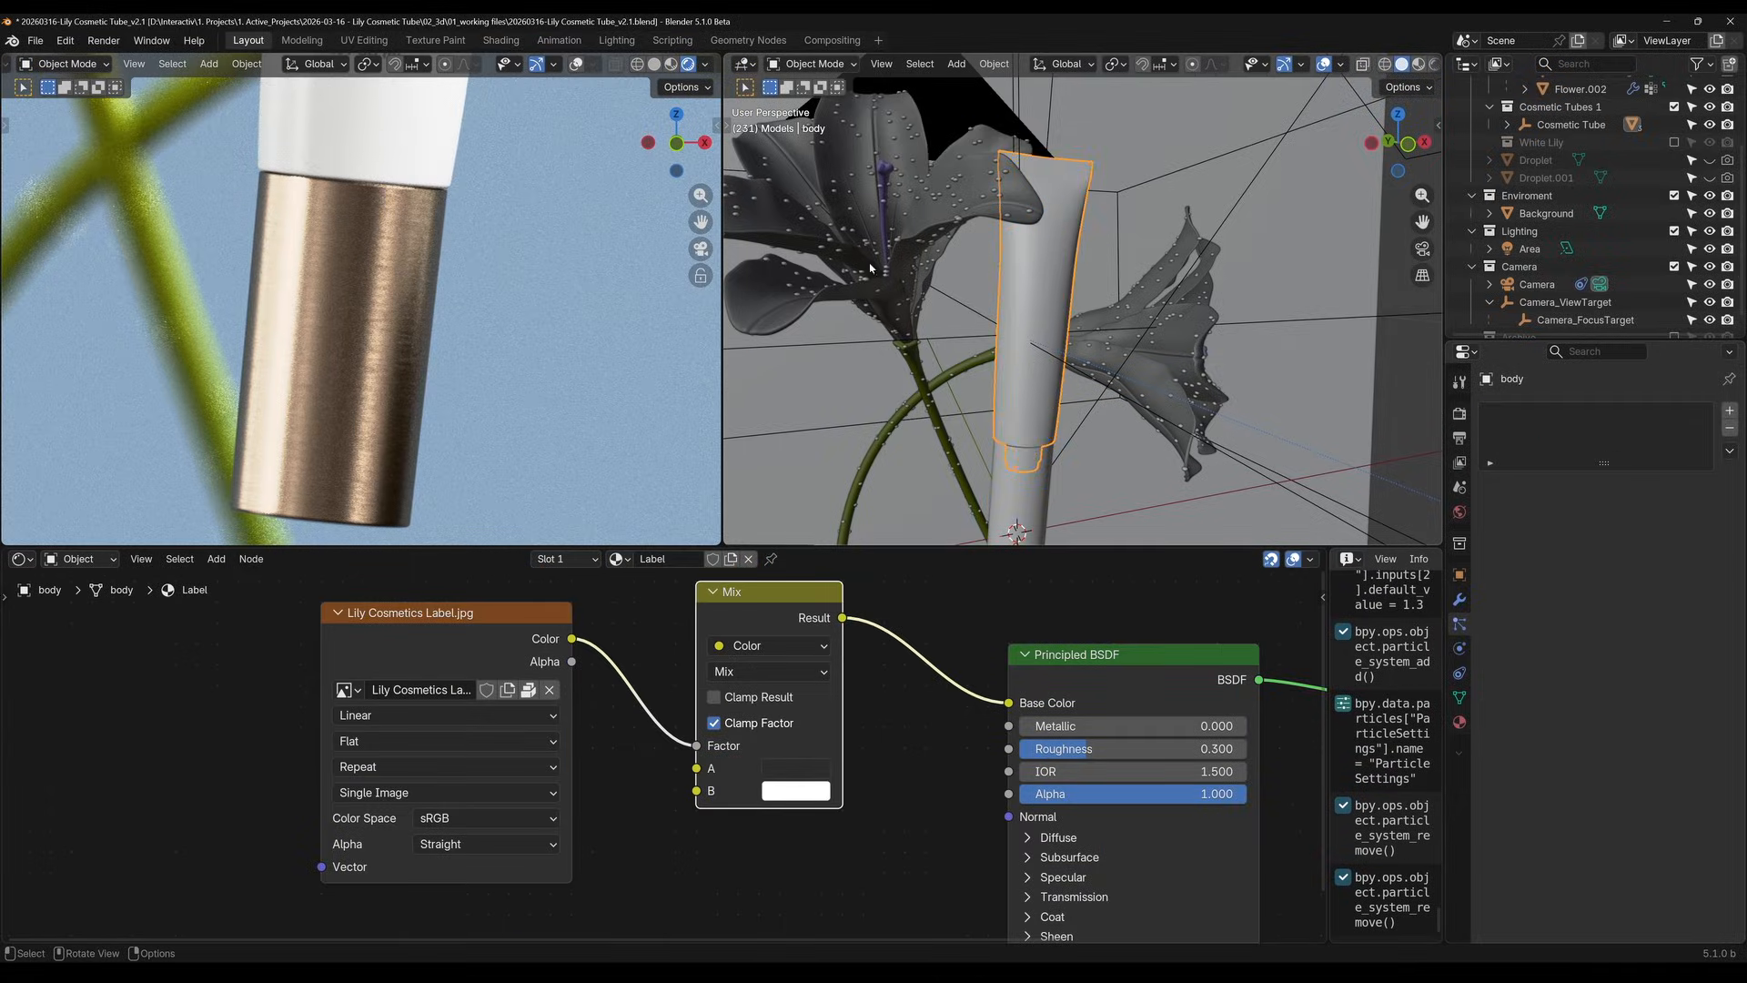
Select the lily Flower.002 that carries the Droplets particle system and save the Blender file
left_click(851, 226)
left_click(851, 224)
left_click(851, 224)
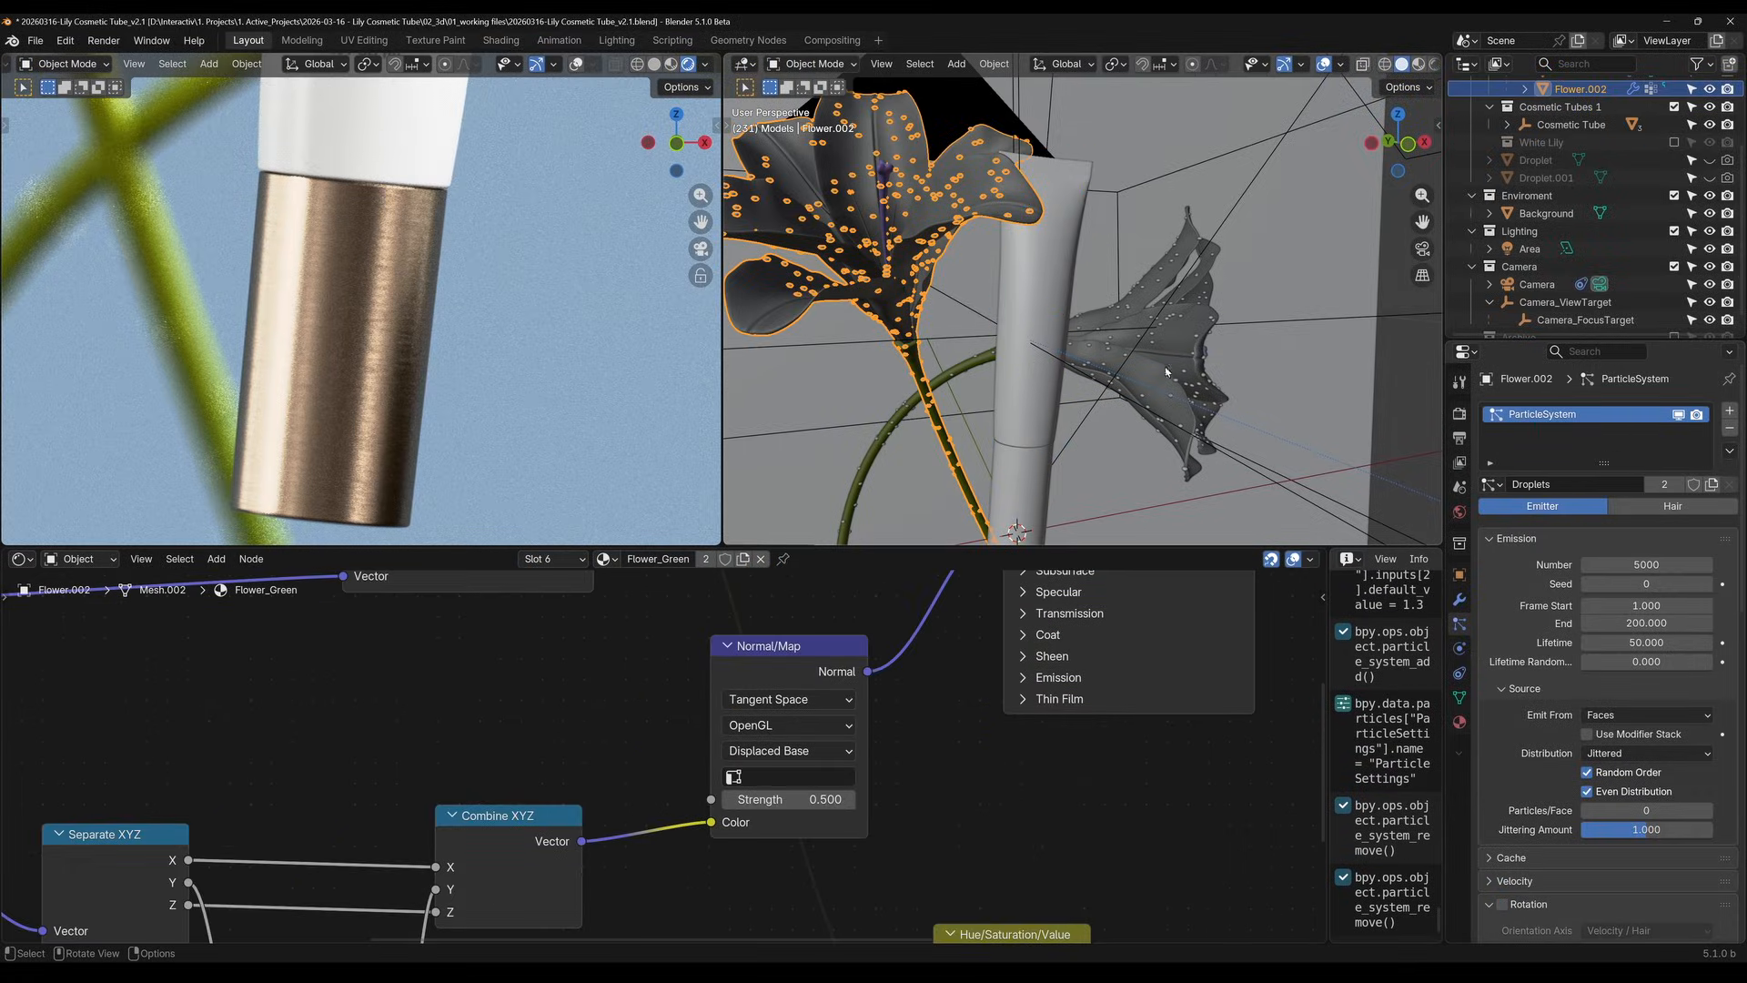
left_click(1199, 351)
left_click(887, 192)
scroll(939, 324, "down", 5)
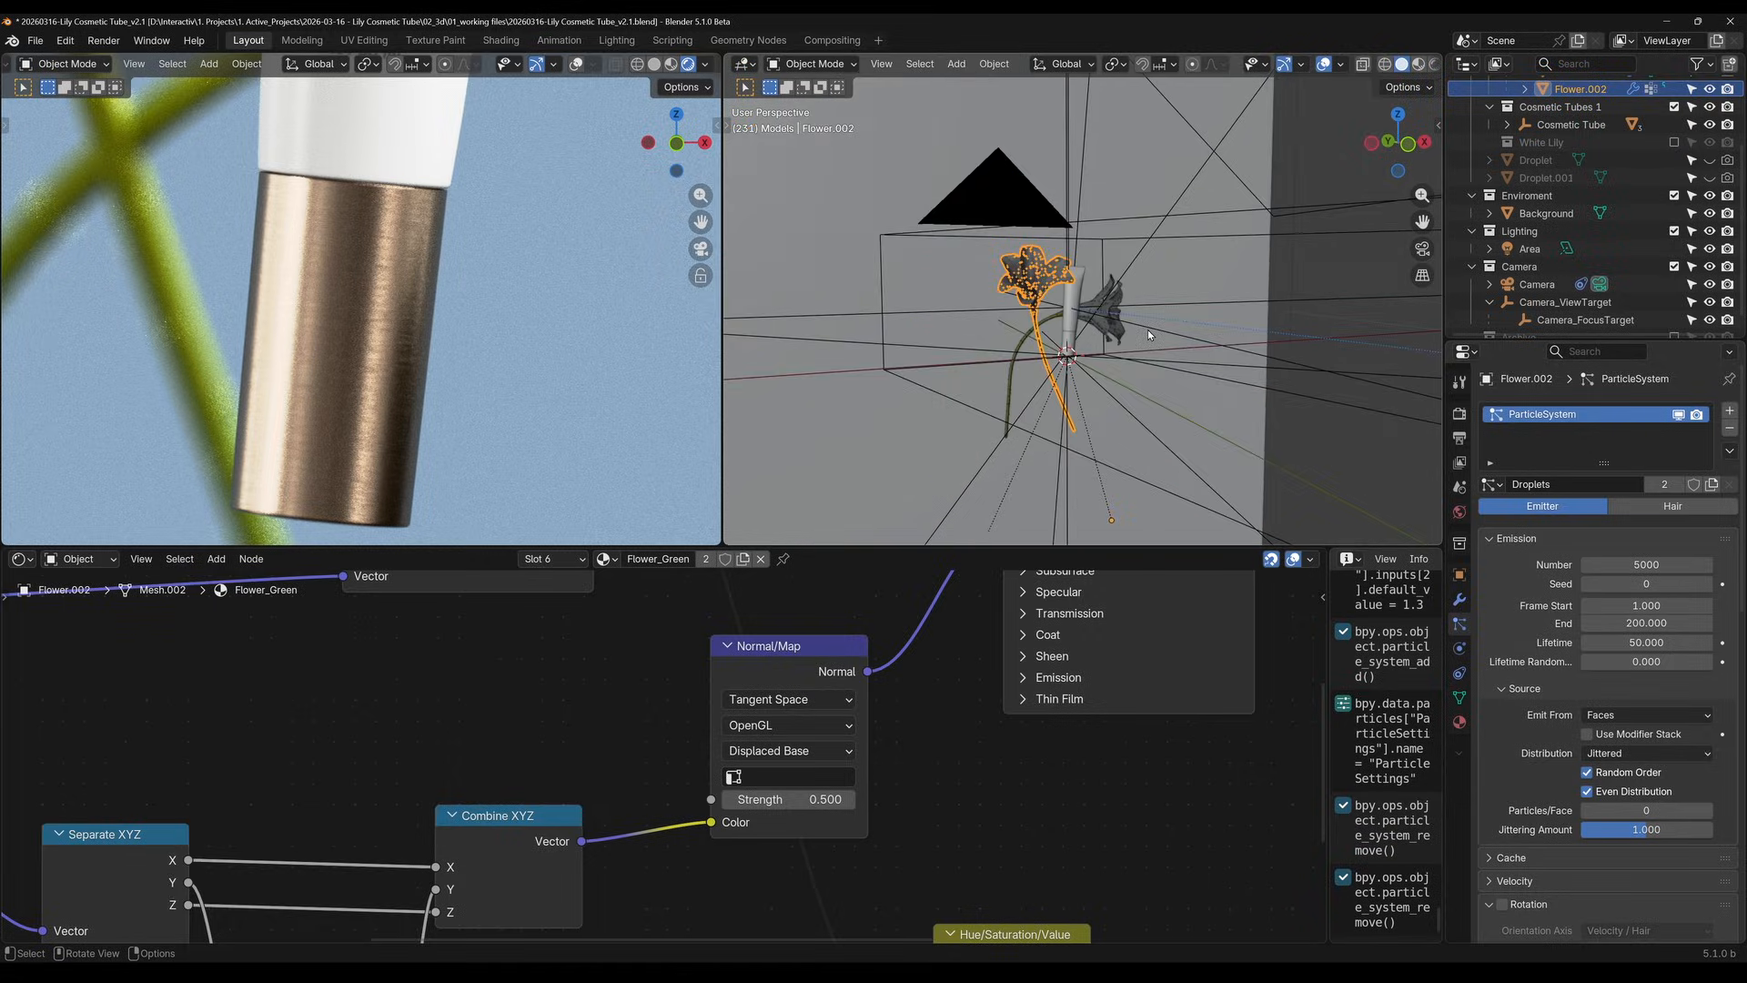
key("ctrl+s")
scroll(391, 319, "down", 10)
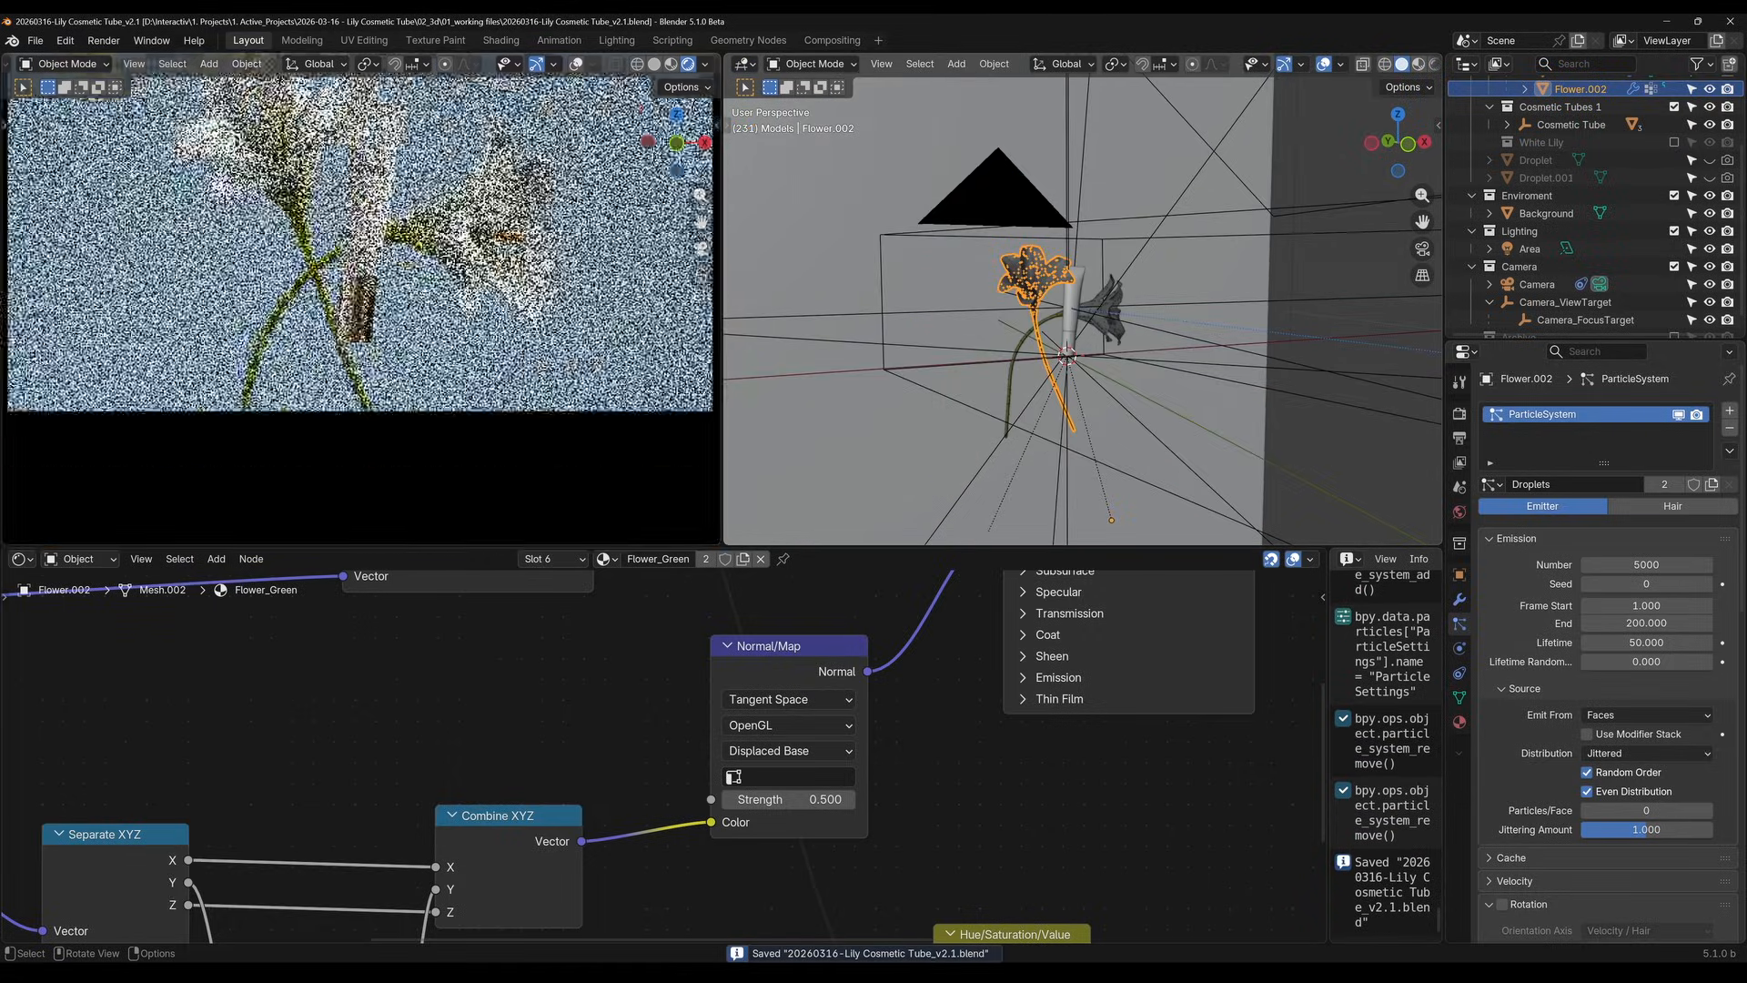
Examine the View transform options in the scene's render Color Management settings
left_click(1459, 413)
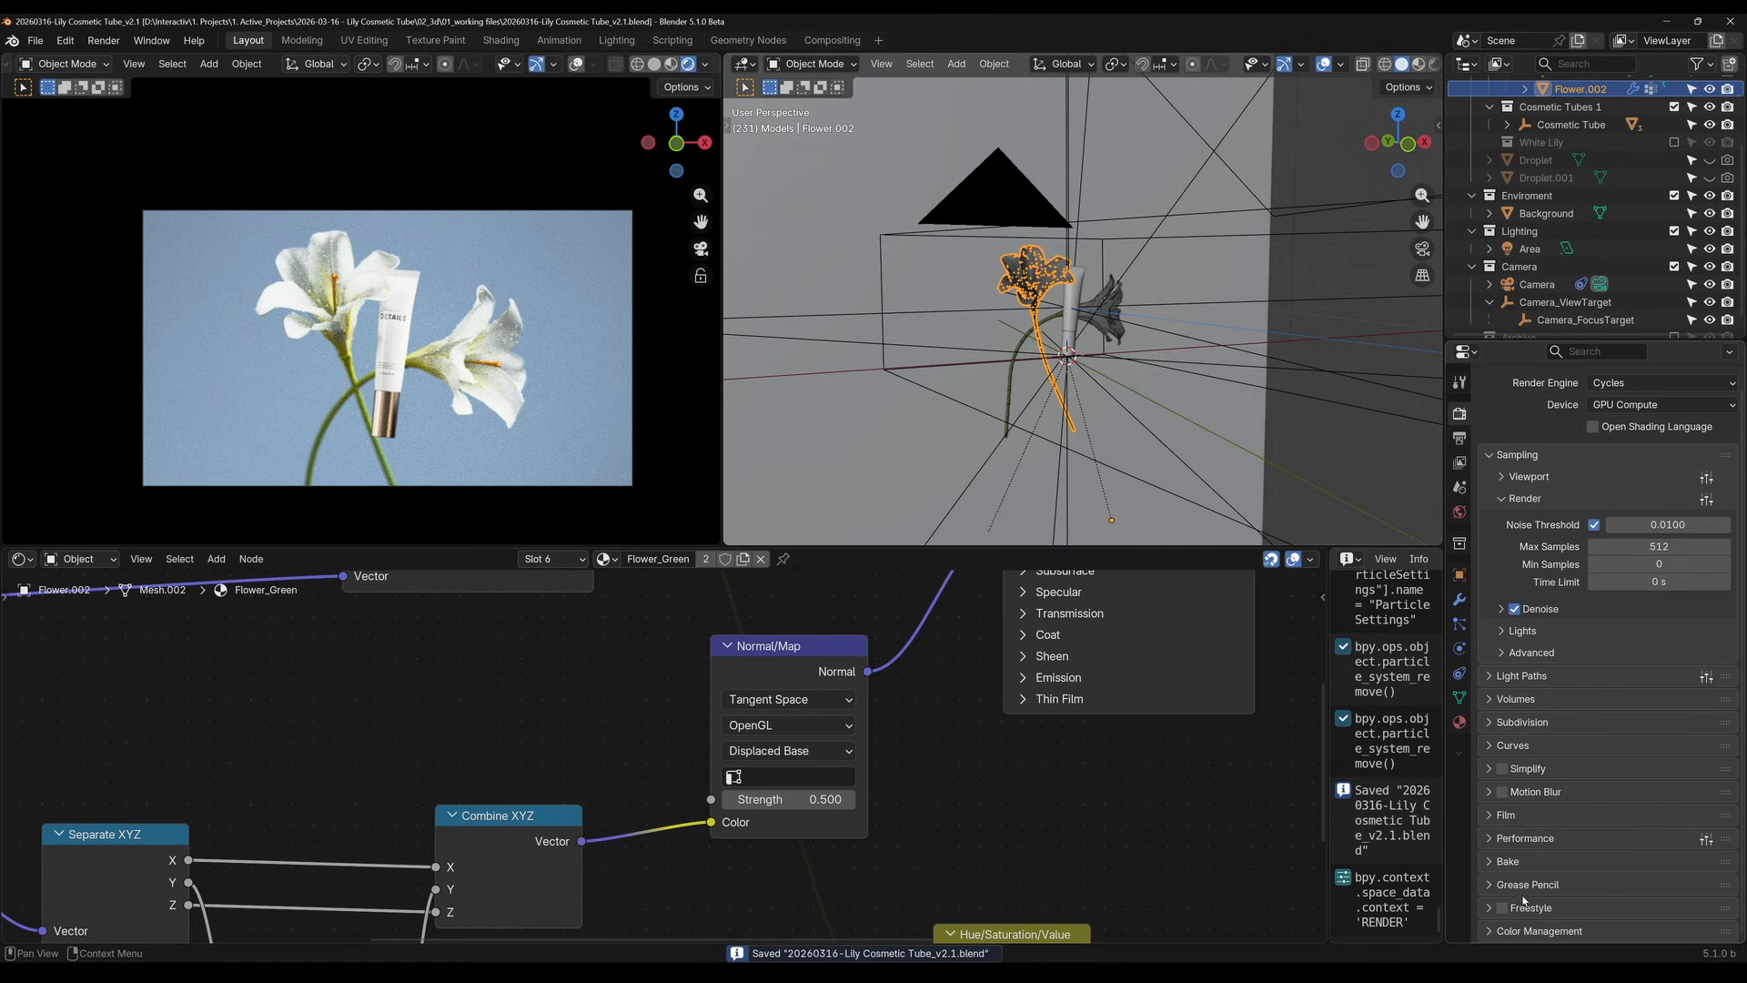
left_click(1573, 930)
scroll(1611, 801, "down", 5)
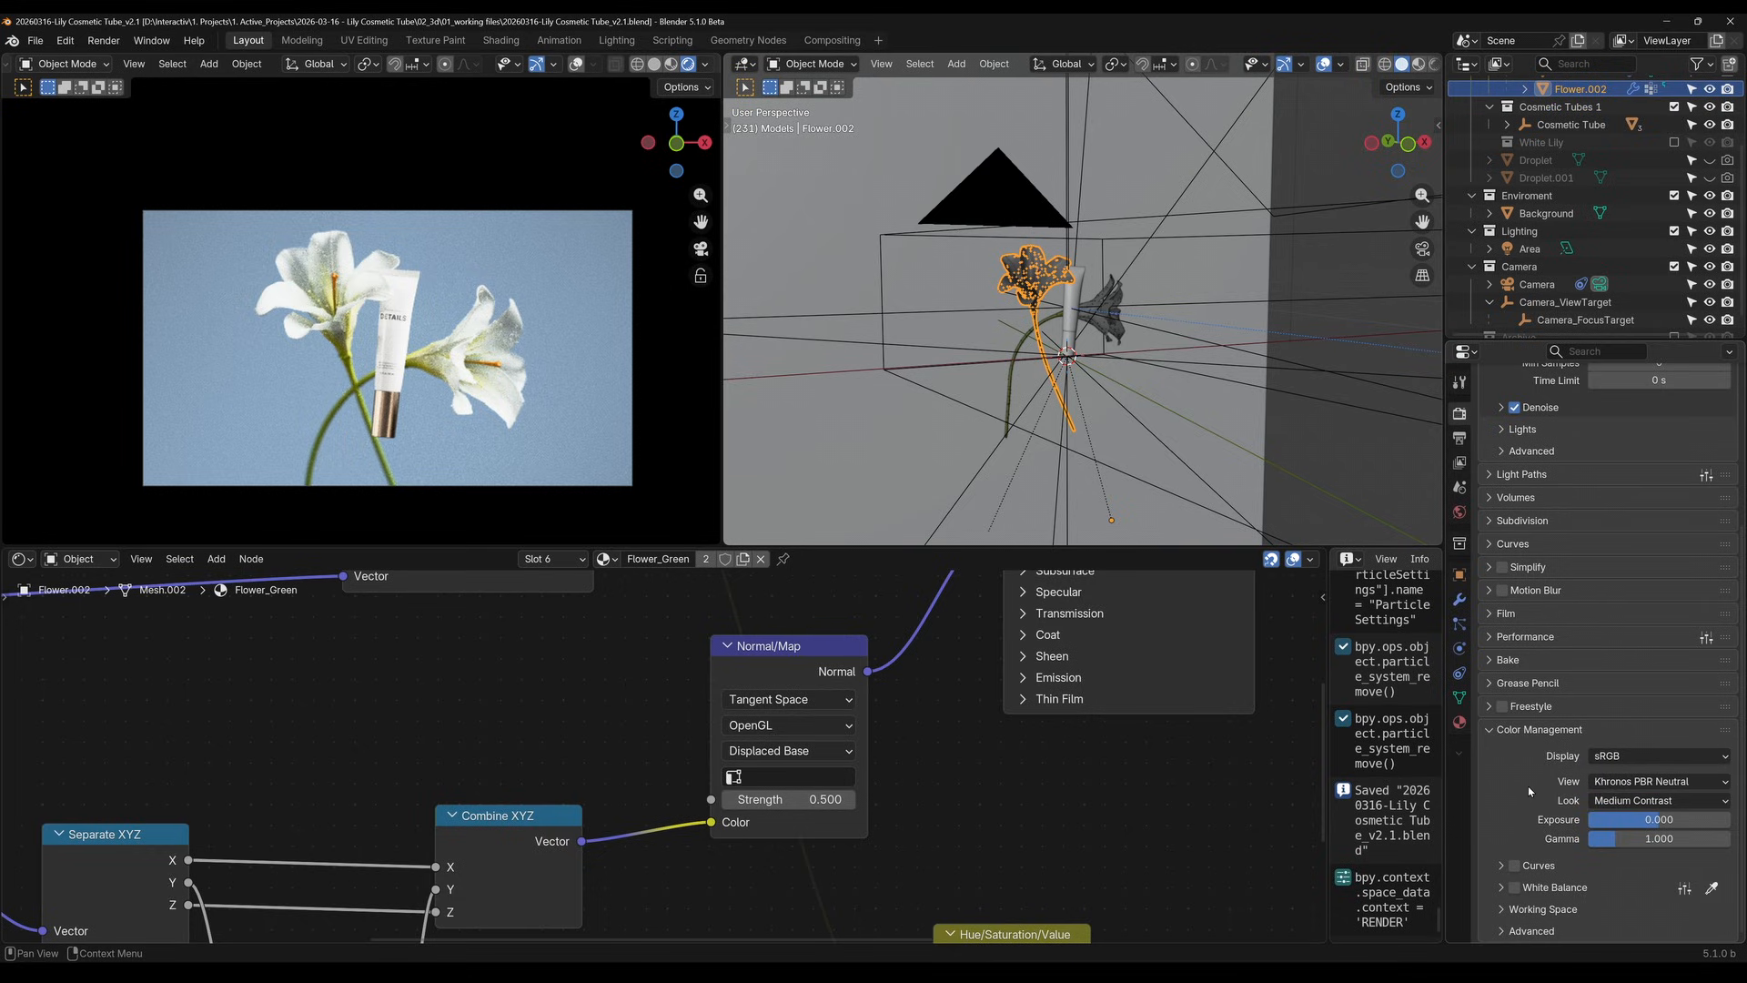
left_click(1644, 783)
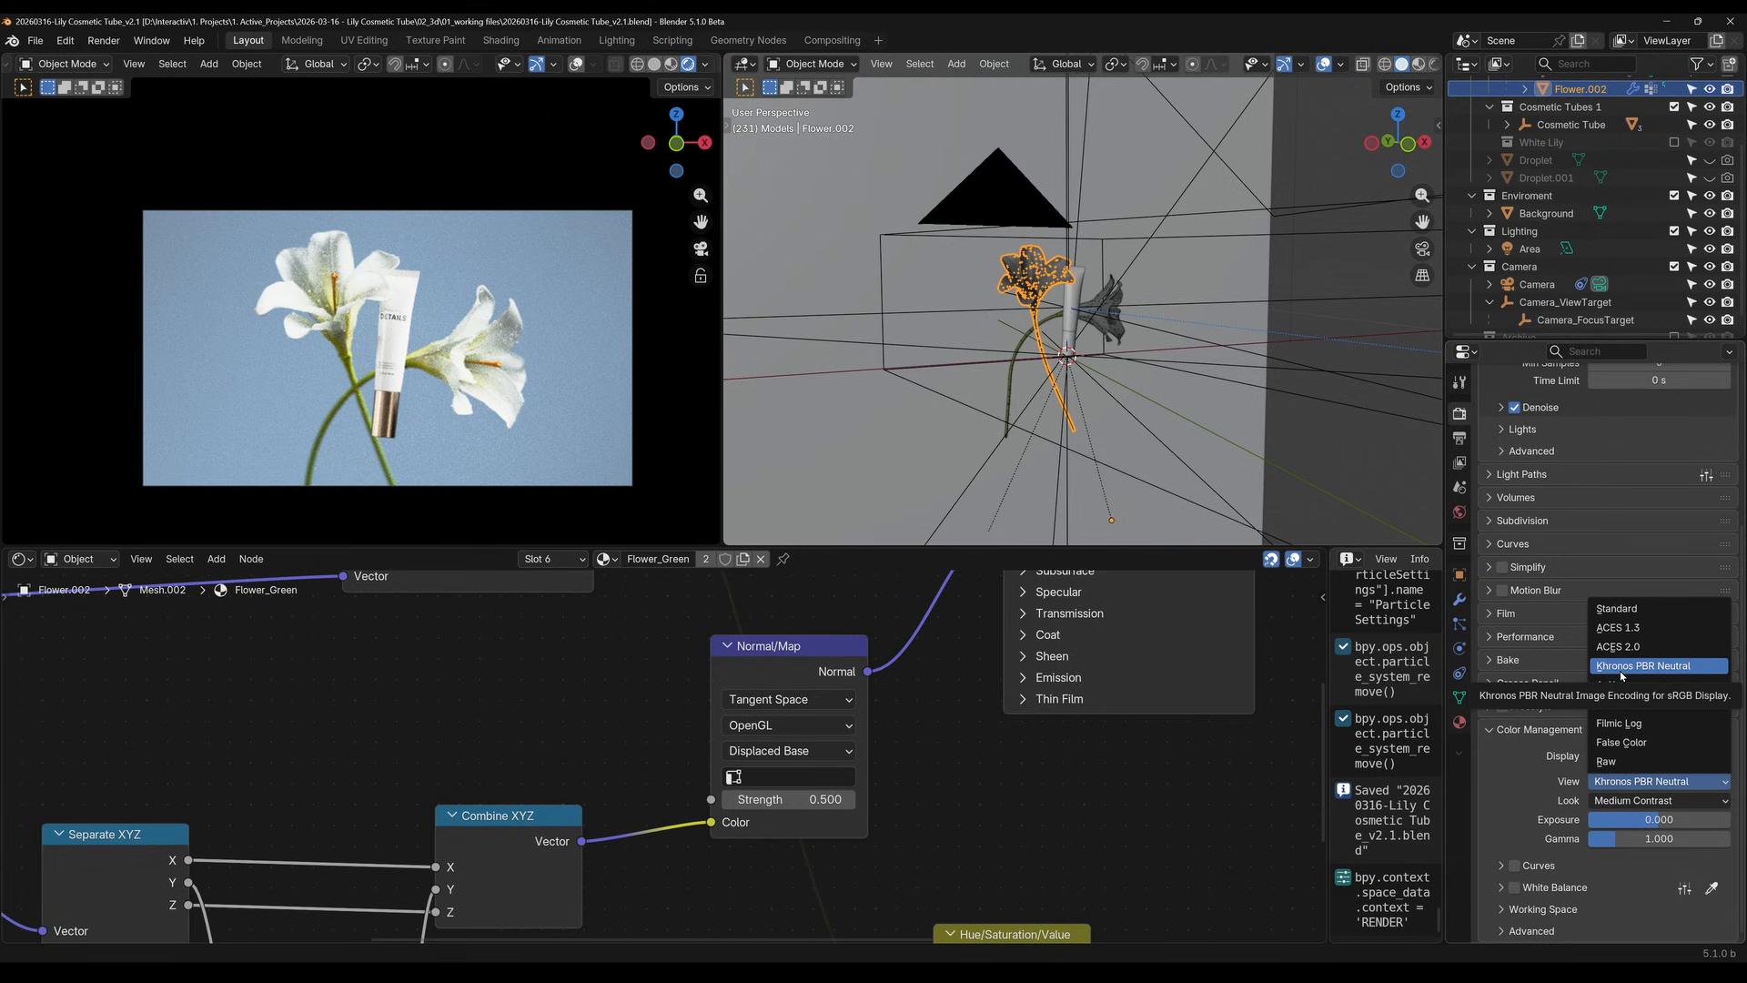
middle_click_drag(1122, 382, 1129, 442)
scroll(1128, 441, "down", 7)
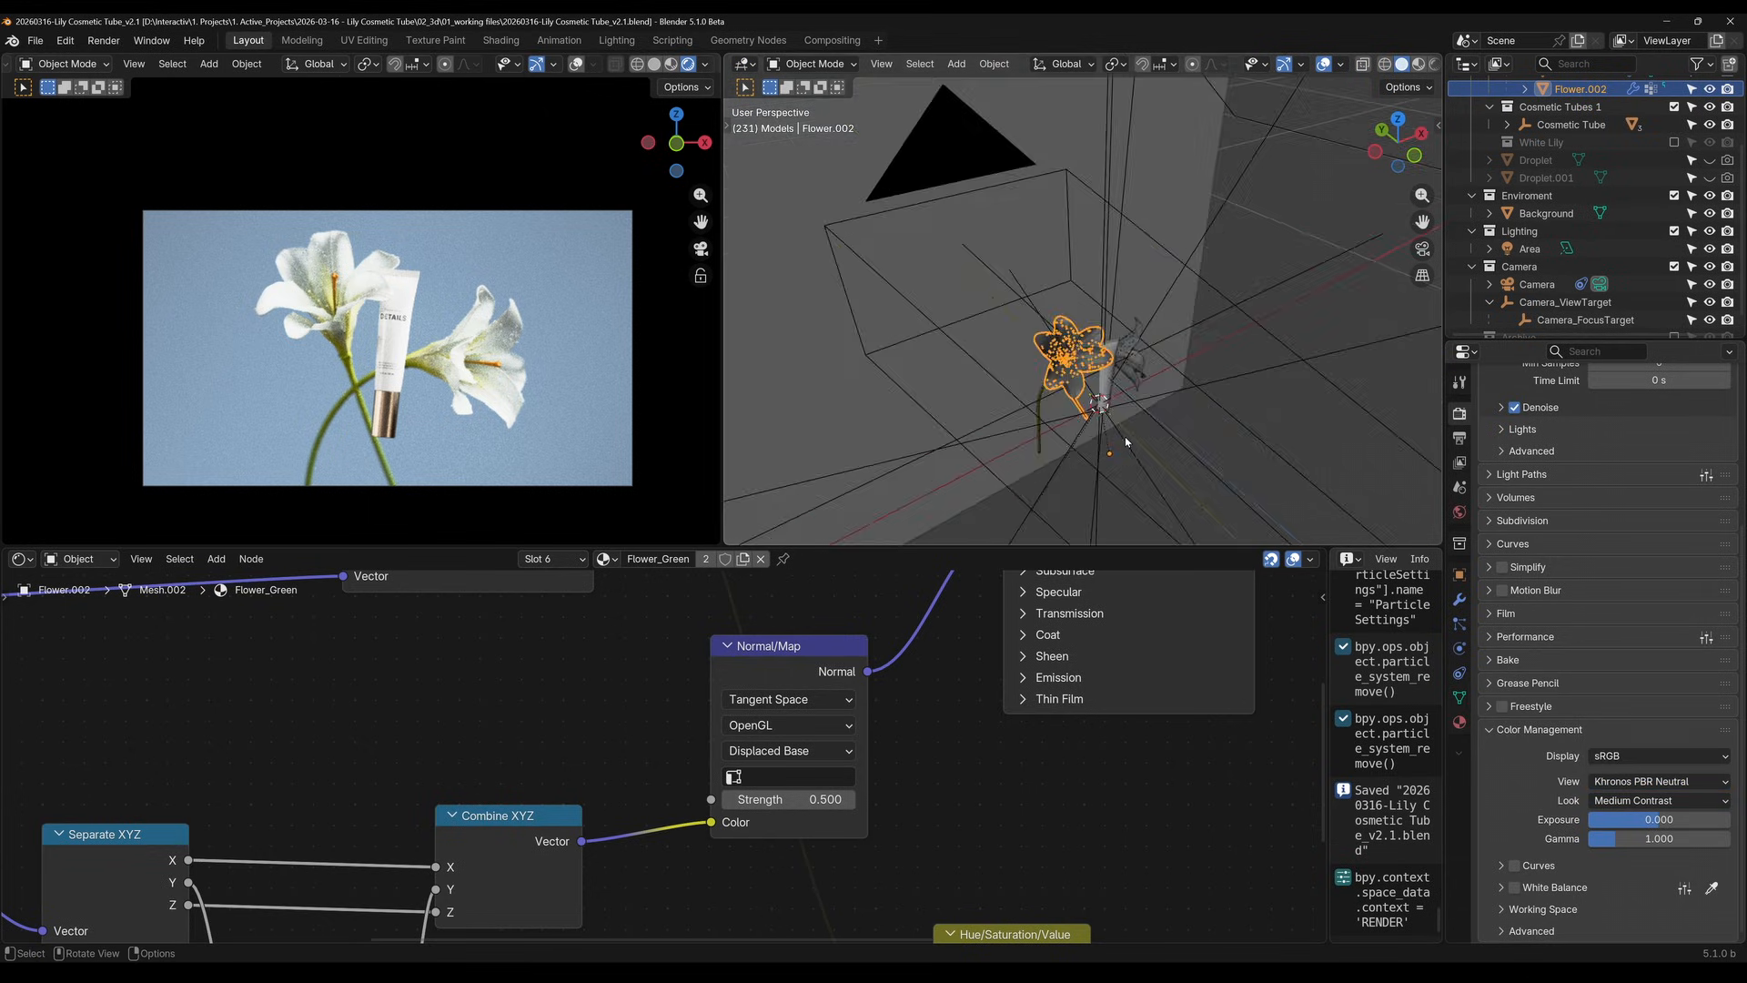
Move the camera about 0.8 m so the lilies and tube are framed closer and from a new angle
left_click(1067, 272)
key("g")
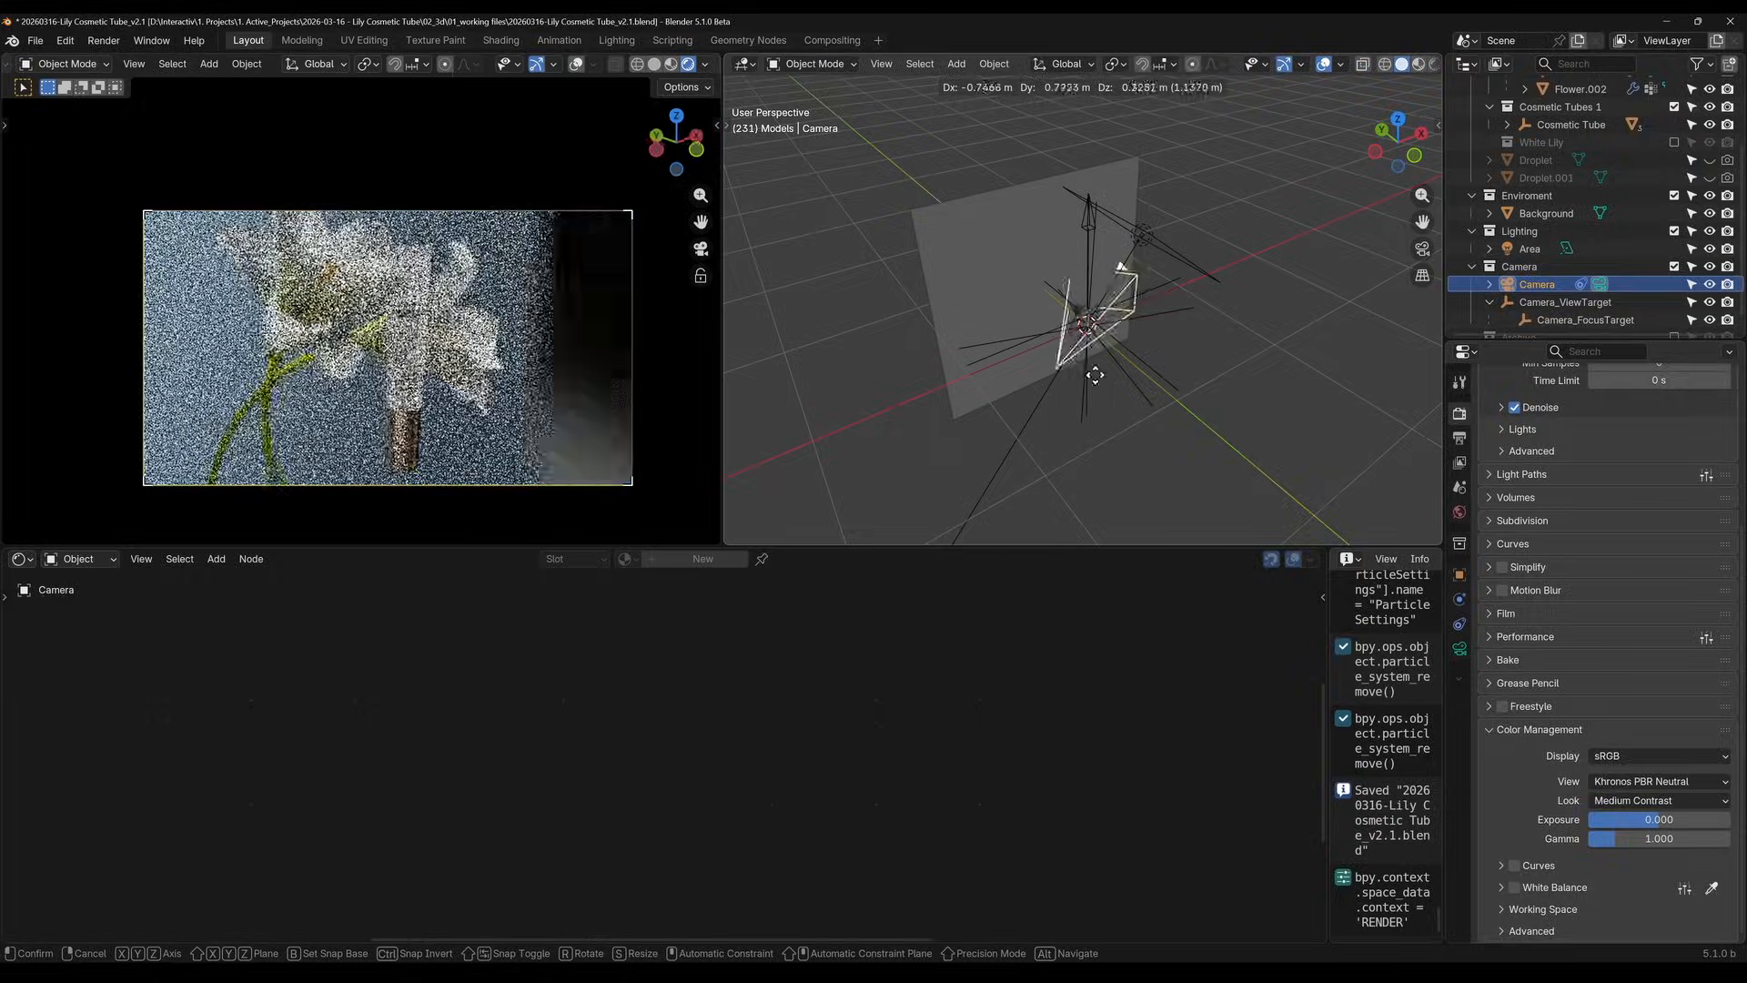
left_click(1203, 339)
scroll(362, 302, "up", 3)
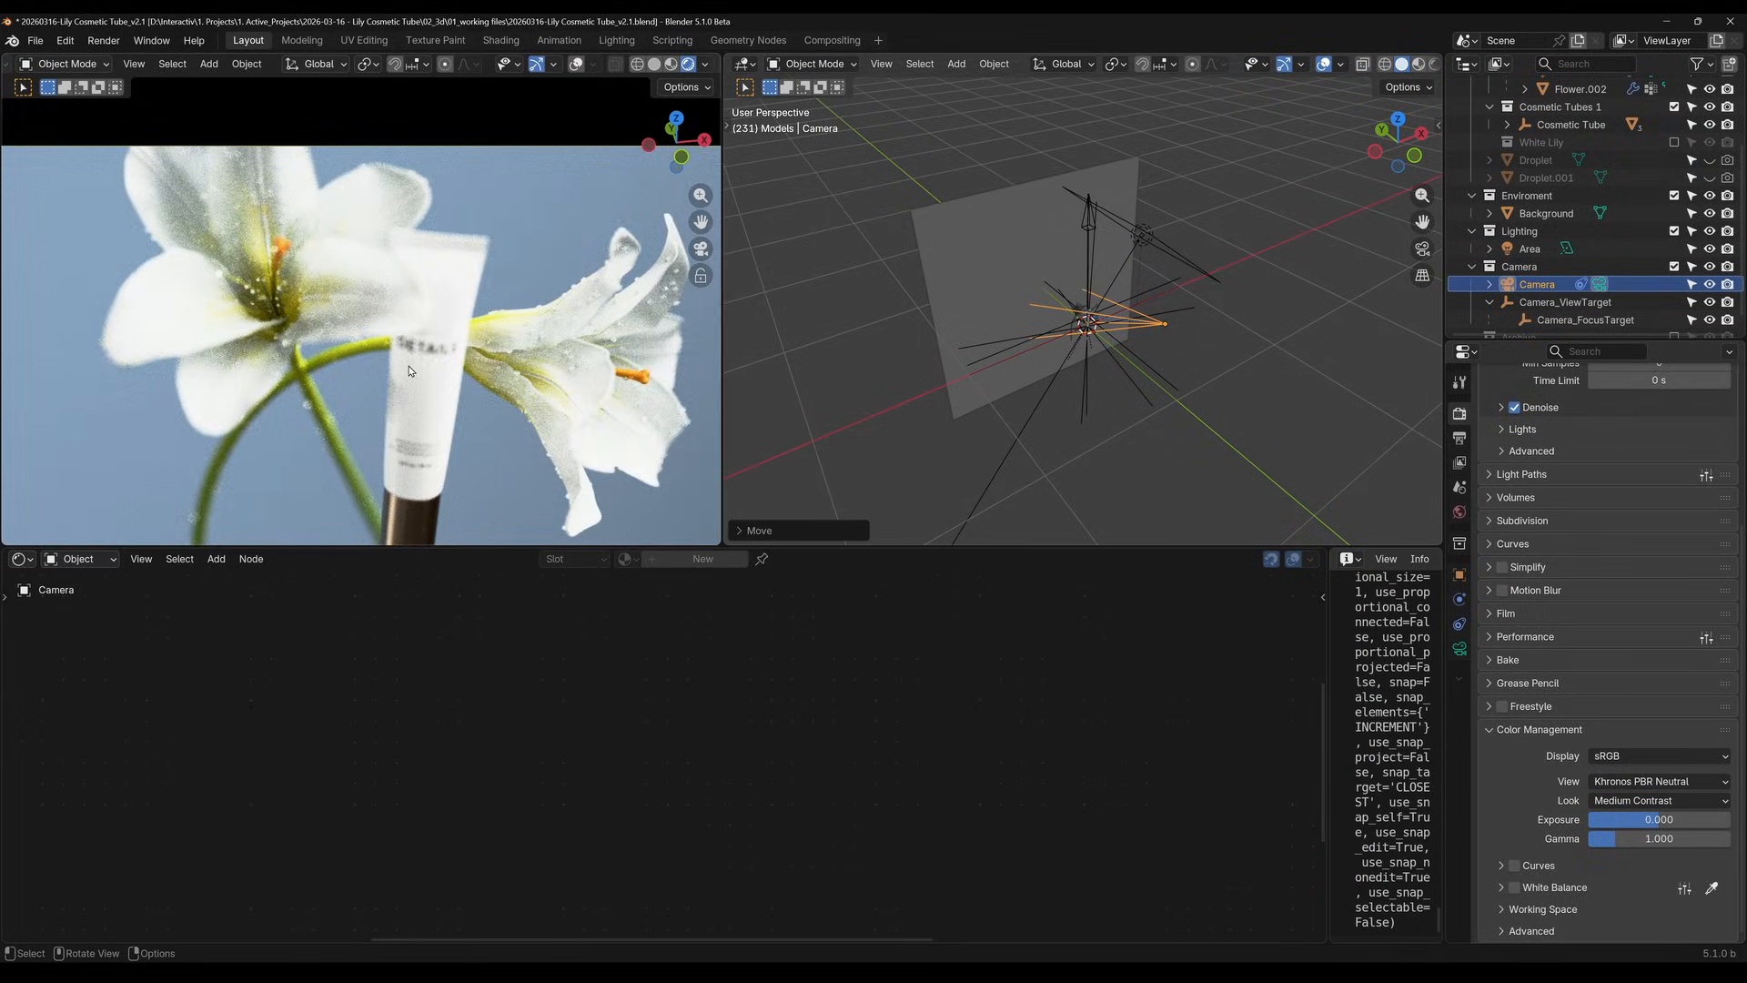
scroll(1253, 351, "up", 4)
Place the 3D cursor on the upper front of the cosmetic tube and snap Camera_FocusTarget to it
middle_click_drag(1225, 367, 1123, 277, "shift")
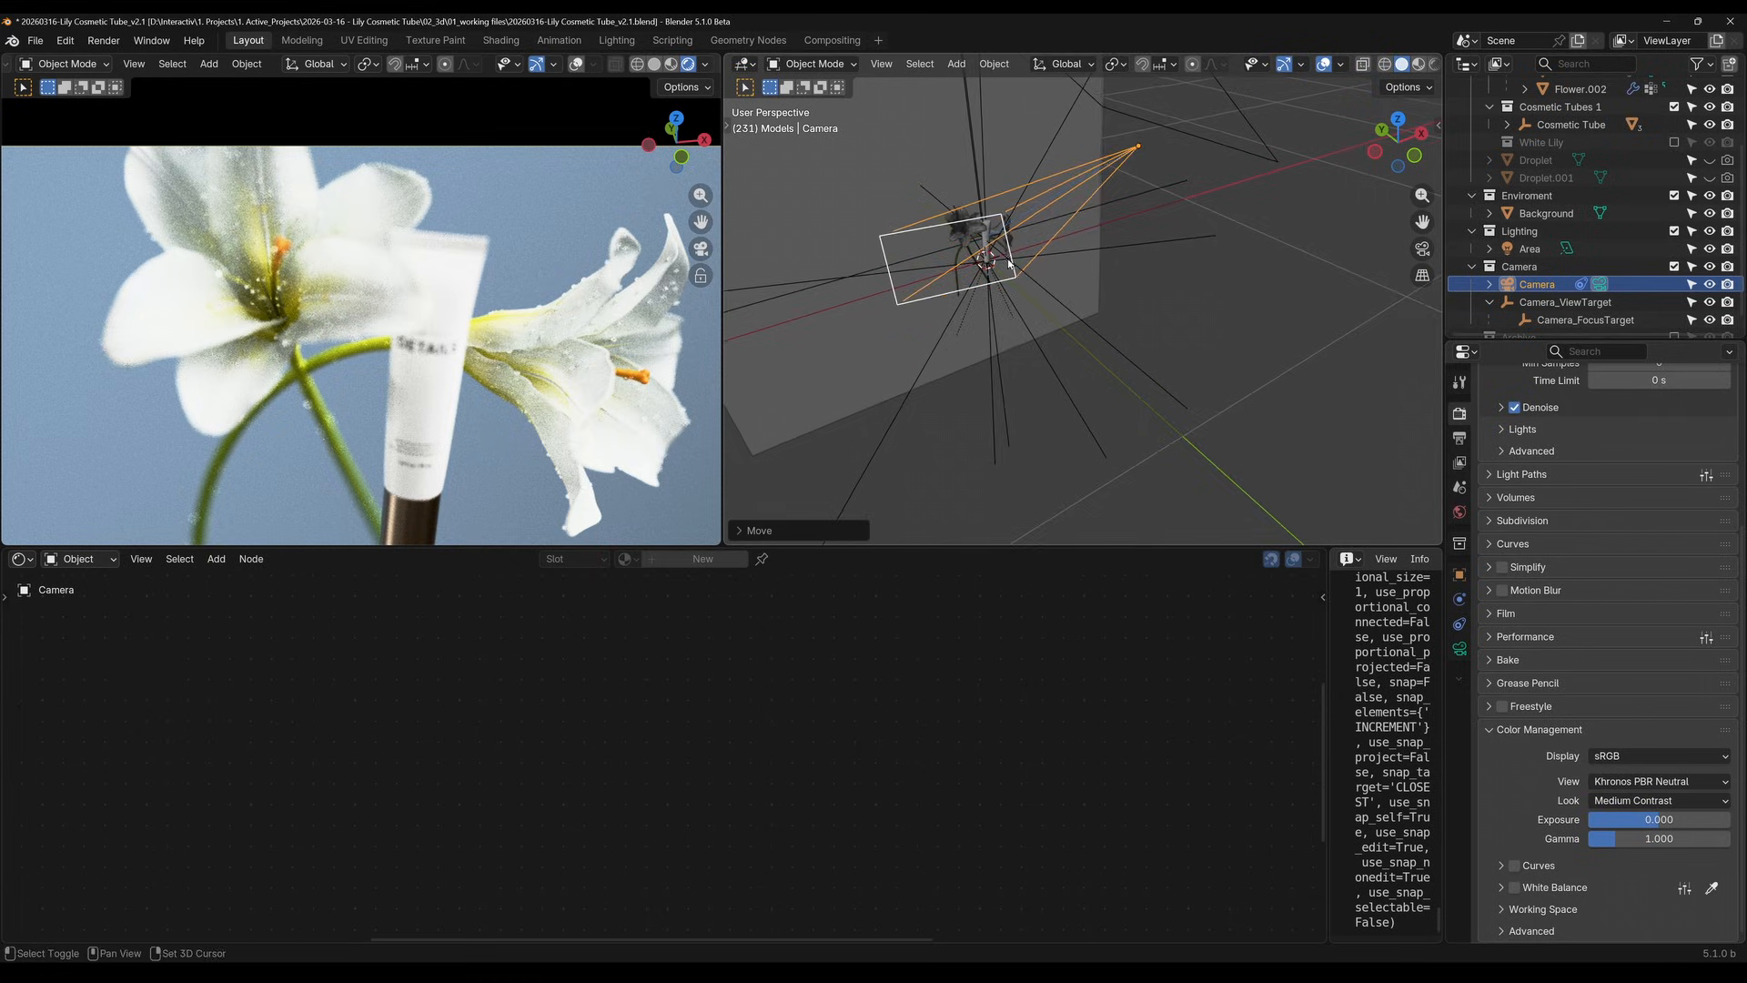
scroll(994, 241, "up", 4)
middle_click_drag(994, 242, 1008, 292, "shift")
scroll(1008, 292, "up", 2)
middle_click_drag(892, 269, 1012, 326, "shift")
scroll(1012, 325, "down", 4)
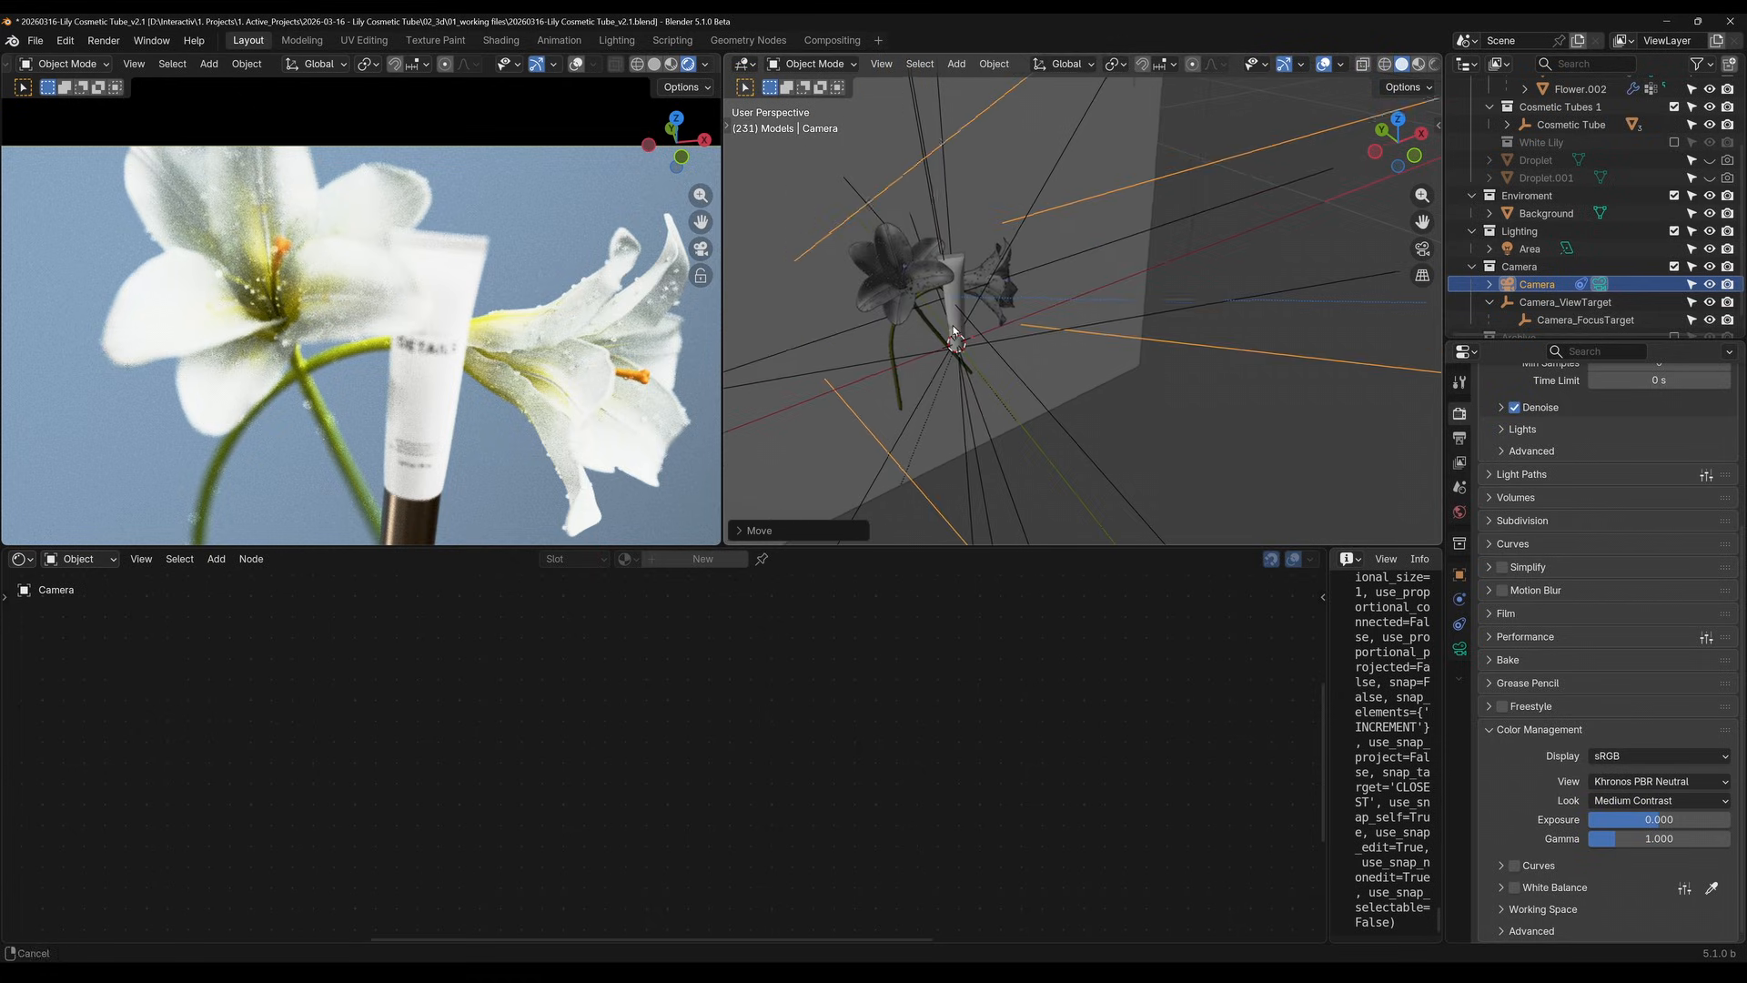
left_click(1586, 319)
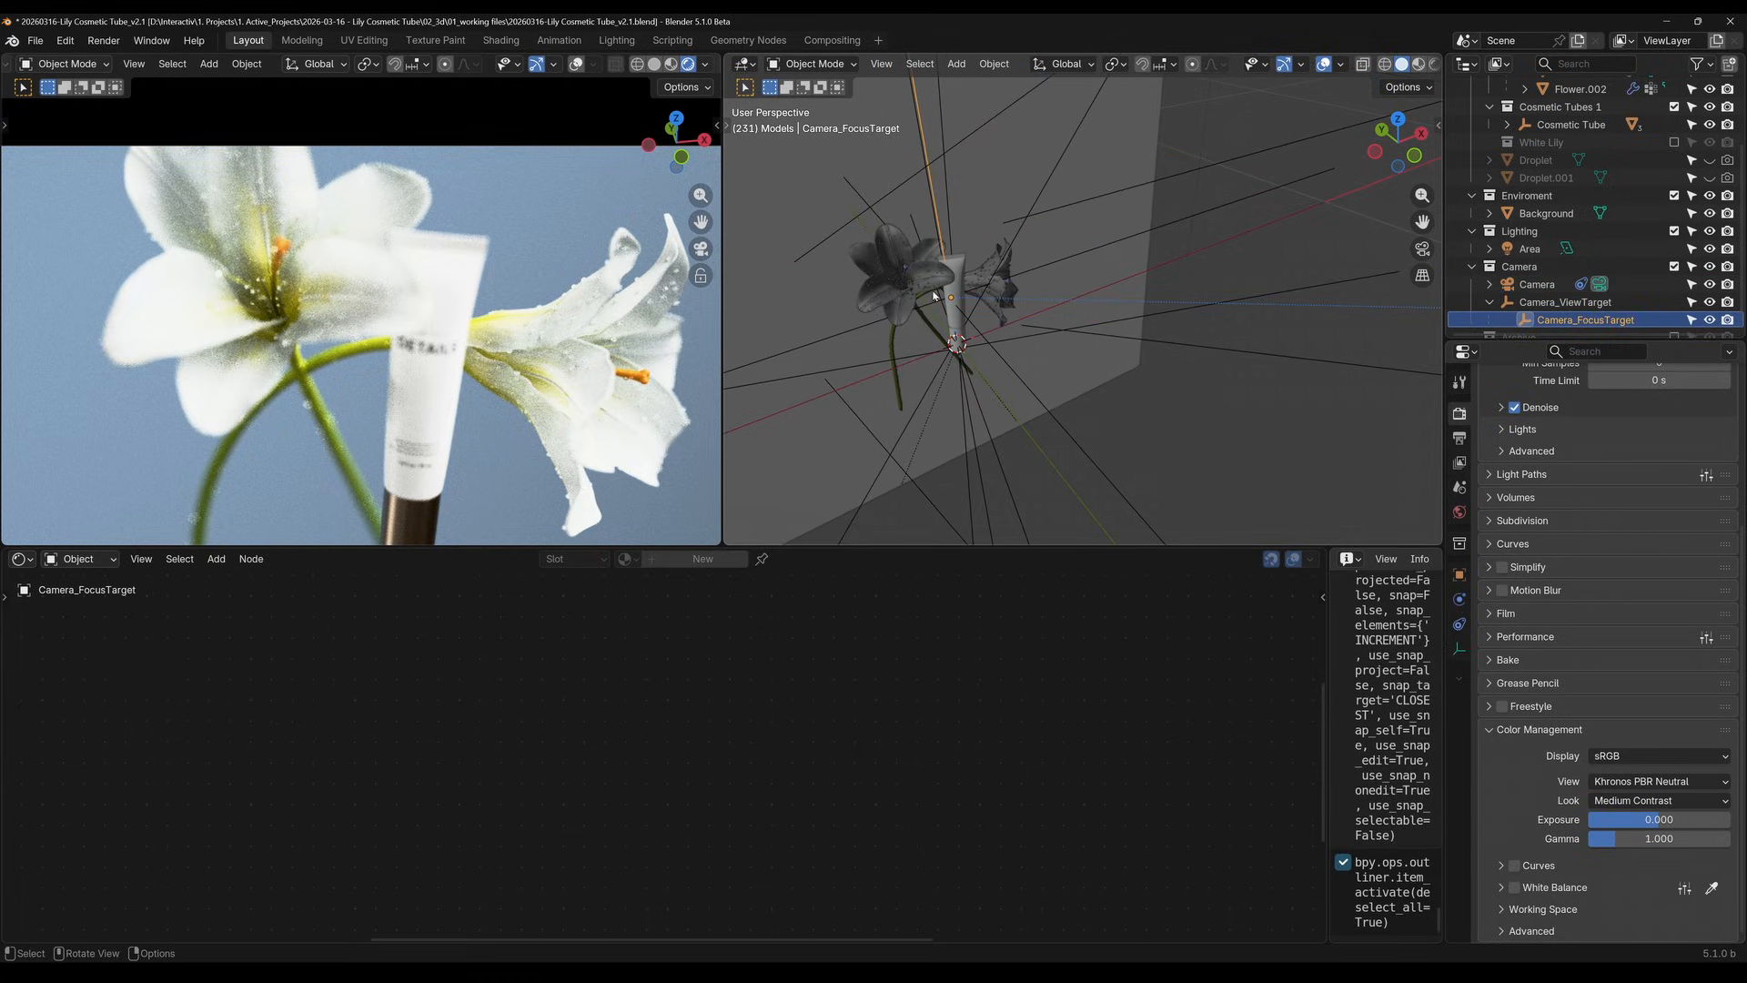
key("g")
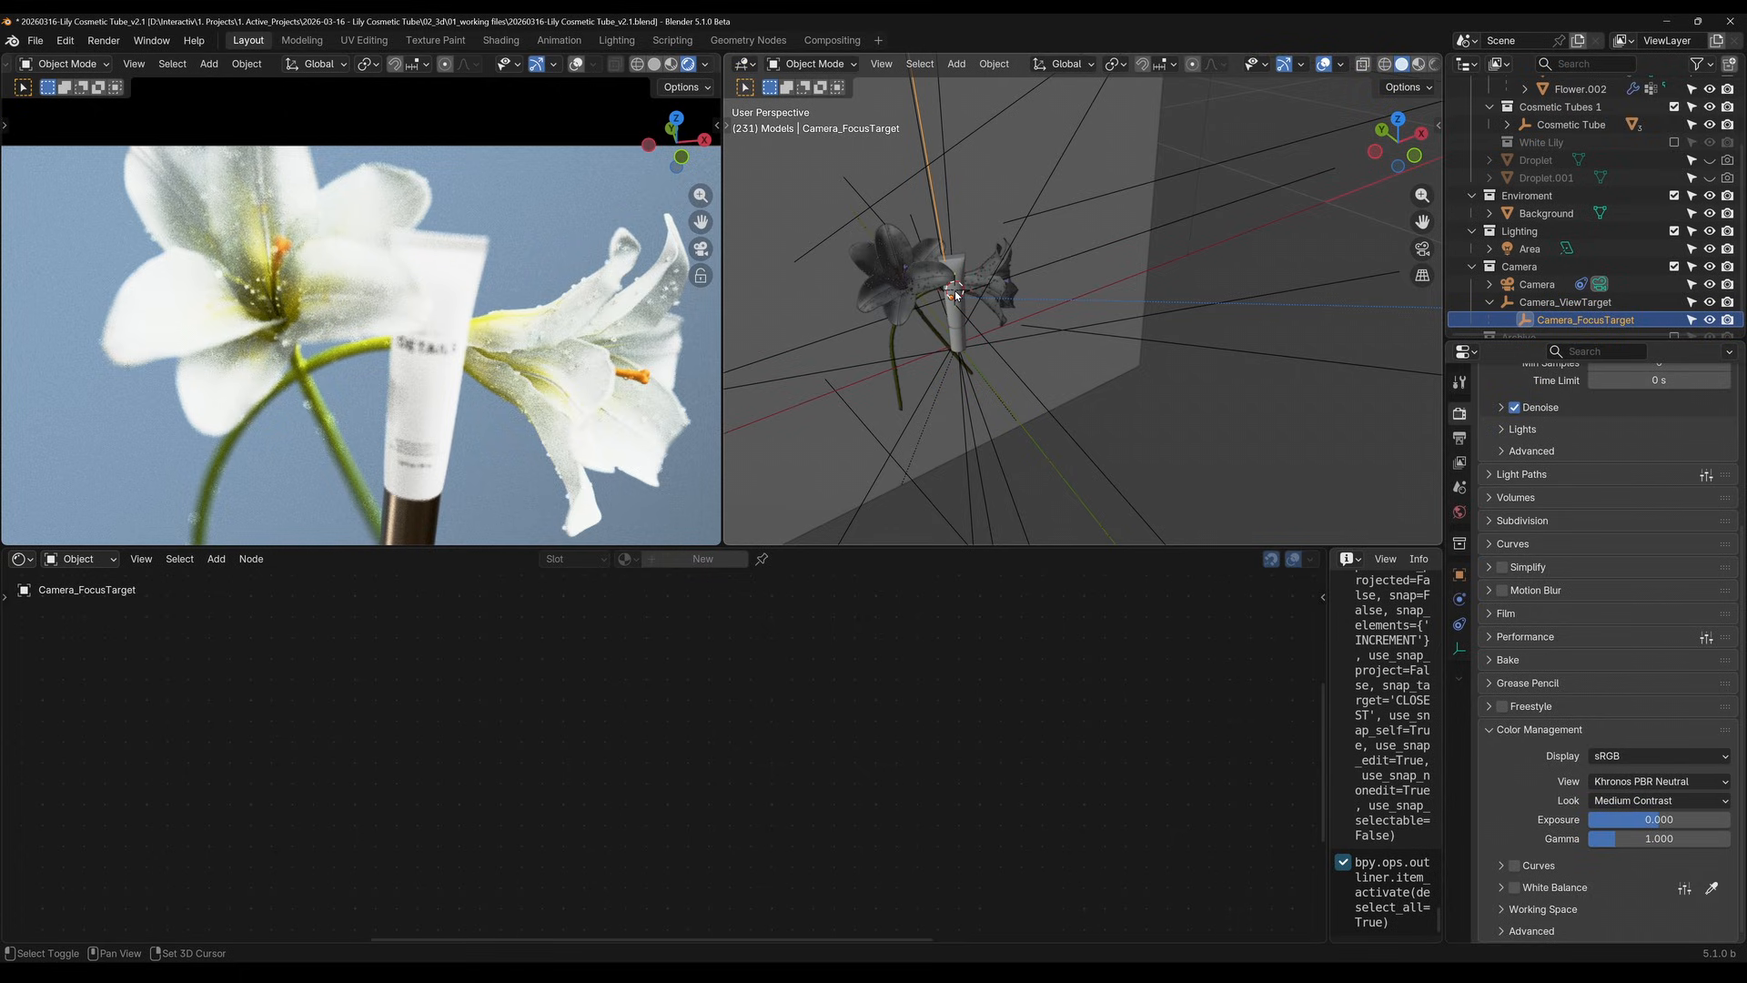
left_click(976, 295)
key("shift+s")
left_click(981, 207)
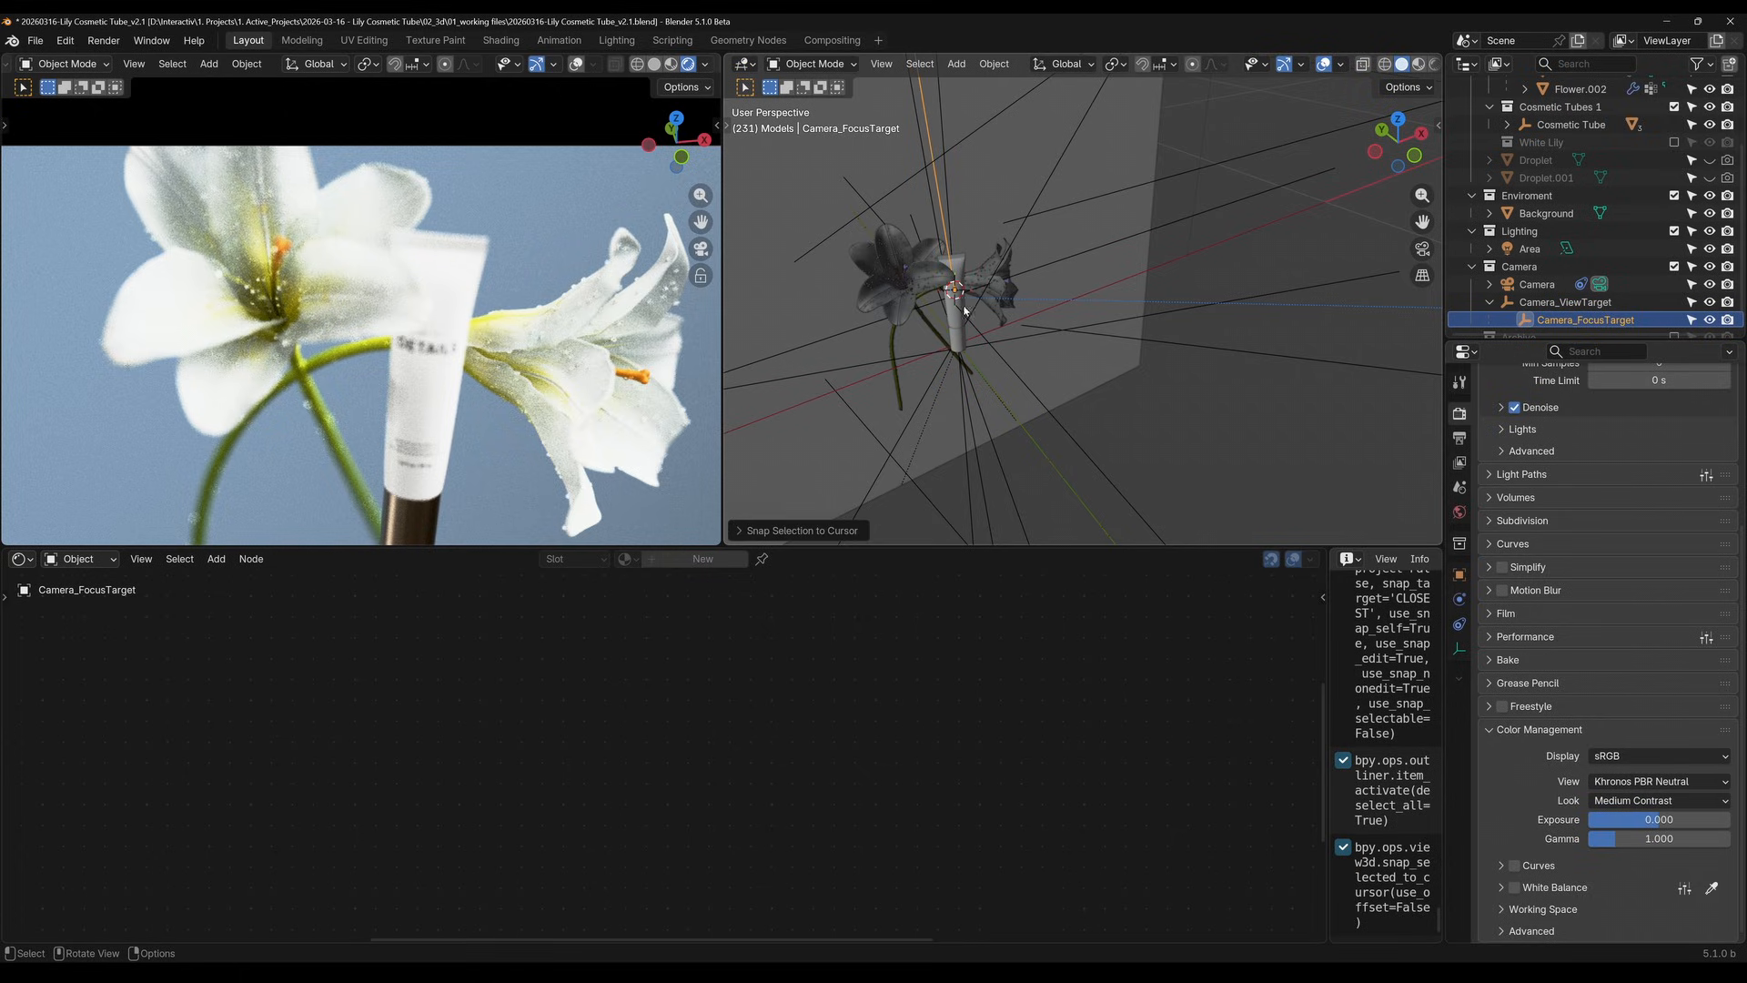
Replace the camera's depth of field focus object with Camera_FocusTarget
left_click(1459, 648)
left_click(1536, 284)
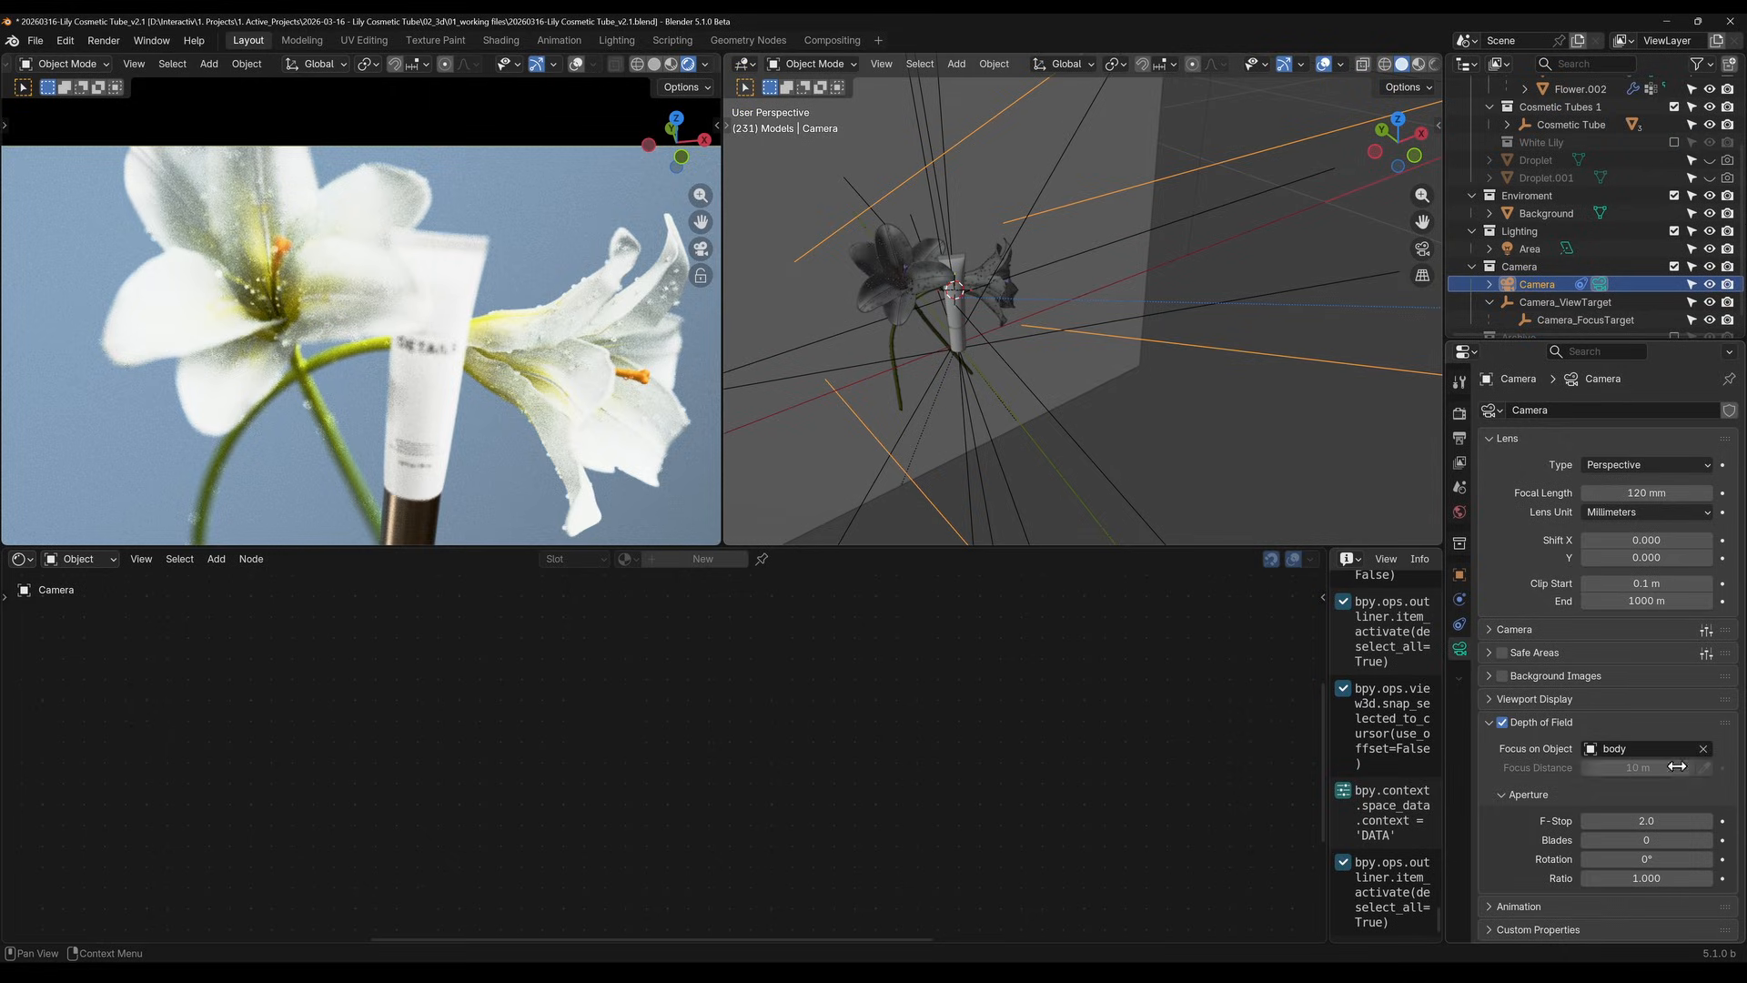
left_click(1705, 748)
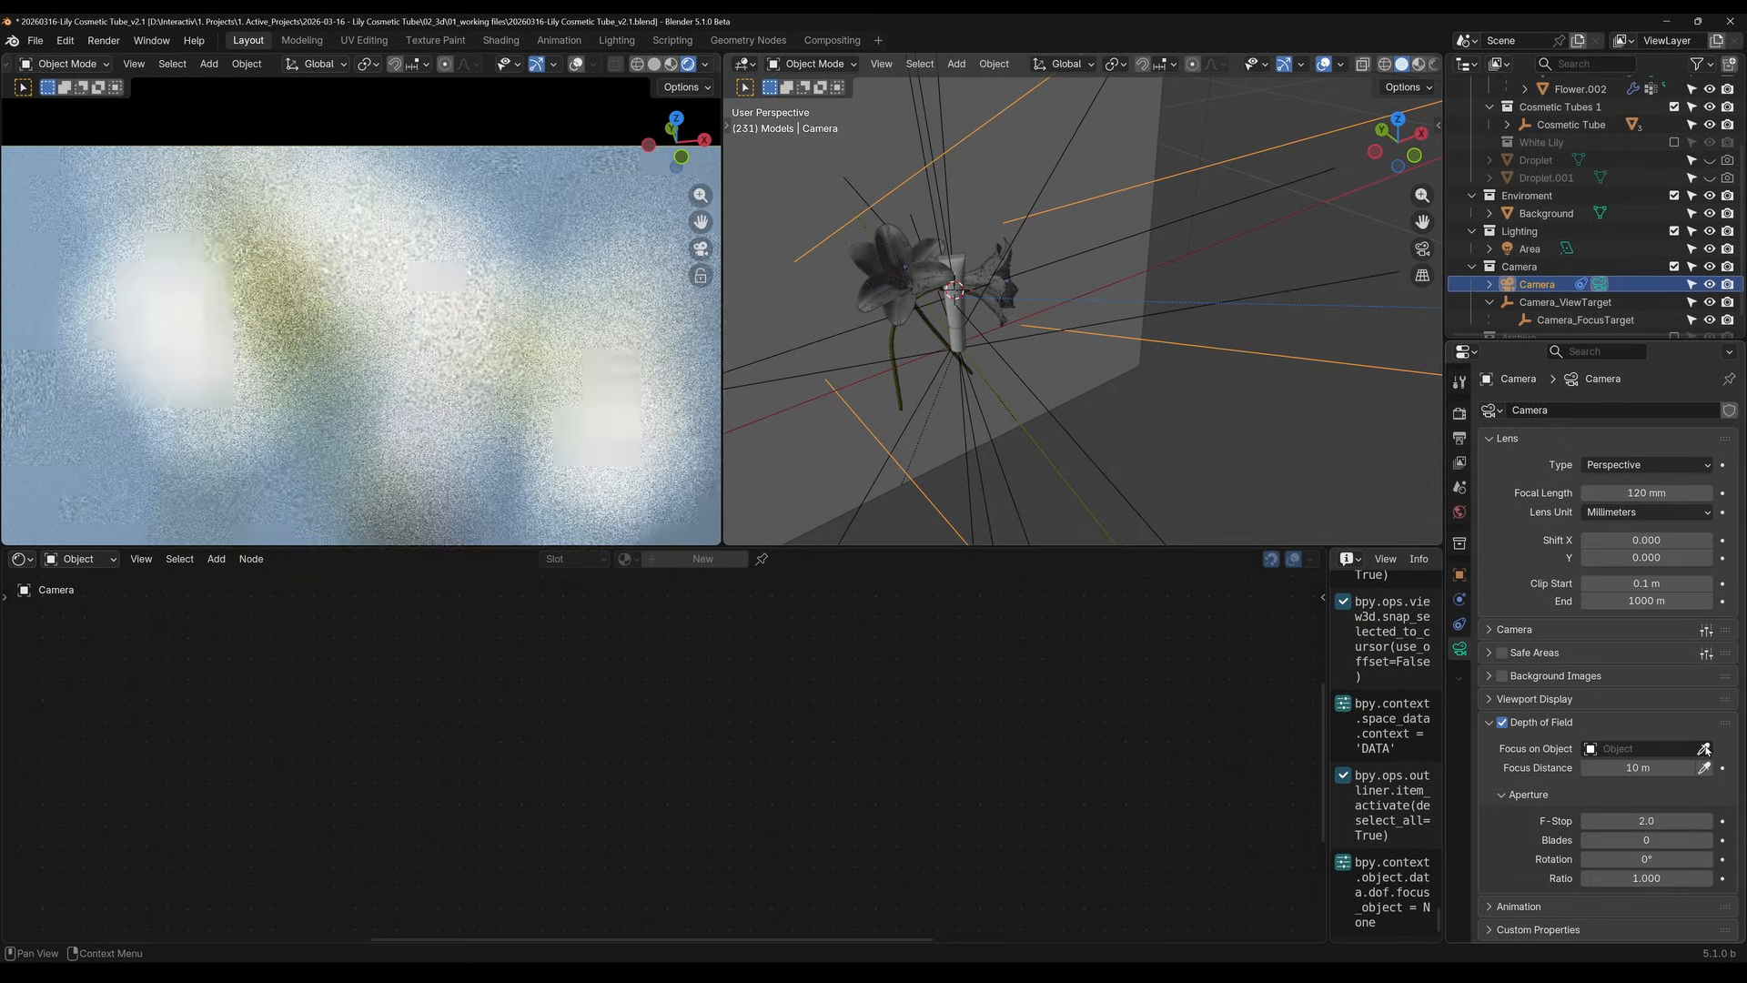
left_click(1585, 319)
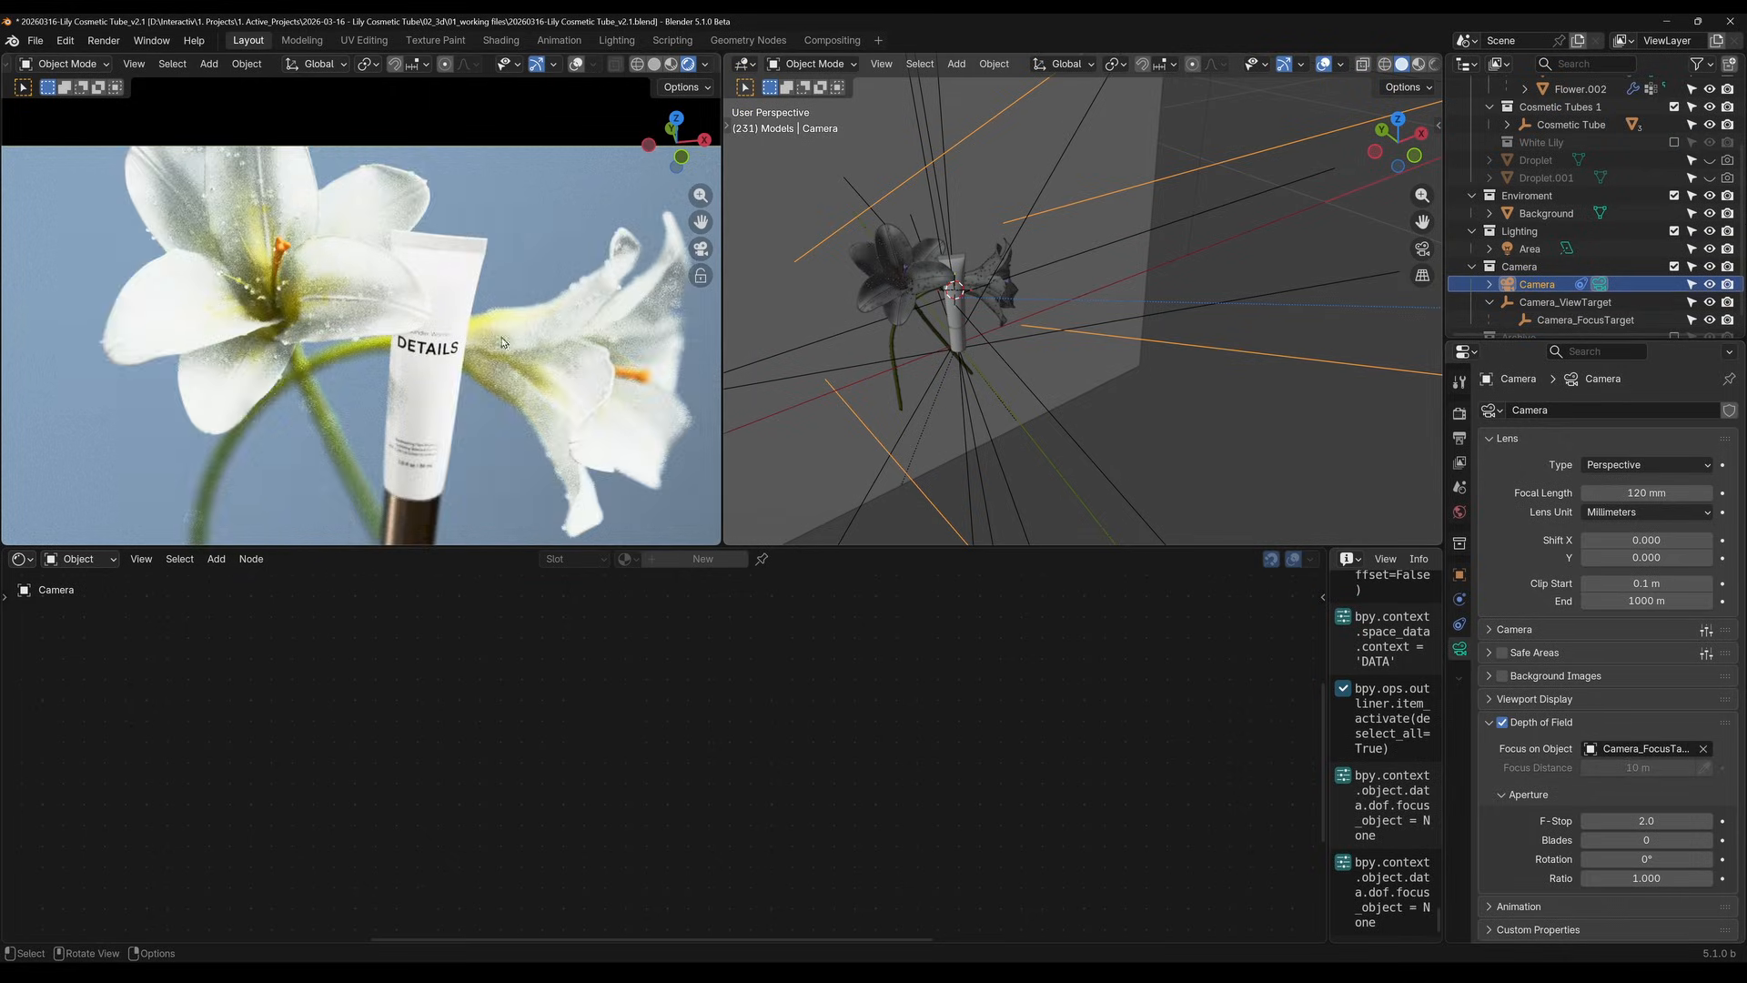
Fit the whole camera frame in the rendered view, save the Blender file and render the current frame
key("Home")
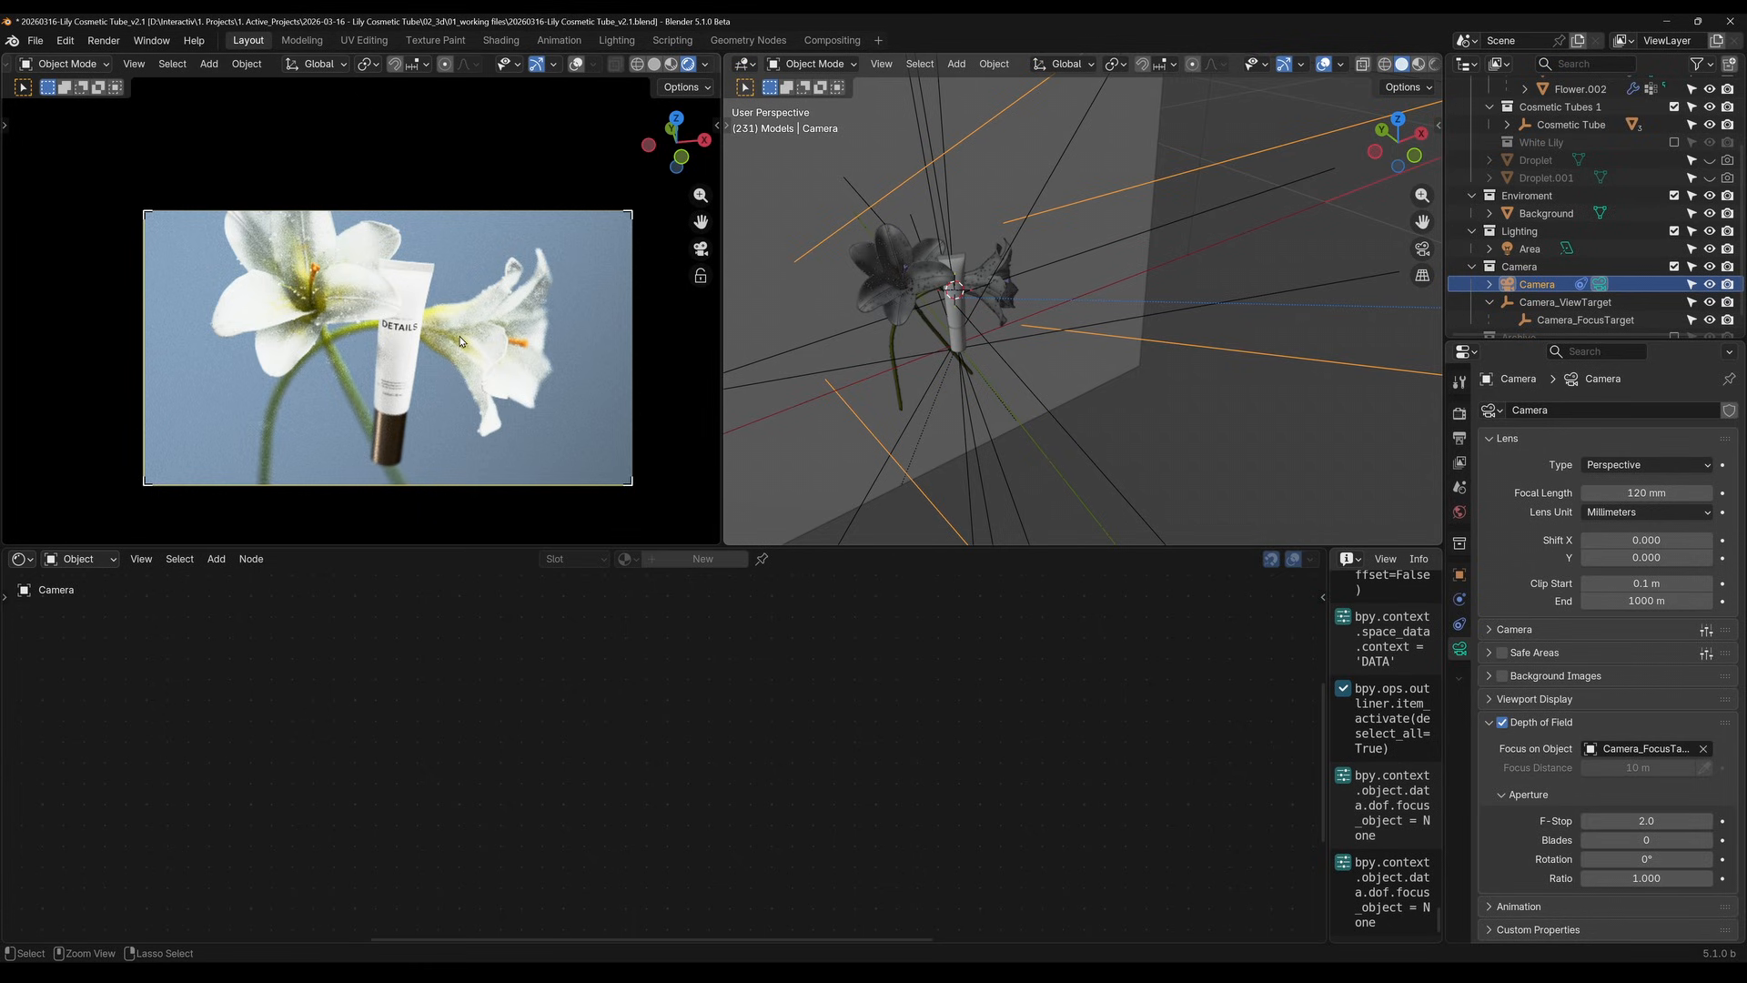
key("ctrl+s")
key("F12")
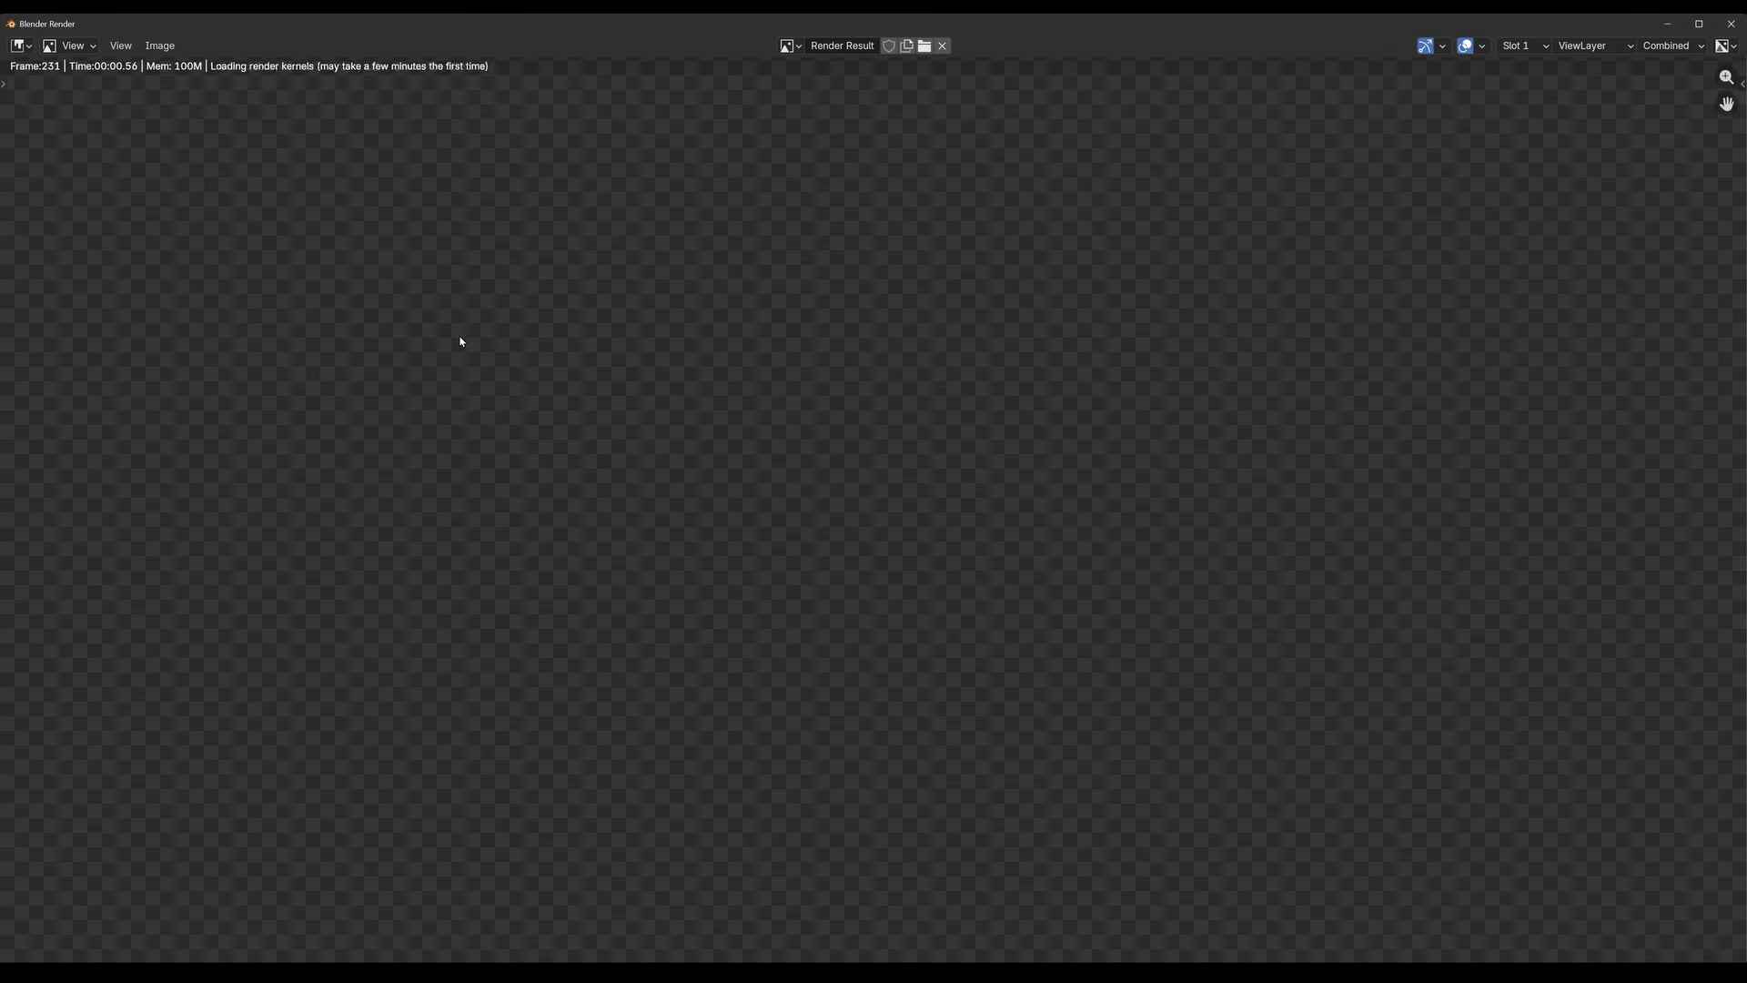